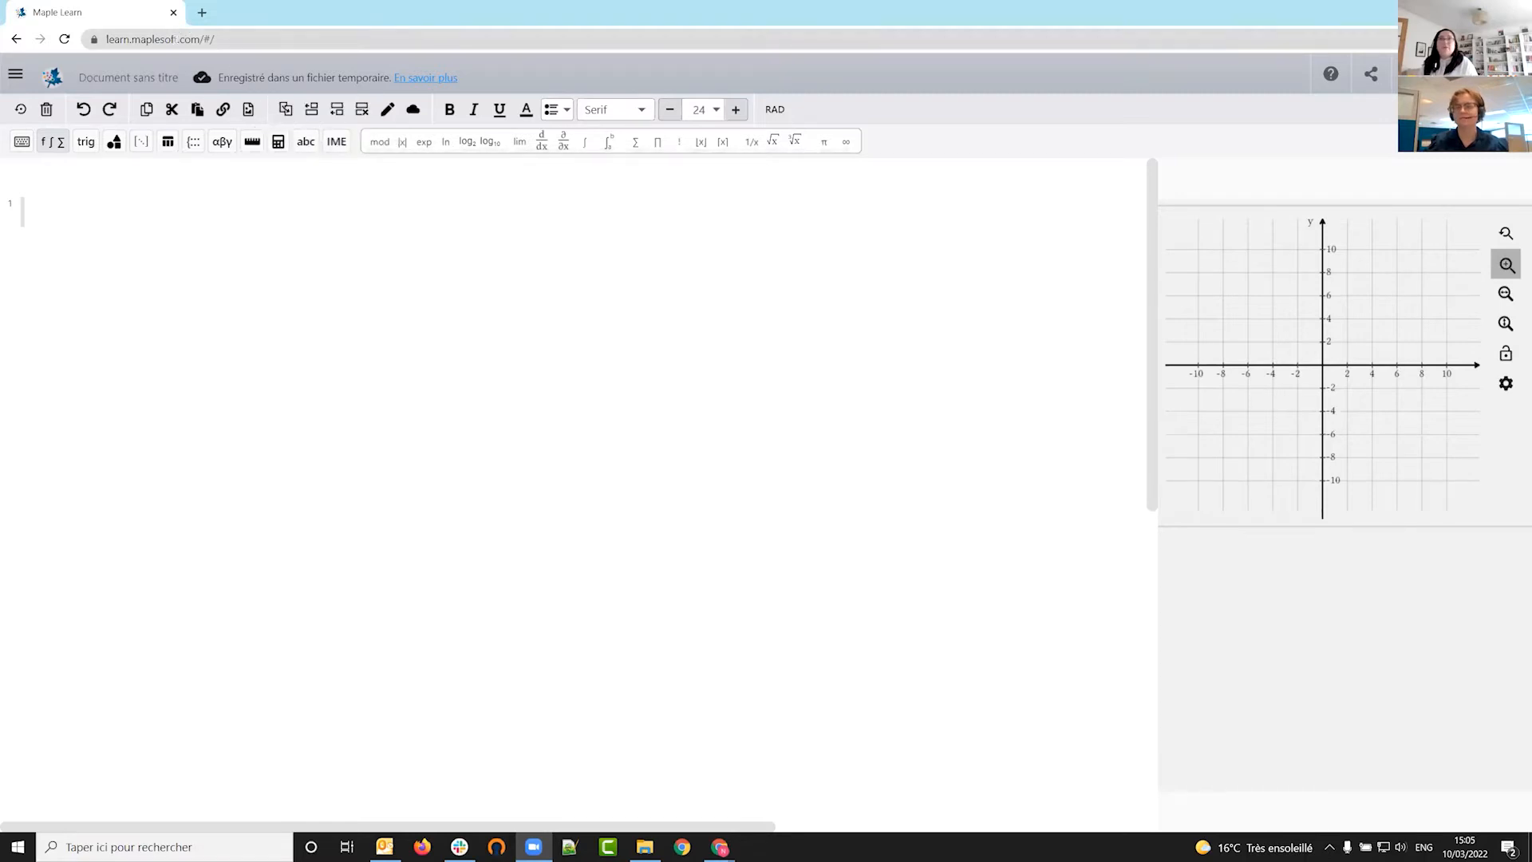
- Look over the available interface languages and return to the document without changing the language
{"action": "left_click", "coordinate": [160, 47]}
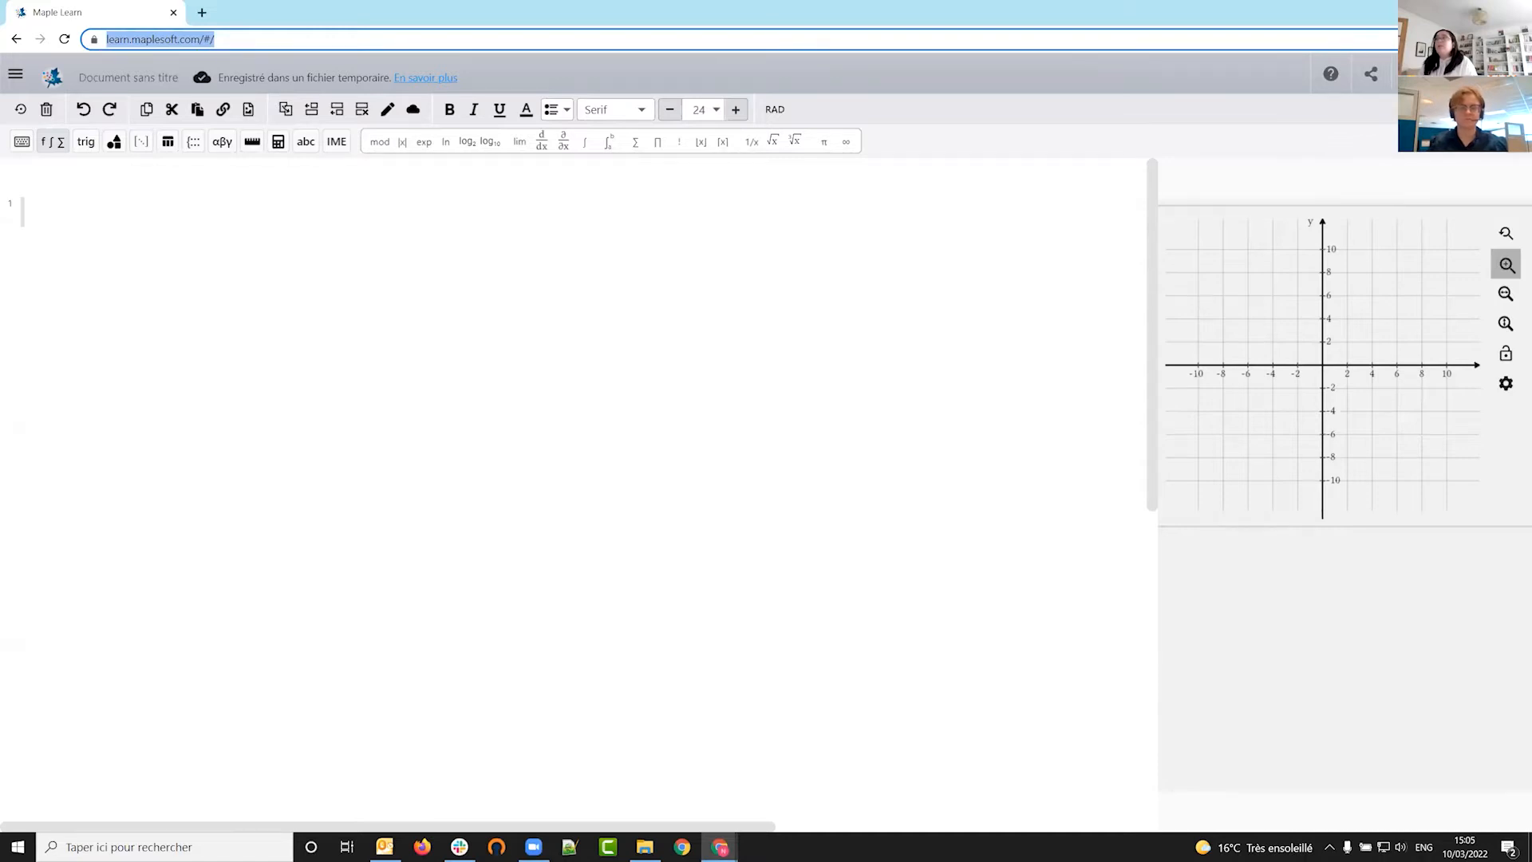
{"action": "left_click", "coordinate": [1412, 74]}
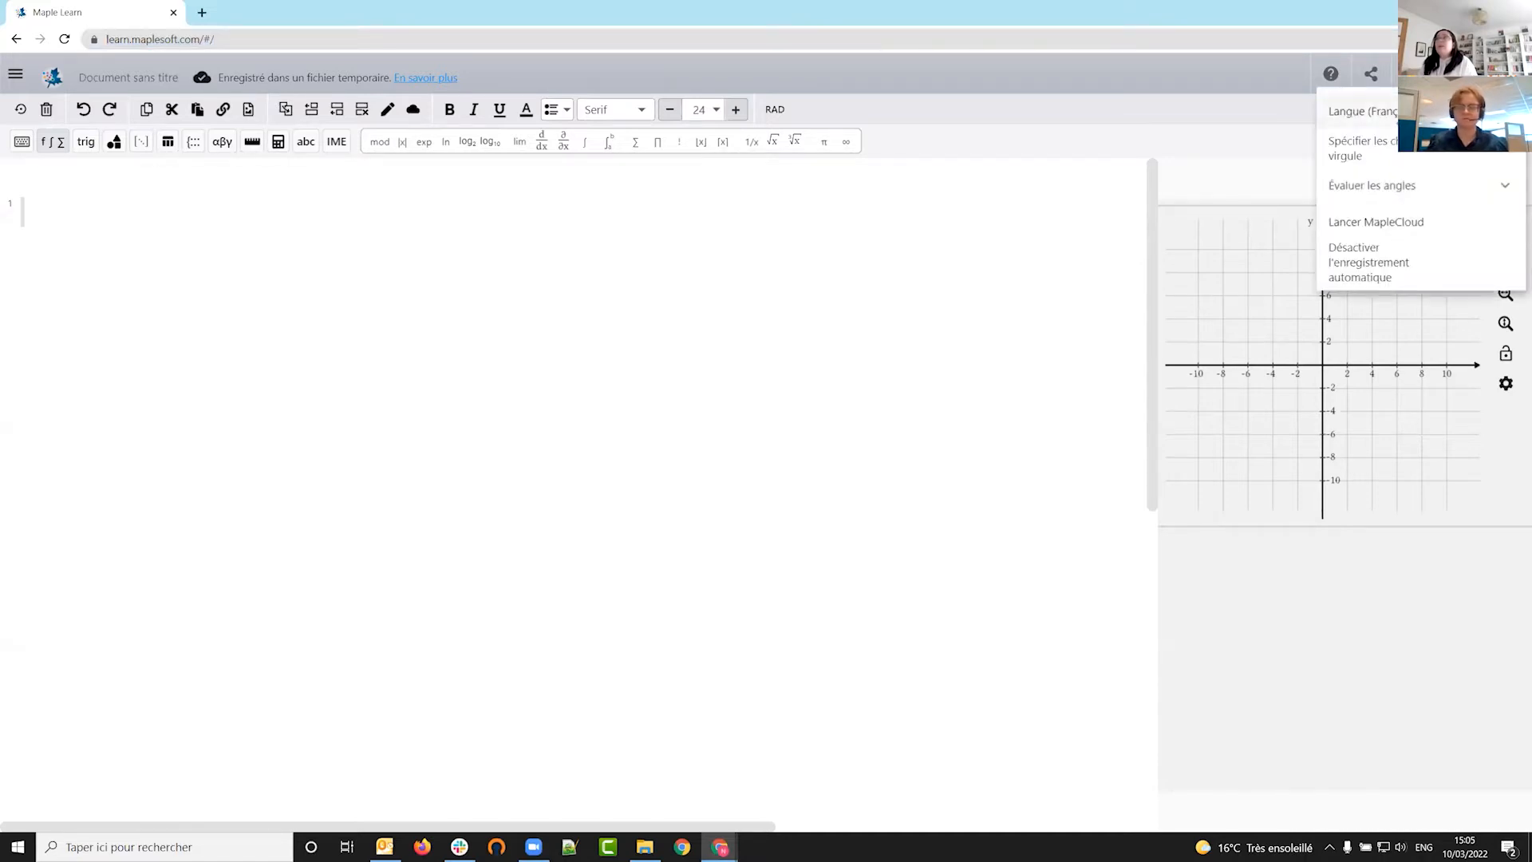
{"action": "left_click", "coordinate": [1361, 110]}
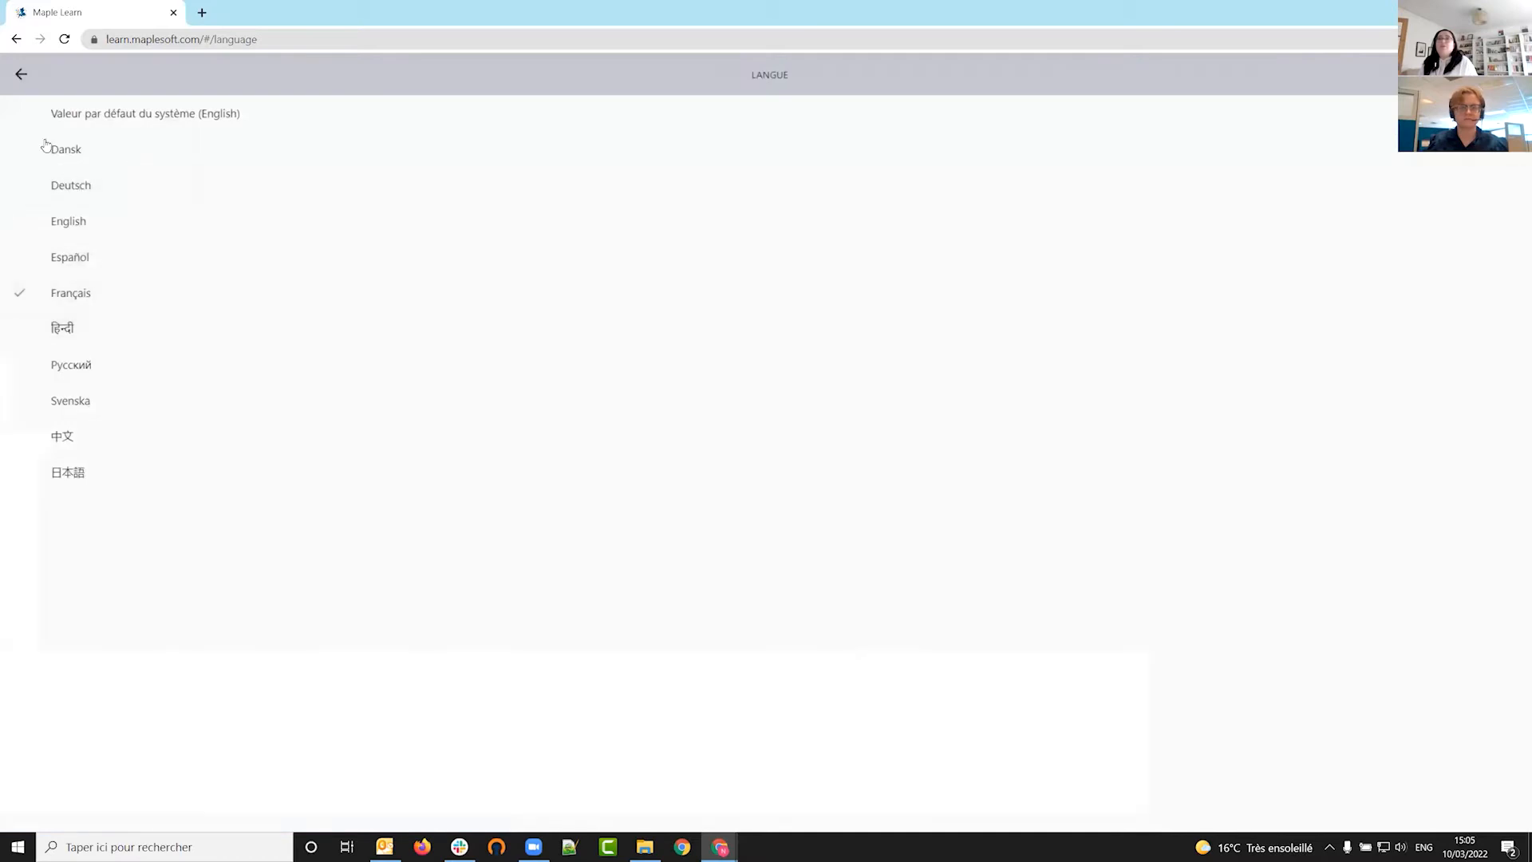
{"action": "left_click", "coordinate": [21, 73]}
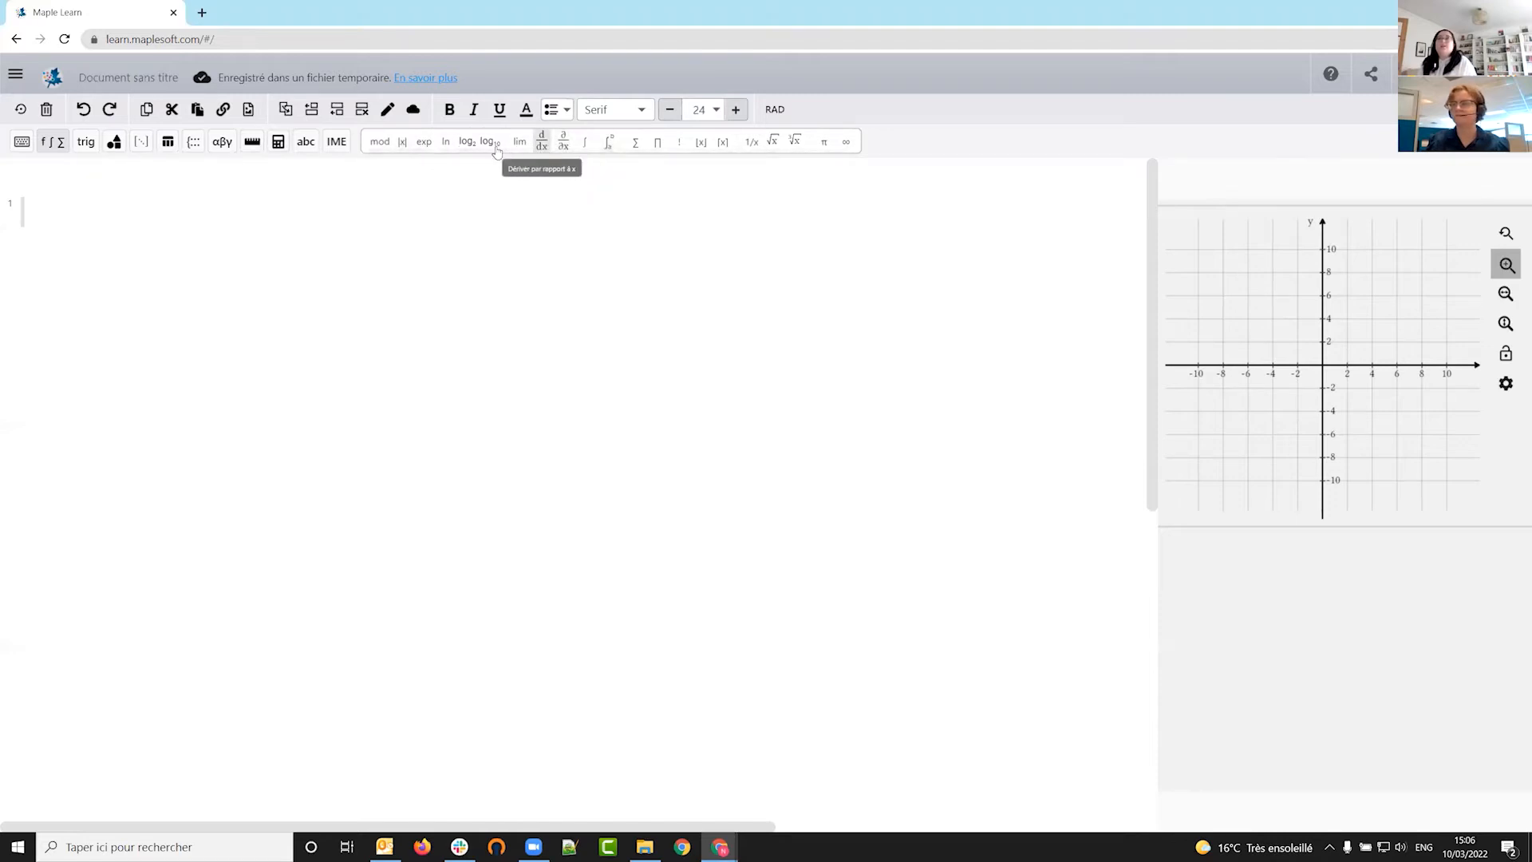
- Look through the trigonometry and geometric shapes palettes, and dismiss the incoming mail notification
{"action": "left_click", "coordinate": [100, 150]}
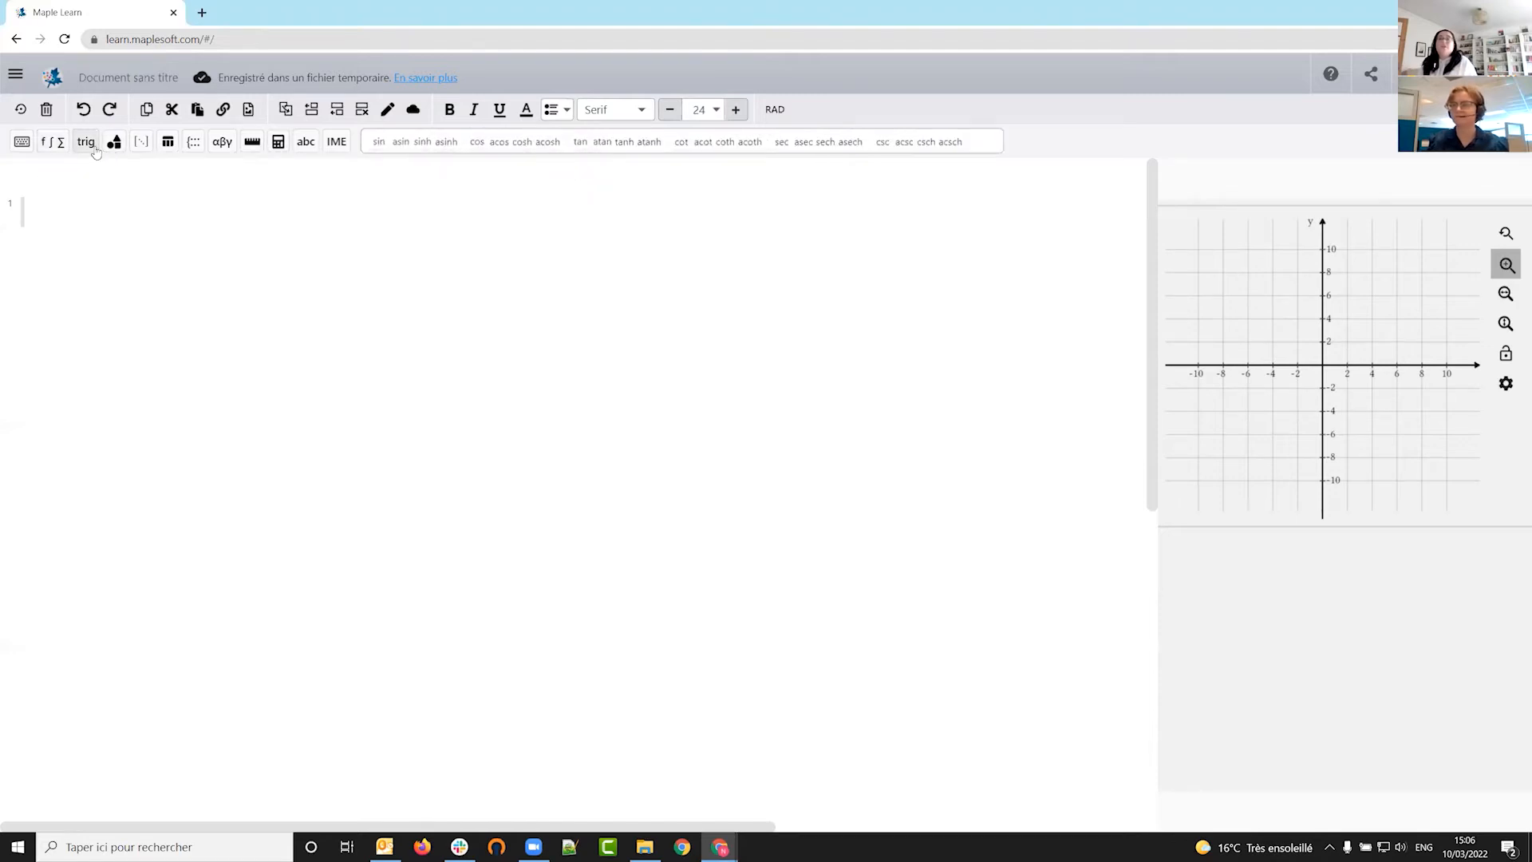
{"action": "left_click", "coordinate": [114, 143]}
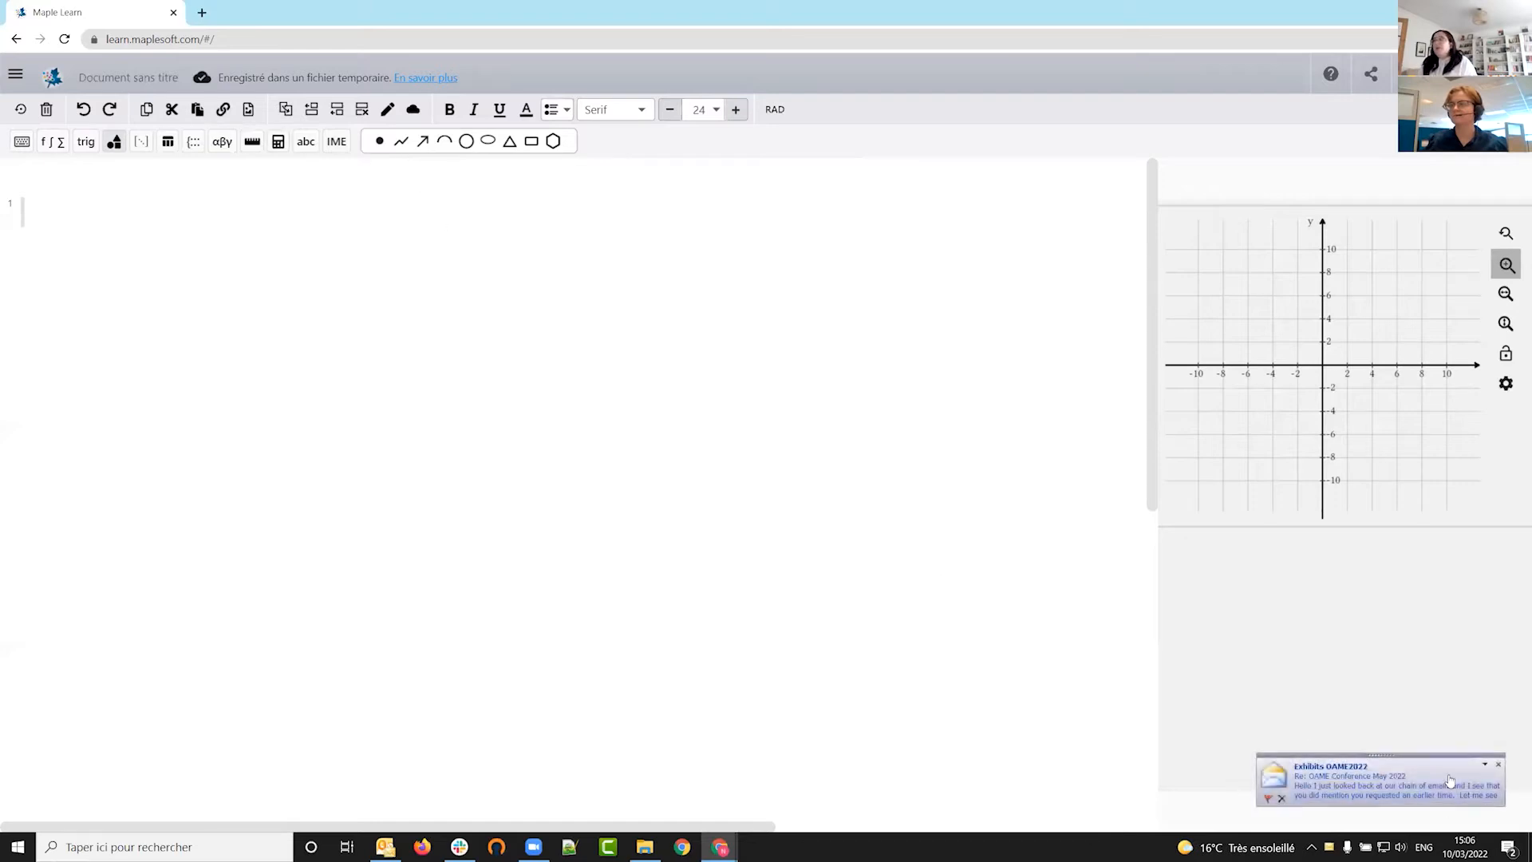
{"action": "left_click", "coordinate": [1498, 765]}
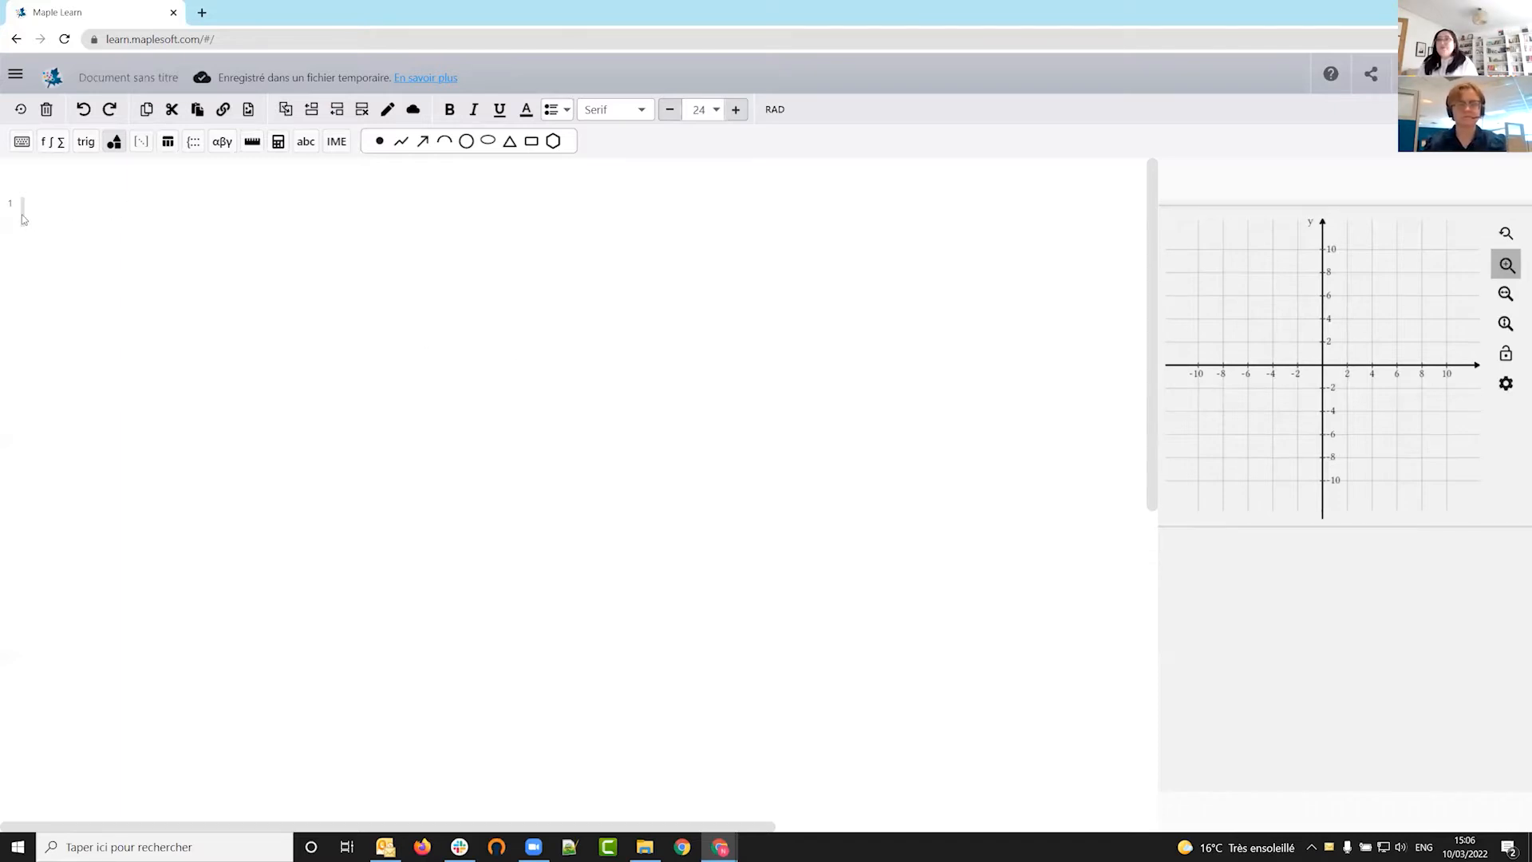
- Move the empty math group down the page and add an empty text area above it
{"action": "left_click_drag", "start_coordinate": [23, 220], "coordinate": [37, 399]}
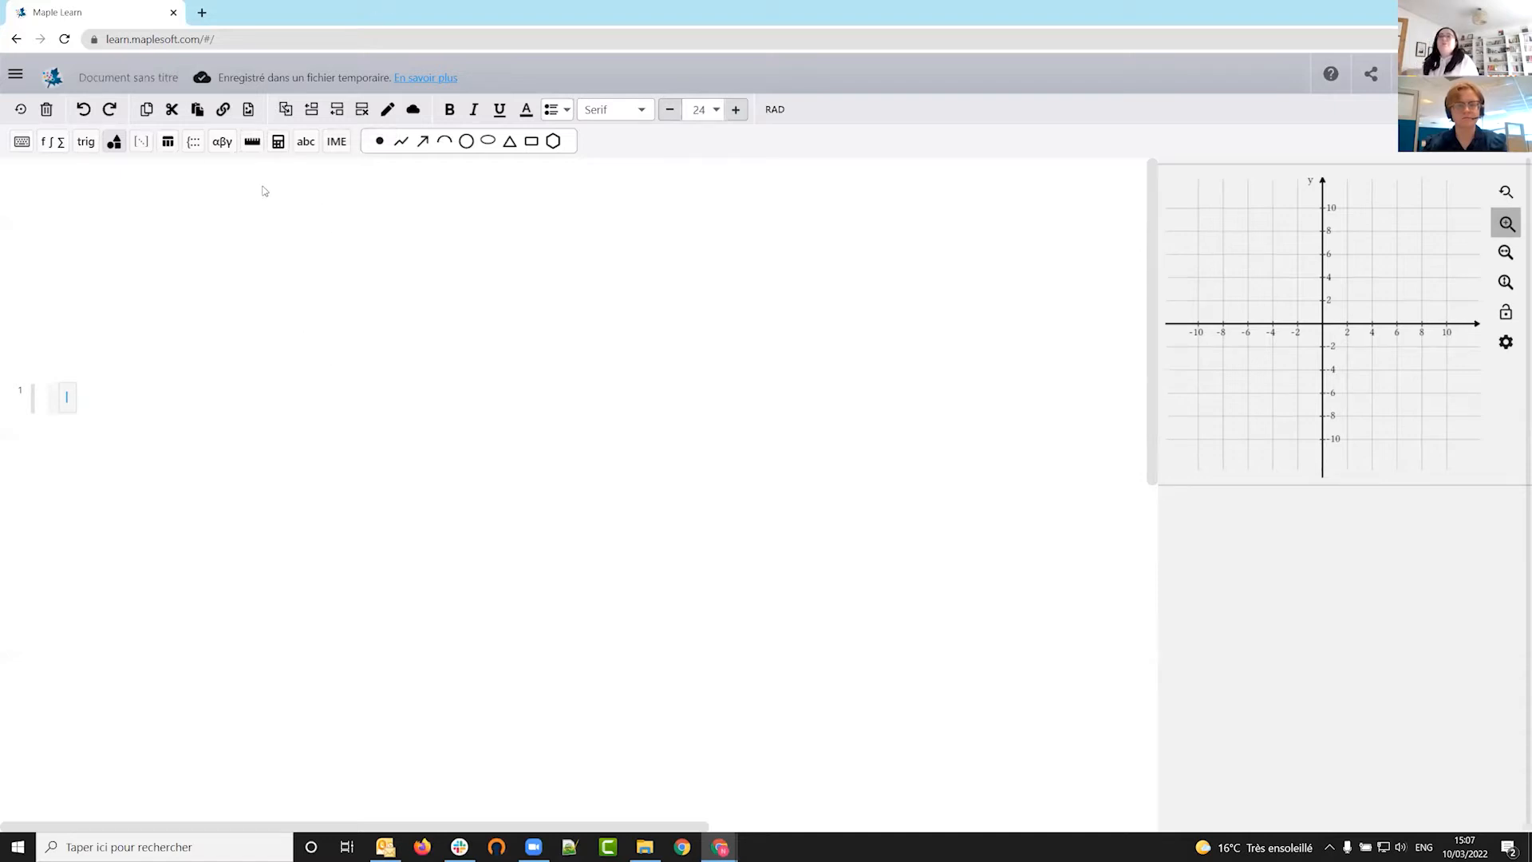
{"action": "left_click", "coordinate": [396, 113]}
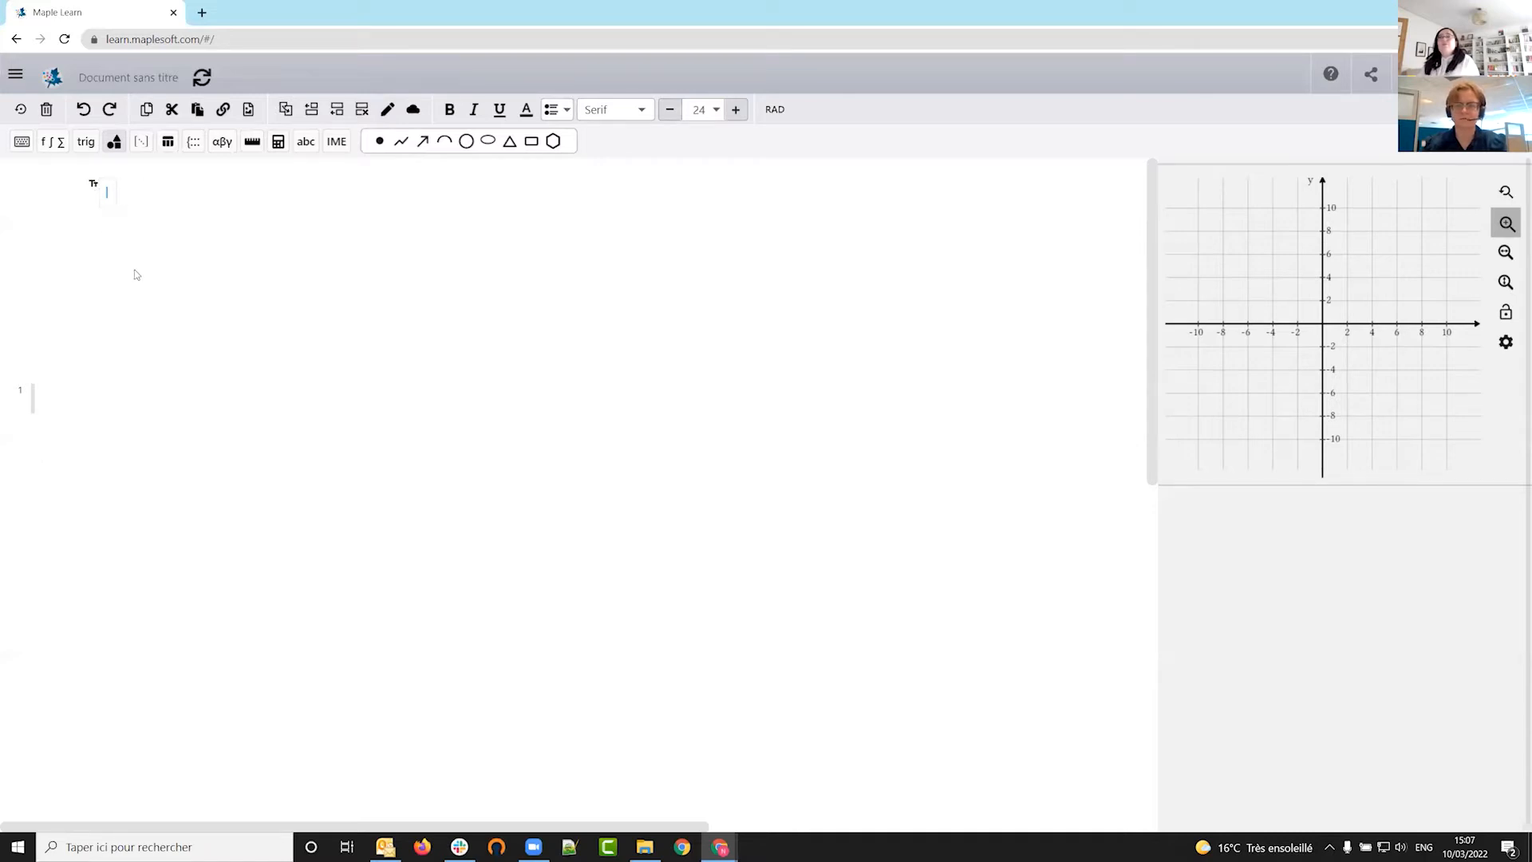
{"action": "left_click", "coordinate": [34, 398]}
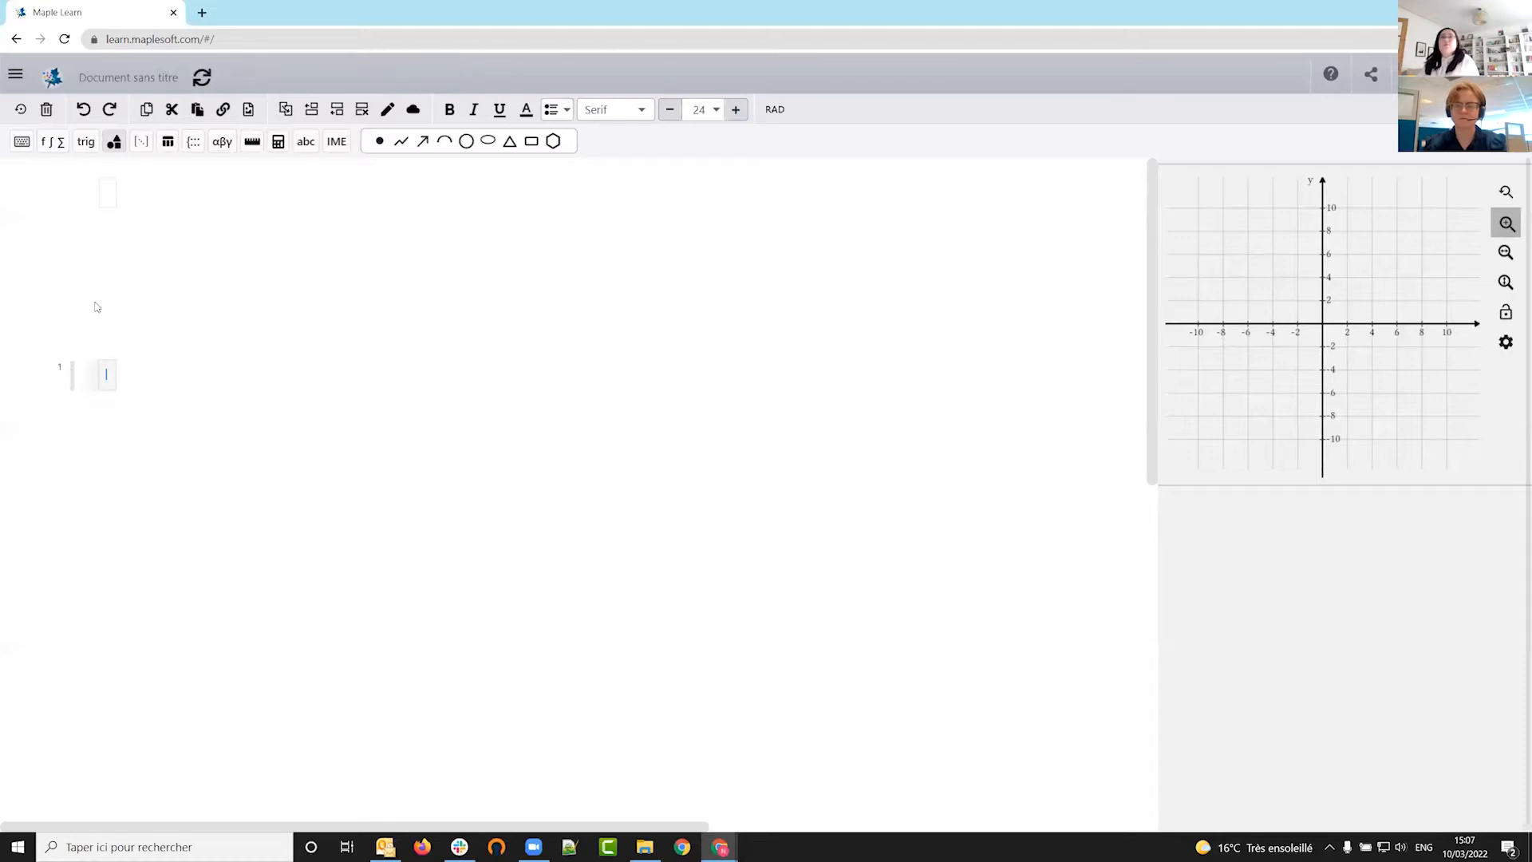
- Enter 2+2 as plain text in the text area above the math group and erase it
{"action": "left_click", "coordinate": [111, 198]}
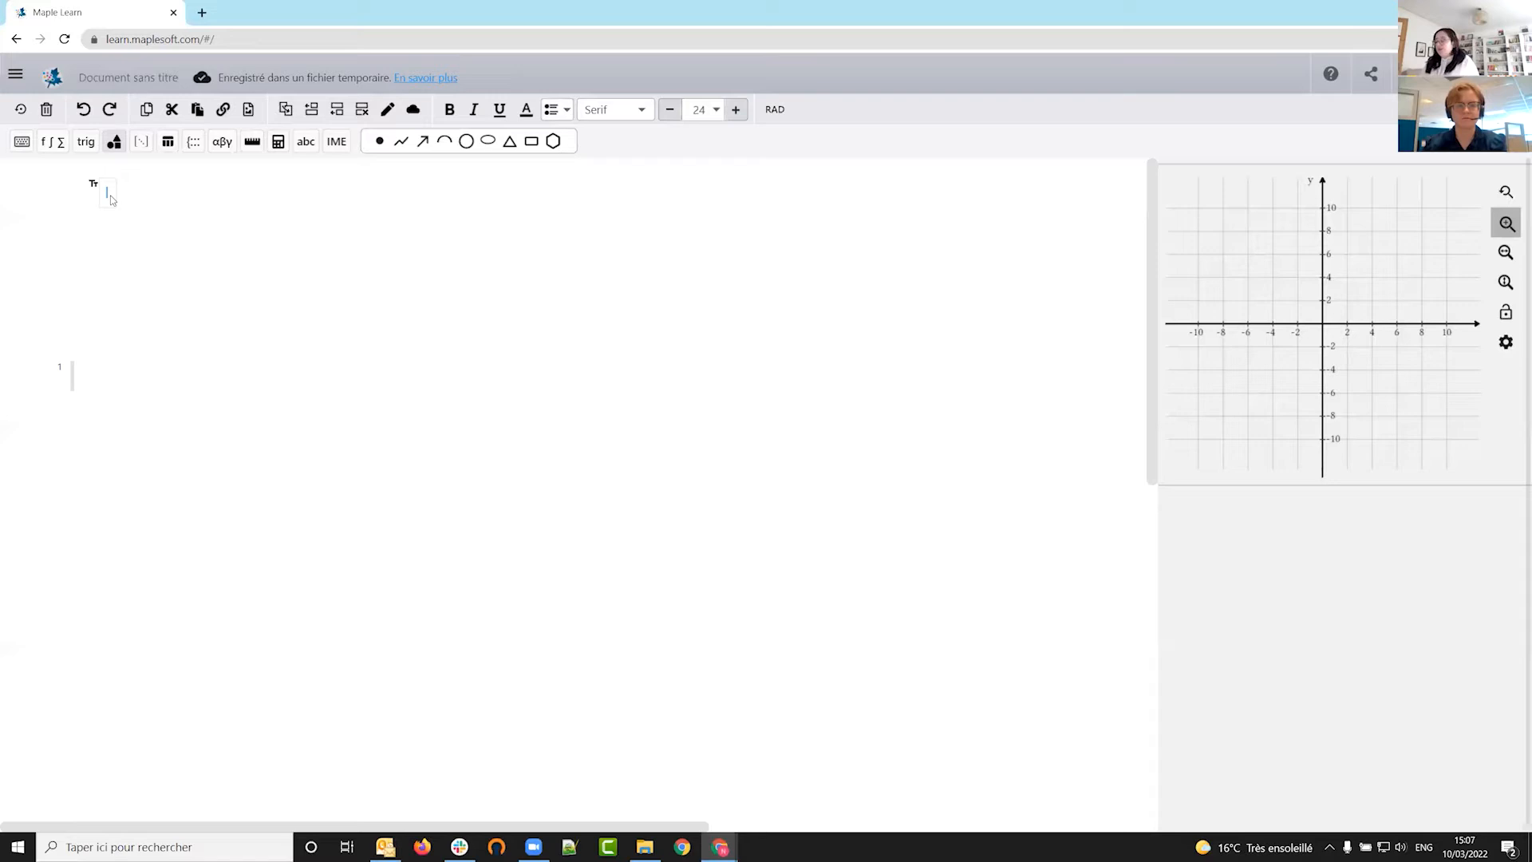
{"action": "type", "text": "2+2"}
{"action": "key", "text": "BackSpace"}
{"action": "key", "text": "BackSpace"}
{"action": "key", "text": "BackSpace"}
- Calculate 2+2 in the math group and erase the expression
{"action": "left_click_drag", "start_coordinate": [75, 370], "coordinate": [64, 372]}
{"action": "left_click", "coordinate": [78, 380]}
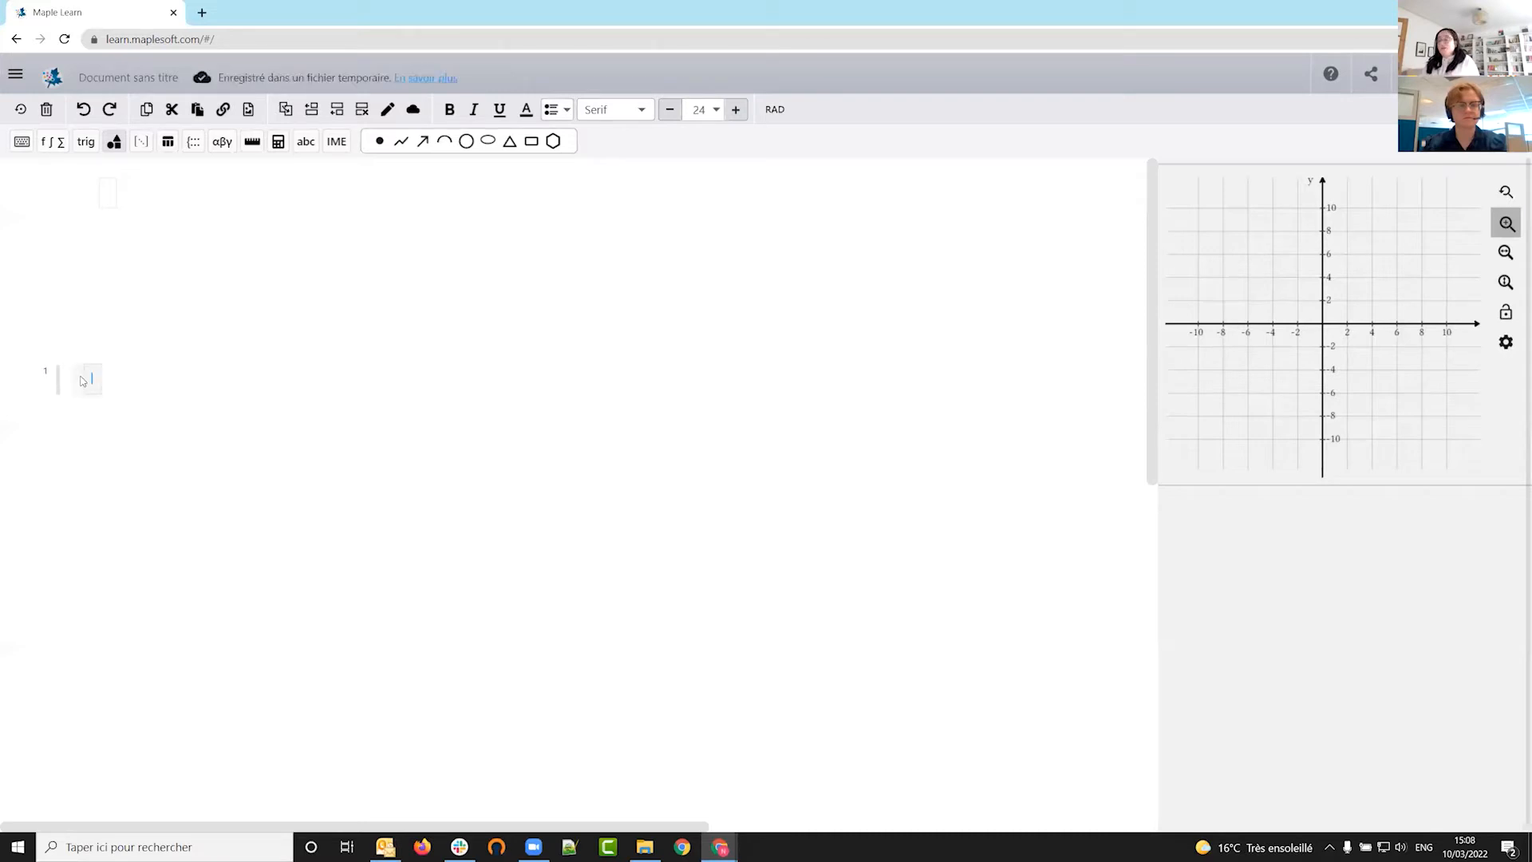
{"action": "type", "text": "2+2"}
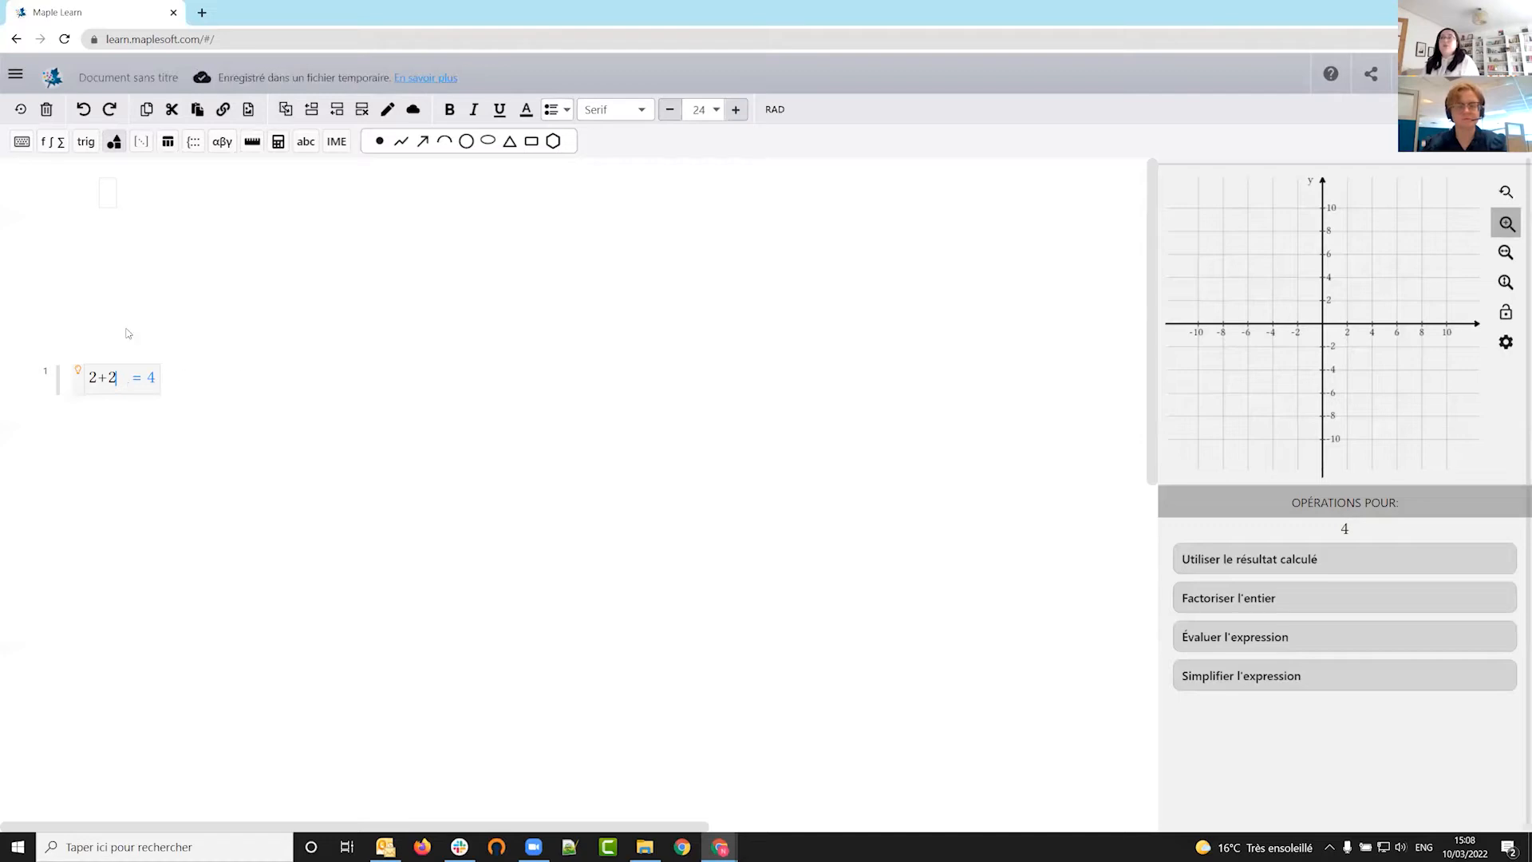
{"action": "key", "text": "BackSpace"}
{"action": "key", "text": "BackSpace"}
{"action": "key", "text": "BackSpace"}
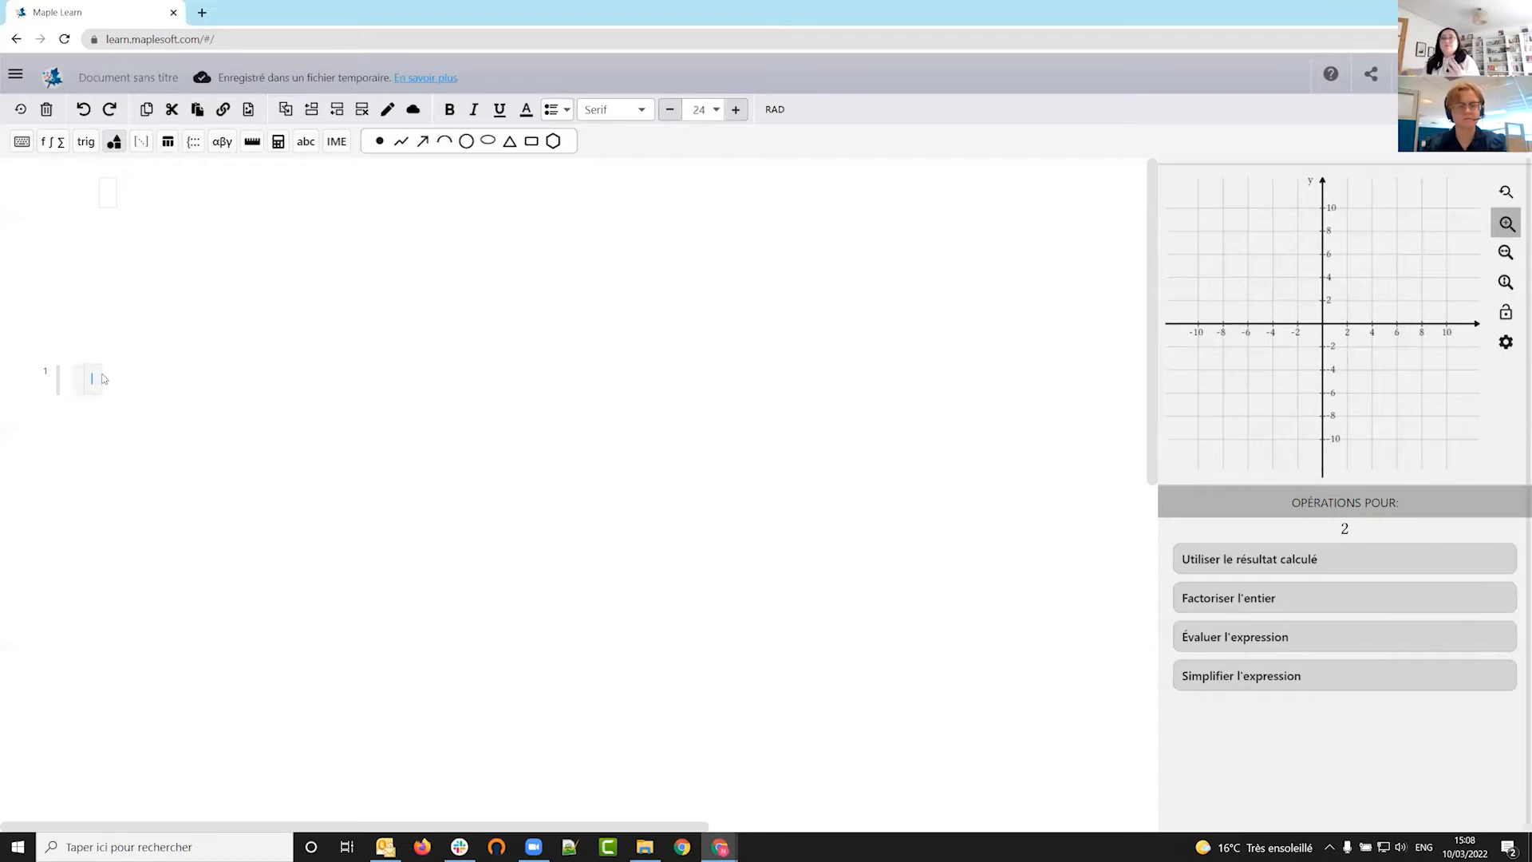
- Add the heading "Physique - Jeudi 10 Mars" in the text area above the math group
{"action": "left_click", "coordinate": [108, 198]}
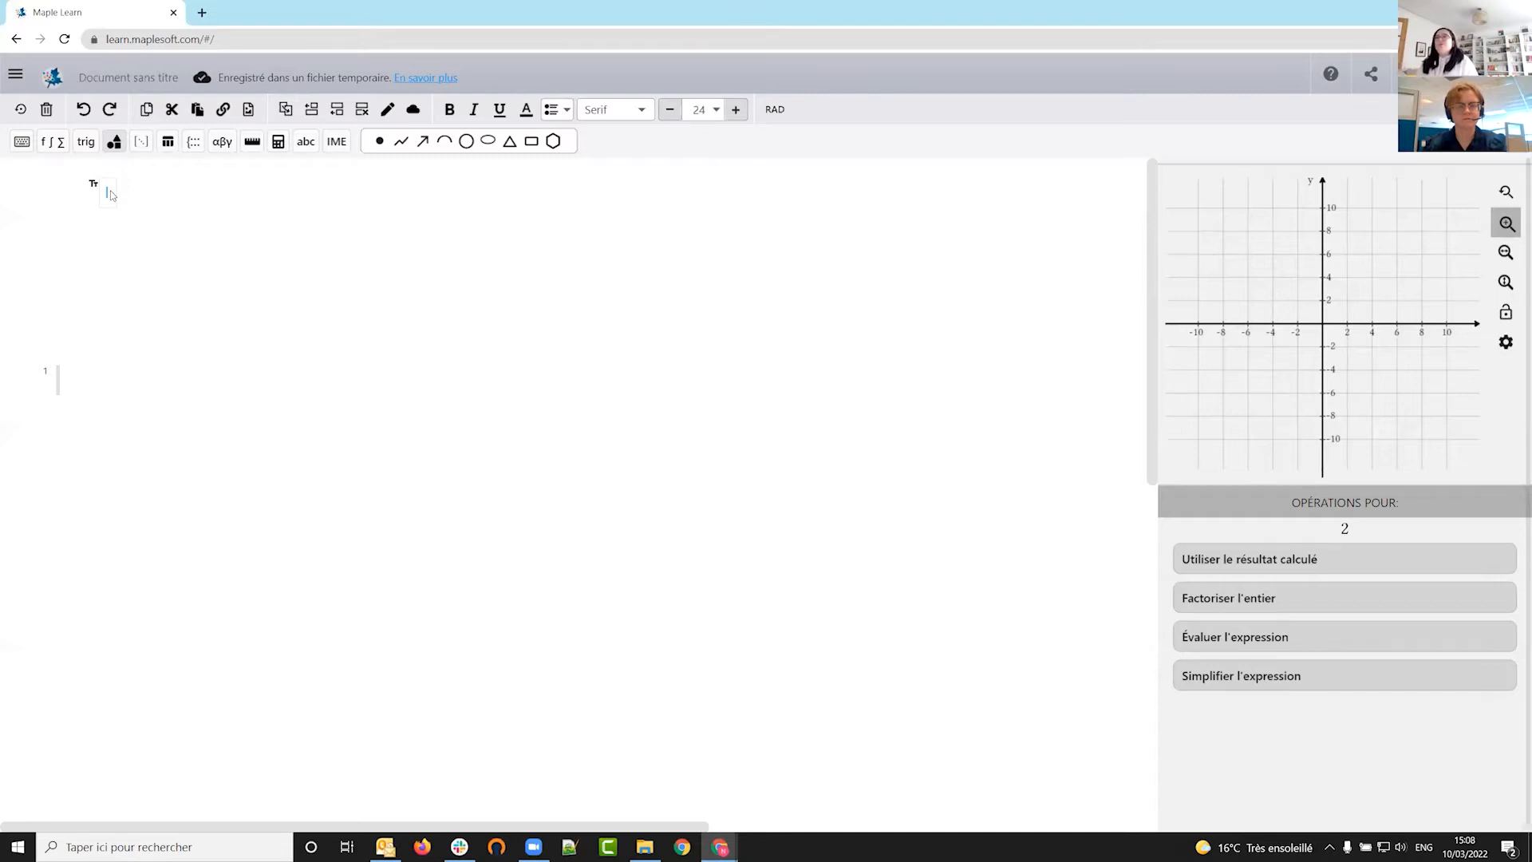
{"action": "type", "text": "Physique - Jeudi 10 Mars"}
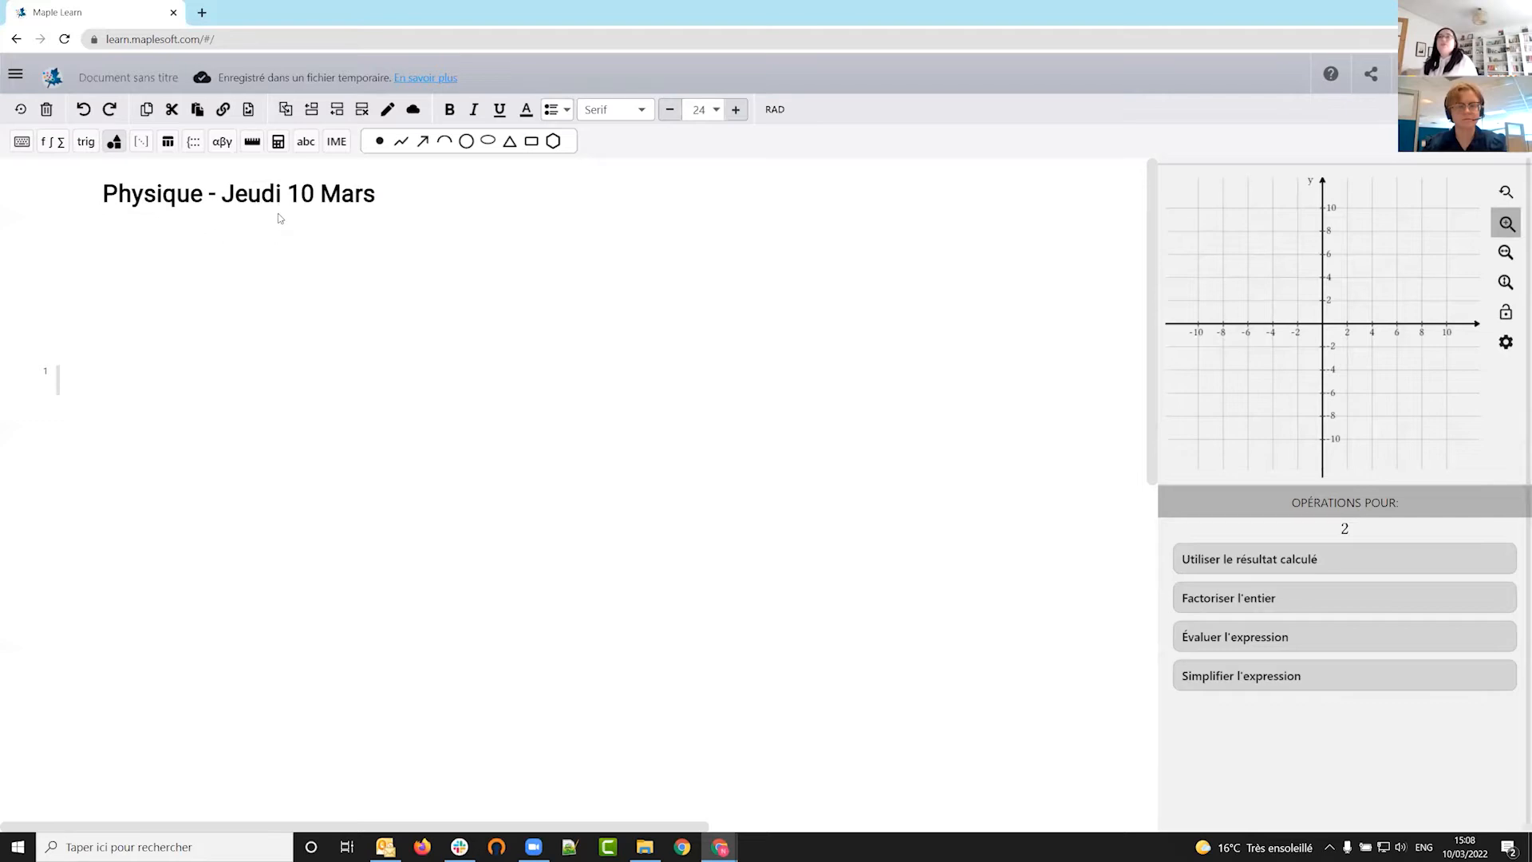
- Try inserting the "Maple learn 1" image in a new math group, and undo the insertion
{"action": "left_click", "coordinate": [249, 110]}
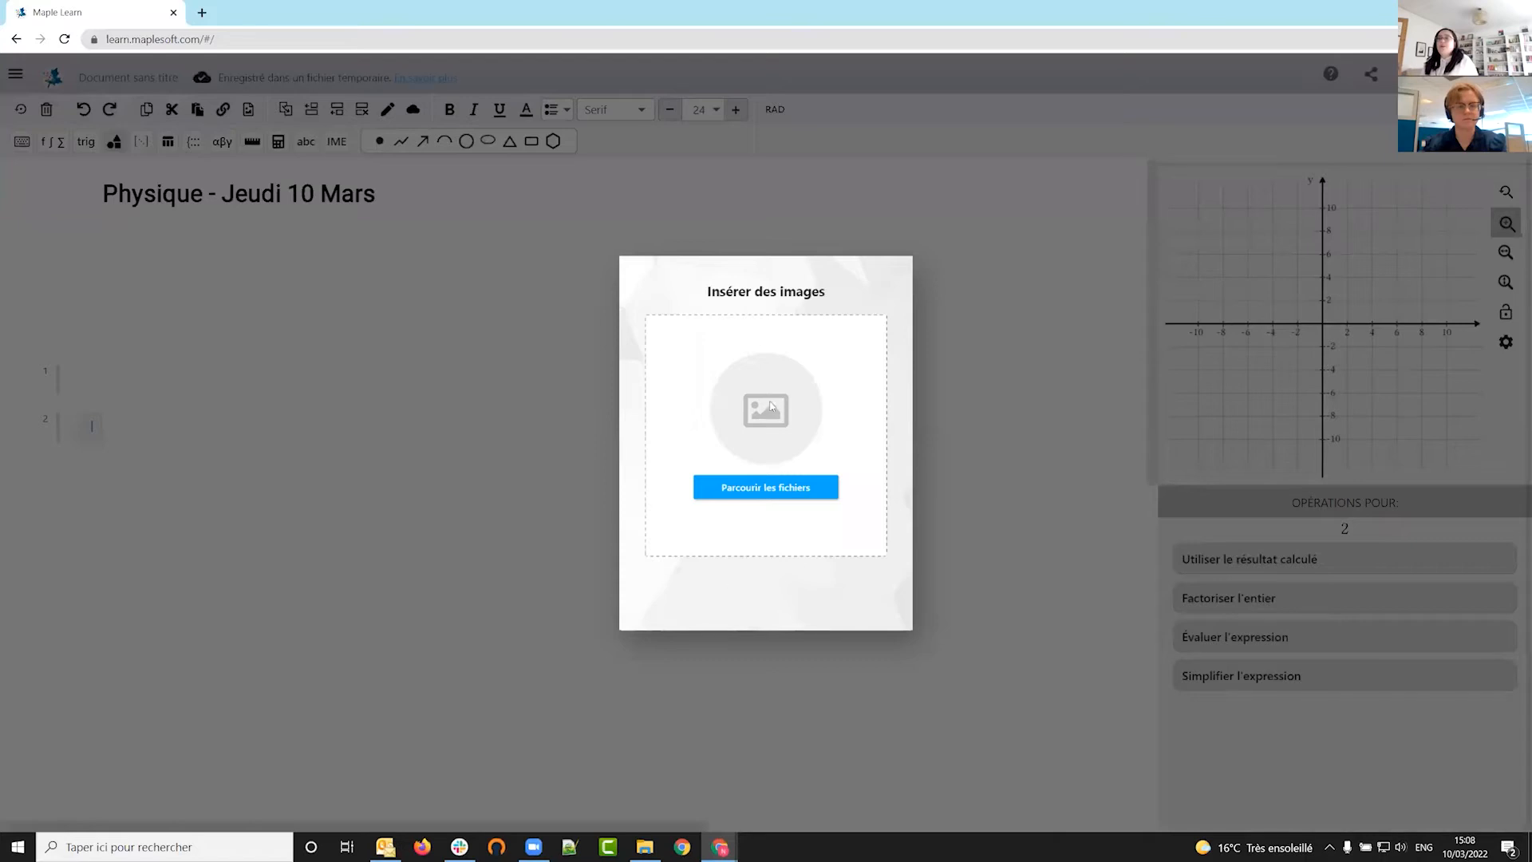
{"action": "left_click", "coordinate": [756, 495]}
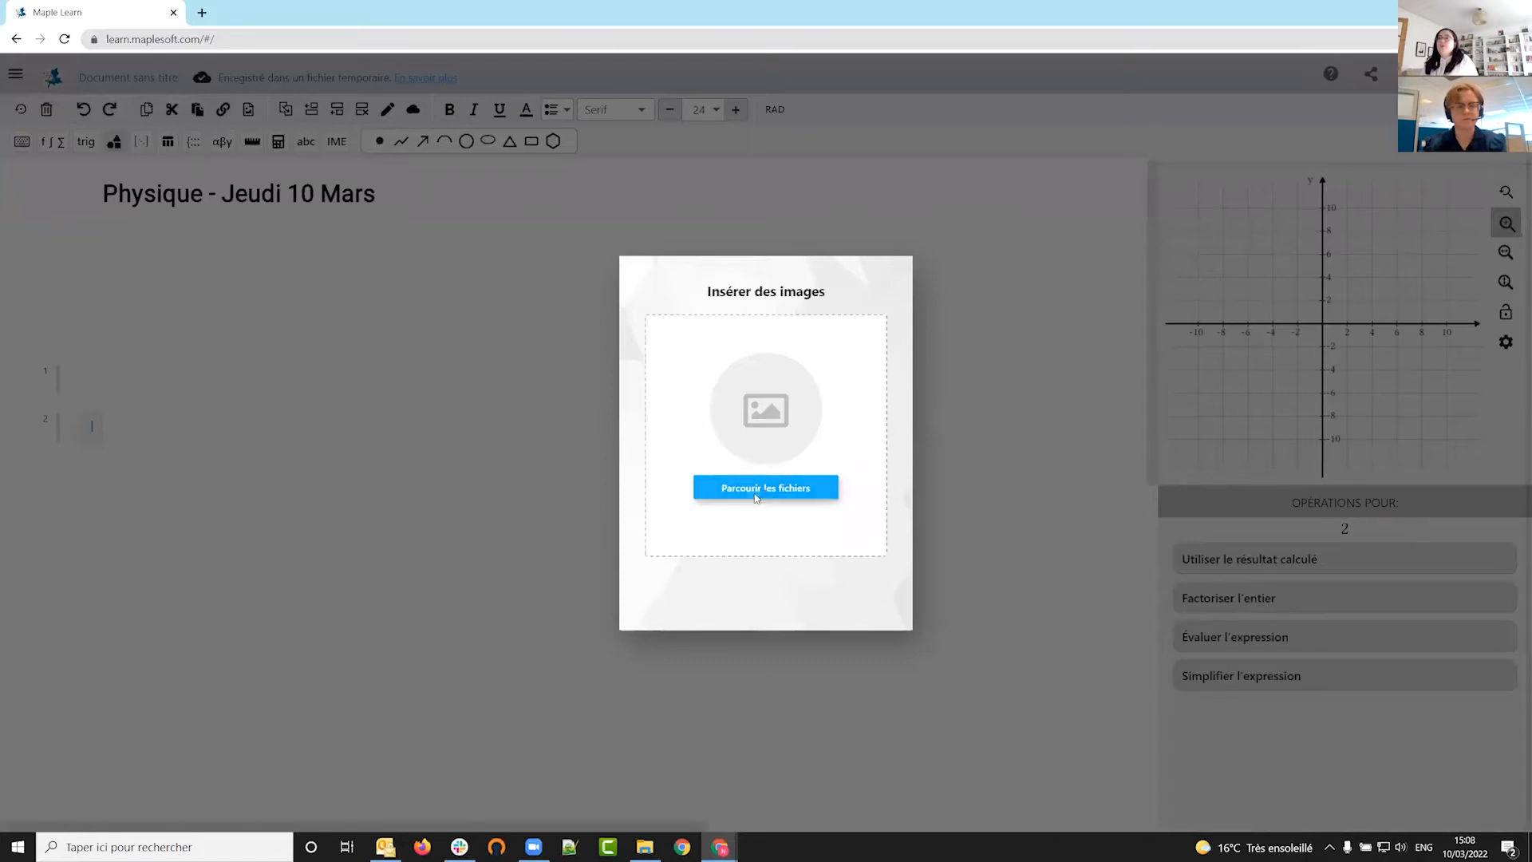
{"action": "left_click", "coordinate": [515, 146]}
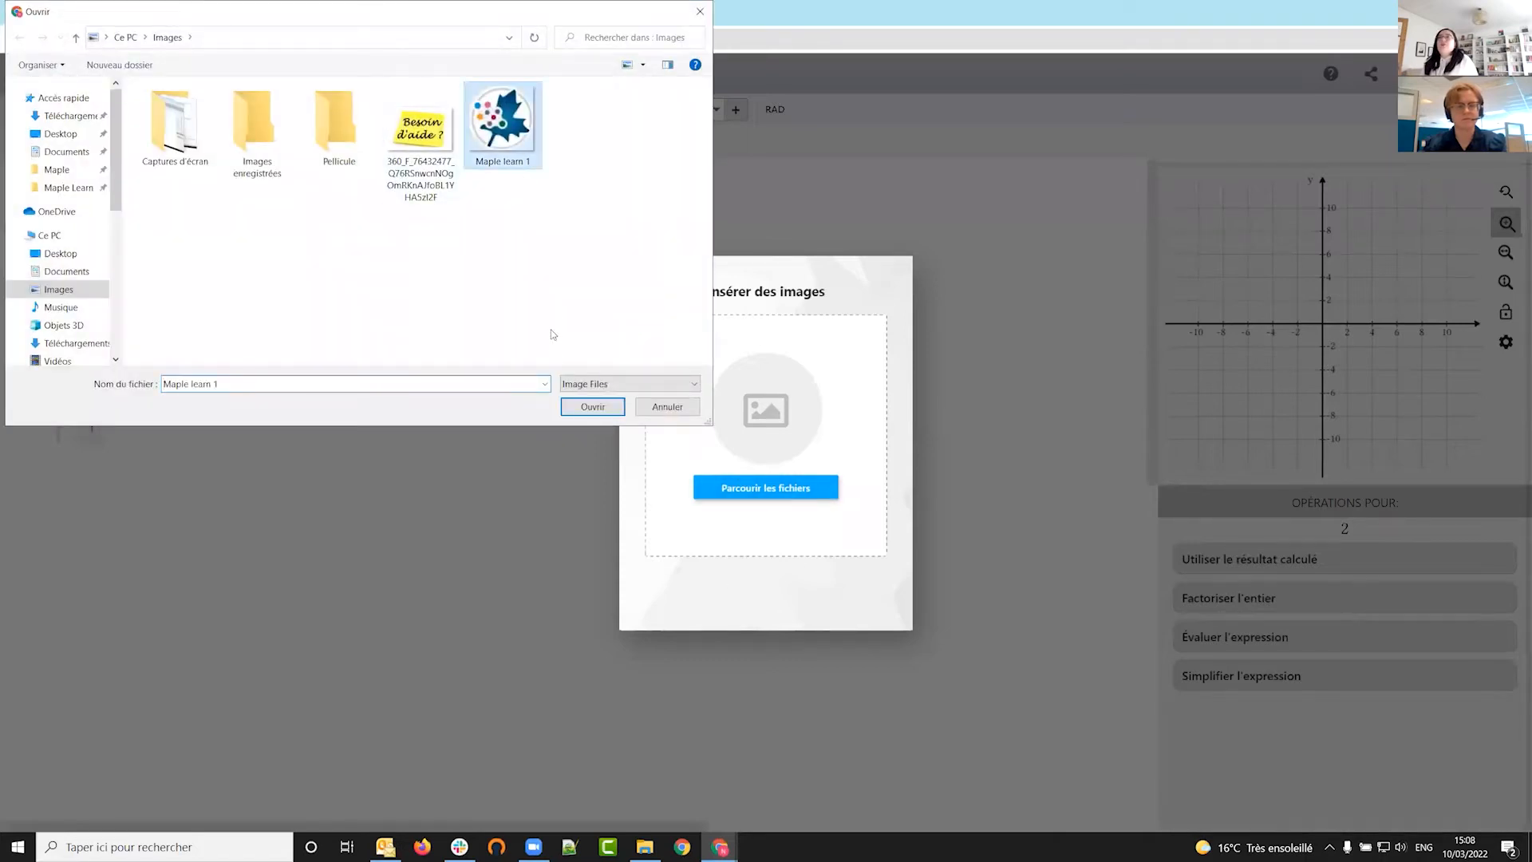
{"action": "left_click", "coordinate": [572, 405]}
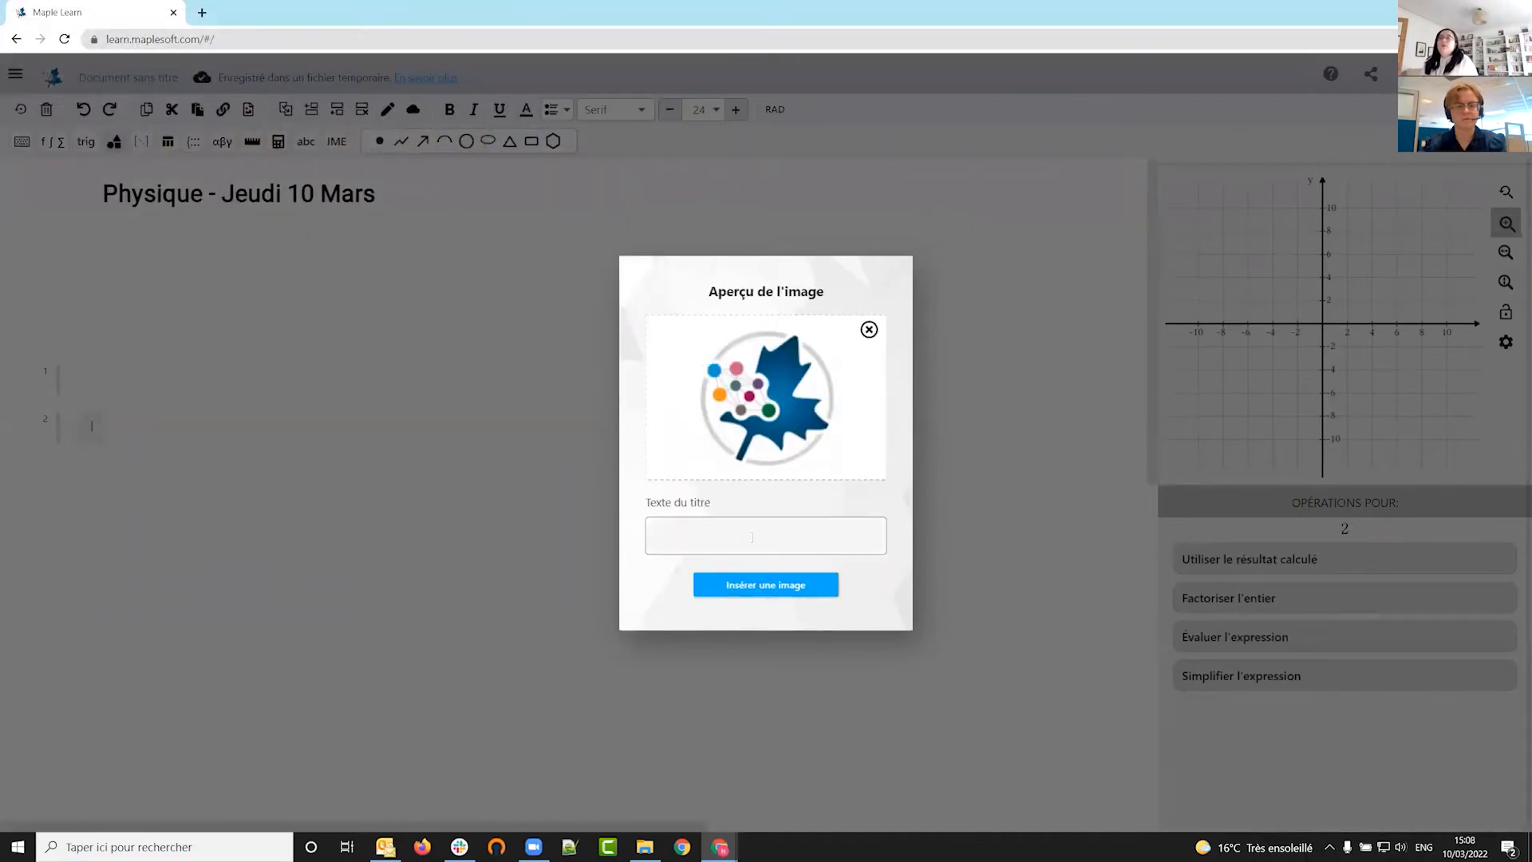
{"action": "left_click", "coordinate": [795, 589]}
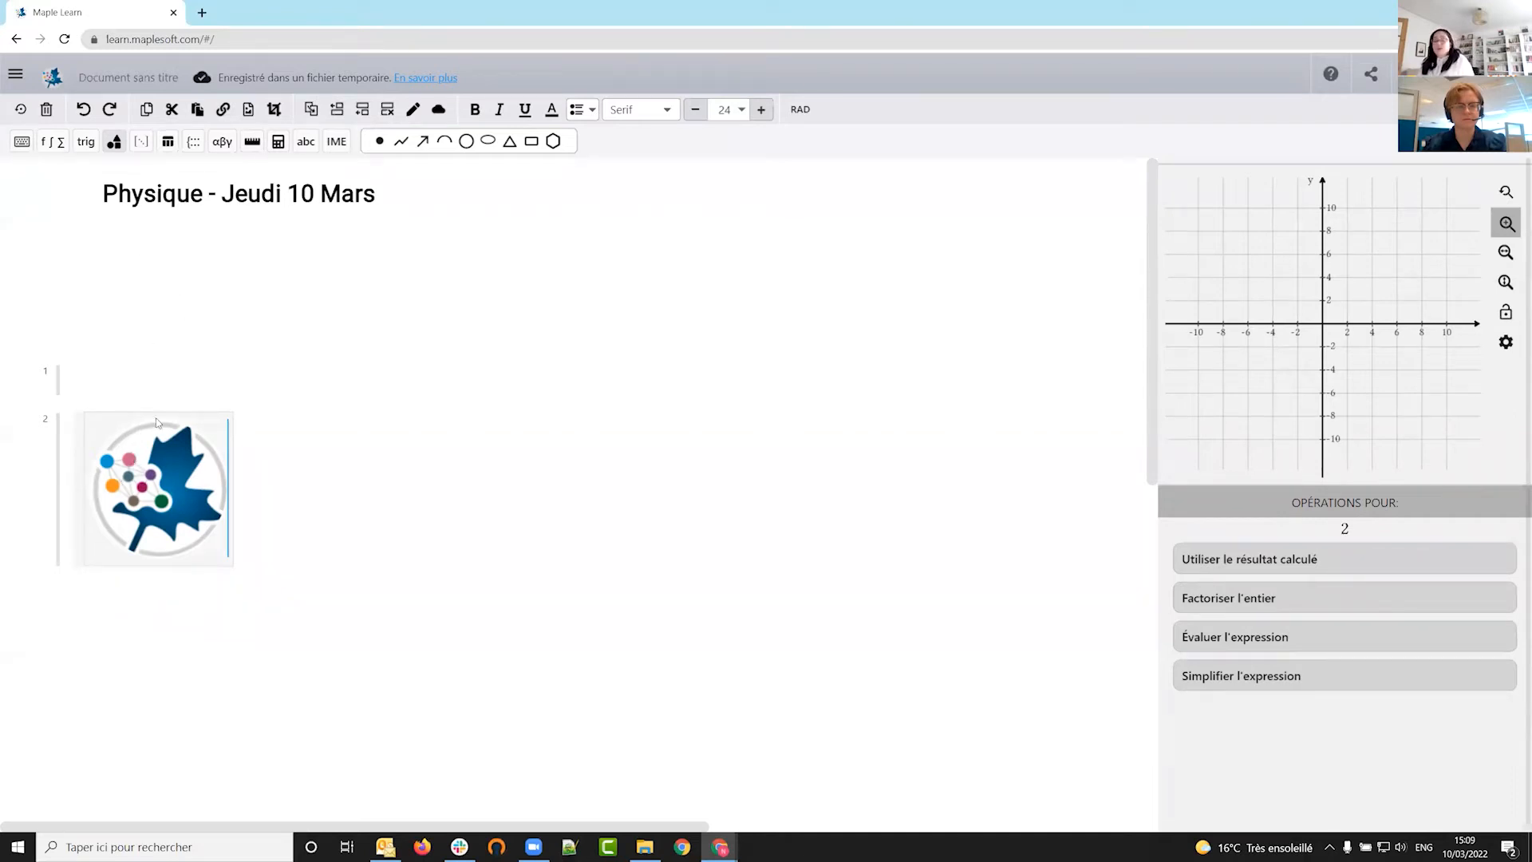
{"action": "left_click", "coordinate": [88, 111]}
- Insert the "Maple learn 1" image in a new text area just below the heading, without title text
{"action": "left_click", "coordinate": [365, 311]}
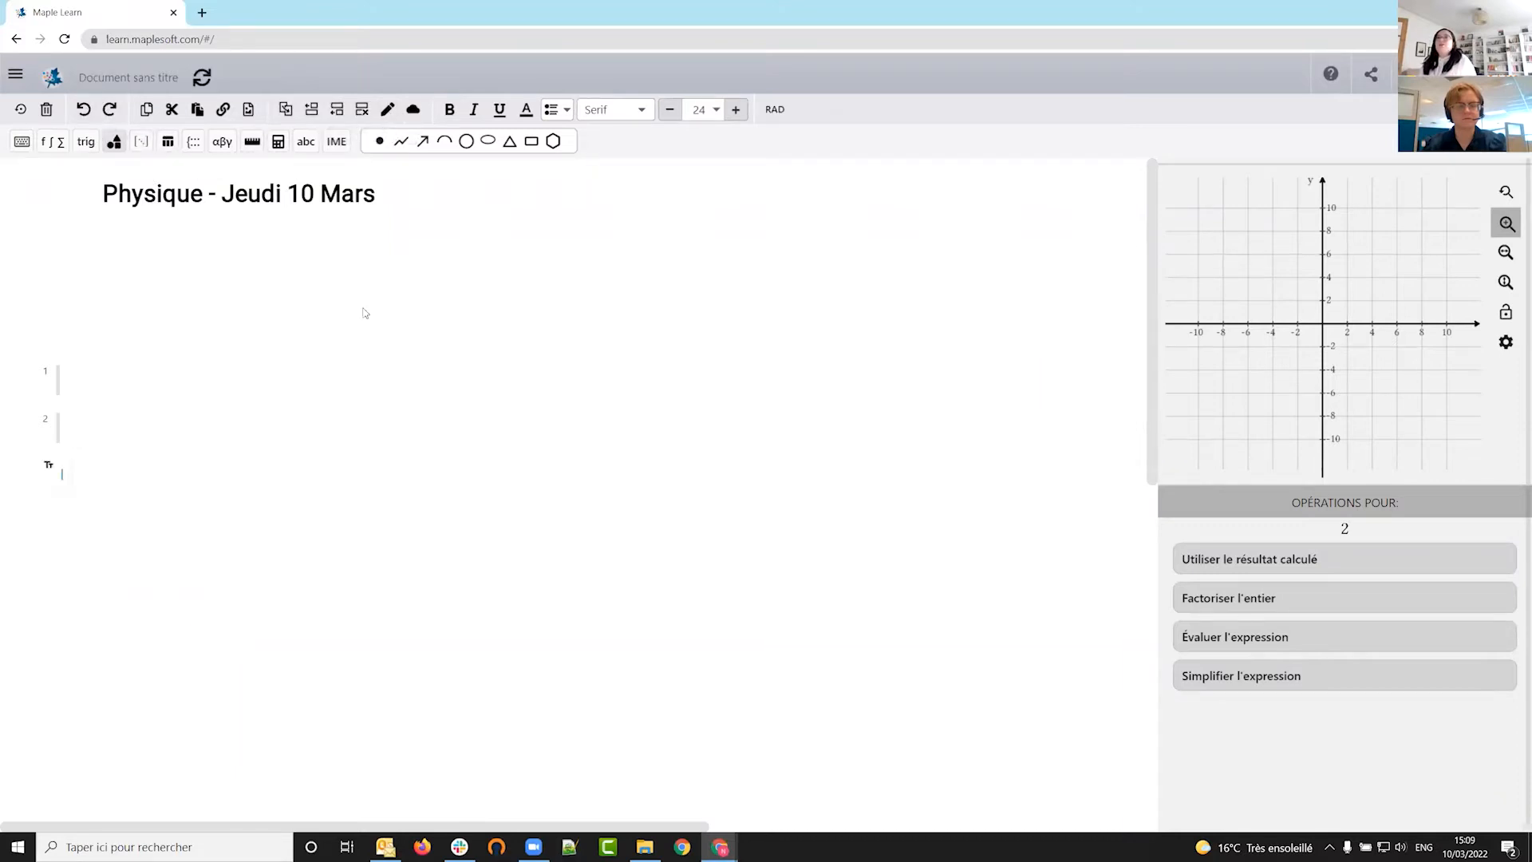
{"action": "left_click", "coordinate": [151, 271]}
{"action": "left_click", "coordinate": [254, 114]}
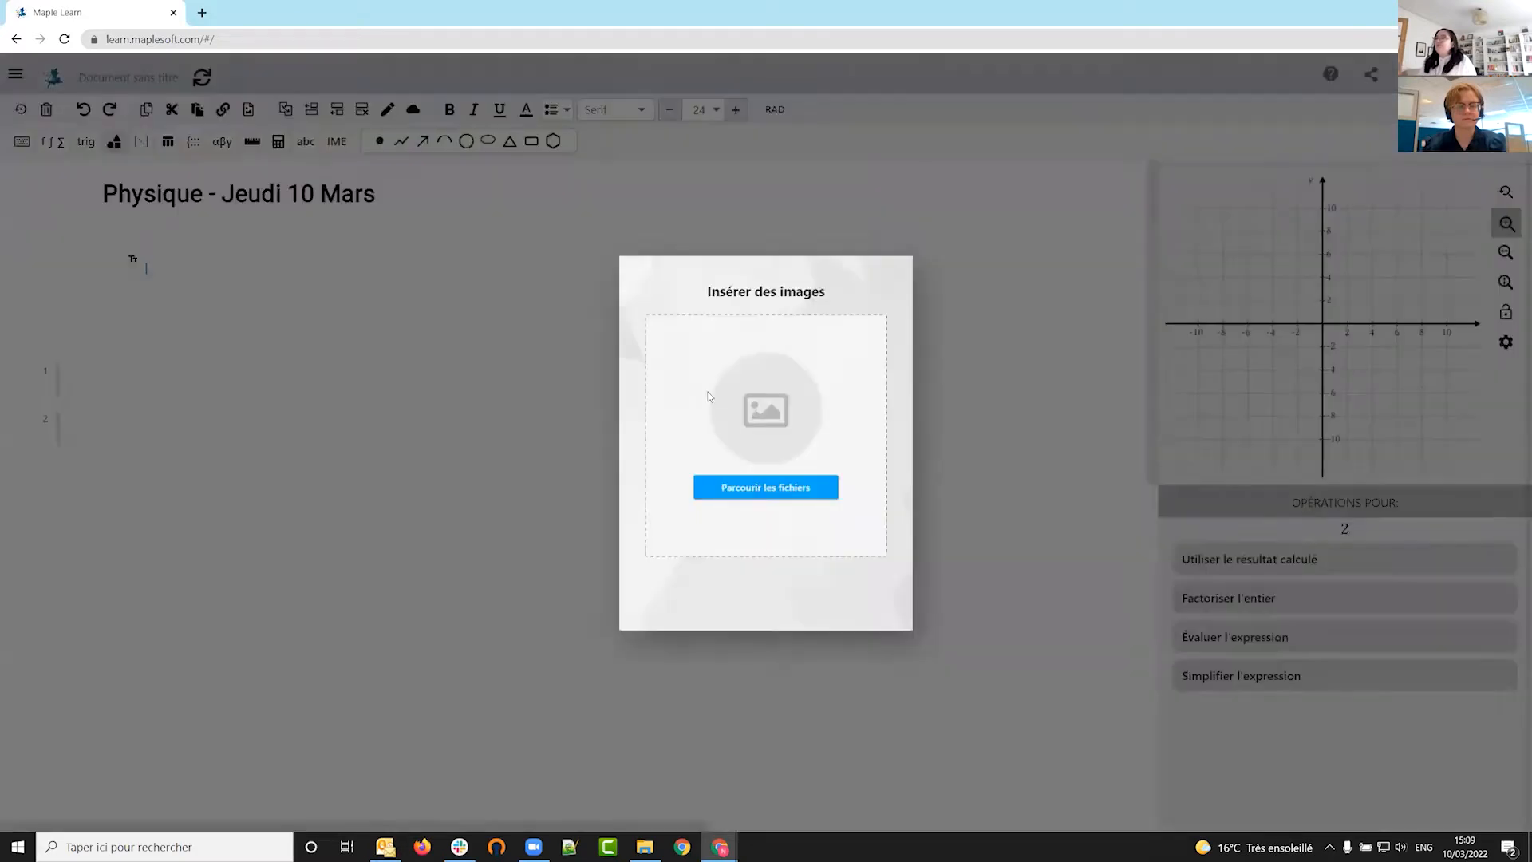
{"action": "left_click", "coordinate": [764, 487]}
{"action": "left_click", "coordinate": [502, 125]}
{"action": "left_click", "coordinate": [618, 412]}
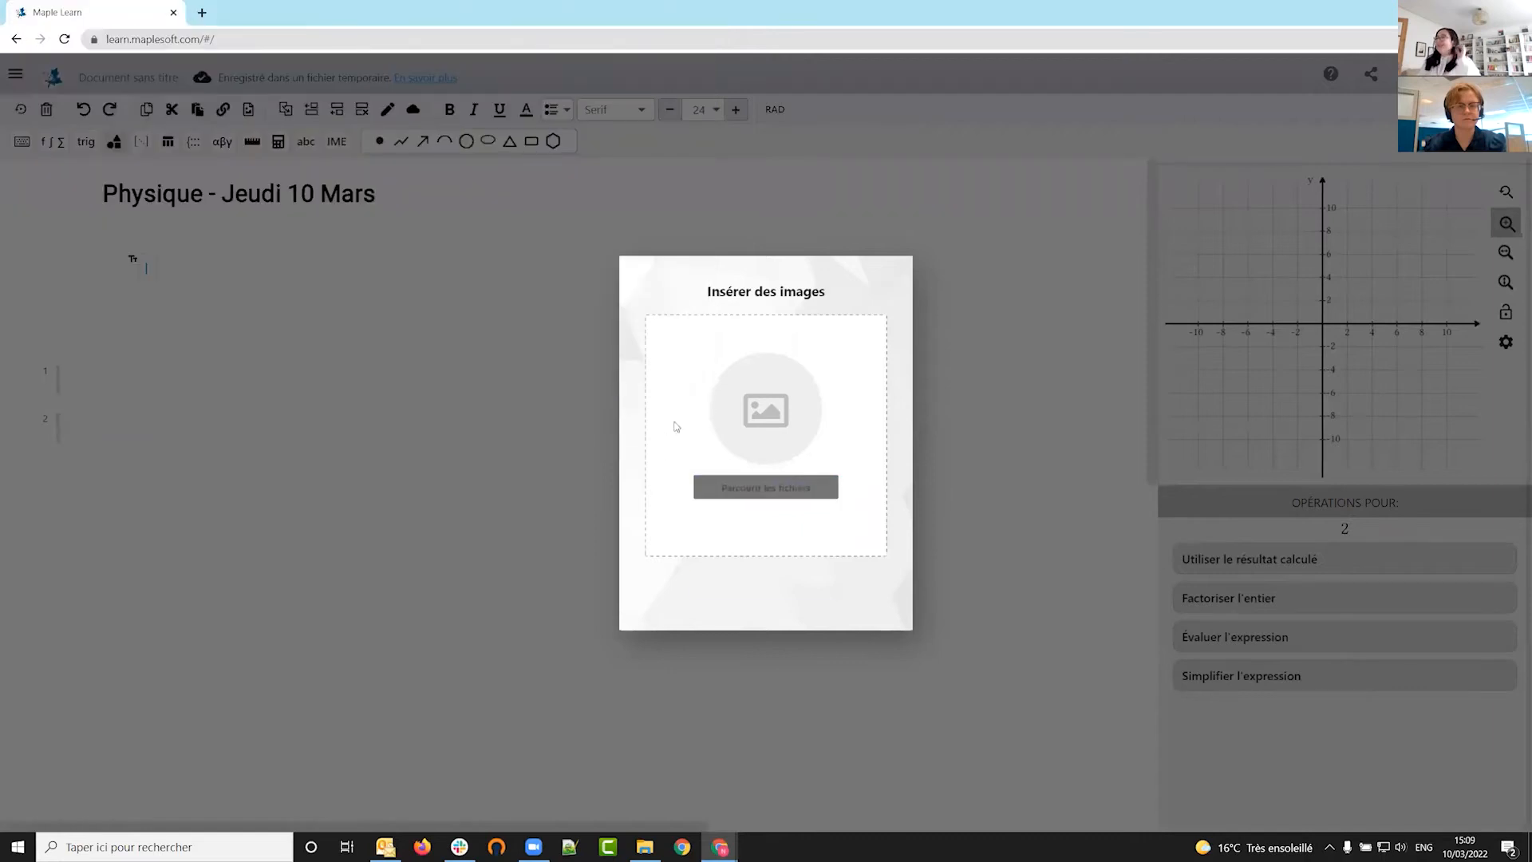
{"action": "left_click", "coordinate": [750, 585]}
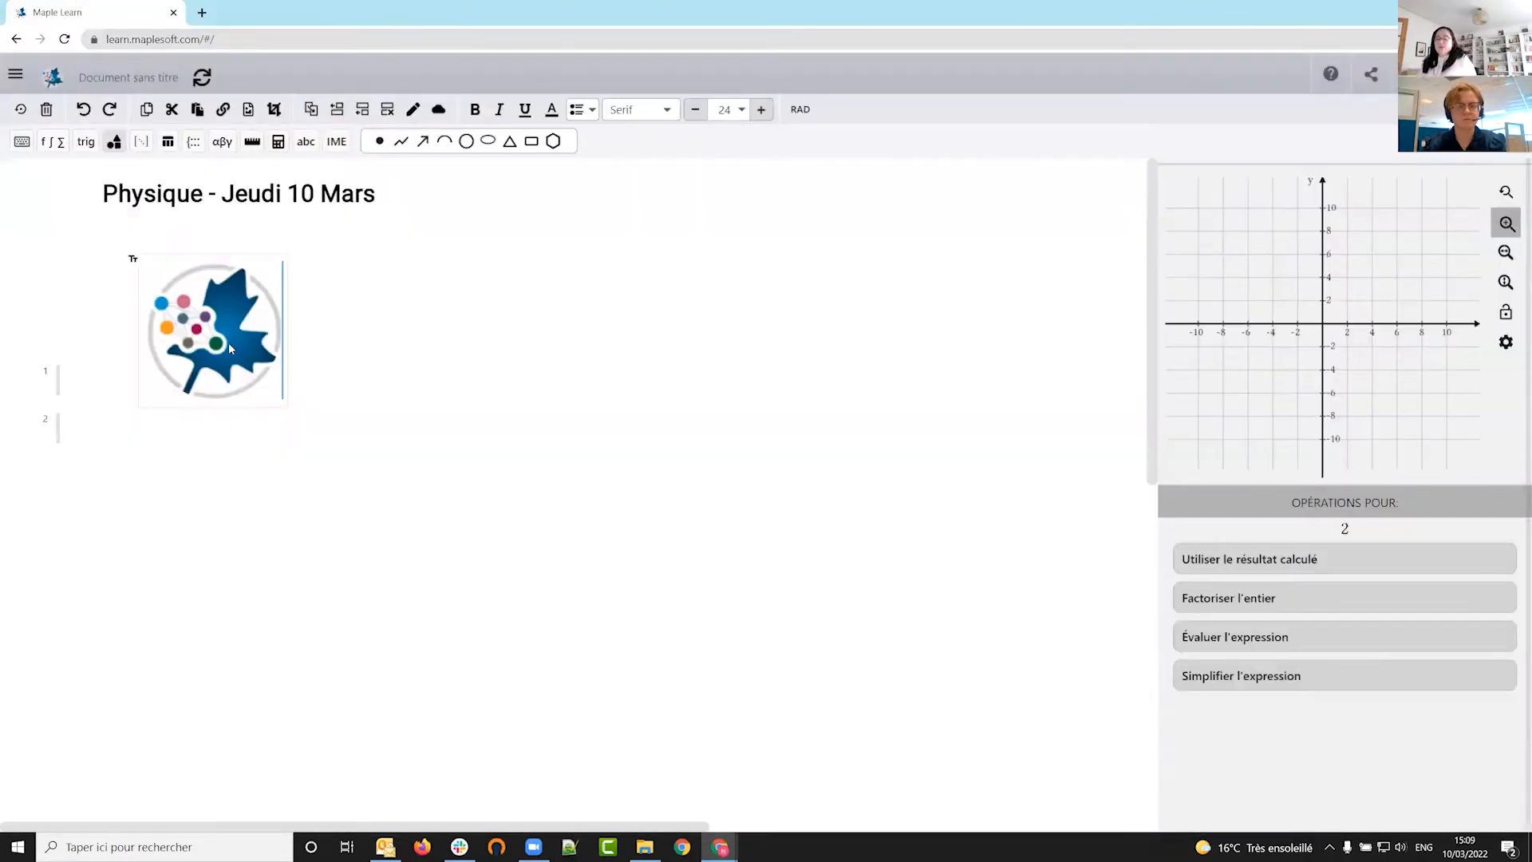
- Resize the inserted image to a horizontal size of 100, keeping its aspect ratio
{"action": "left_click", "coordinate": [228, 342]}
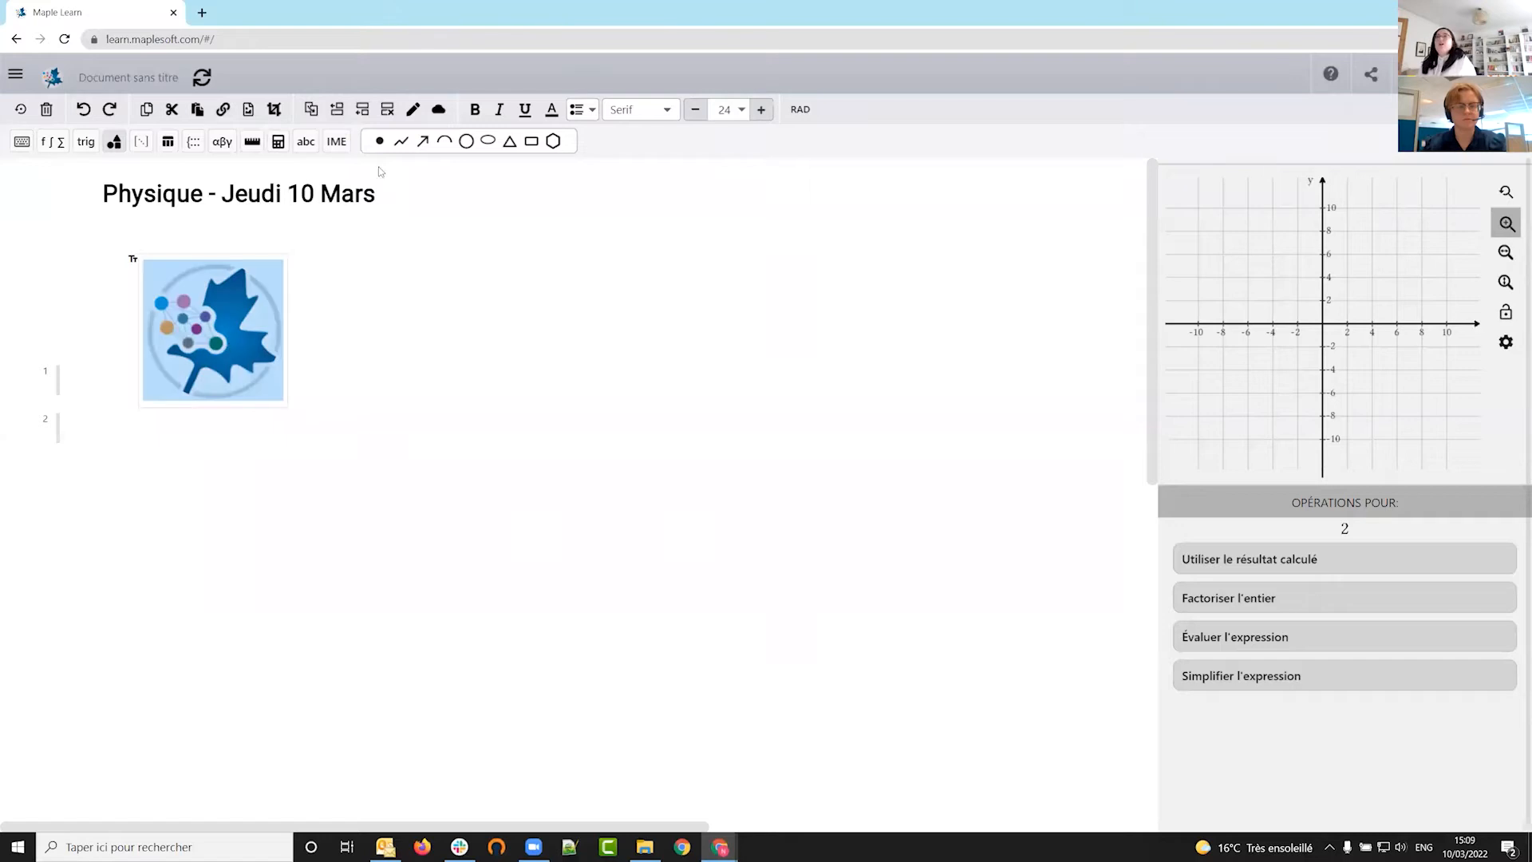
{"action": "left_click", "coordinate": [275, 109]}
{"action": "type", "text": "100"}
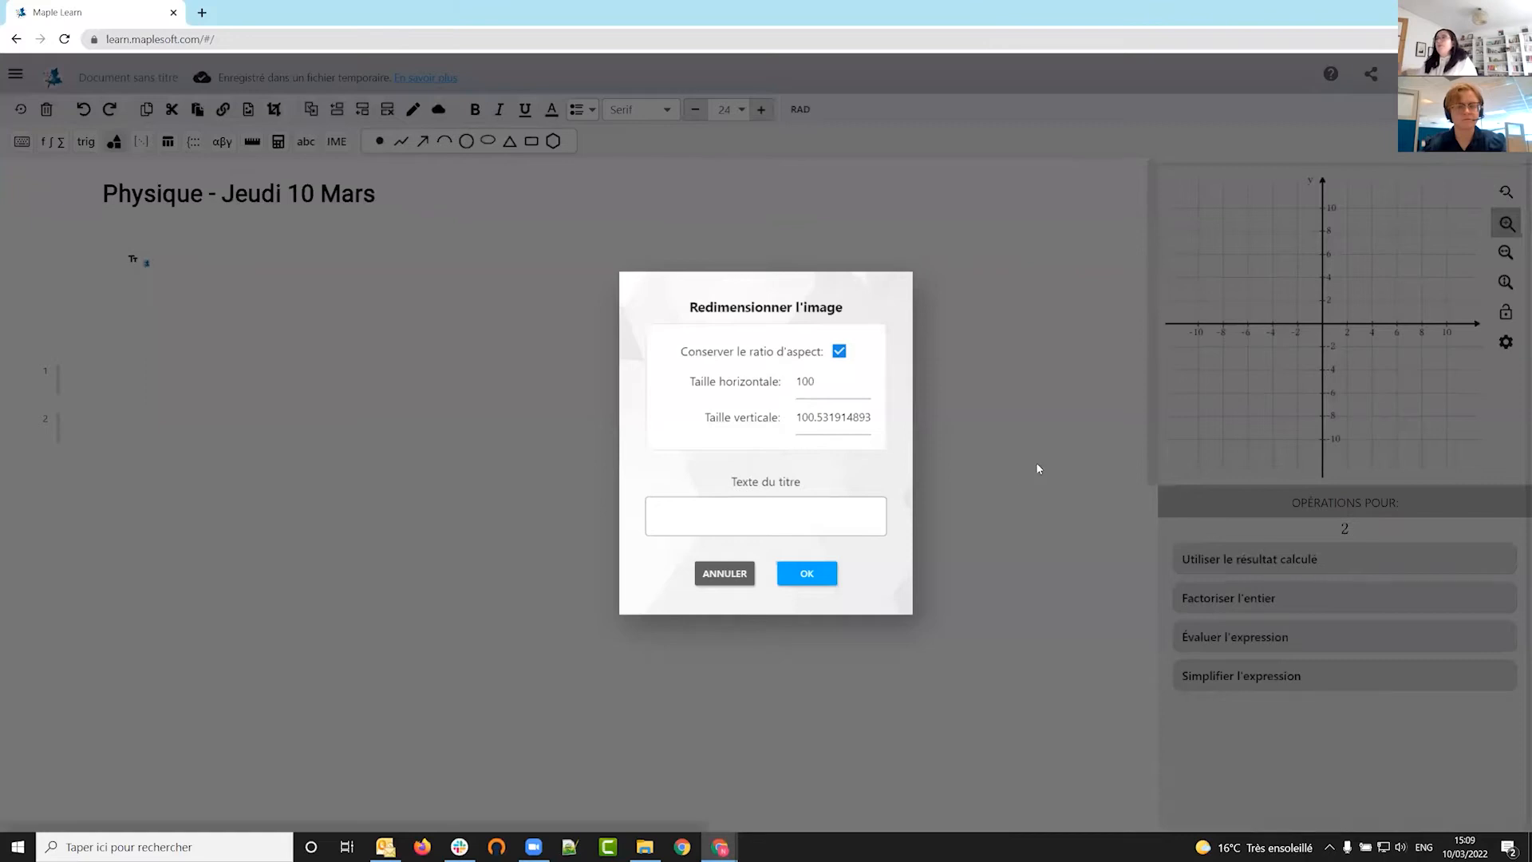
{"action": "left_click", "coordinate": [830, 573]}
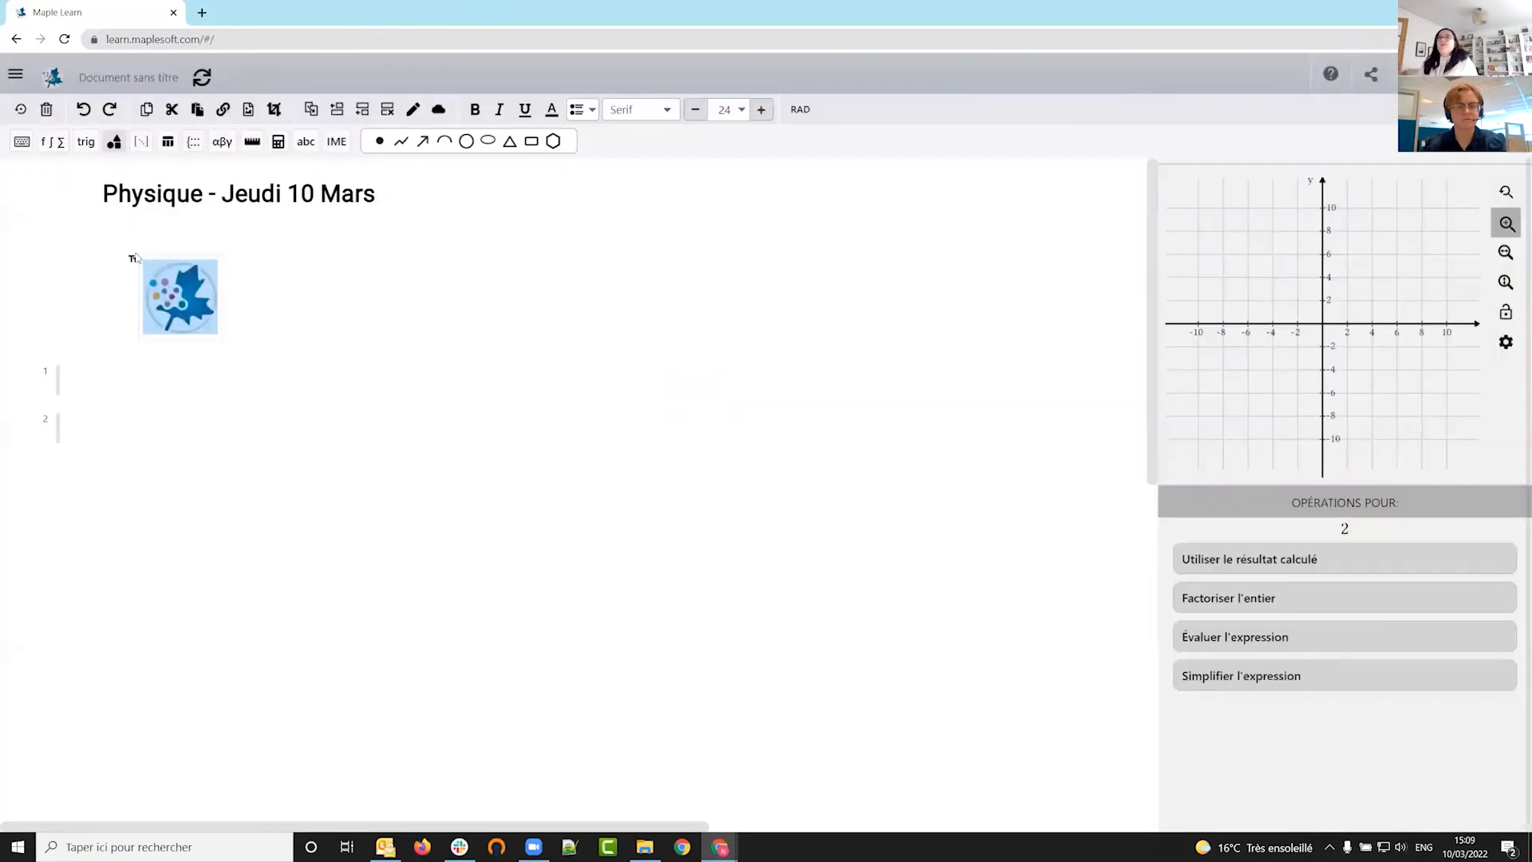
- Move the image to the page's upper-left corner and shift the heading to sit beside it
{"action": "left_click_drag", "start_coordinate": [134, 257], "coordinate": [29, 190]}
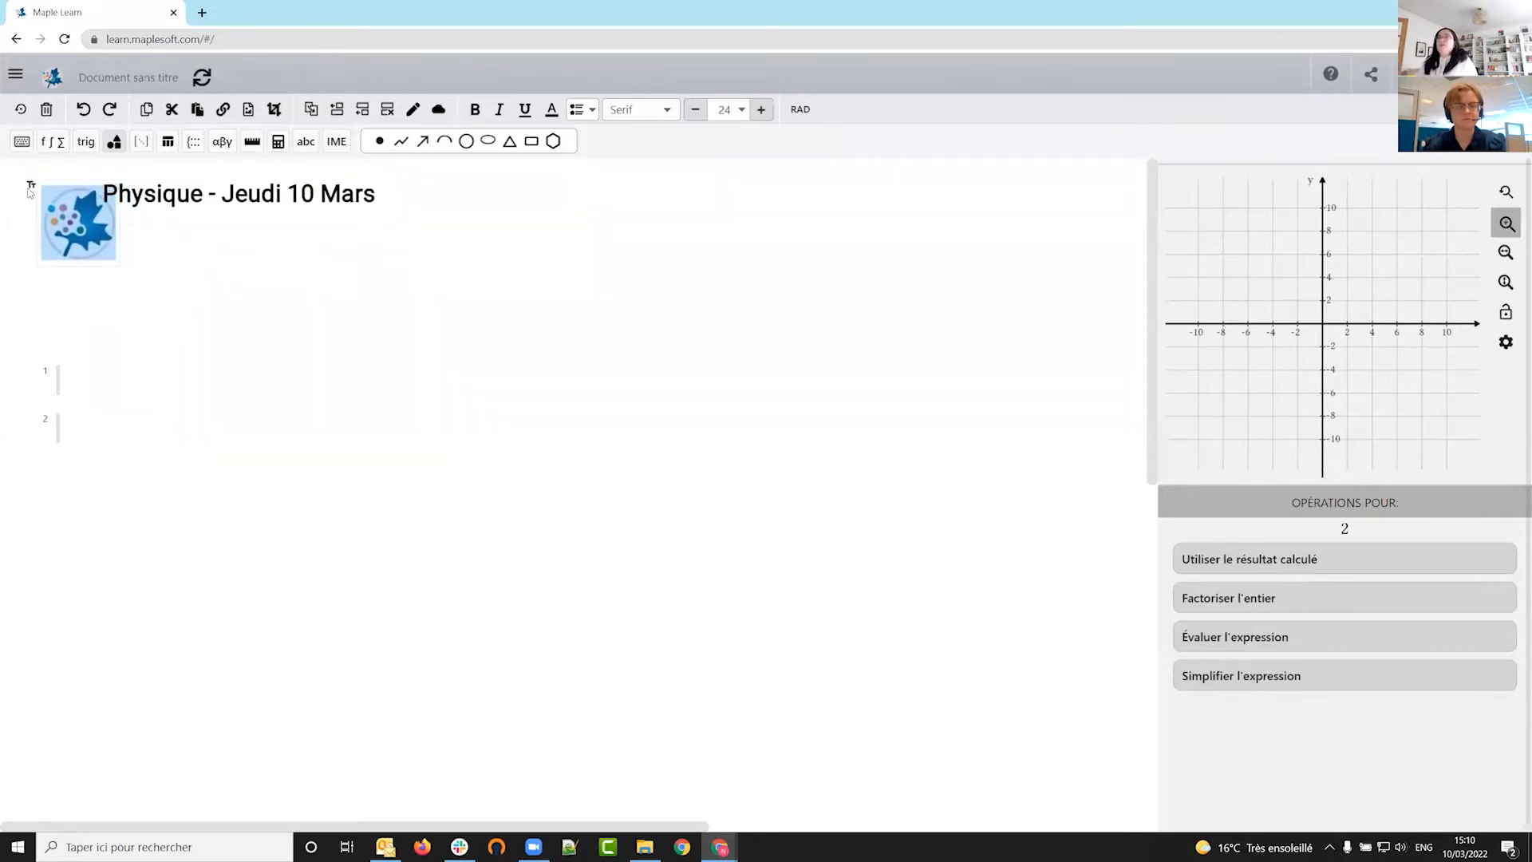
{"action": "left_click", "coordinate": [174, 198]}
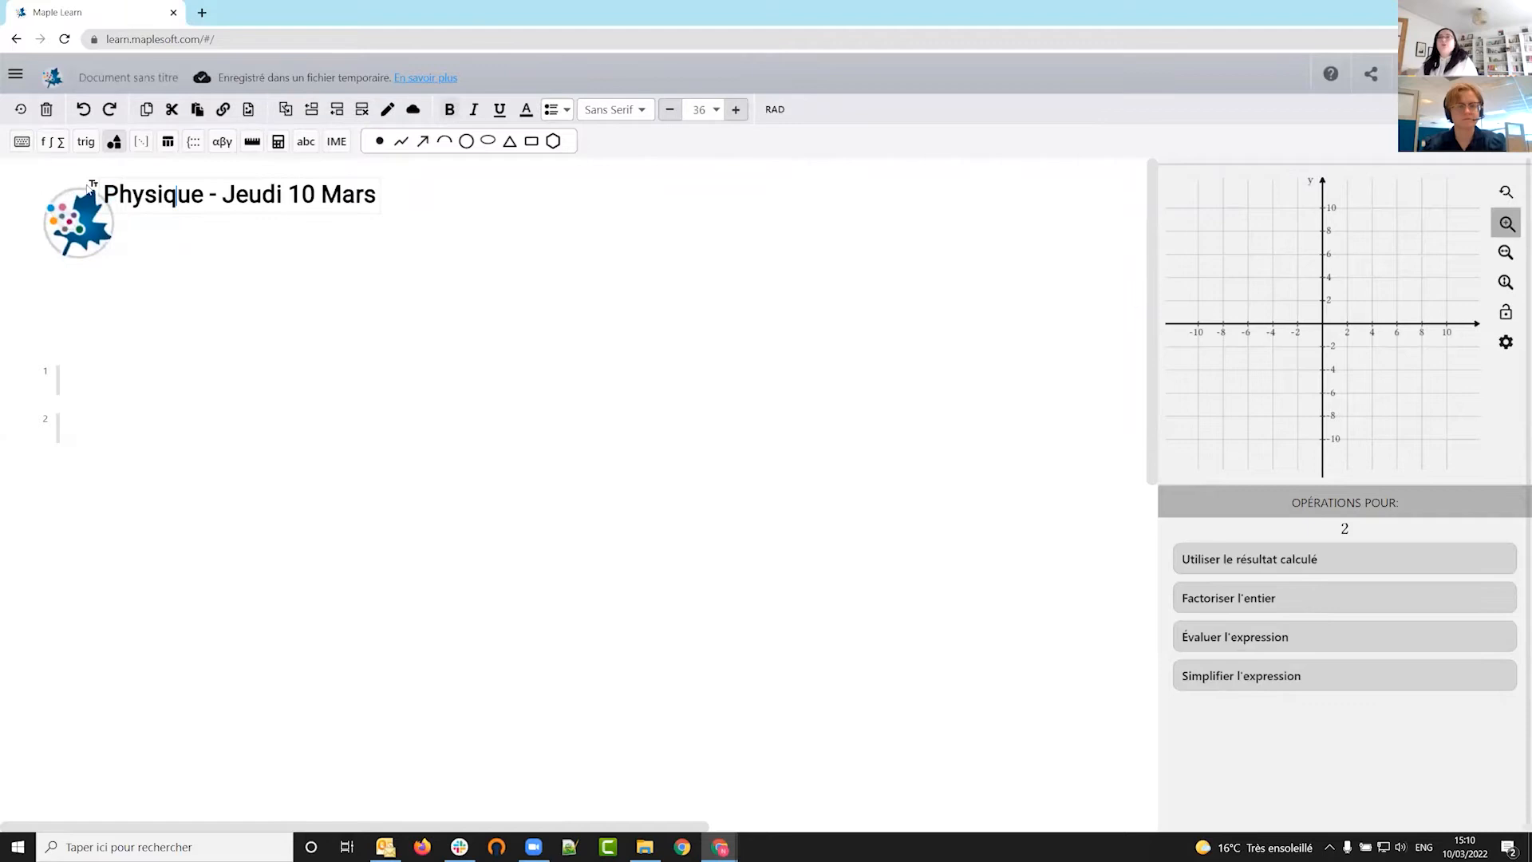
{"action": "left_click_drag", "start_coordinate": [92, 186], "coordinate": [143, 197]}
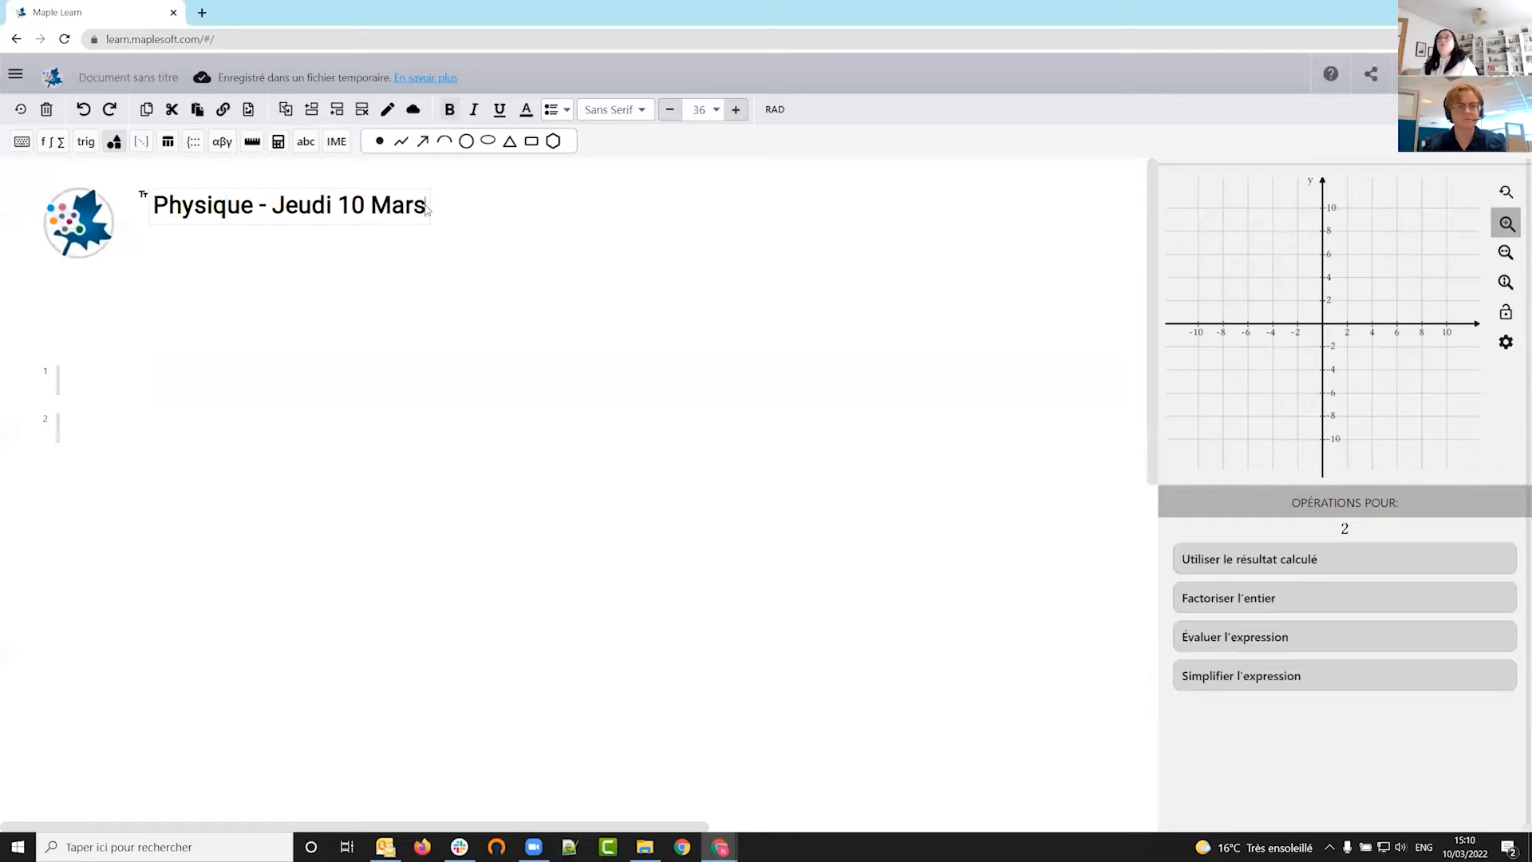
- Below the heading, add the "Rappel" on v=f '(t) and the car exercise with d=0.2t²+0.01t³, asking for the speed at 2s, 8s, 15s, 20s
{"action": "key", "text": "Return"}
{"action": "type", "text": "Rappel  Si e=f(t) nous donne la position d'une automobile par rapport au temps, alors v=f '(t) nous donne la vitesse de celle-ci.  Une voiture télécommandée se déplace selon l'équation d=0.2t²+0.01t³,  (d en m et t en s) 1 - Trouvez la vitesse aux instants 2s, 8s, 15s, 20s."}
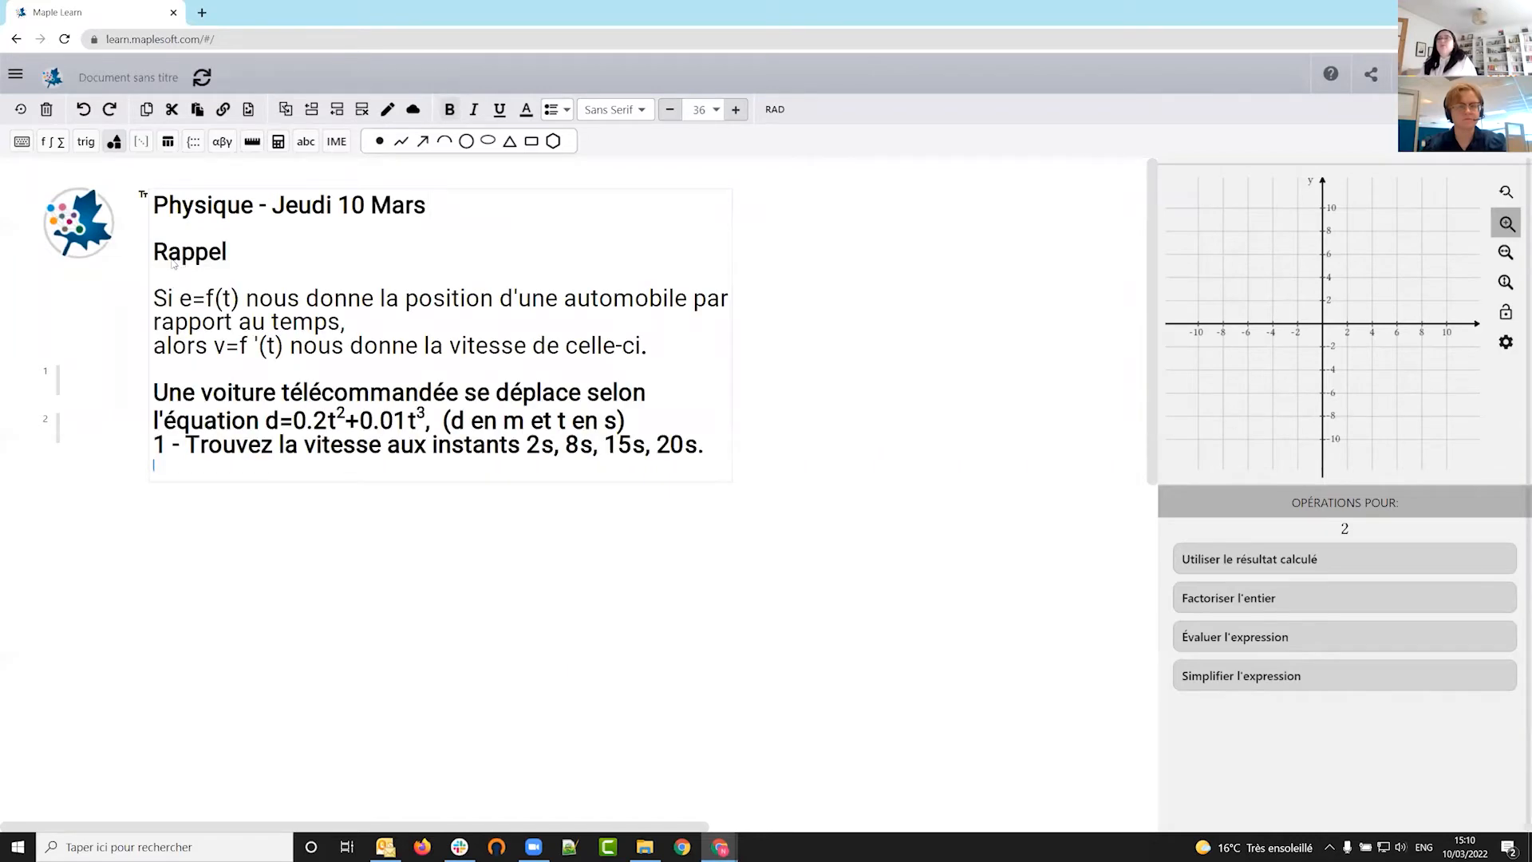
- Set the font size of all text below the heading, from "Rappel" to the exercise question, to 20
{"action": "left_click_drag", "start_coordinate": [154, 252], "coordinate": [715, 467]}
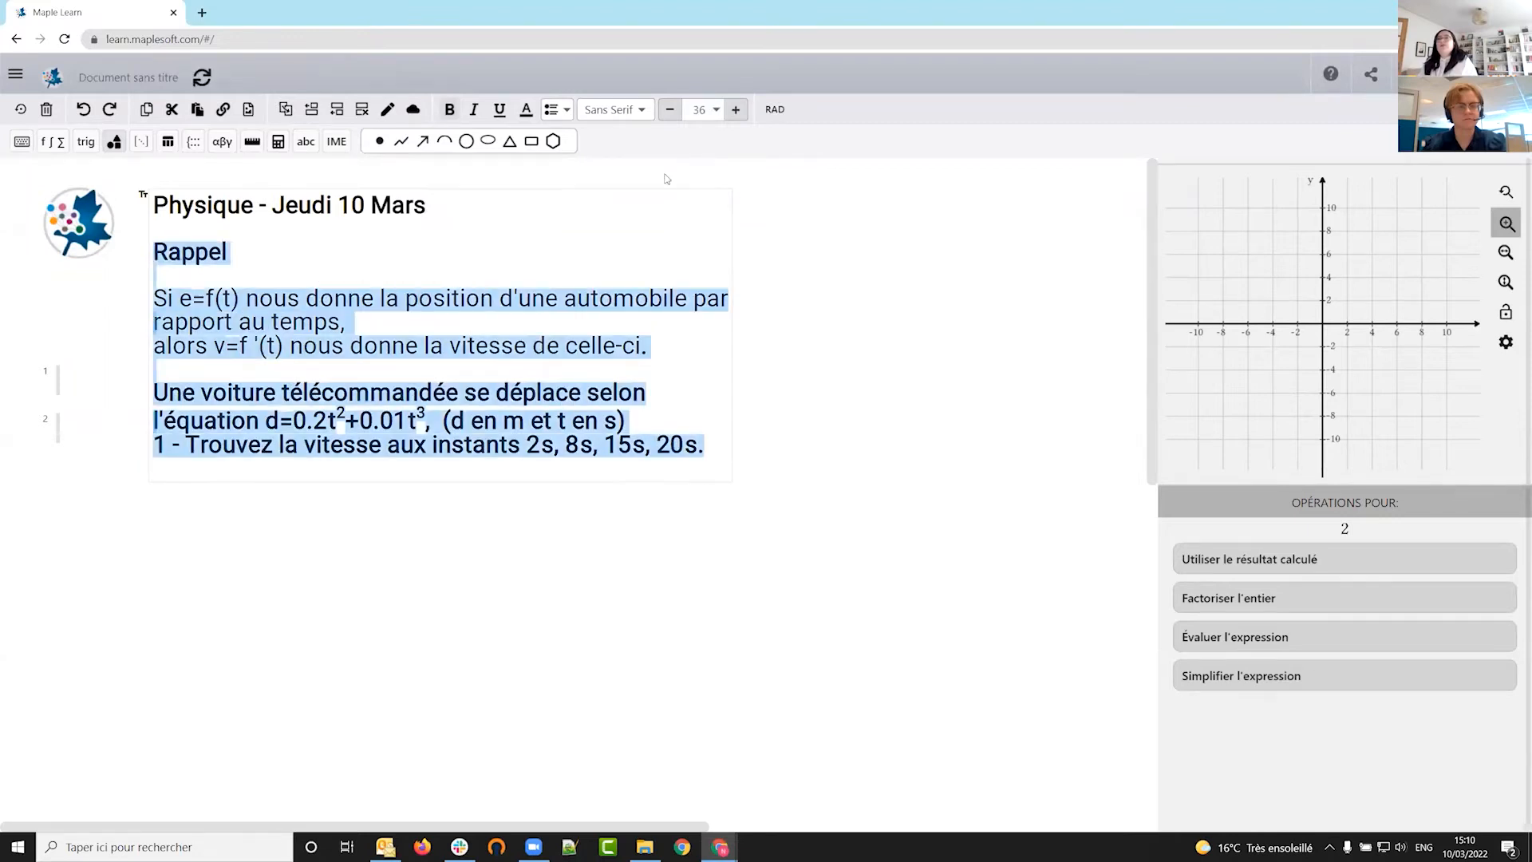
{"action": "left_click", "coordinate": [716, 109]}
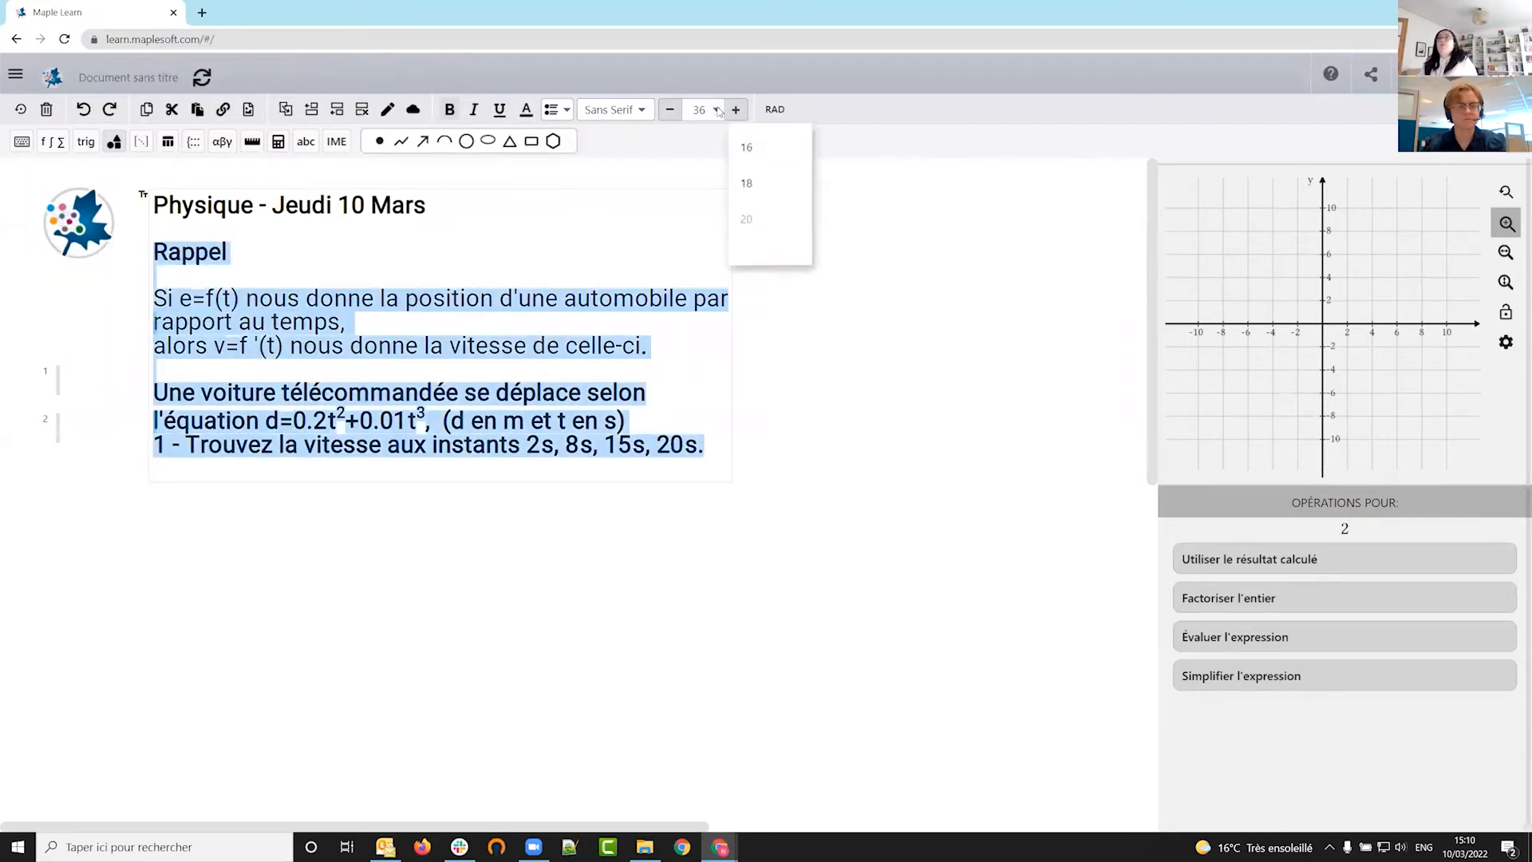
{"action": "left_click", "coordinate": [761, 217]}
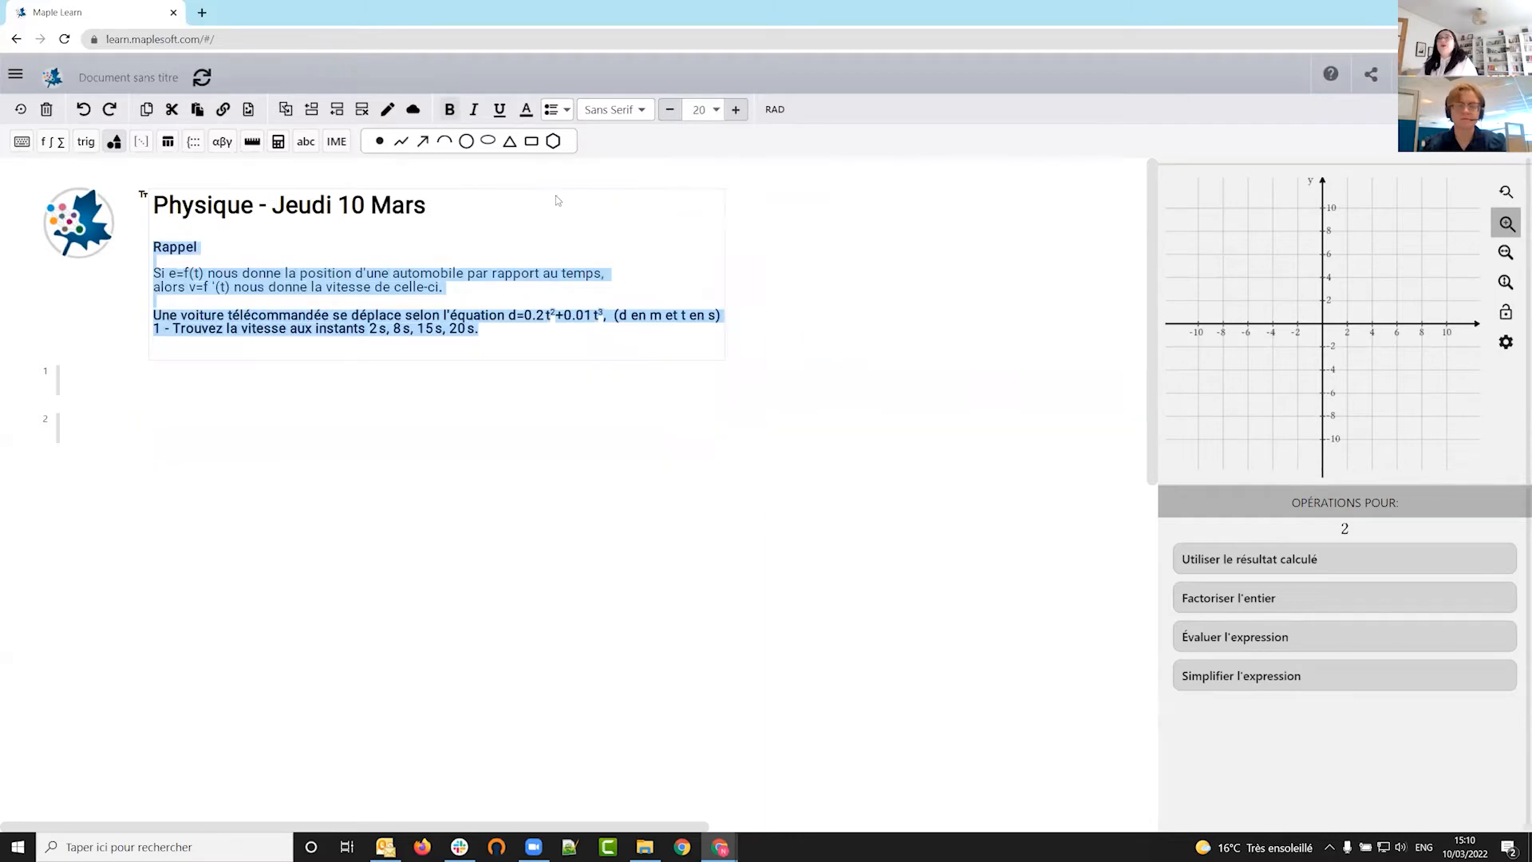
- Set the font size of all the text below the heading, from "Rappel" to the exercise question, to 22
{"action": "left_click", "coordinate": [718, 110]}
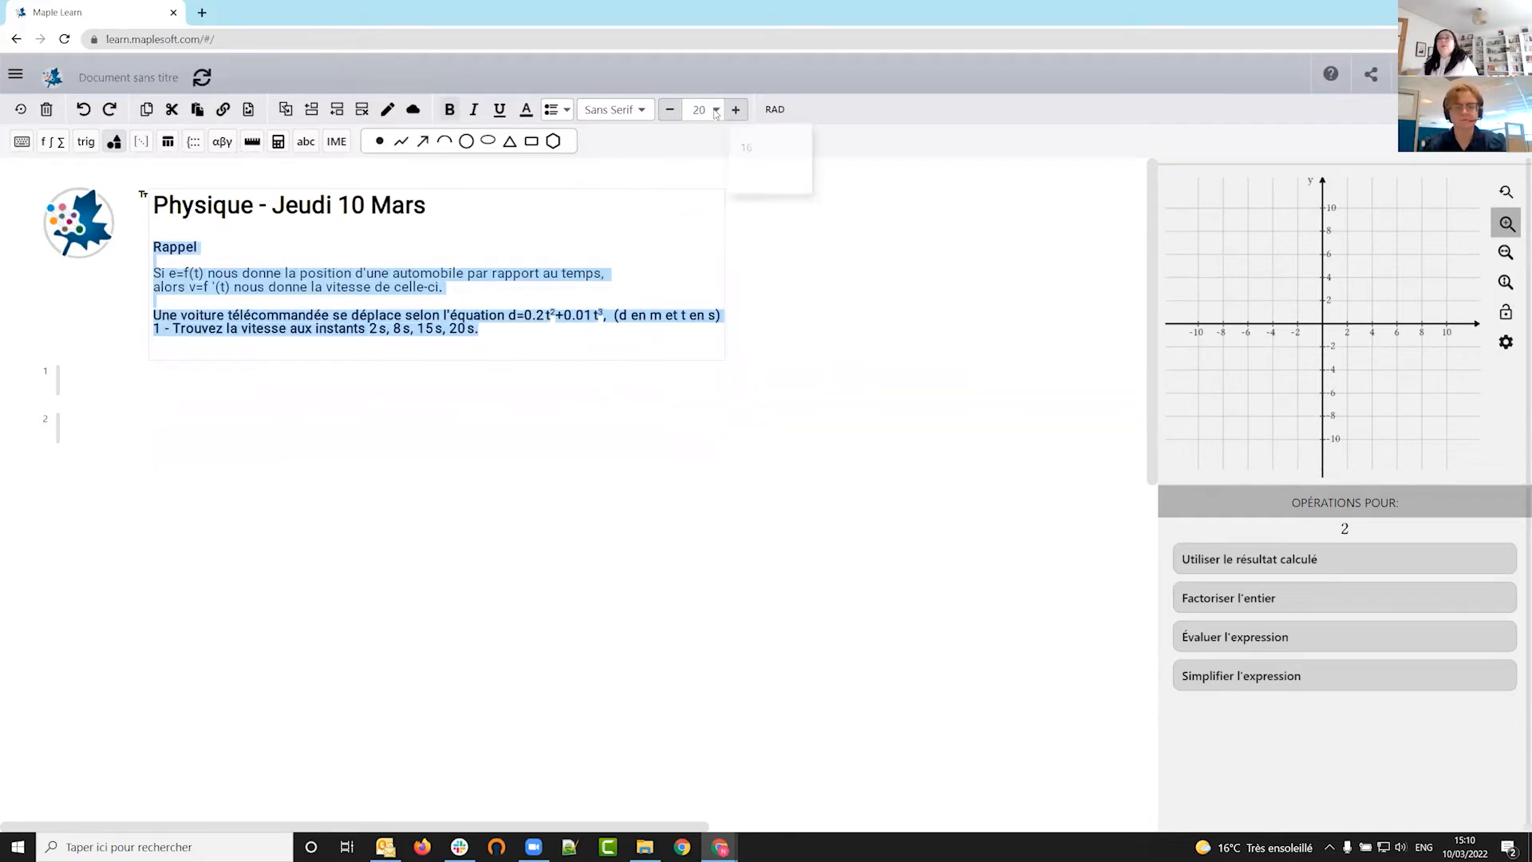
{"action": "left_click", "coordinate": [762, 255]}
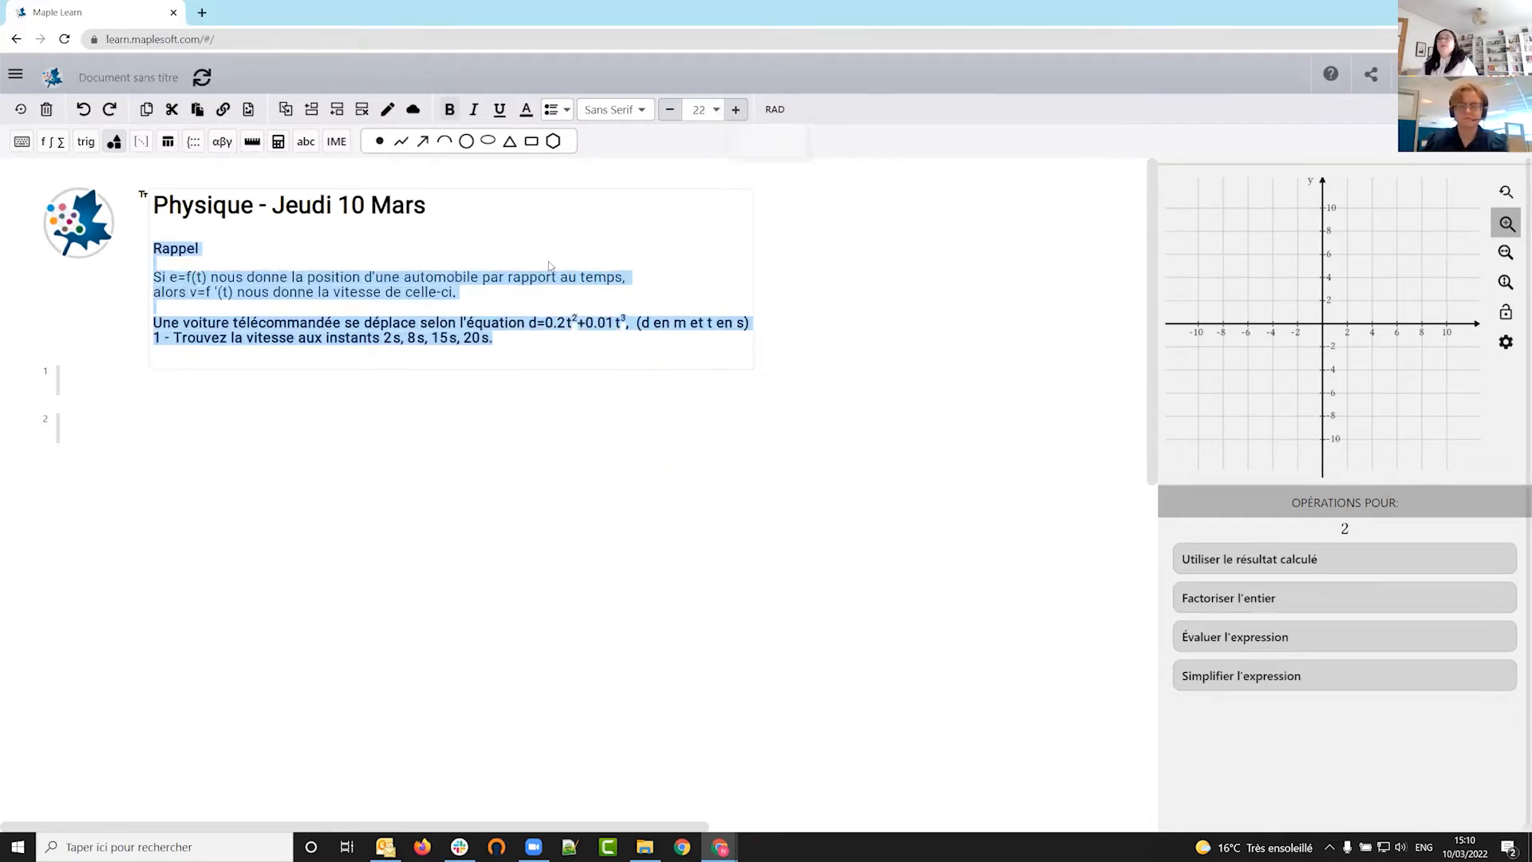
{"action": "left_click", "coordinate": [280, 279]}
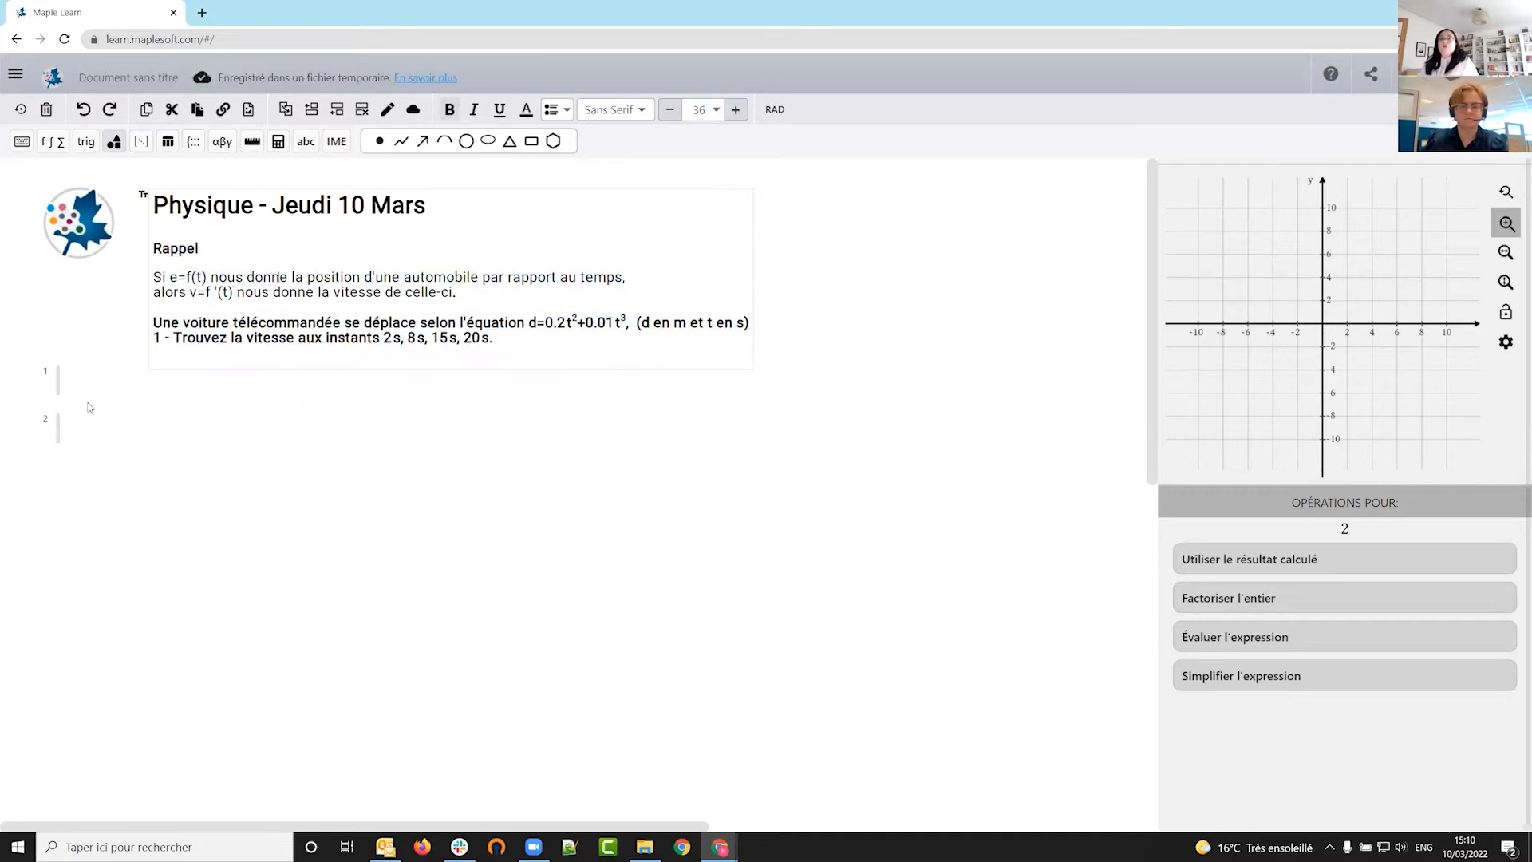
- Place the two empty math groups side by side below the exercise text and add a third empty group in line with them
{"action": "left_click_drag", "start_coordinate": [60, 427], "coordinate": [293, 526]}
{"action": "left_click_drag", "start_coordinate": [58, 391], "coordinate": [71, 529]}
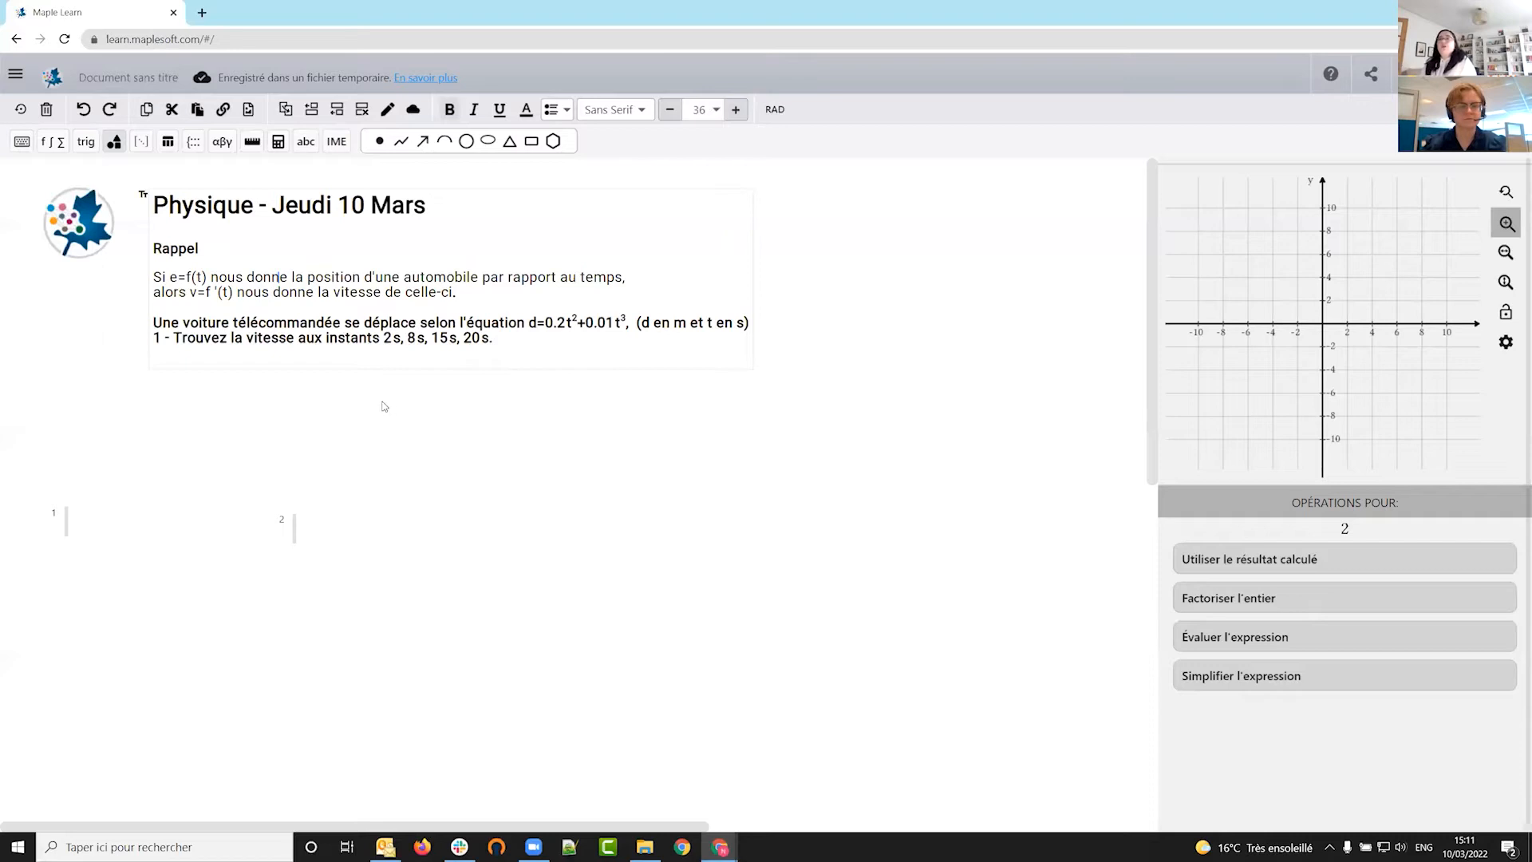
{"action": "left_click", "coordinate": [313, 403]}
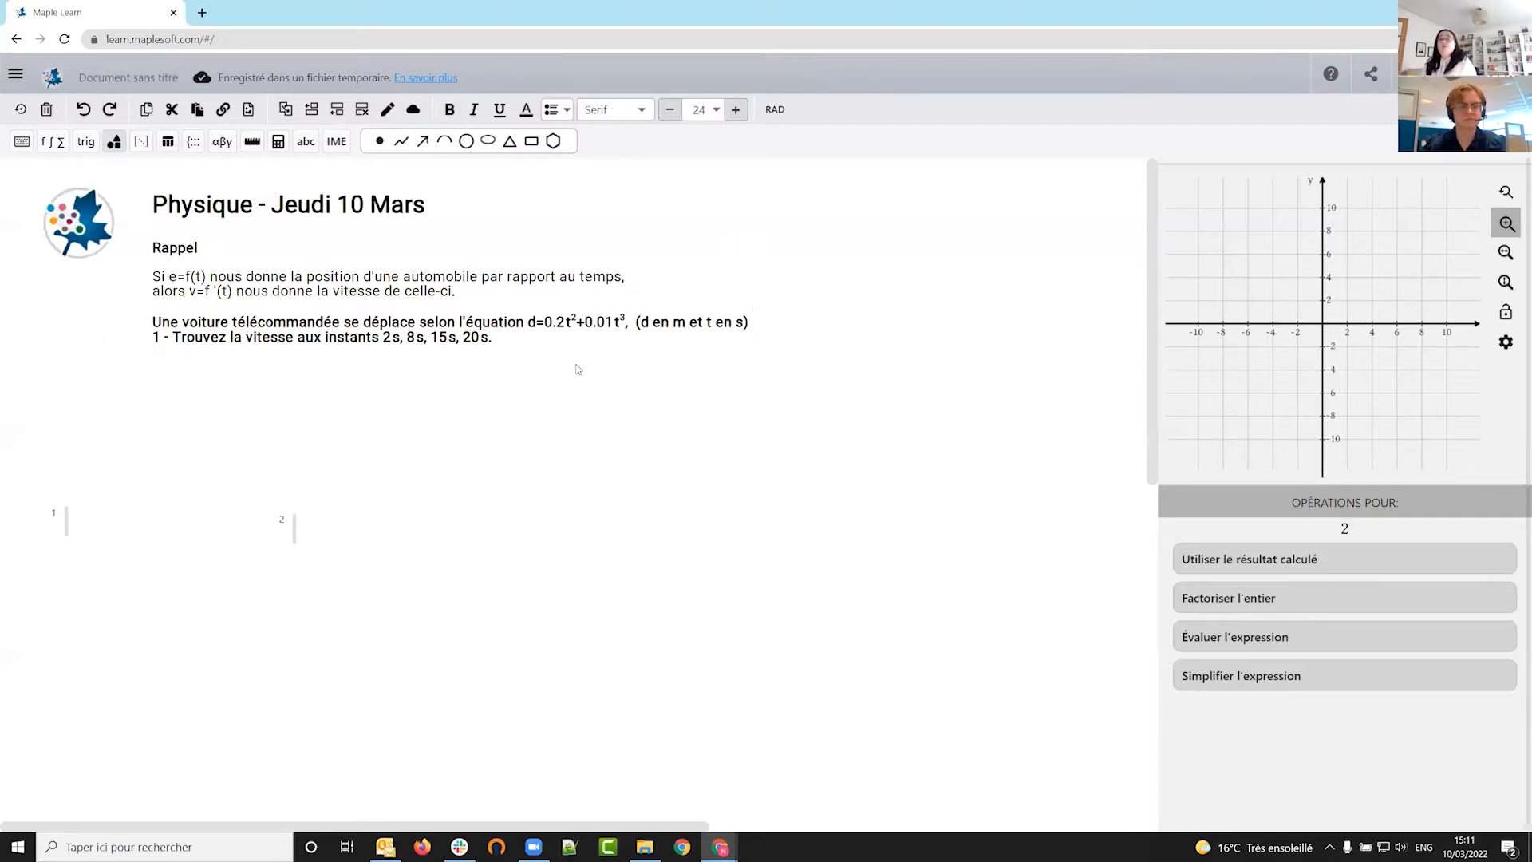
{"action": "left_click_drag", "start_coordinate": [297, 533], "coordinate": [328, 485]}
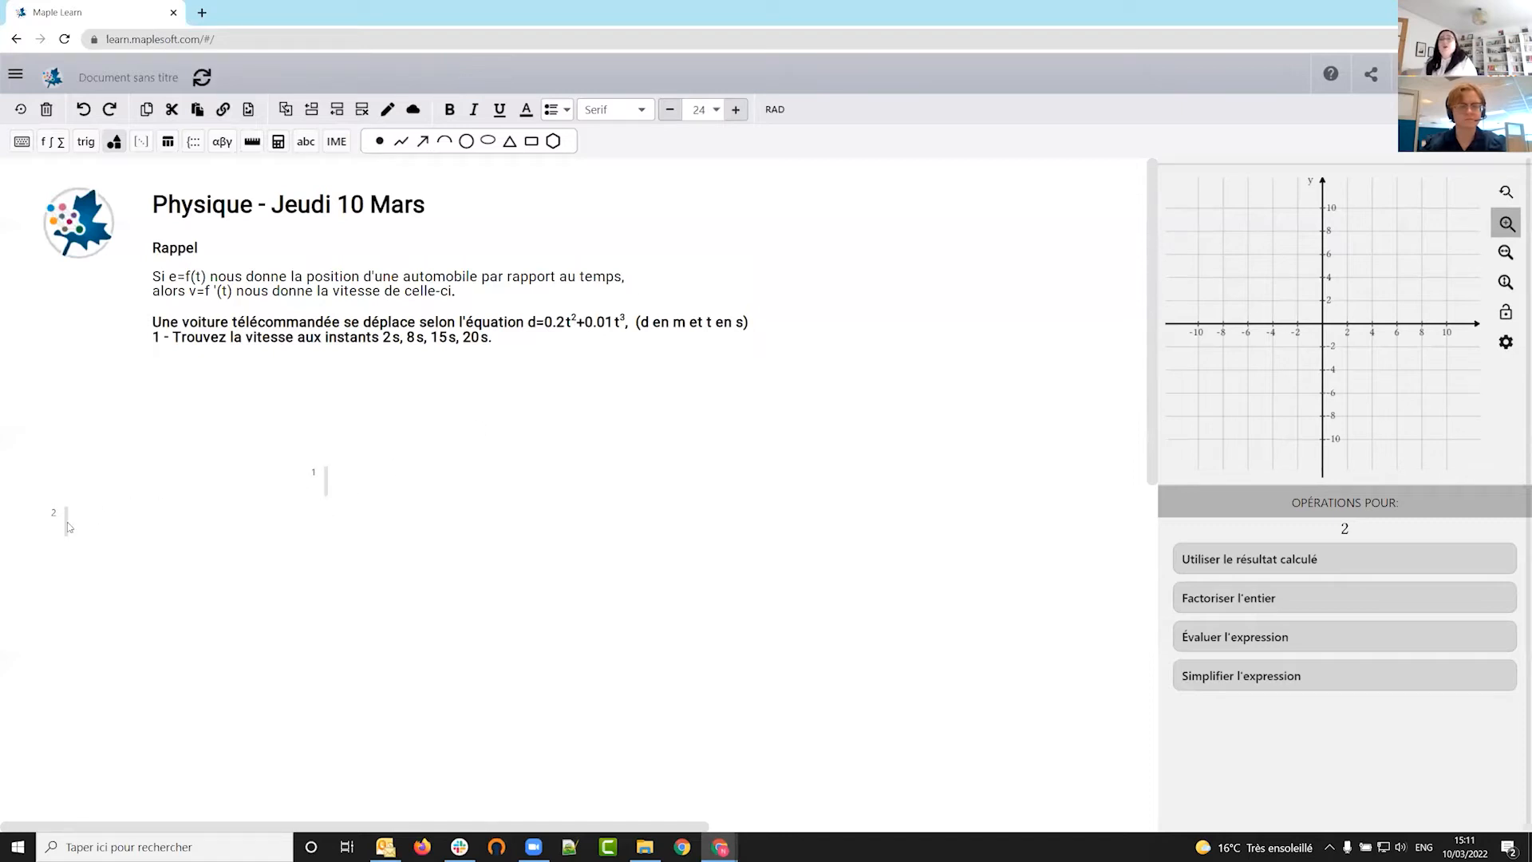
{"action": "left_click_drag", "start_coordinate": [79, 491], "coordinate": [73, 458]}
{"action": "left_click_drag", "start_coordinate": [327, 487], "coordinate": [328, 456]}
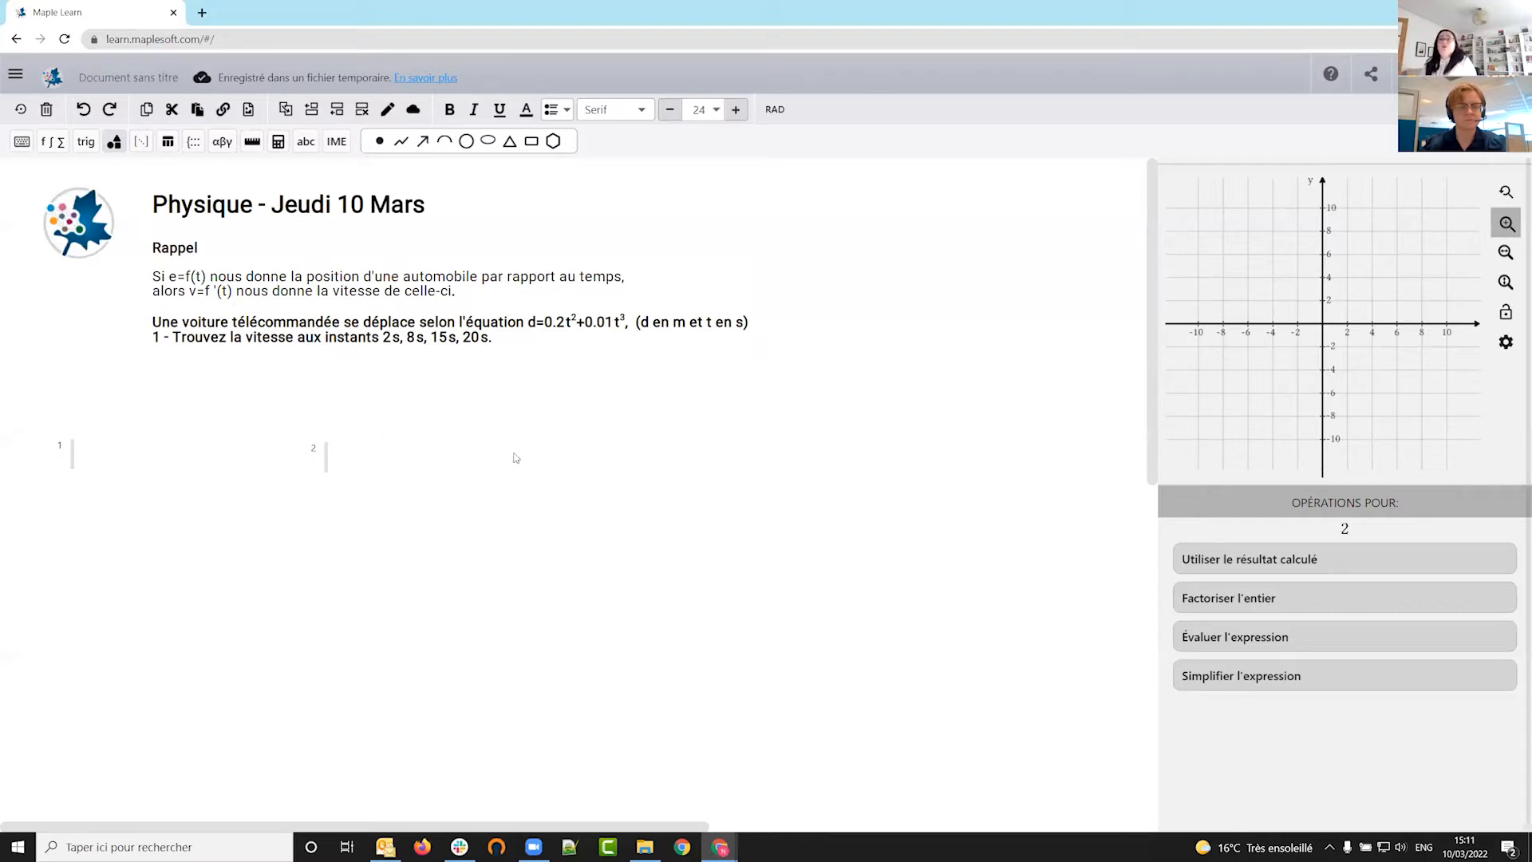
{"action": "left_click", "coordinate": [565, 453]}
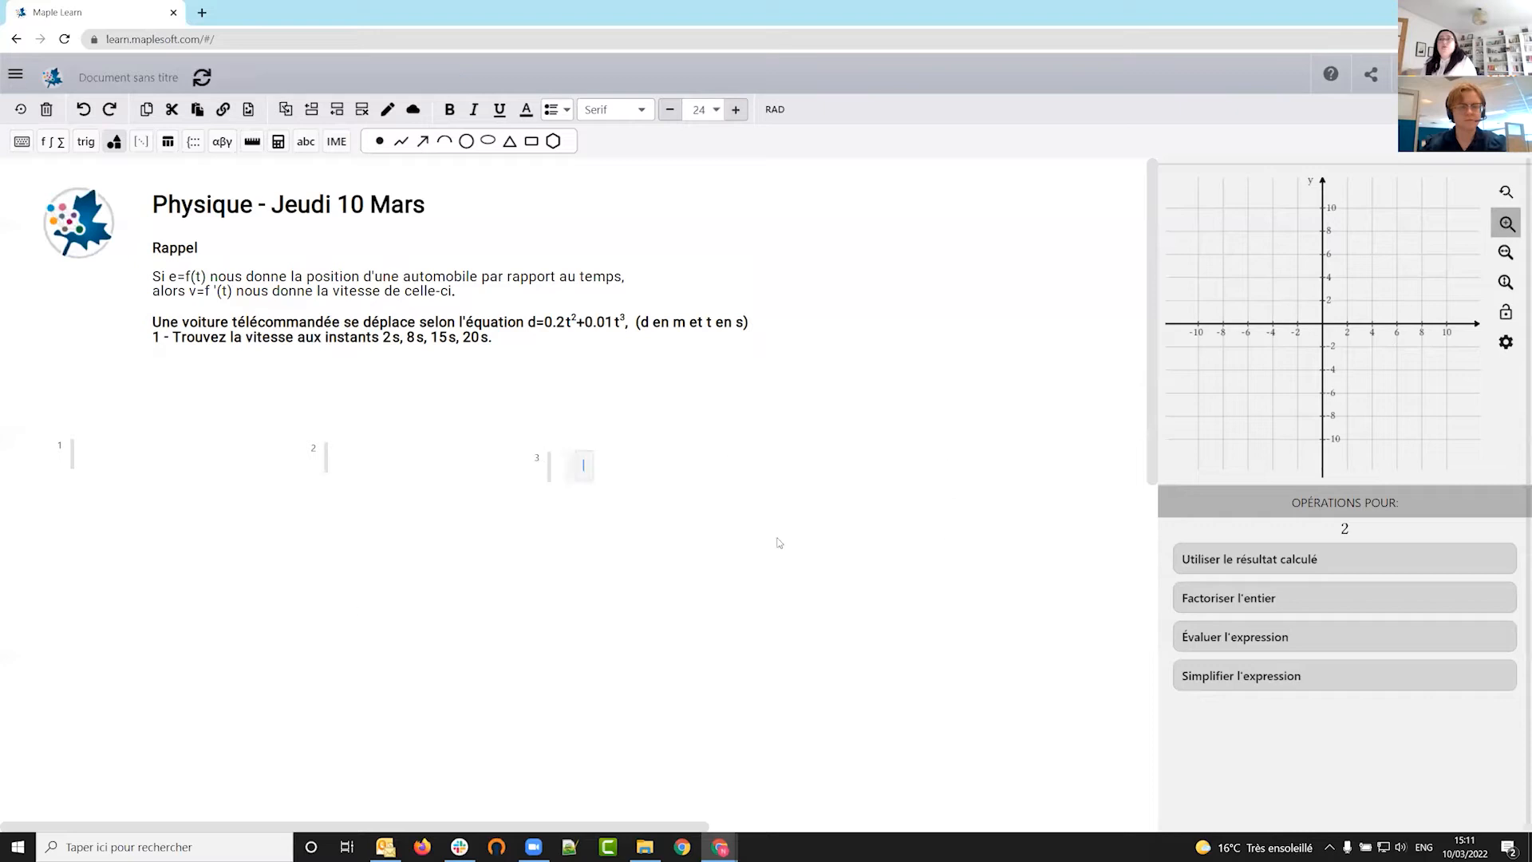
{"action": "mouse_move", "coordinate": [550, 479]}
{"action": "left_mouse_down"}
{"action": "mouse_move", "coordinate": [583, 473]}
{"action": "mouse_move", "coordinate": [566, 471]}
{"action": "mouse_move", "coordinate": [564, 595]}
{"action": "mouse_move", "coordinate": [565, 468]}
{"action": "mouse_move", "coordinate": [550, 471]}
{"action": "left_mouse_up"}
- Enter the text title "Fonction" in the first of the three groups below the exercise
{"action": "left_click", "coordinate": [95, 457]}
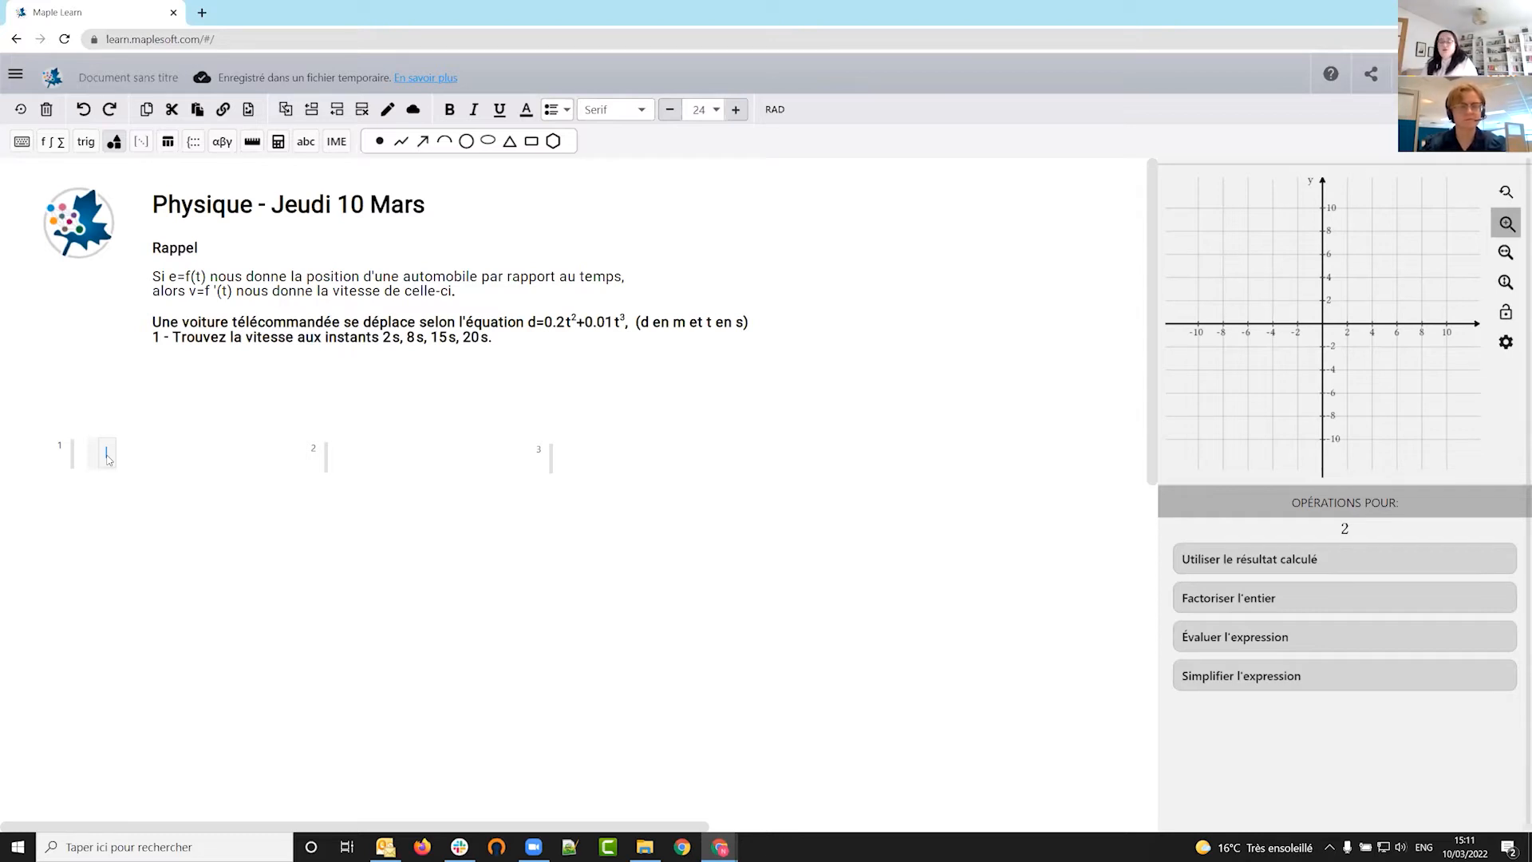
{"action": "key", "text": "F5"}
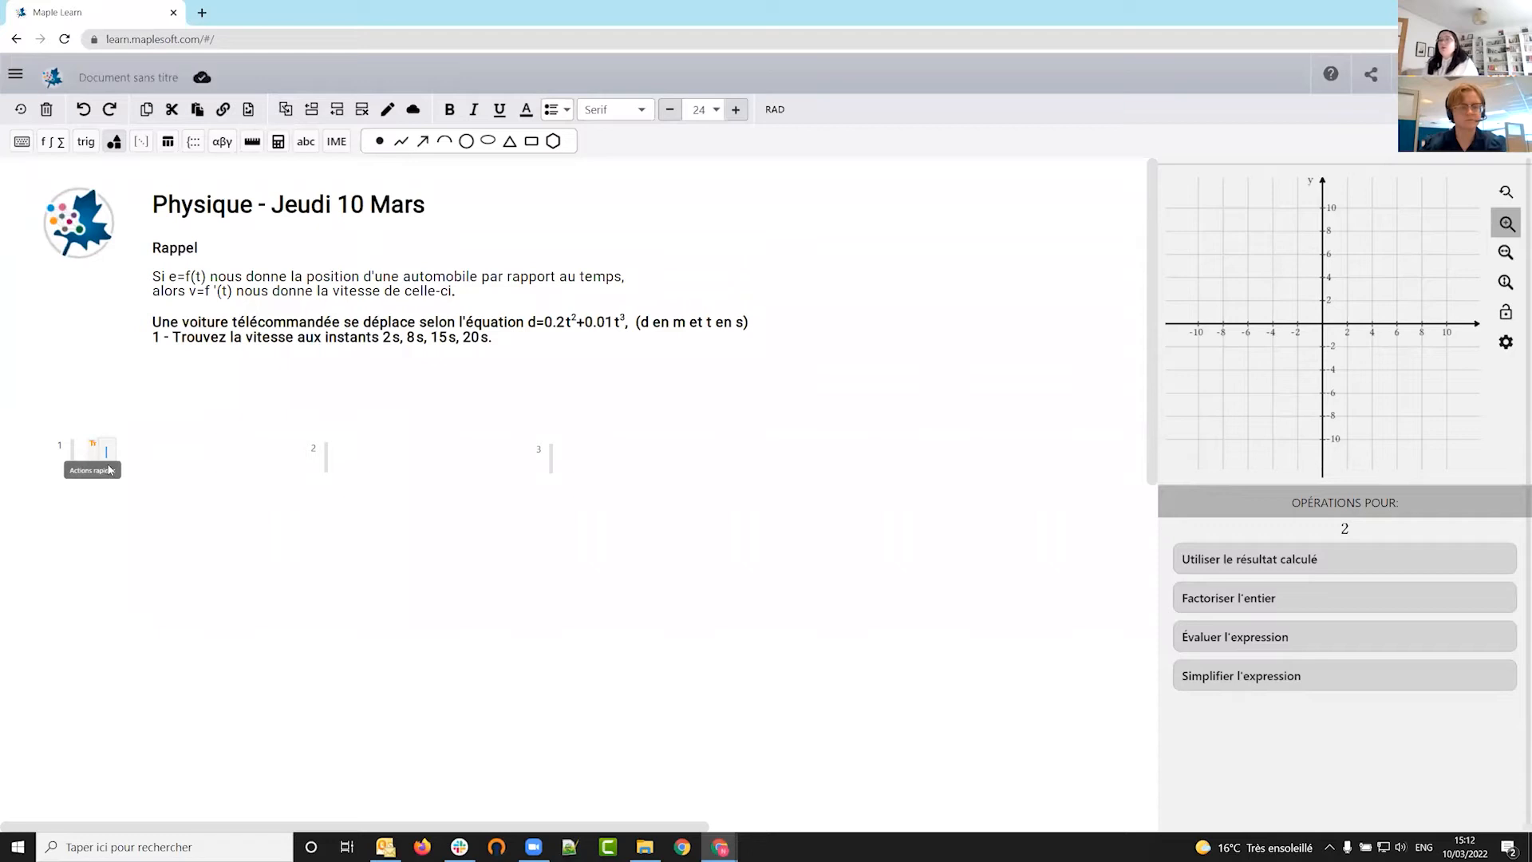
{"action": "type", "text": "Fond"}
{"action": "type", "text": "tion"}
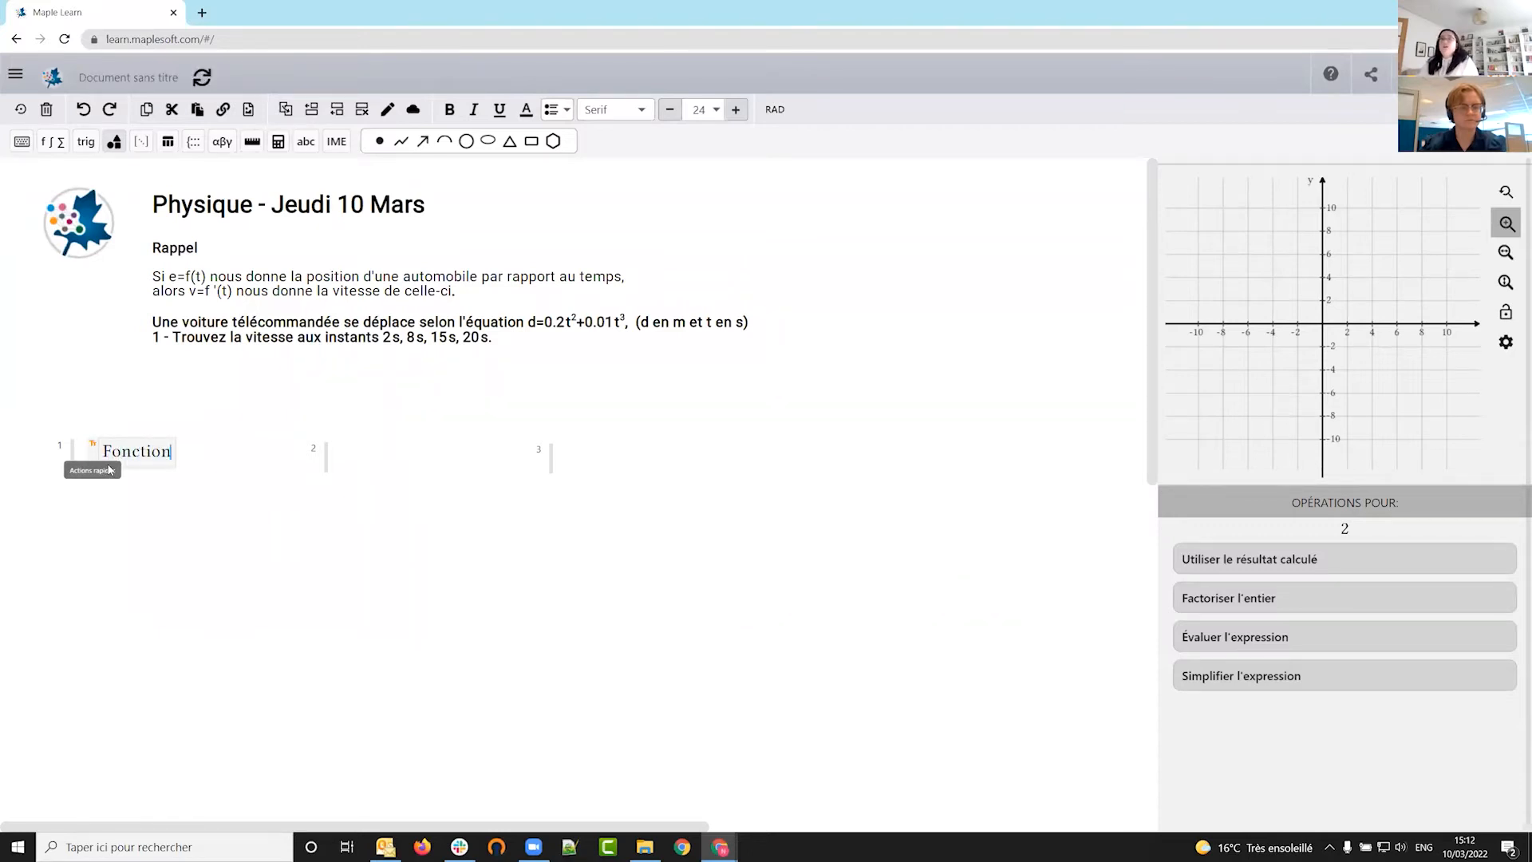
- Define the function f(t):=0.2t²+0.01t³ on a new math line under the "Fonction" title
{"action": "key", "text": "Return"}
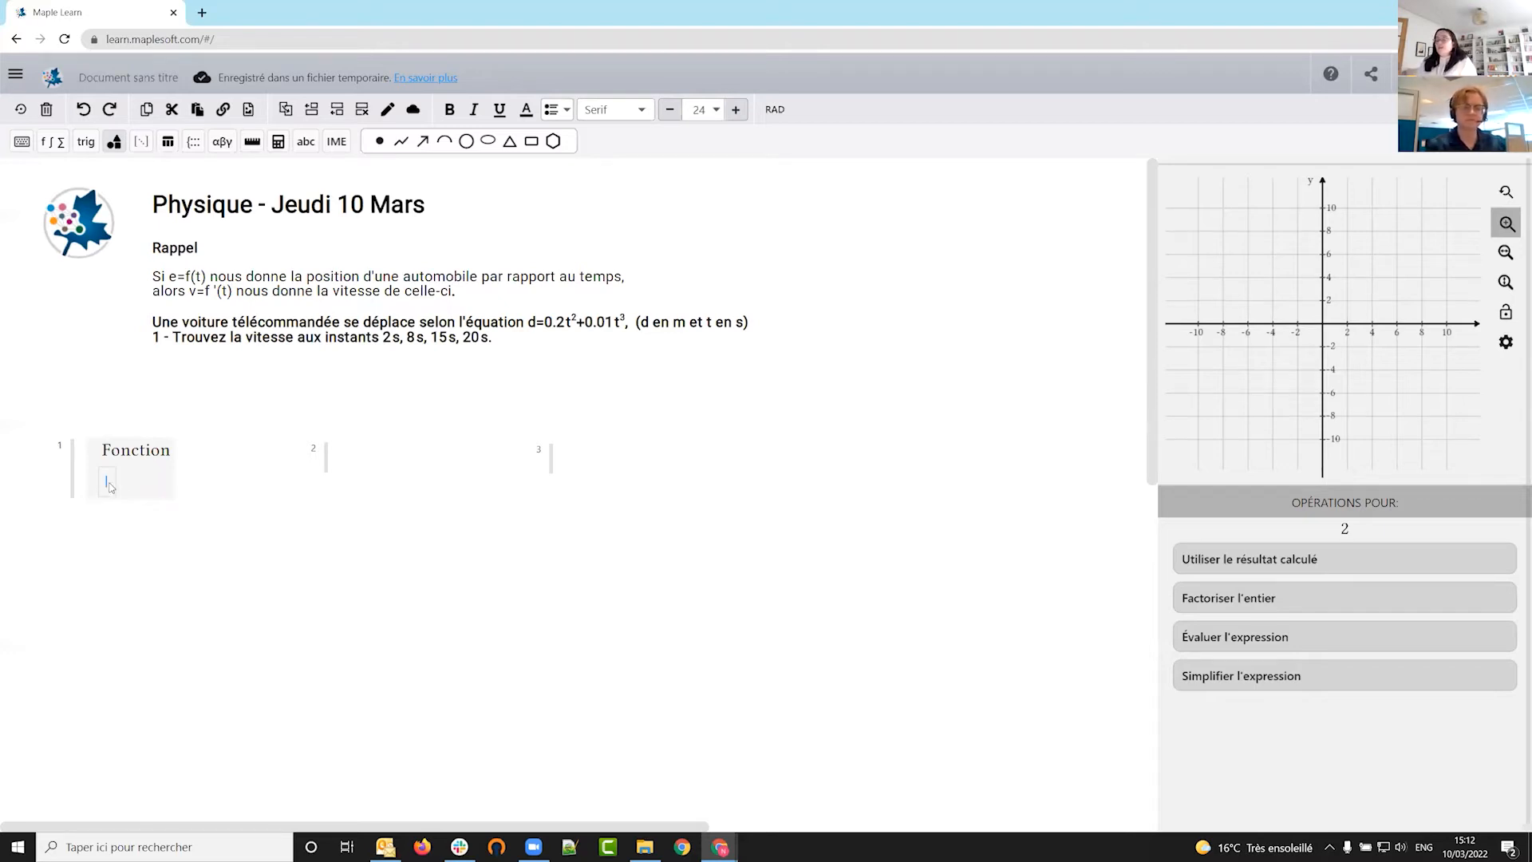
{"action": "type", "text": "f"}
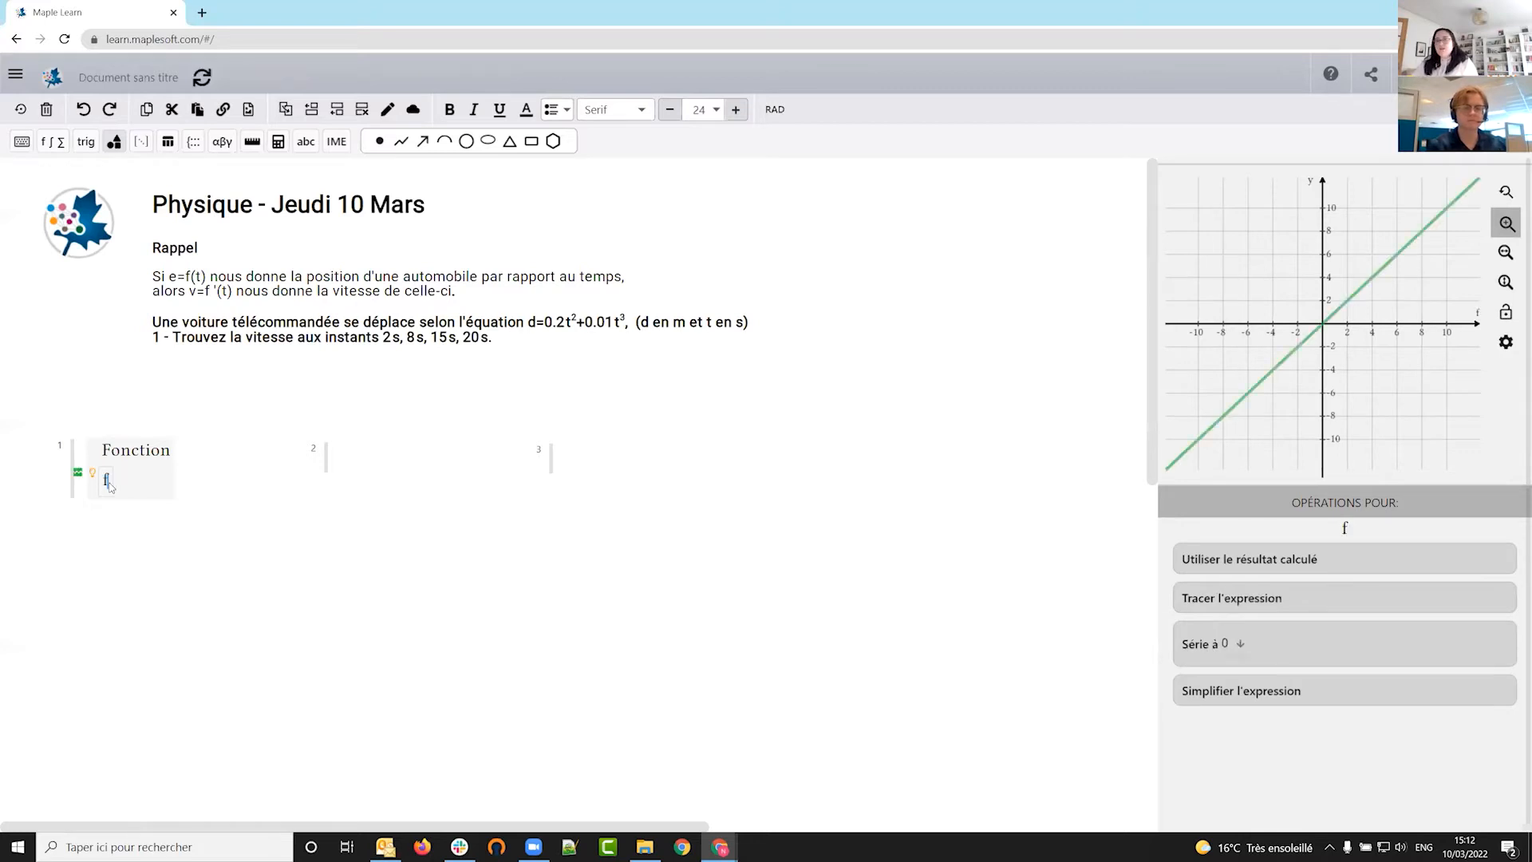
{"action": "type", "text": "(t"}
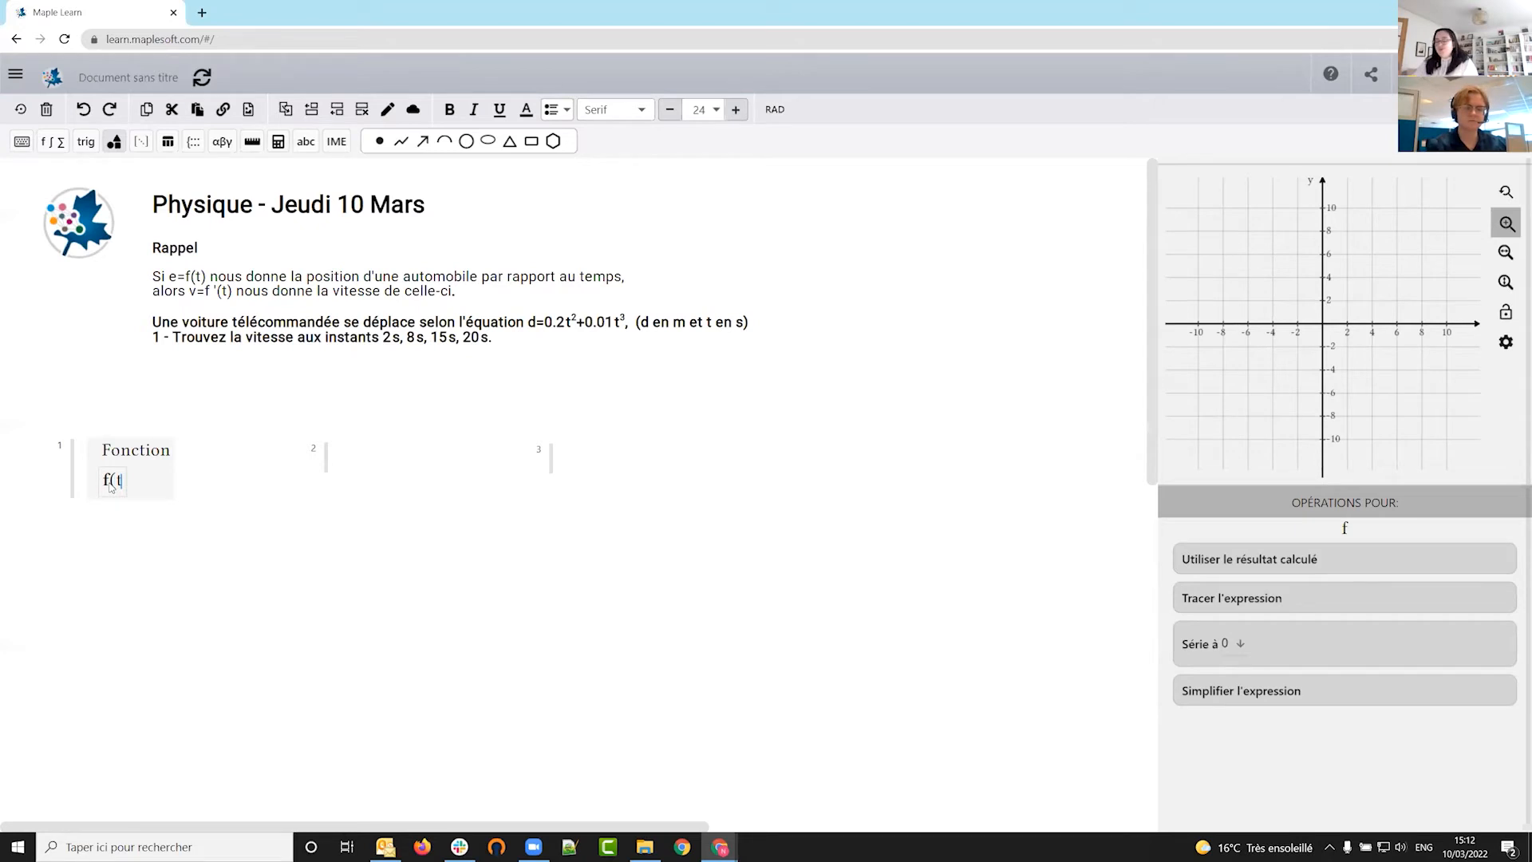
{"action": "type", "text": ")"}
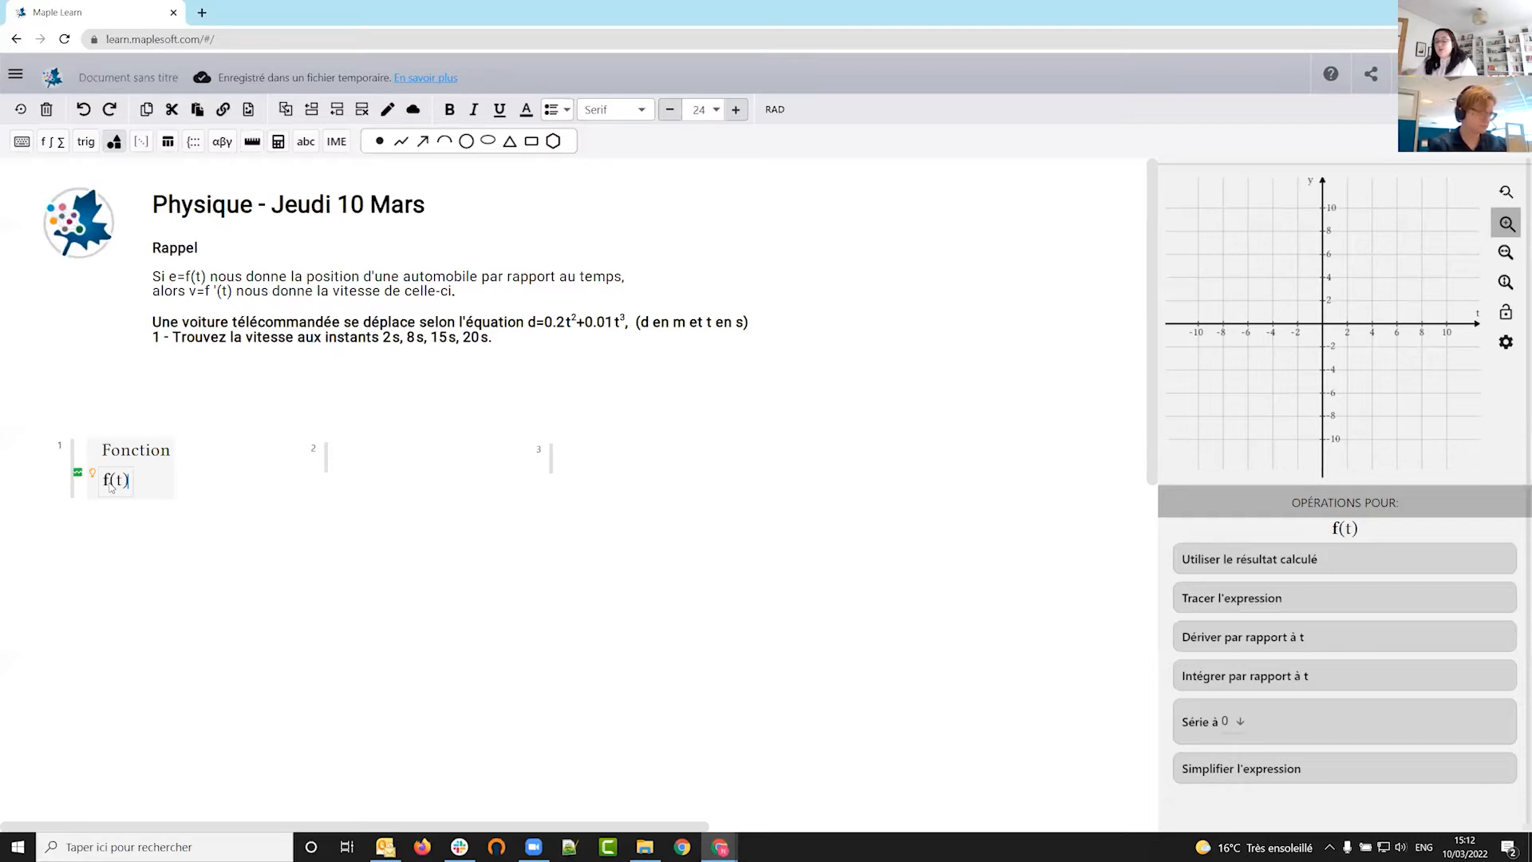
{"action": "type", "text": ":"}
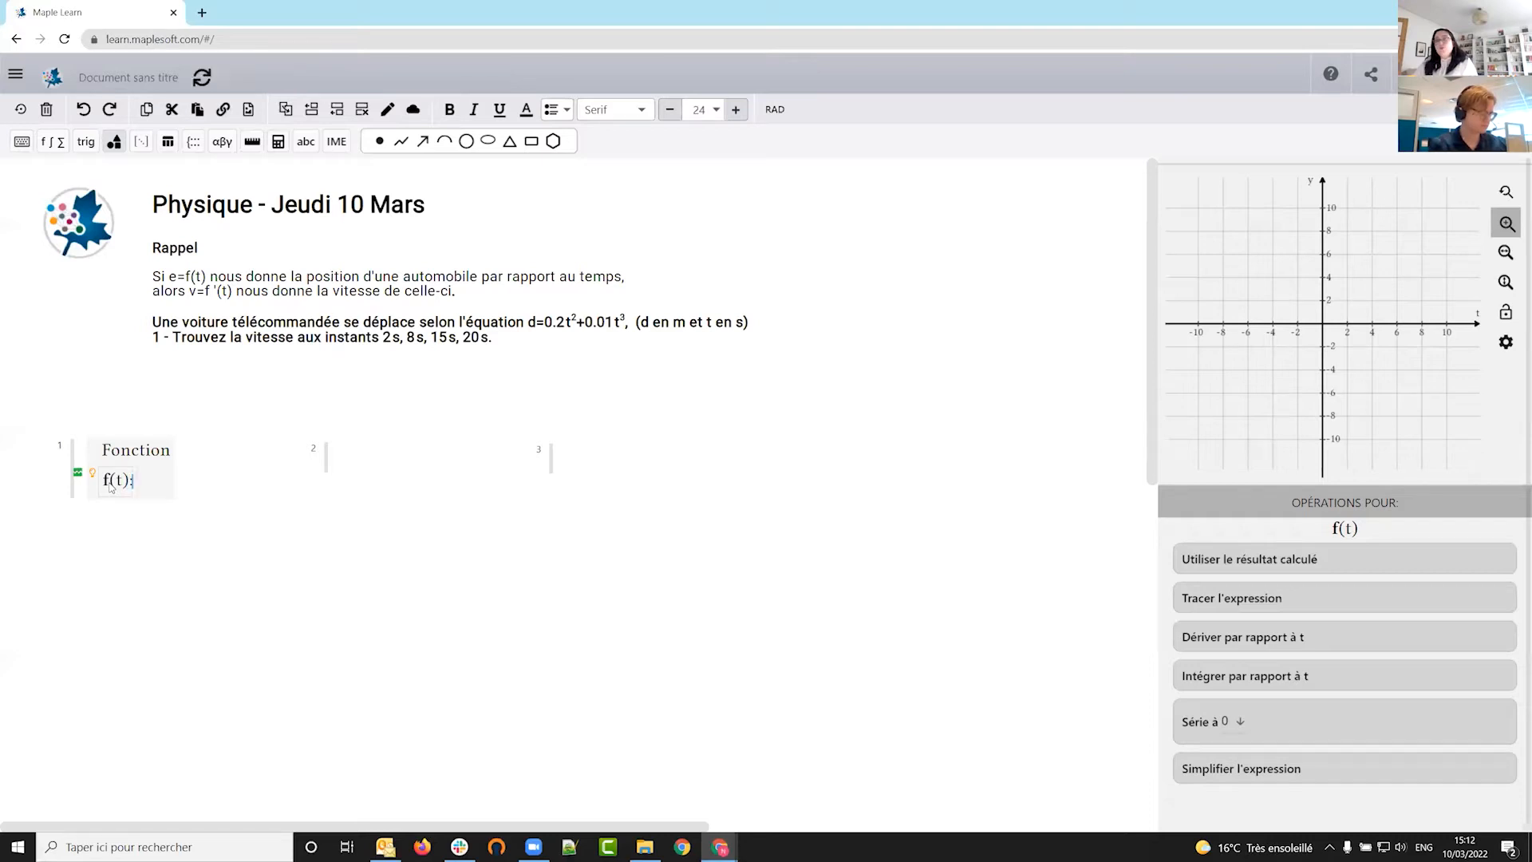
{"action": "type", "text": "="}
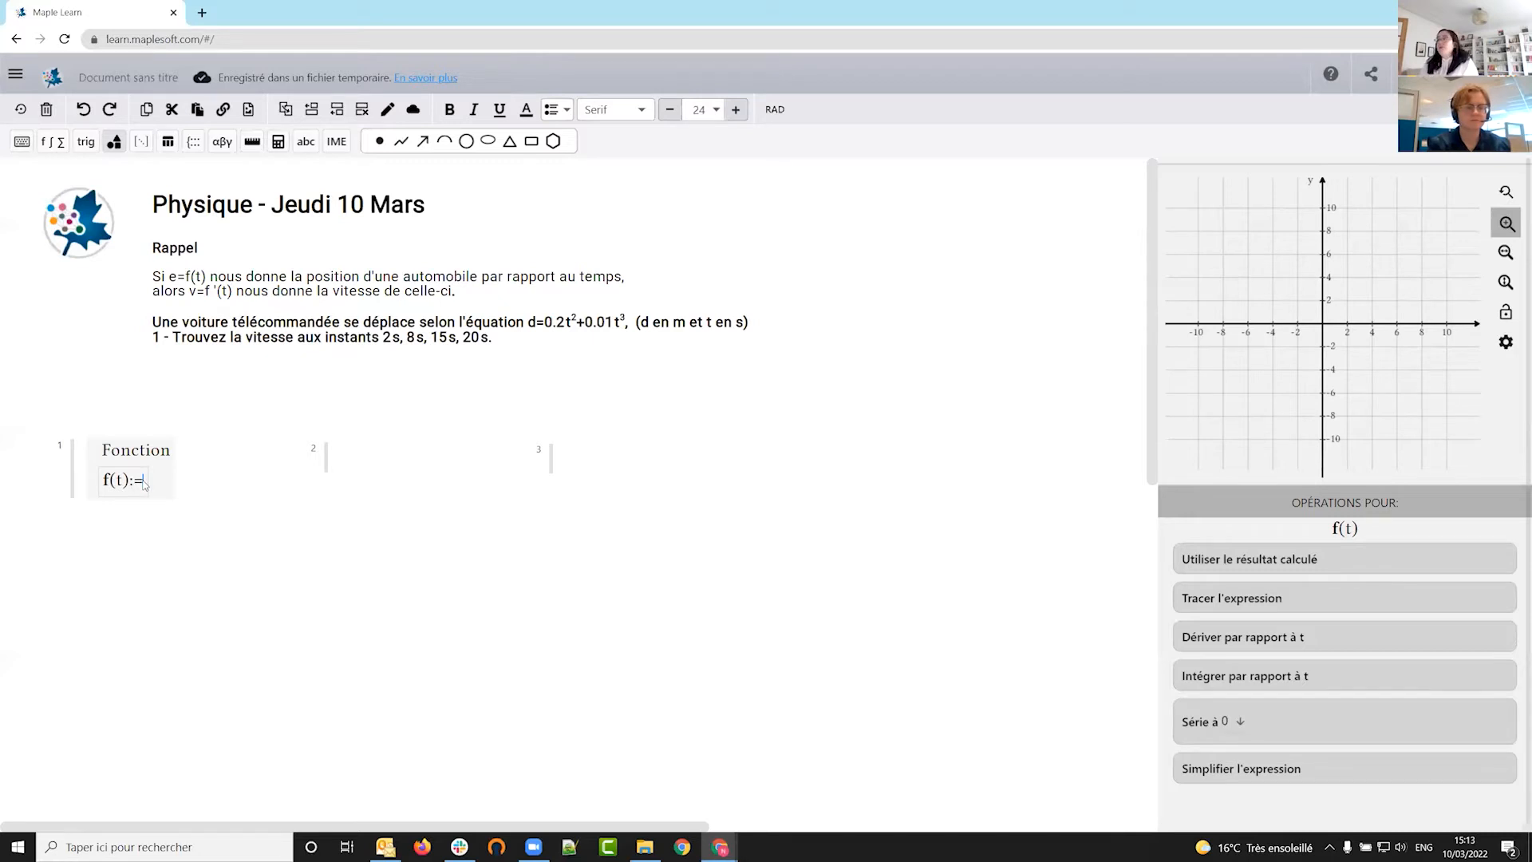
{"action": "type", "text": "0.2"}
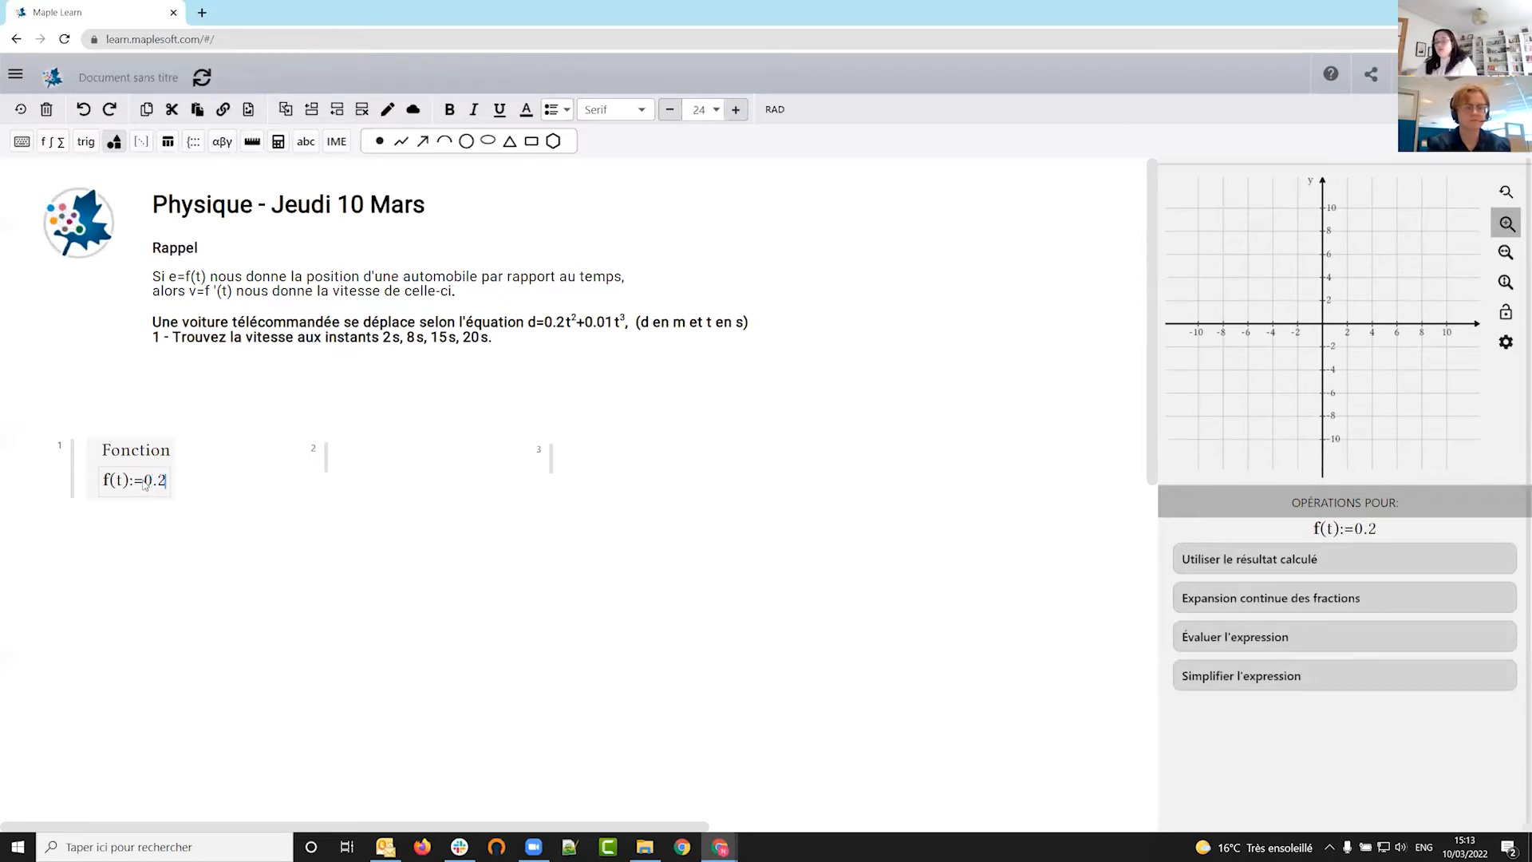
{"action": "type", "text": "t^2"}
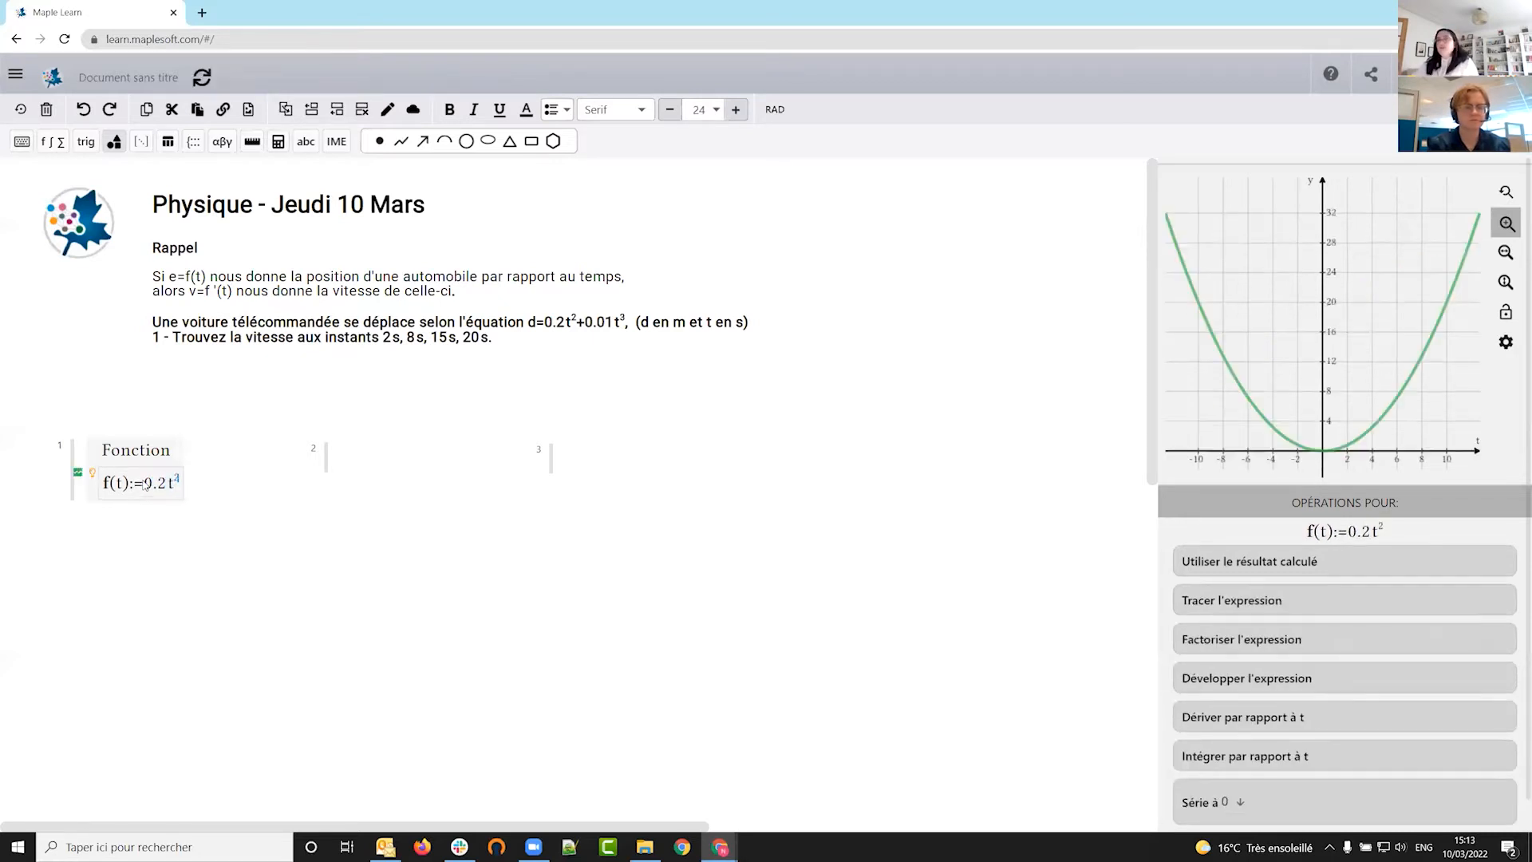
{"action": "key", "text": "Right"}
{"action": "type", "text": "+0.0"}
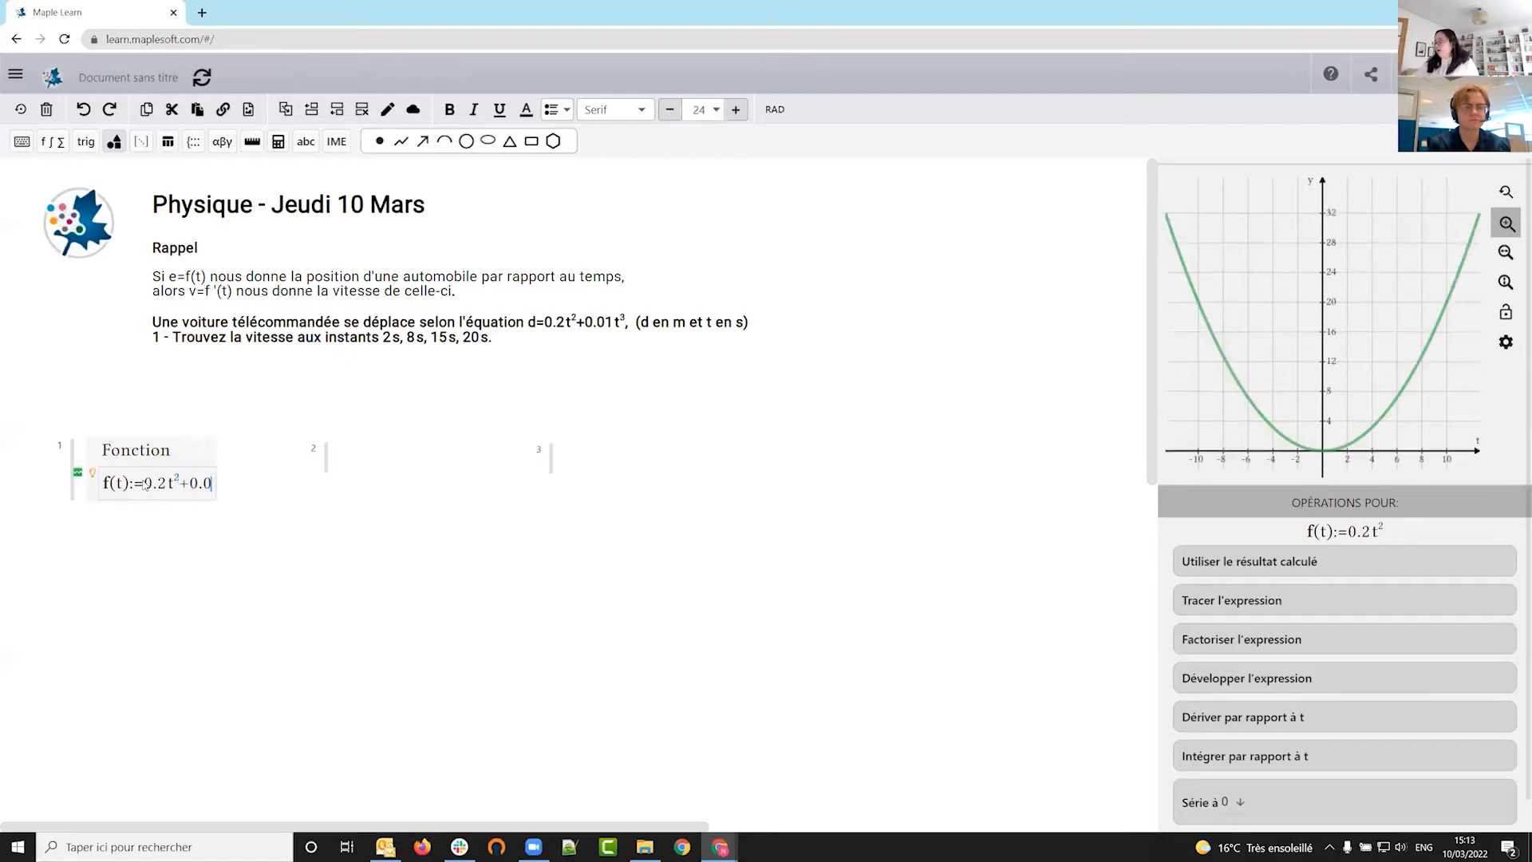
{"action": "type", "text": "1t^"}
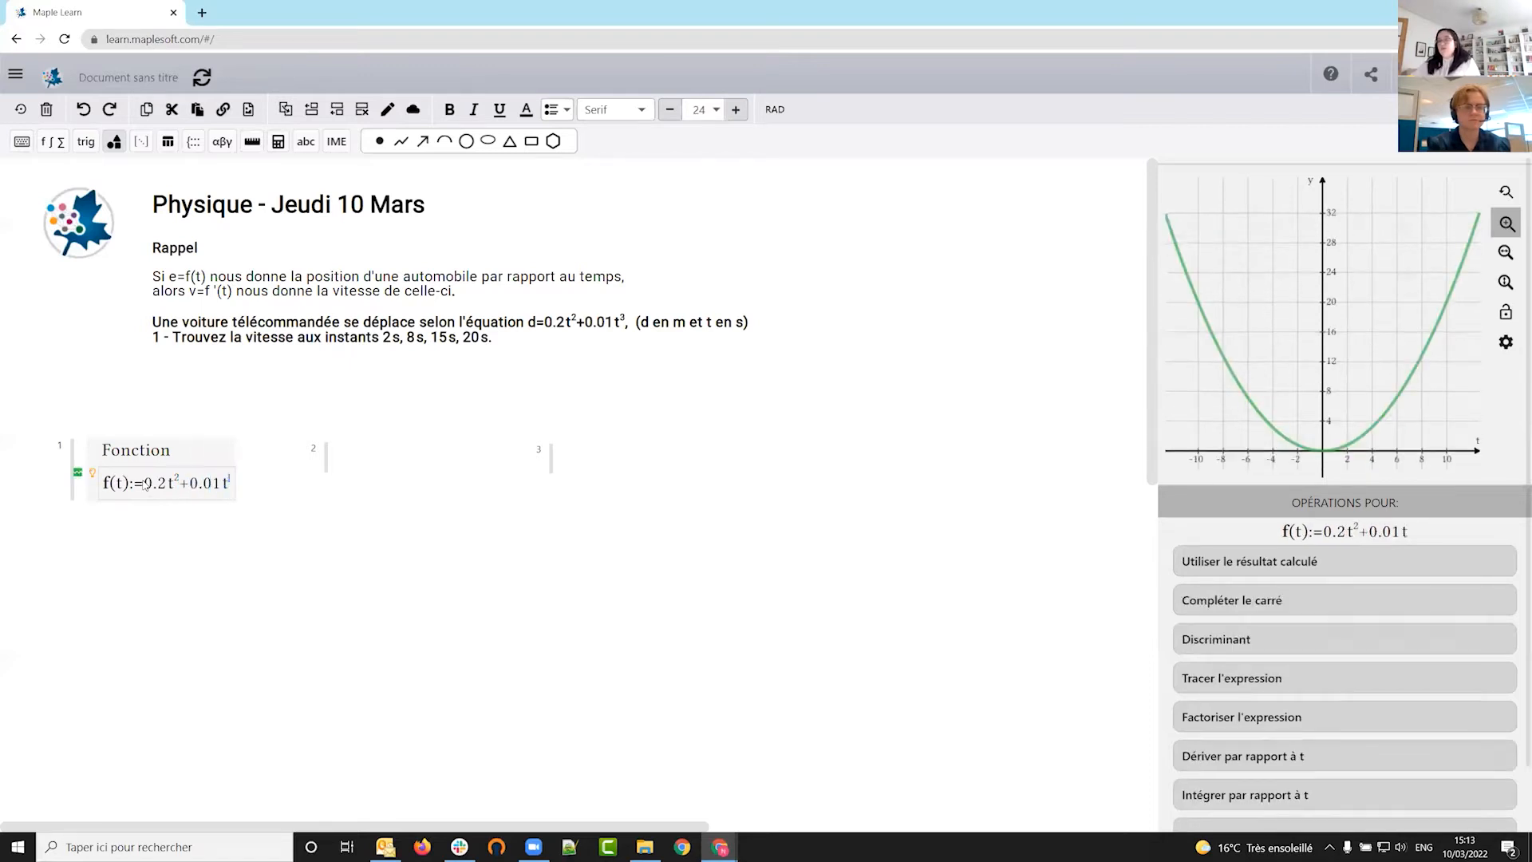
{"action": "type", "text": "3"}
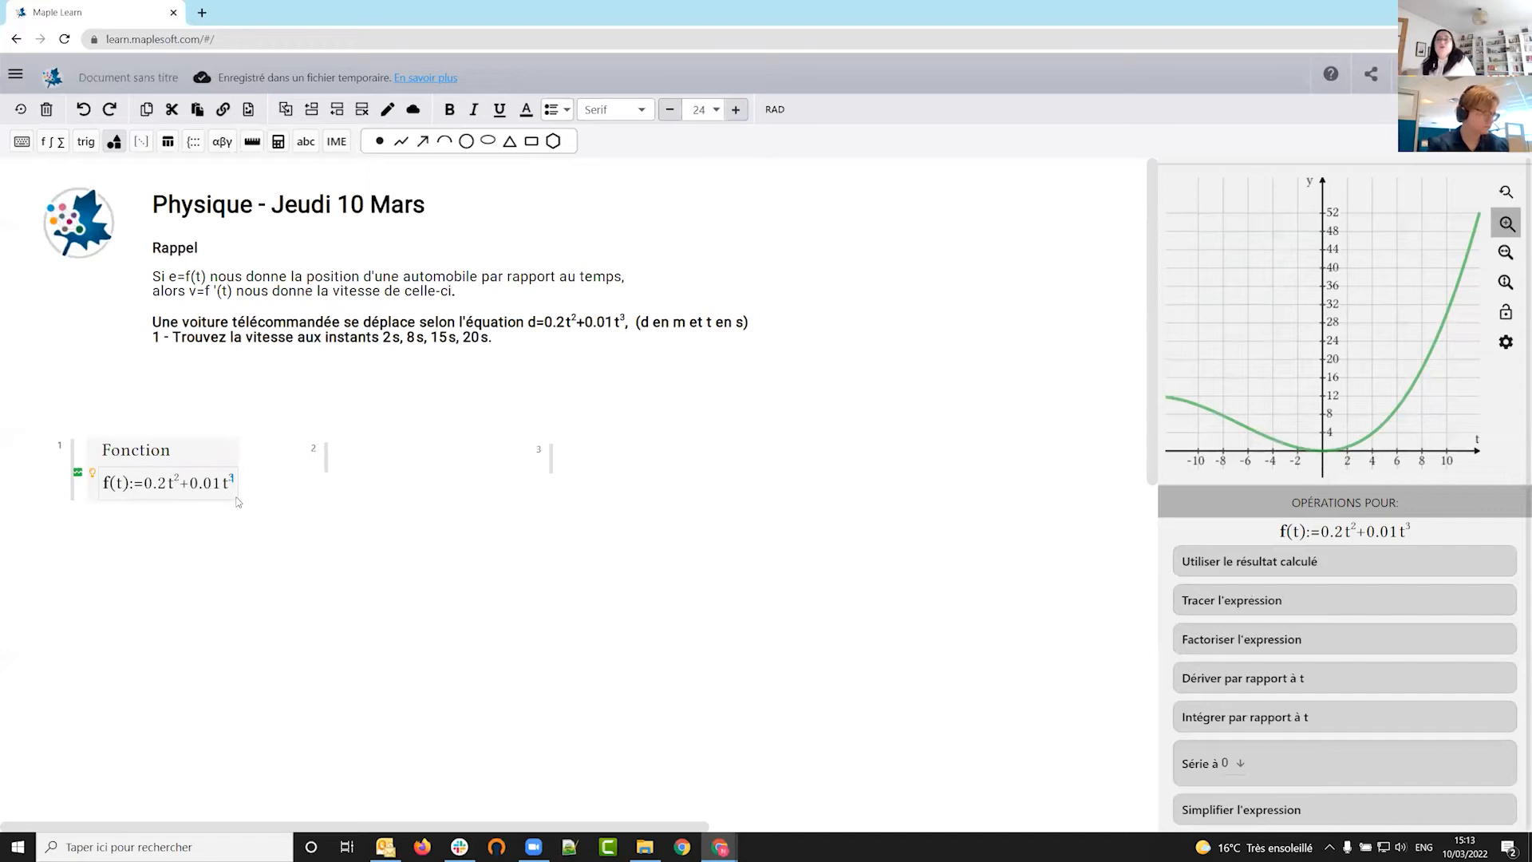
- Evaluate f(1) on a new line below the function definition
{"action": "key", "text": "Return"}
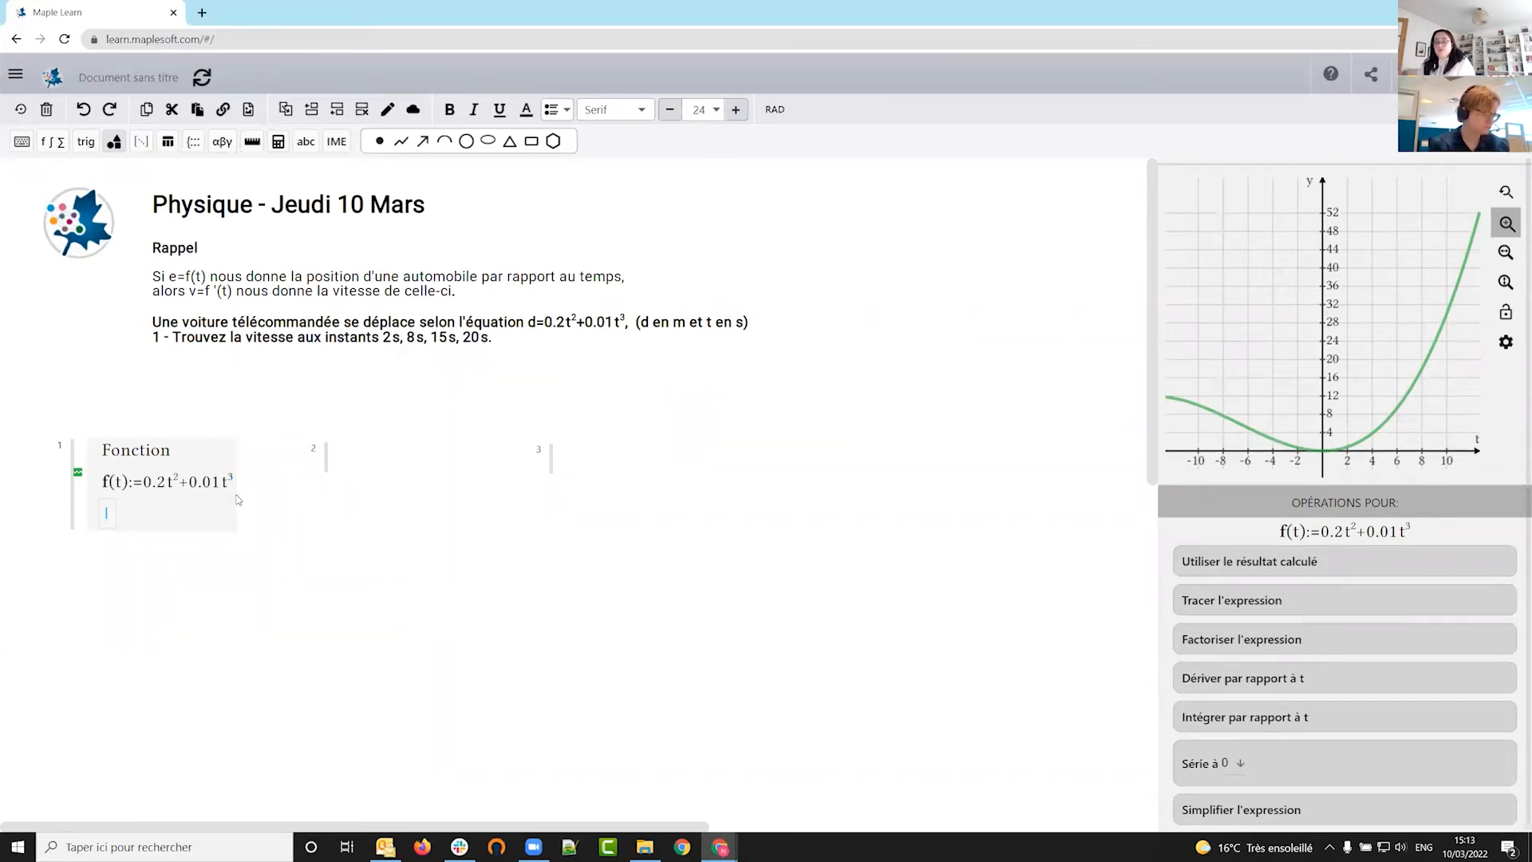
{"action": "type", "text": "f("}
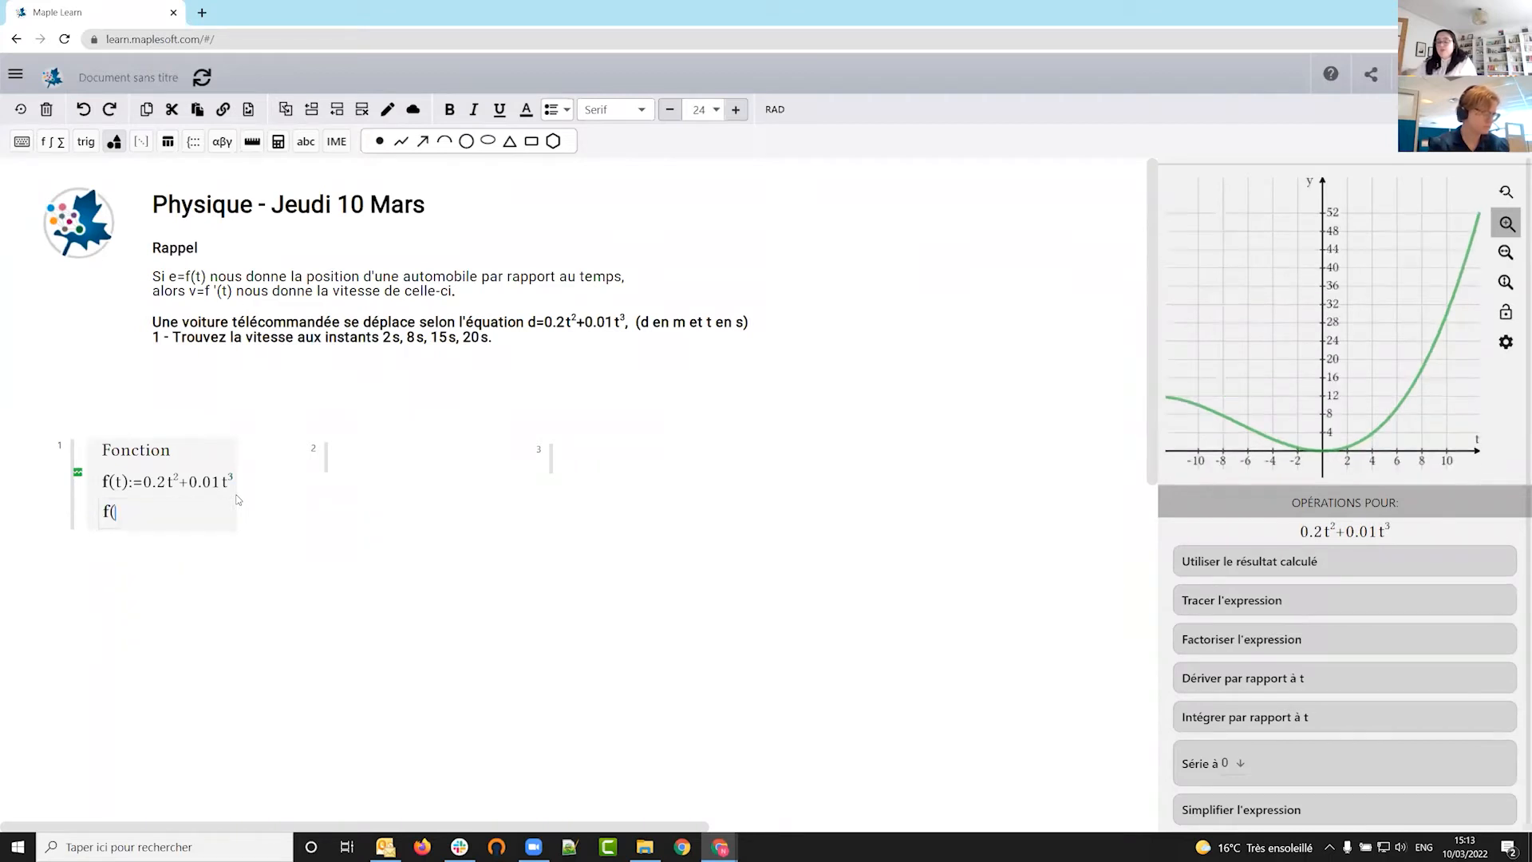
{"action": "type", "text": "t)"}
{"action": "key", "text": "BackSpace"}
{"action": "key", "text": "BackSpace"}
{"action": "type", "text": "1)"}
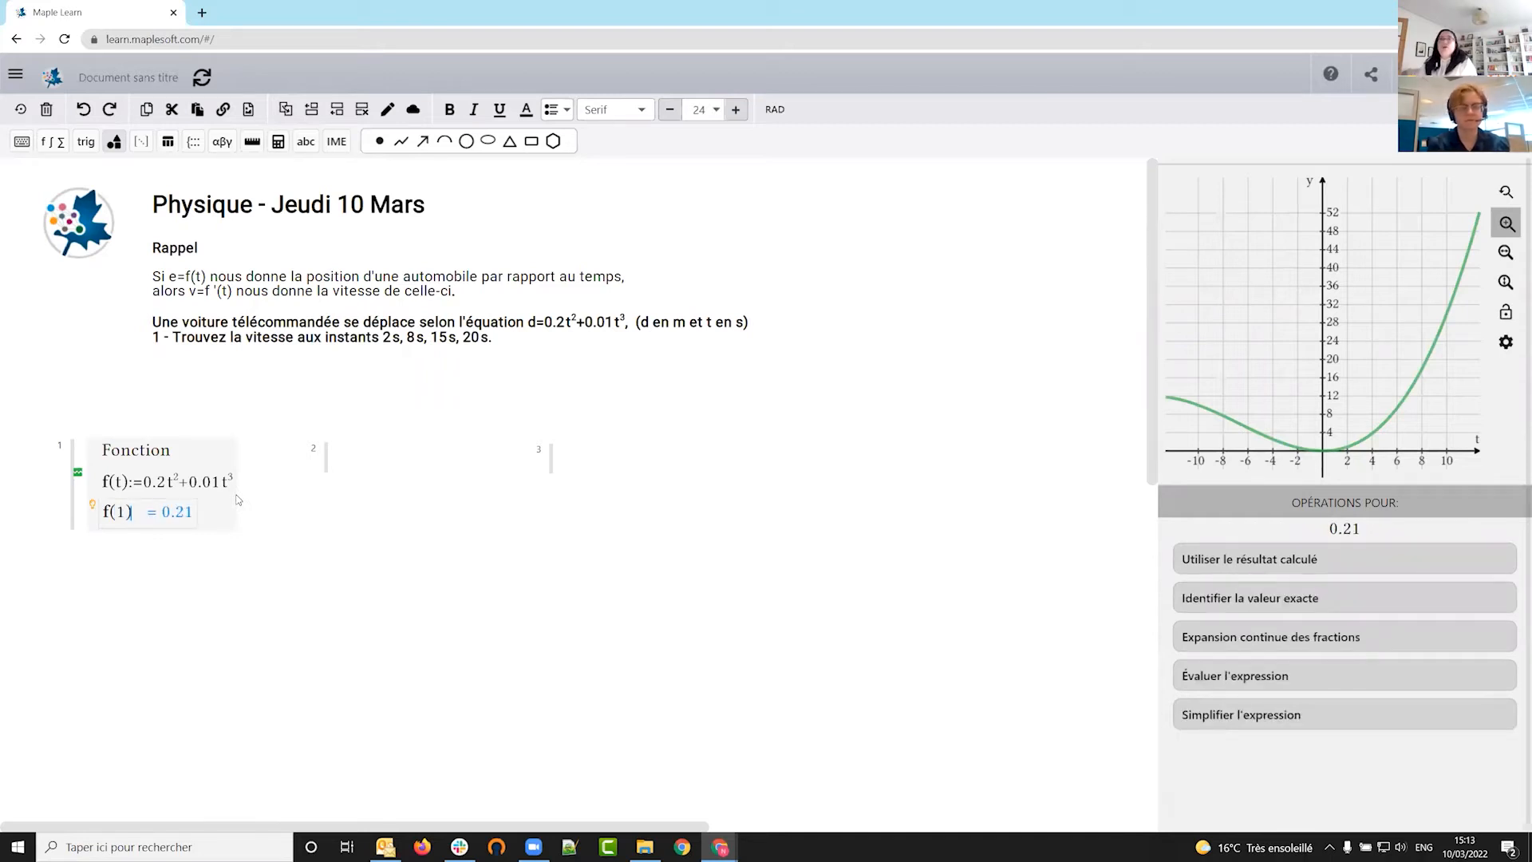
- Turn the f(t) assignment into a plain equation by removing its colon, and convert it back with "Convertir en affectation"
{"action": "key", "text": "Up"}
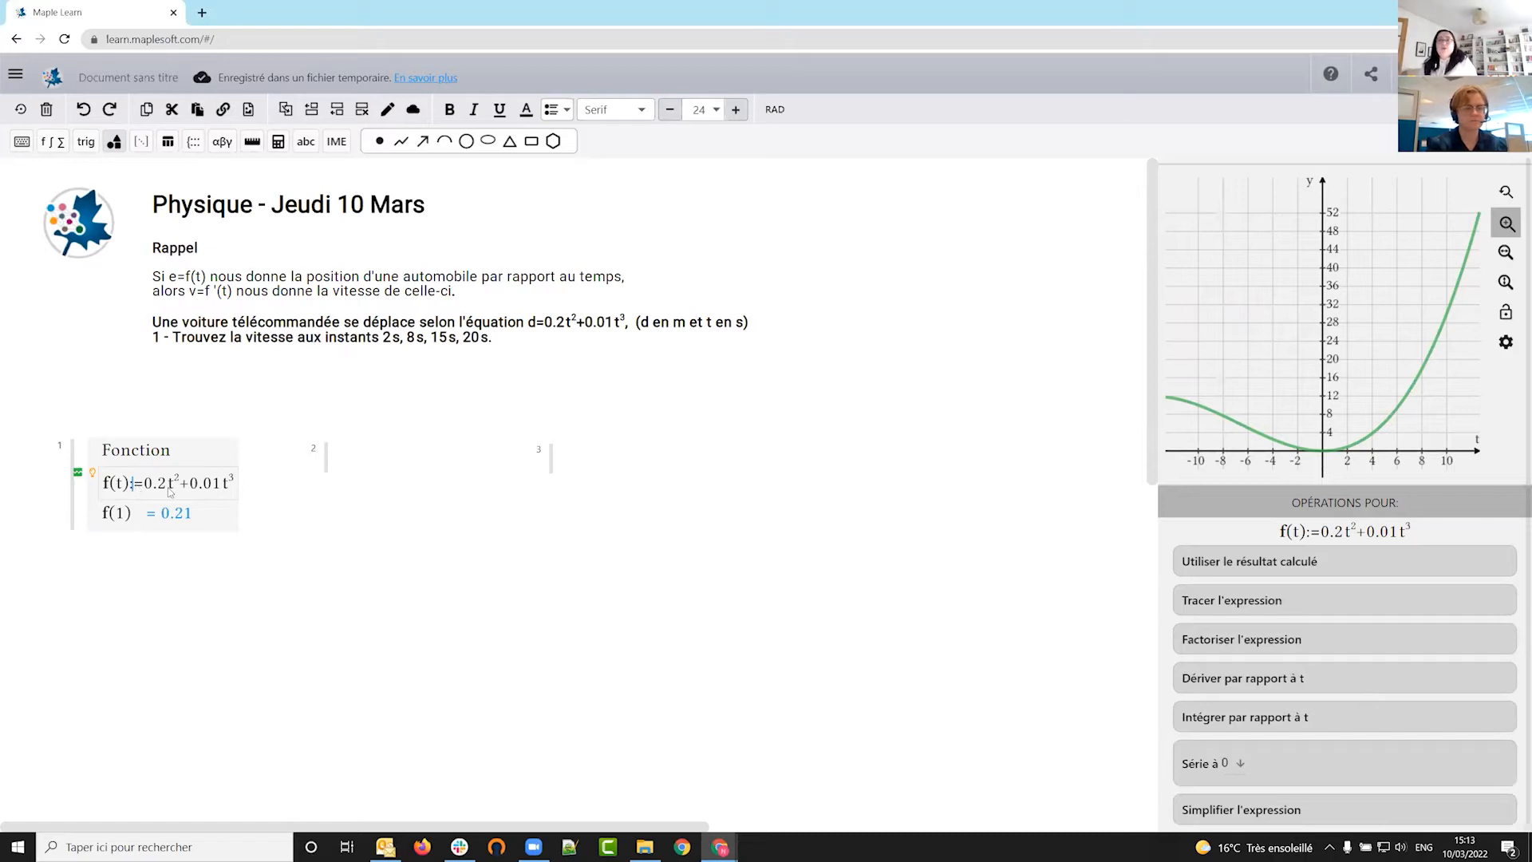
{"action": "key", "text": "BackSpace"}
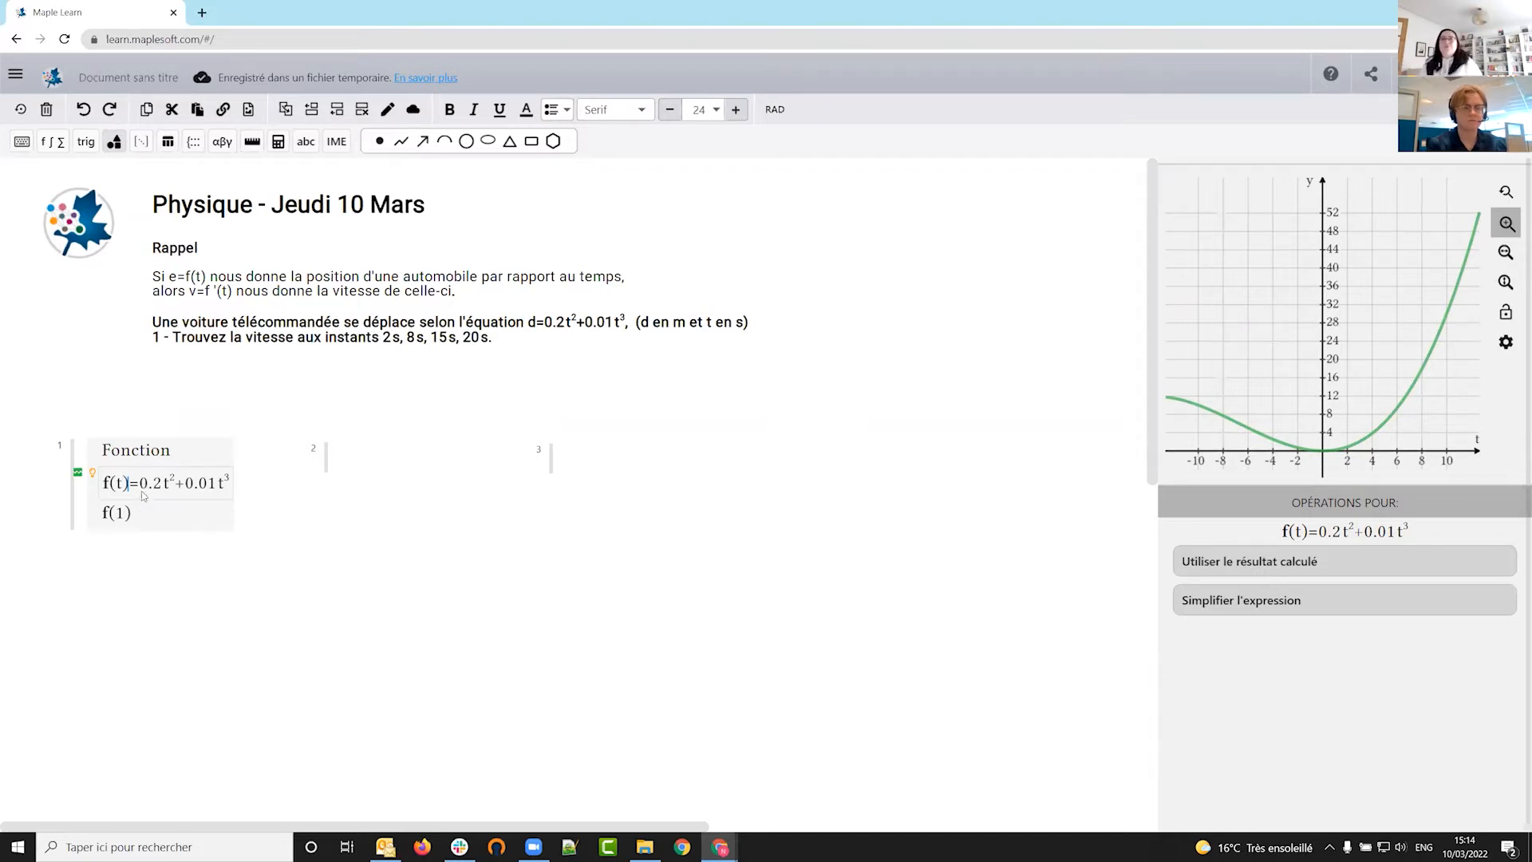
{"action": "left_click", "coordinate": [94, 479]}
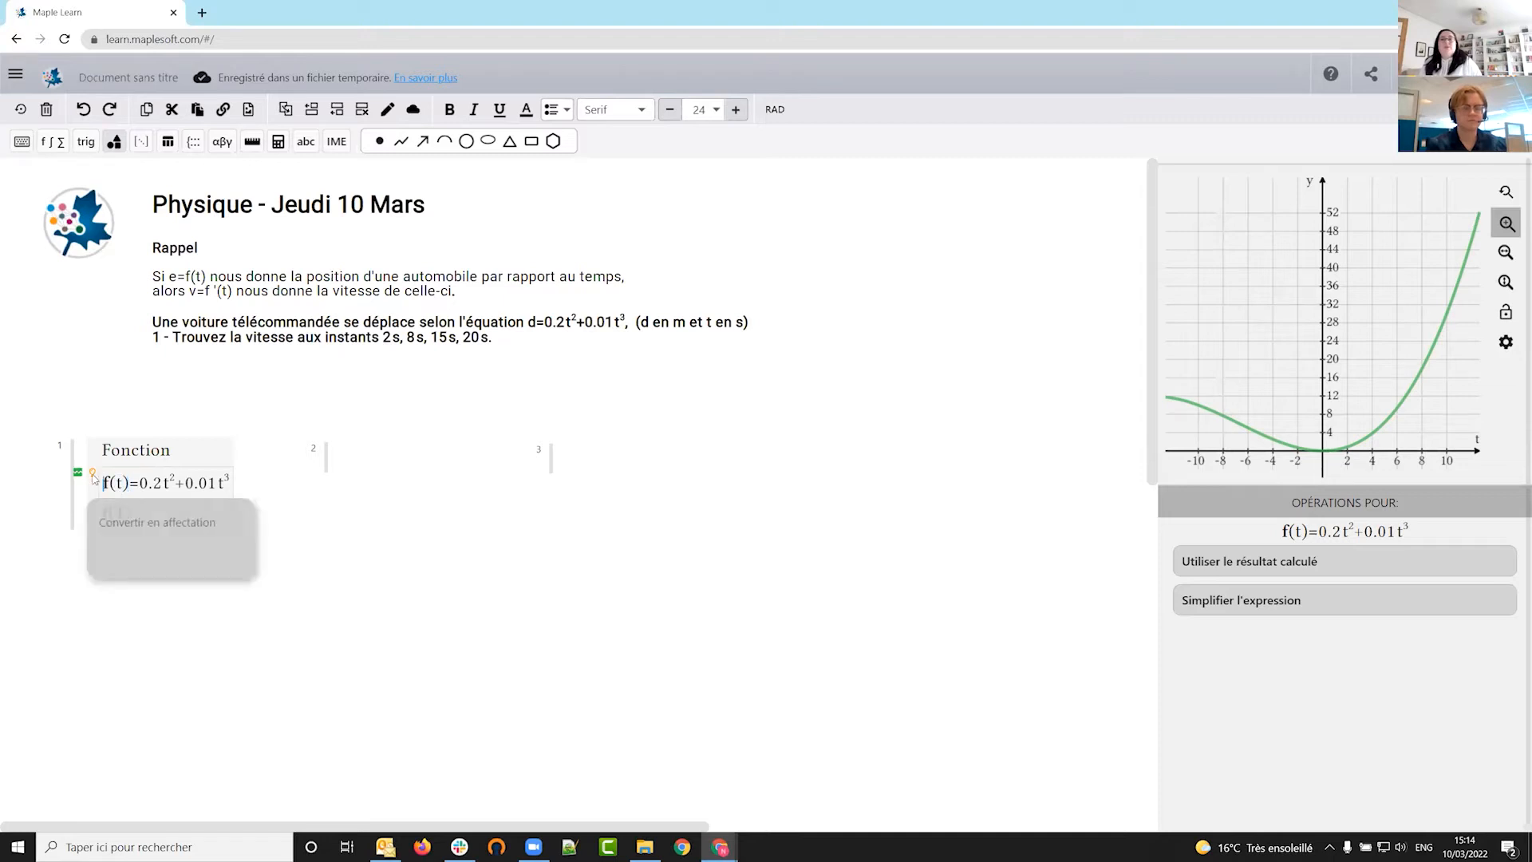
{"action": "left_click", "coordinate": [188, 525]}
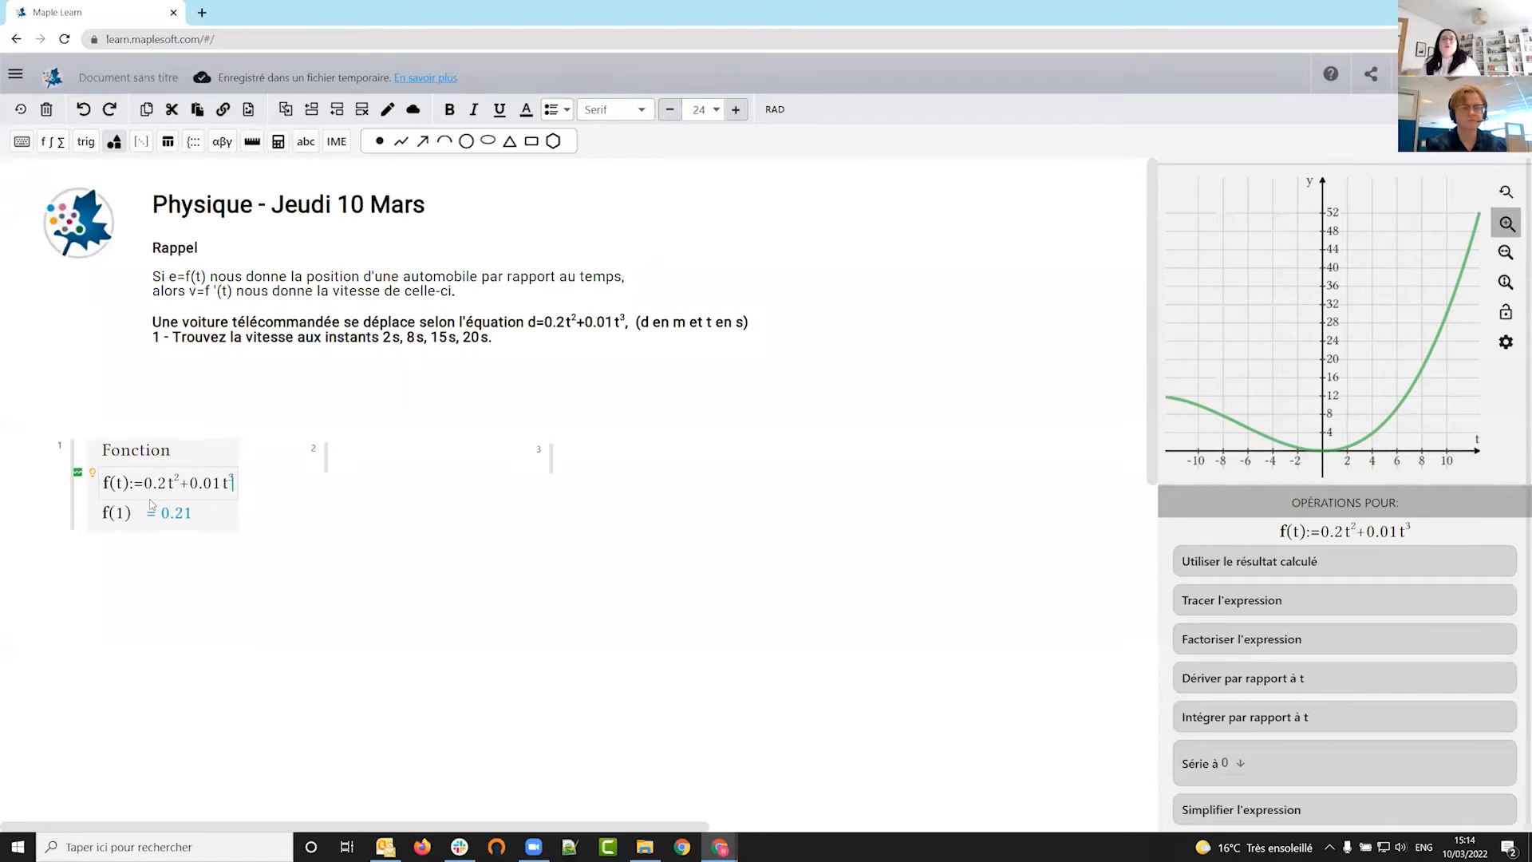
- Below f(1), assign a:=1 to get a slider and slide the value of a up to 9
{"action": "left_click", "coordinate": [195, 513]}
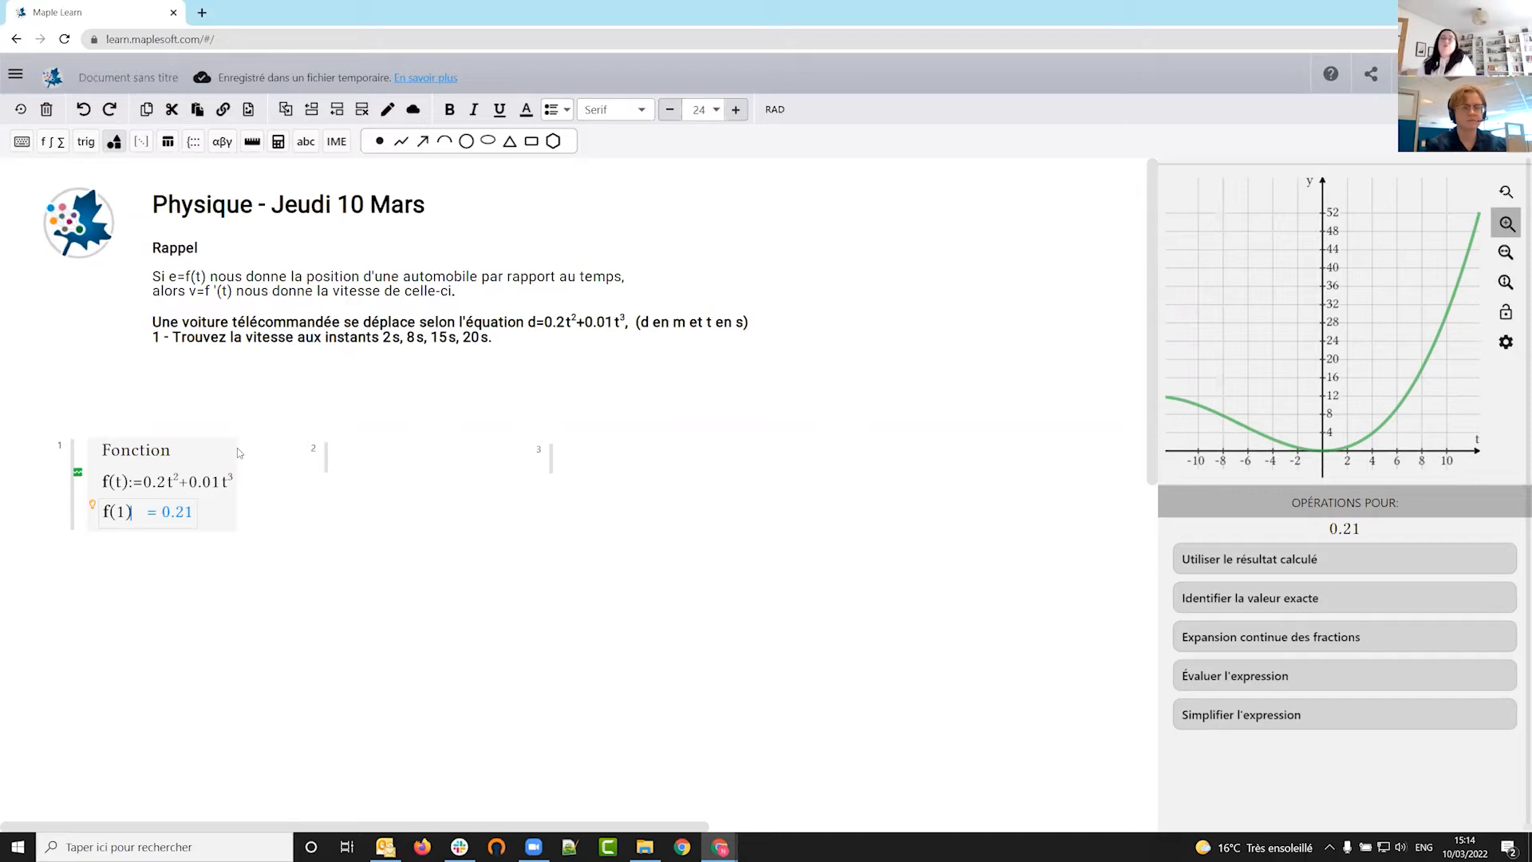
{"action": "key", "text": "Return"}
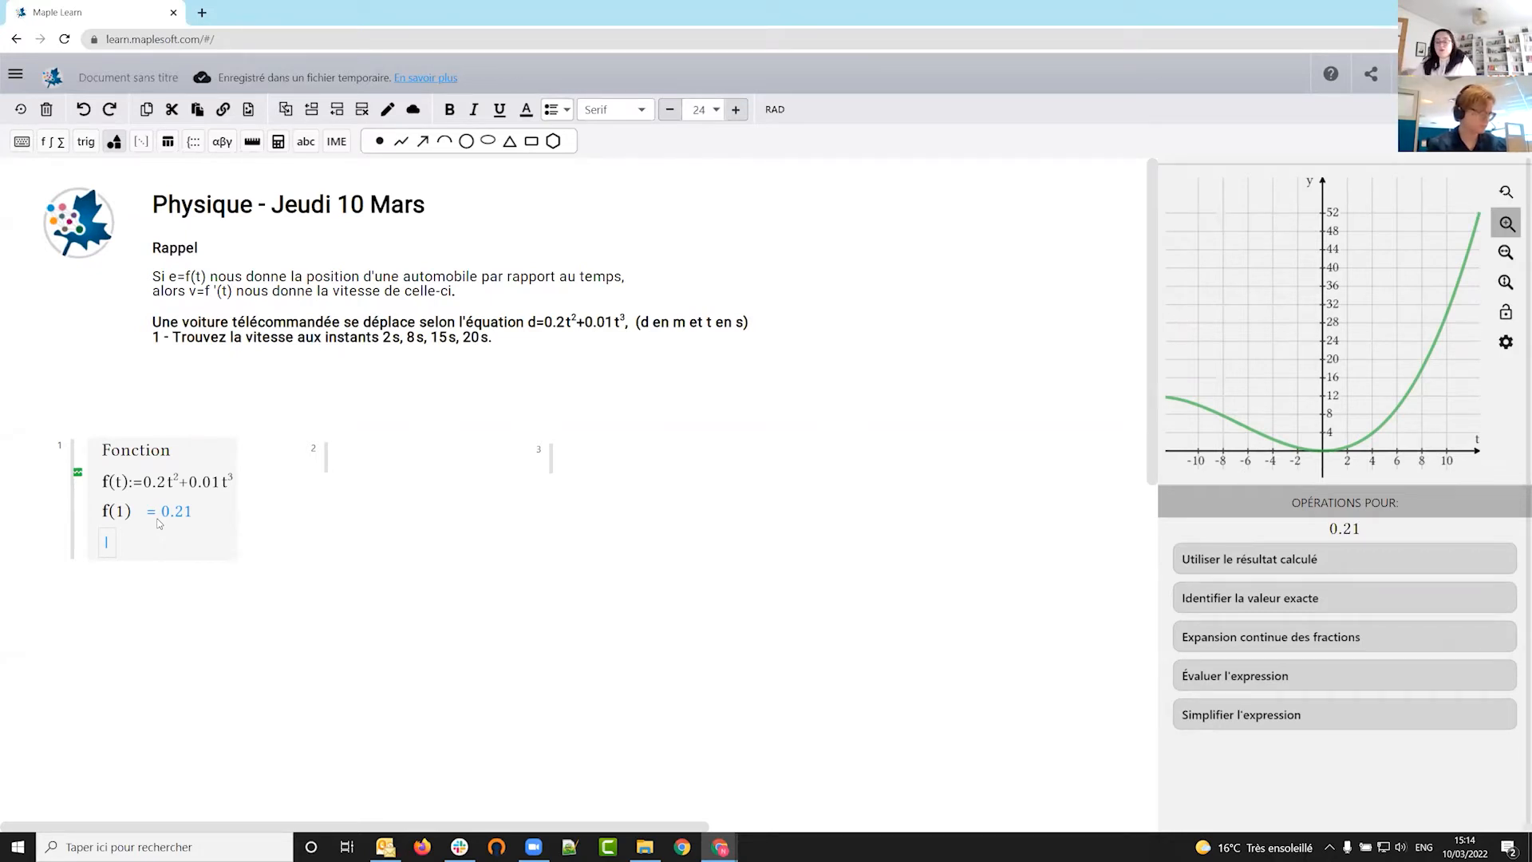
{"action": "type", "text": "a:="}
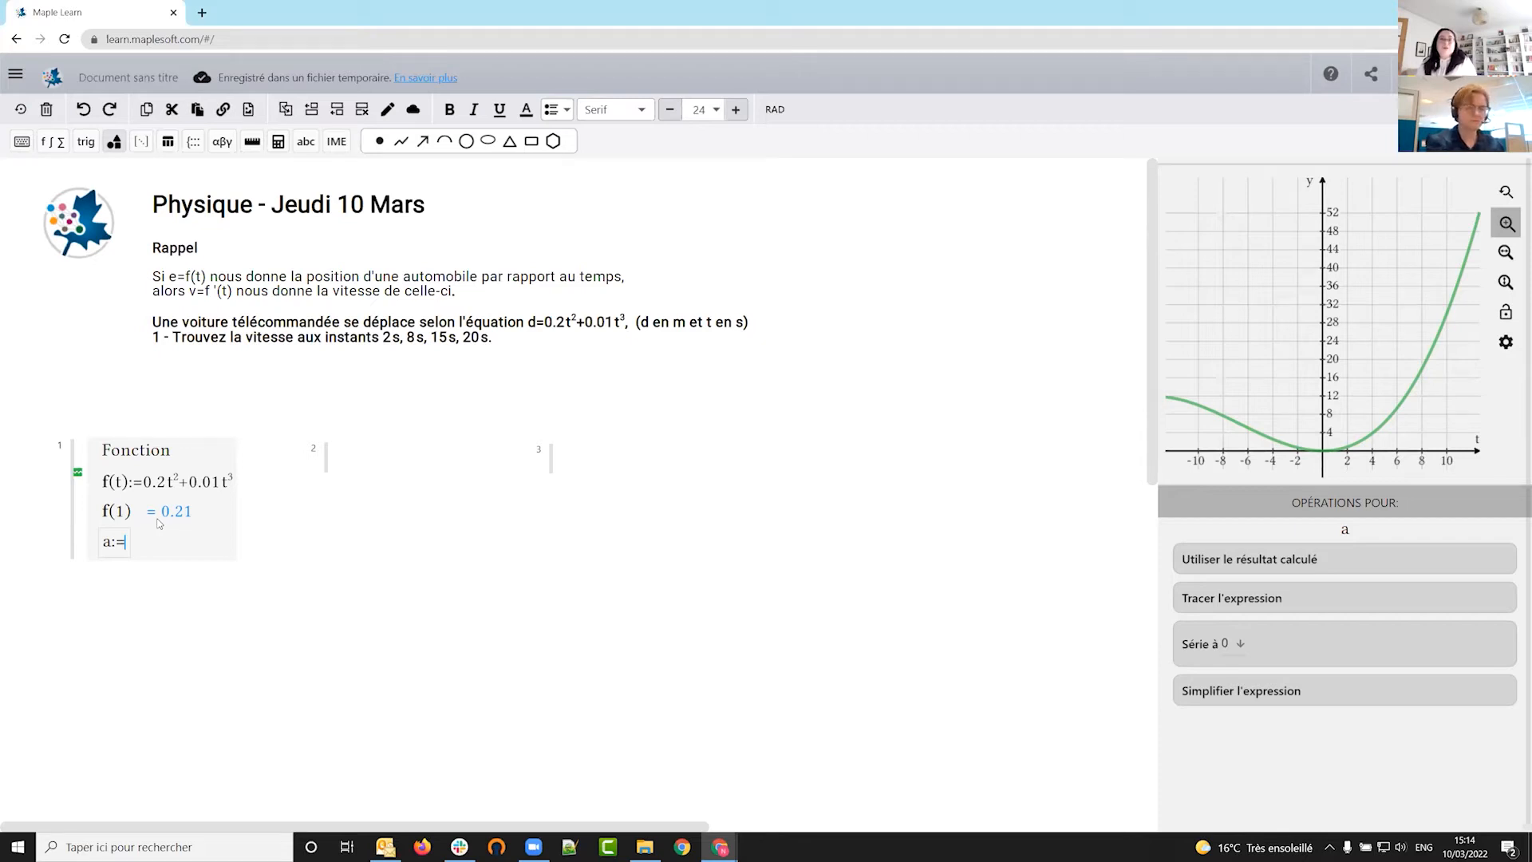
{"action": "type", "text": "1"}
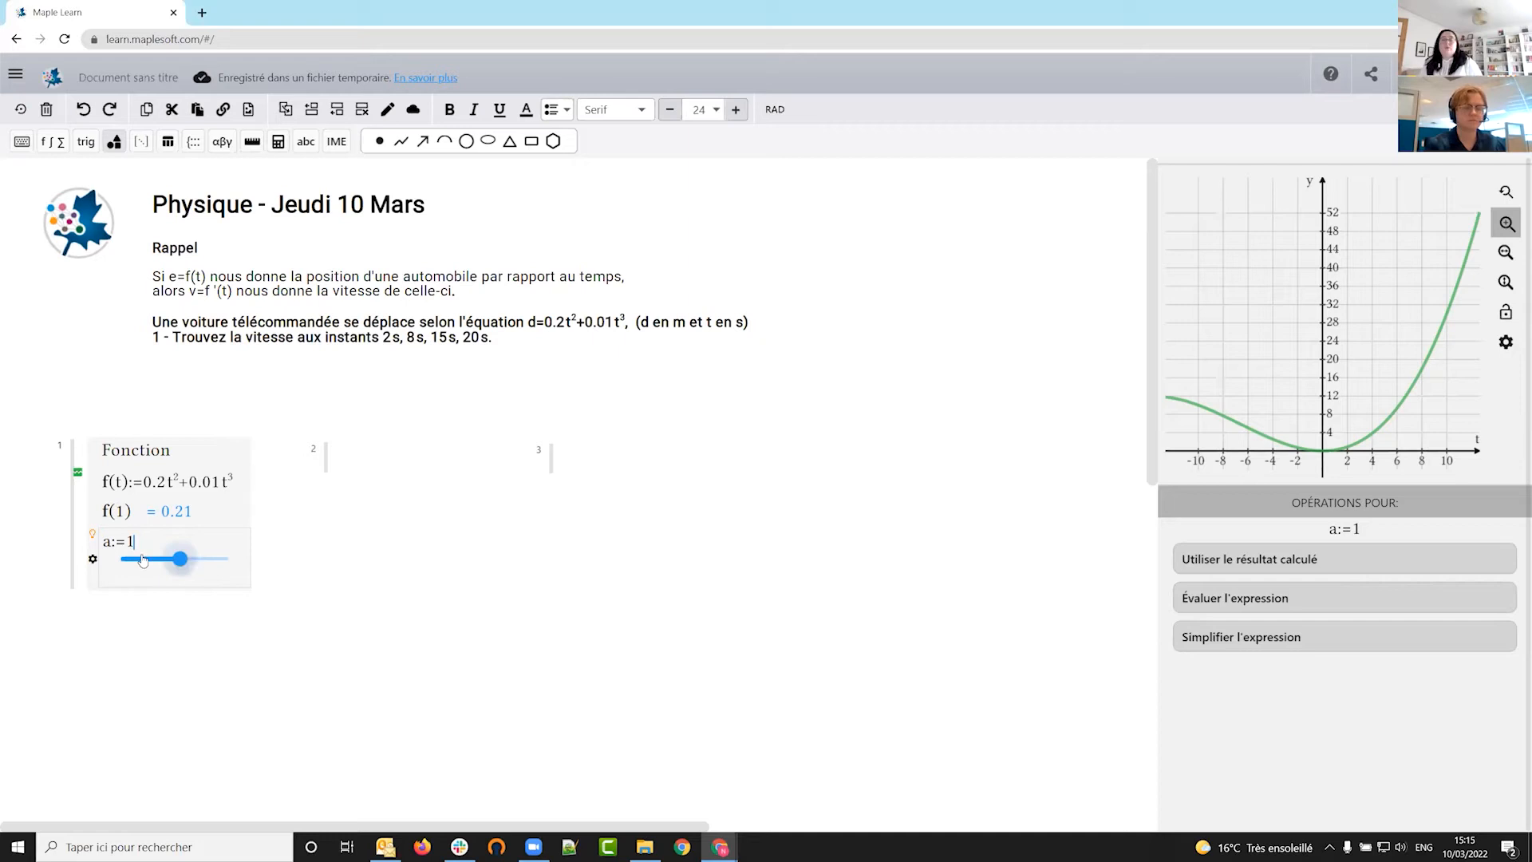
{"action": "mouse_move", "coordinate": [180, 560]}
{"action": "left_mouse_down"}
{"action": "mouse_move", "coordinate": [157, 563]}
{"action": "mouse_move", "coordinate": [180, 561]}
{"action": "left_mouse_up"}
{"action": "left_click_drag", "start_coordinate": [246, 566], "coordinate": [234, 567]}
- Evaluate f(a) on a new line below the slider of a, and slide a down to 4
{"action": "key", "text": "Return"}
{"action": "type", "text": "f"}
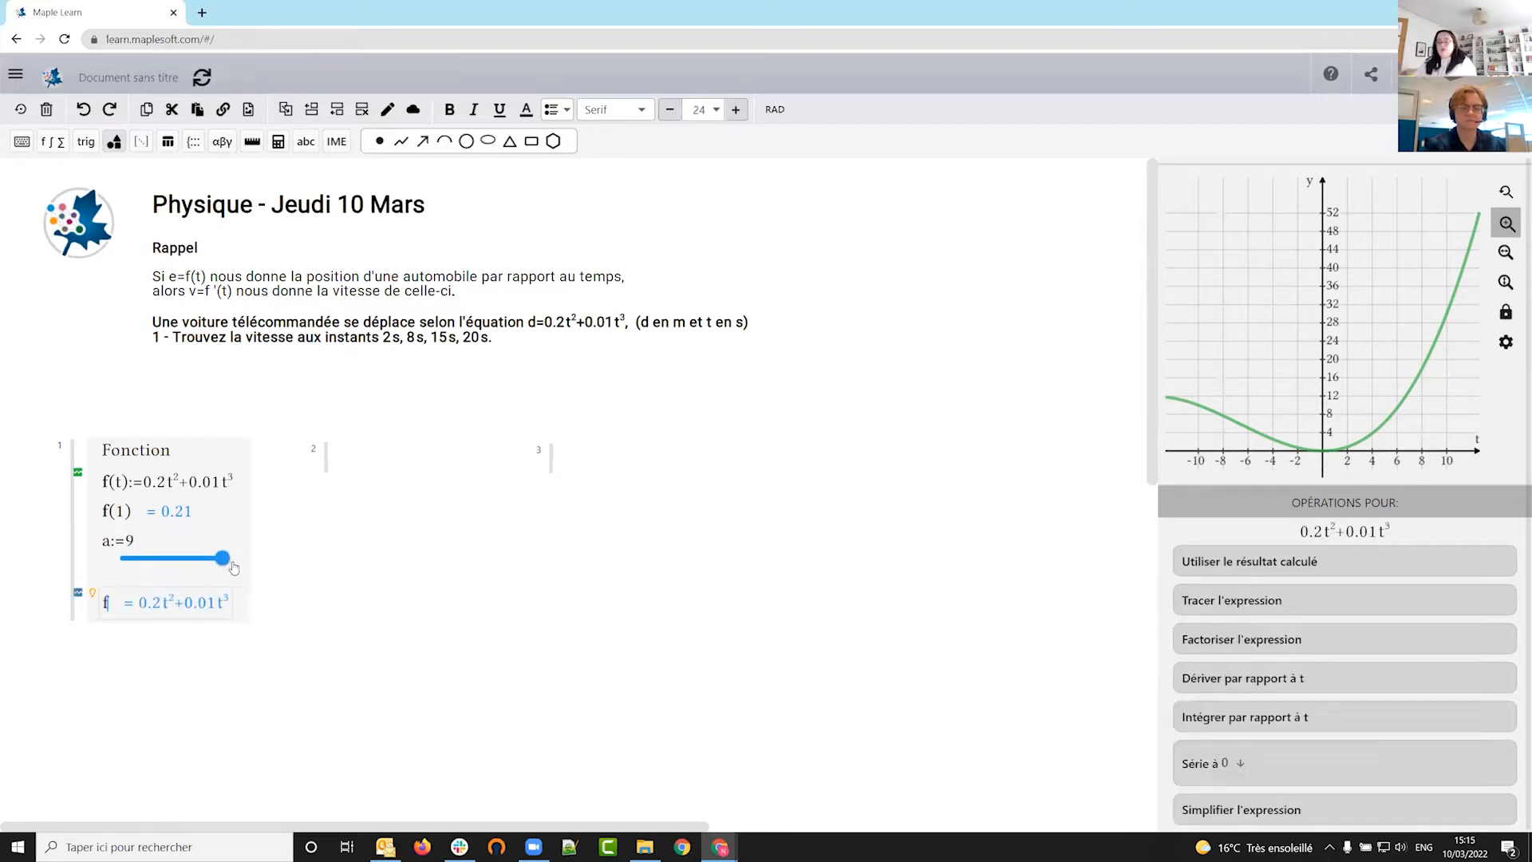
{"action": "type", "text": "(a"}
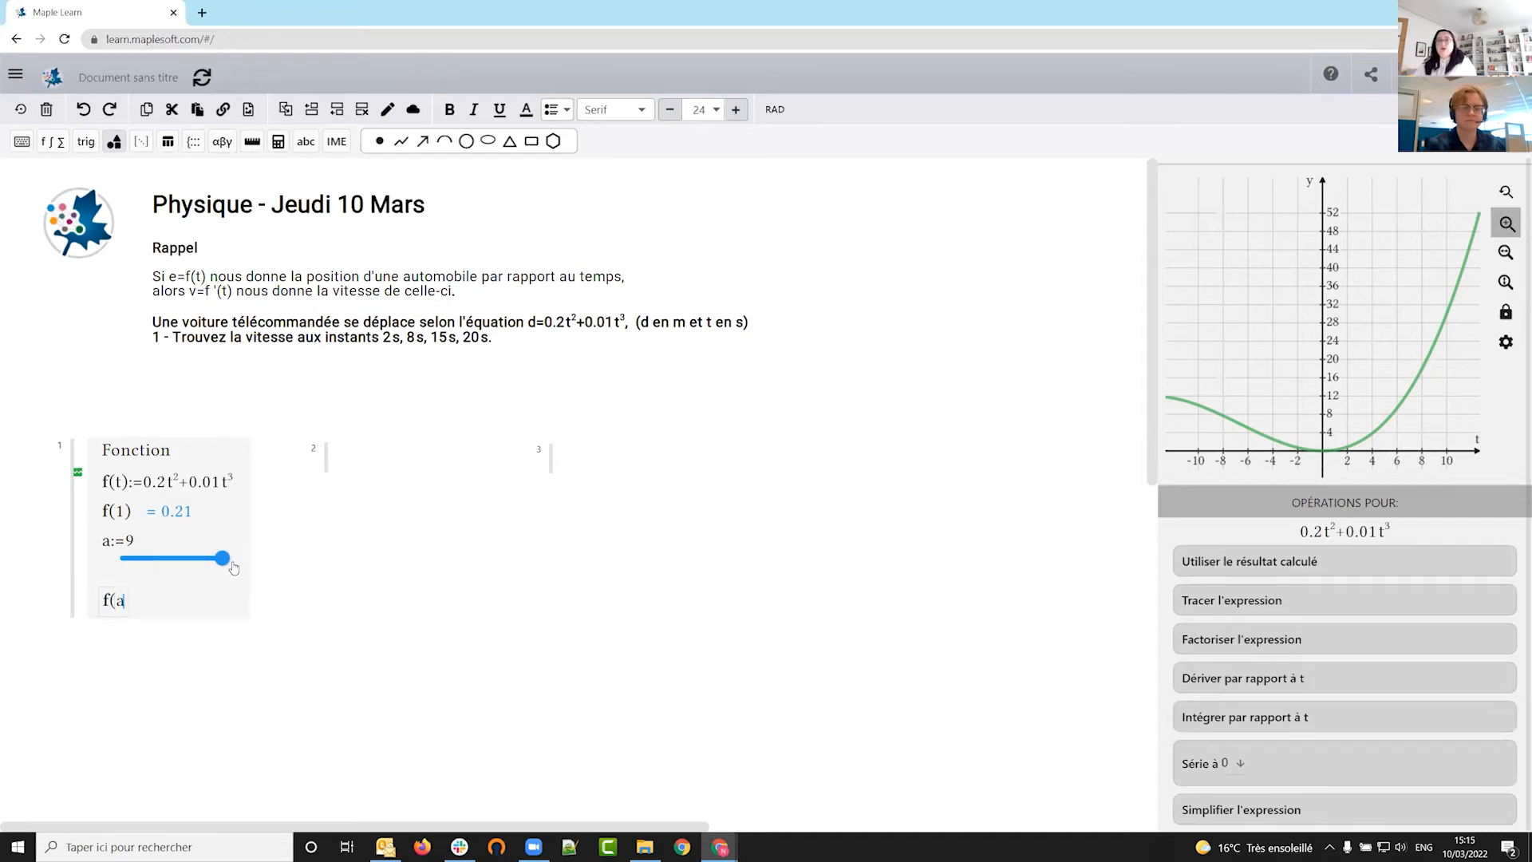
{"action": "type", "text": ")"}
{"action": "mouse_move", "coordinate": [221, 562]}
{"action": "left_mouse_down"}
{"action": "mouse_move", "coordinate": [151, 565]}
{"action": "mouse_move", "coordinate": [216, 565]}
{"action": "mouse_move", "coordinate": [199, 568]}
{"action": "left_mouse_up"}
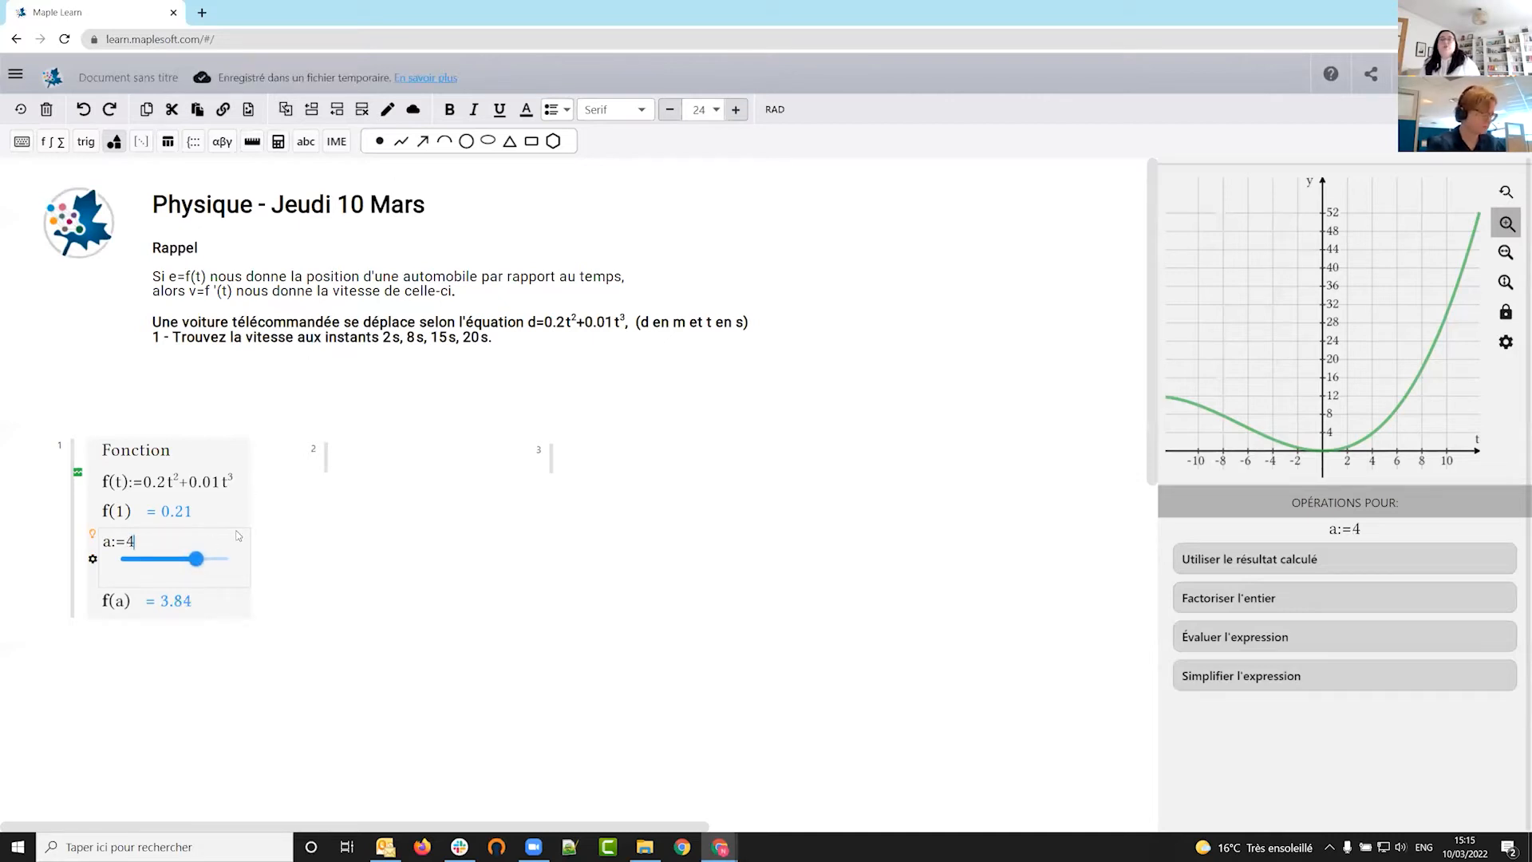
{"action": "mouse_move", "coordinate": [198, 561]}
{"action": "left_mouse_down"}
{"action": "mouse_move", "coordinate": [175, 561]}
{"action": "mouse_move", "coordinate": [199, 561]}
{"action": "left_mouse_up"}
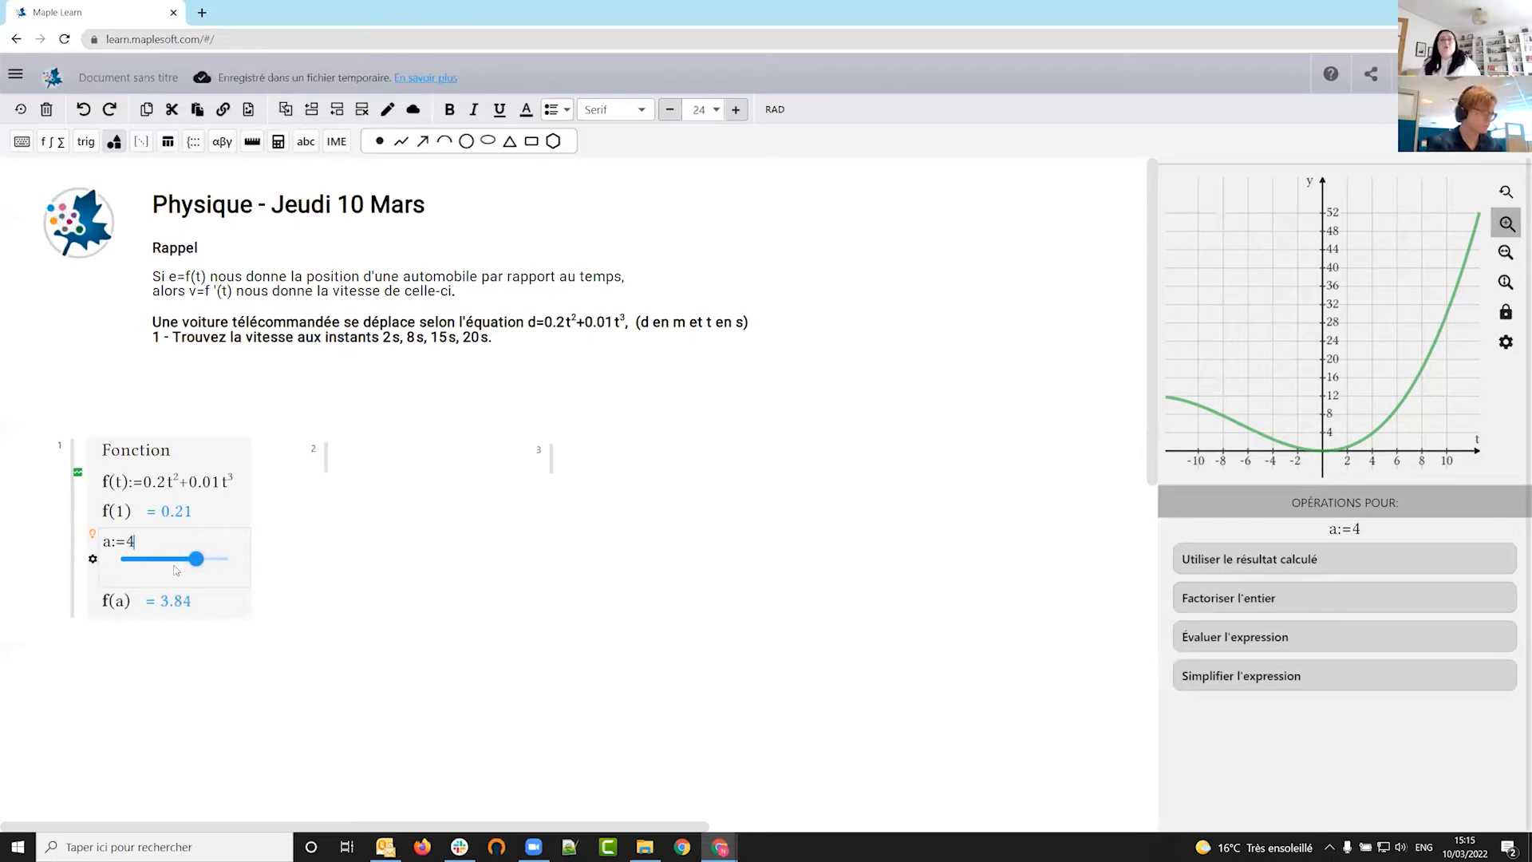
- Set the slider range of a from 0 to 20 and slide a to 6
{"action": "left_click", "coordinate": [93, 560]}
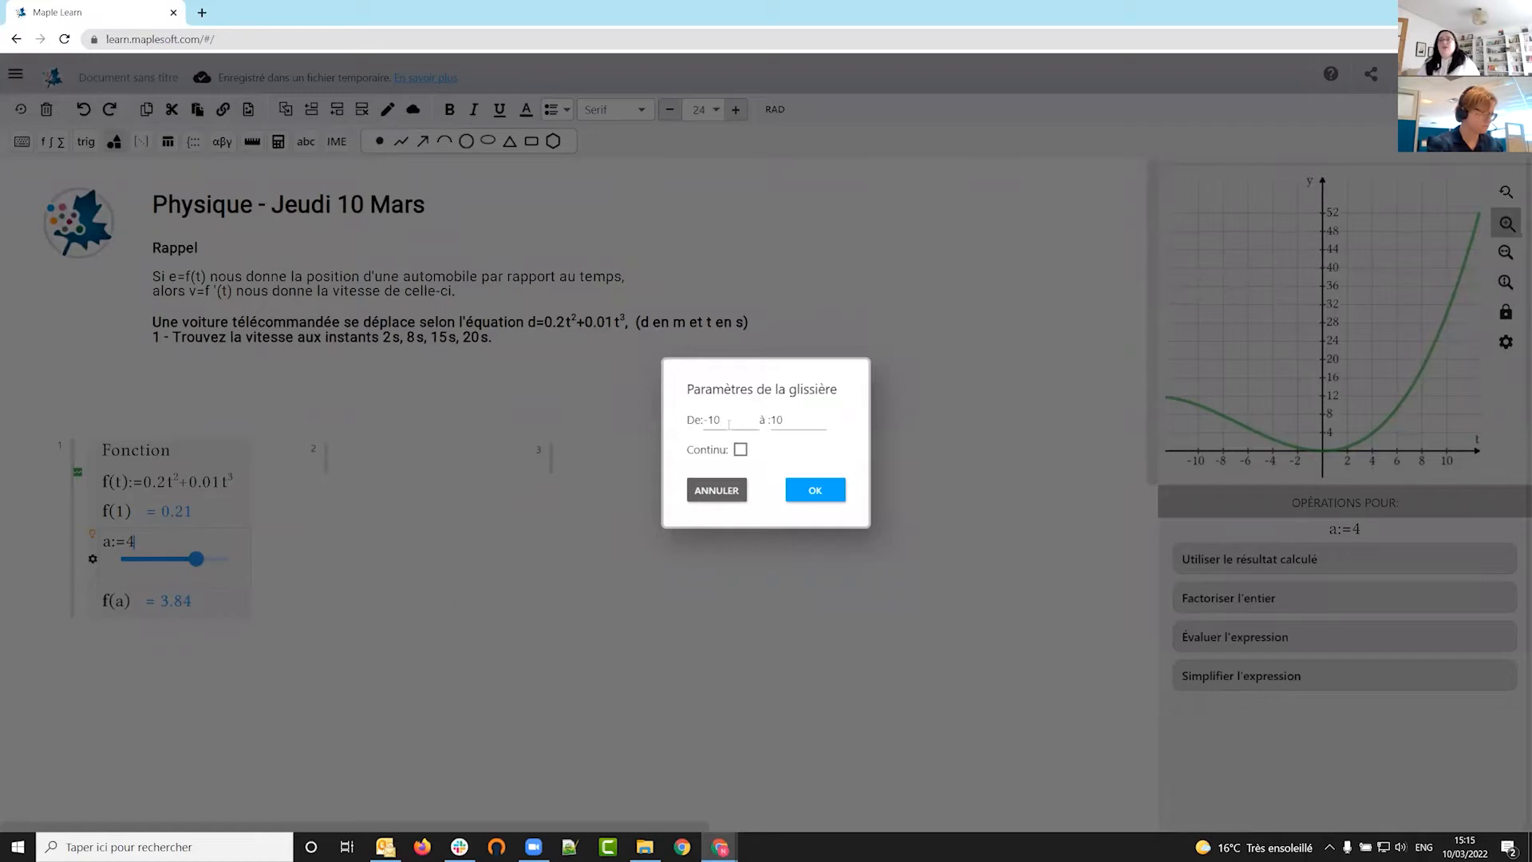
{"action": "key", "text": "BackSpace"}
{"action": "key", "text": "BackSpace"}
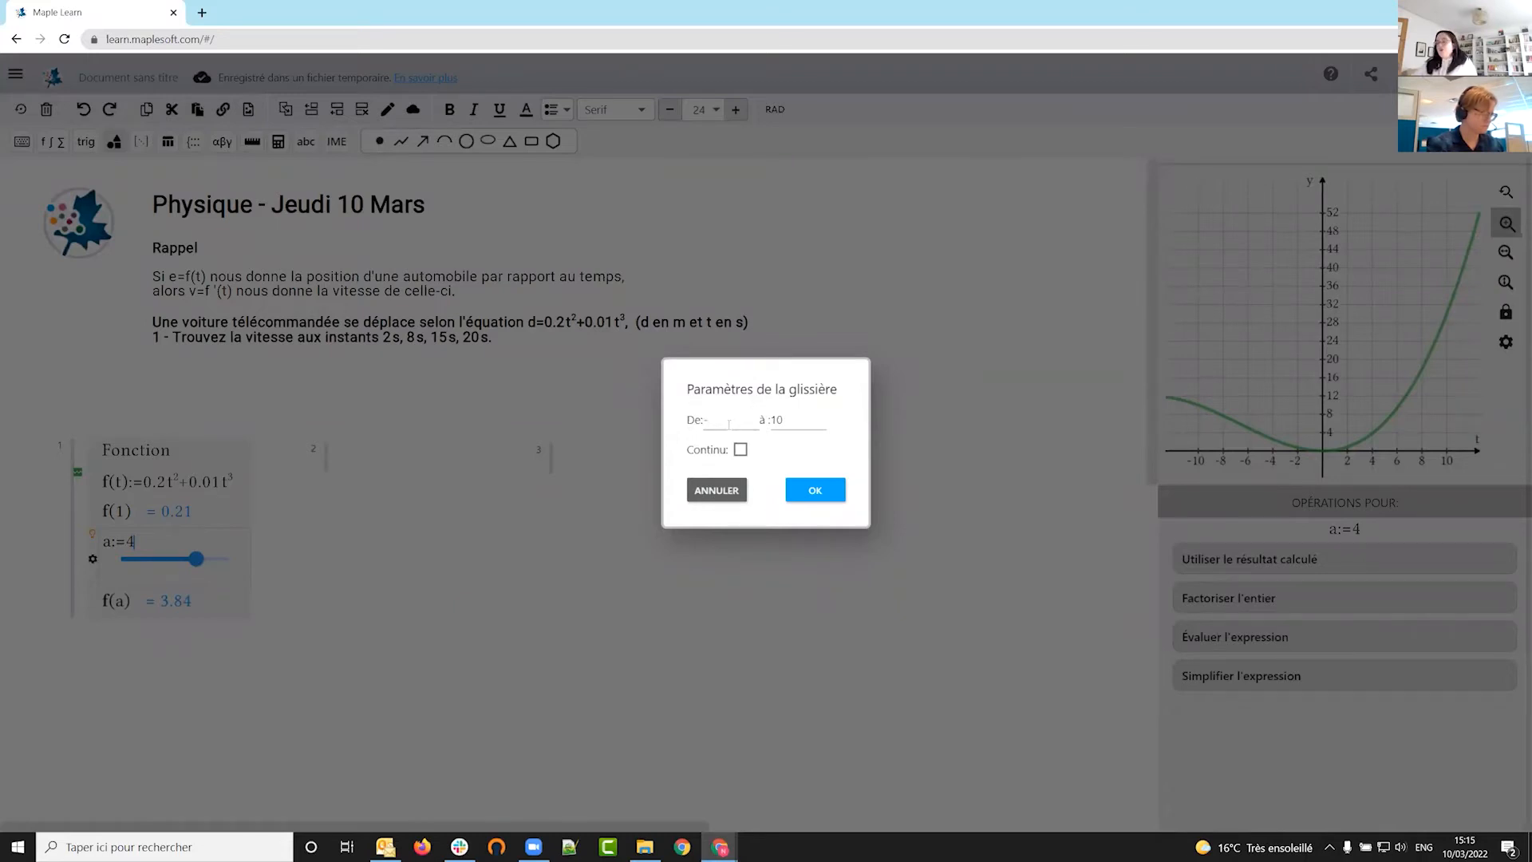
{"action": "type", "text": "0"}
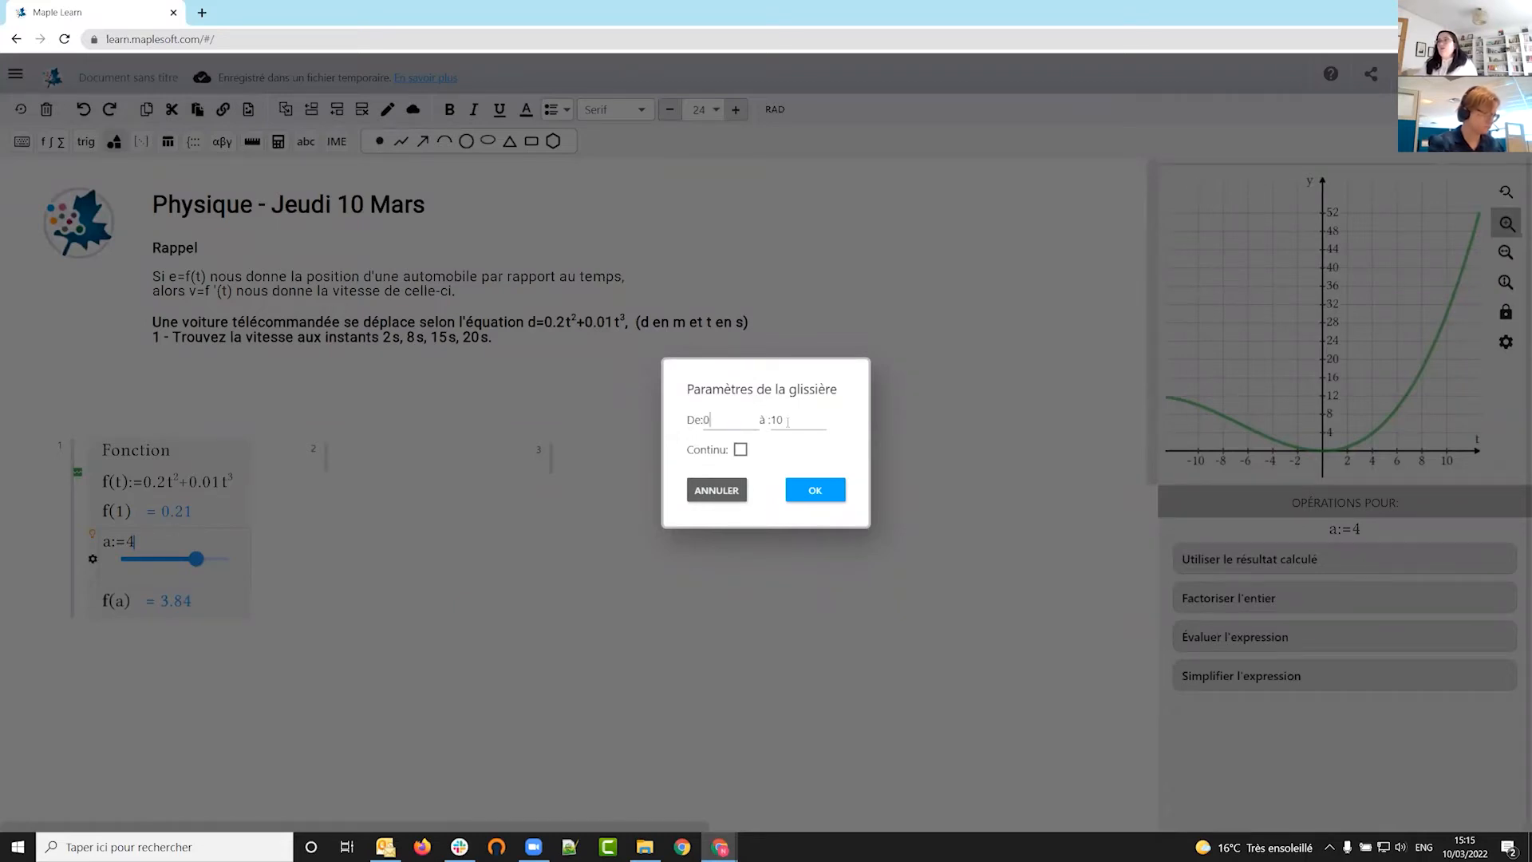
{"action": "key", "text": "BackSpace"}
{"action": "key", "text": "BackSpace"}
{"action": "type", "text": "20"}
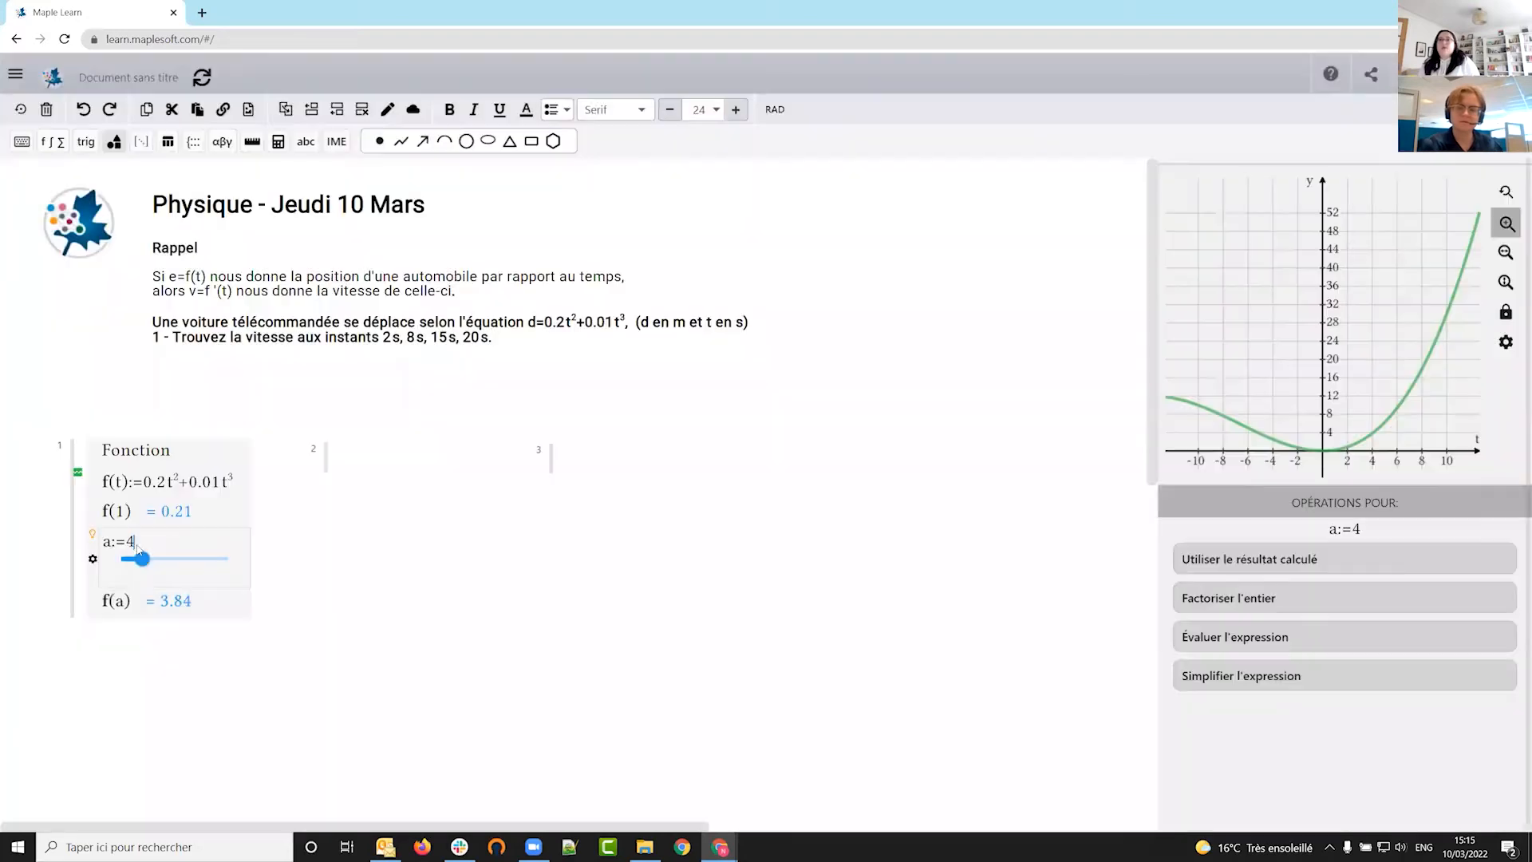
{"action": "left_click", "coordinate": [815, 490]}
{"action": "mouse_move", "coordinate": [142, 563]}
{"action": "left_mouse_down"}
{"action": "mouse_move", "coordinate": [190, 563]}
{"action": "mouse_move", "coordinate": [160, 566]}
{"action": "left_mouse_up"}
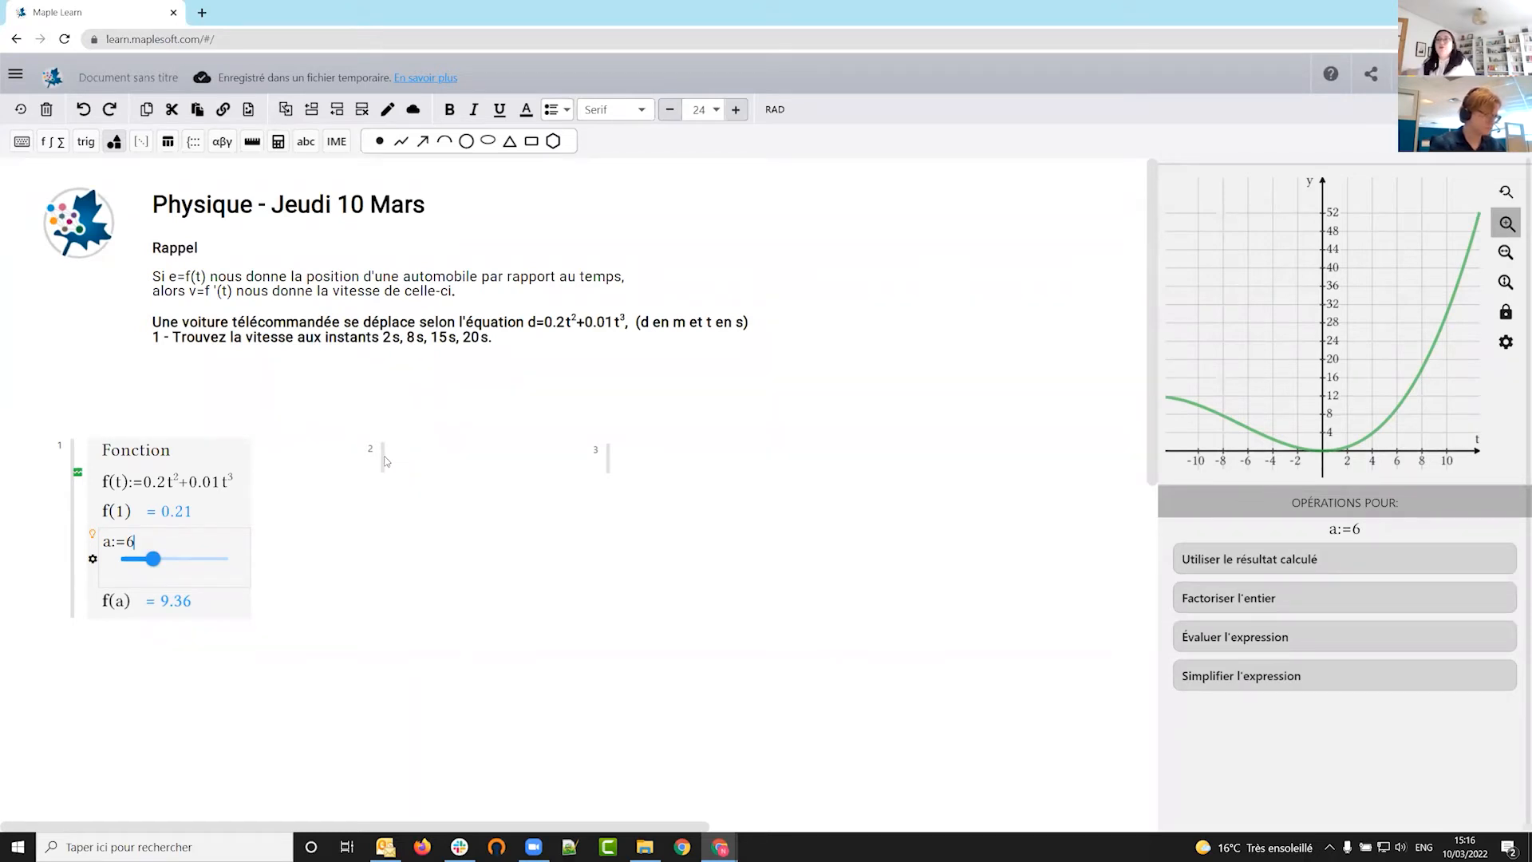
- Move the empty math groups 2 and 3 closer to the "Fonction" group
{"action": "left_click_drag", "start_coordinate": [384, 461], "coordinate": [321, 460]}
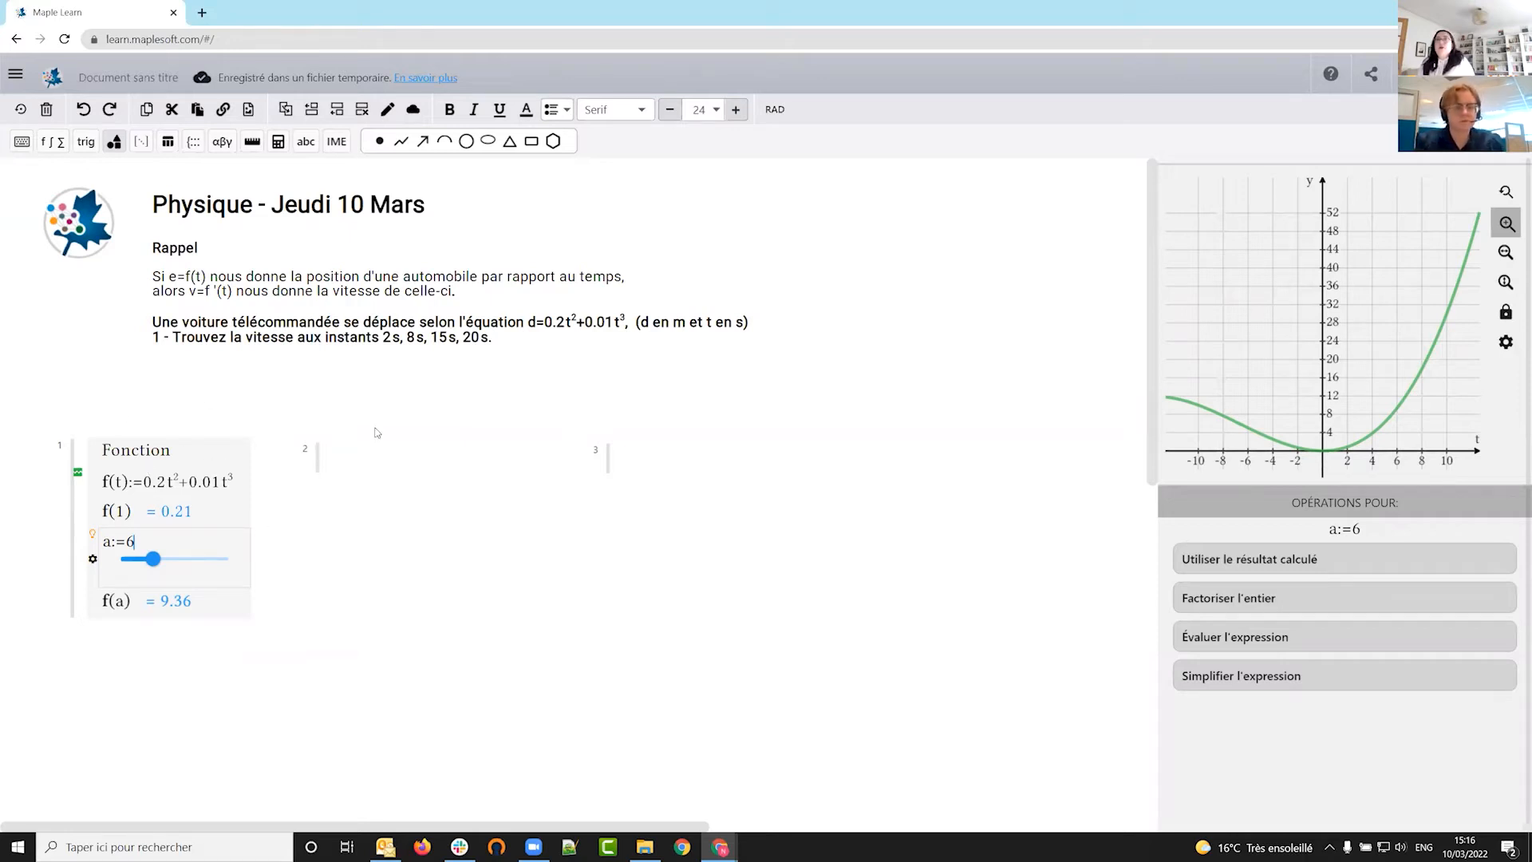
{"action": "left_click", "coordinate": [605, 456]}
{"action": "left_click_drag", "start_coordinate": [604, 456], "coordinate": [597, 463]}
- Title math group 2 "Différentielle - Définition" and add an empty math line beneath the title
{"action": "left_click", "coordinate": [334, 465]}
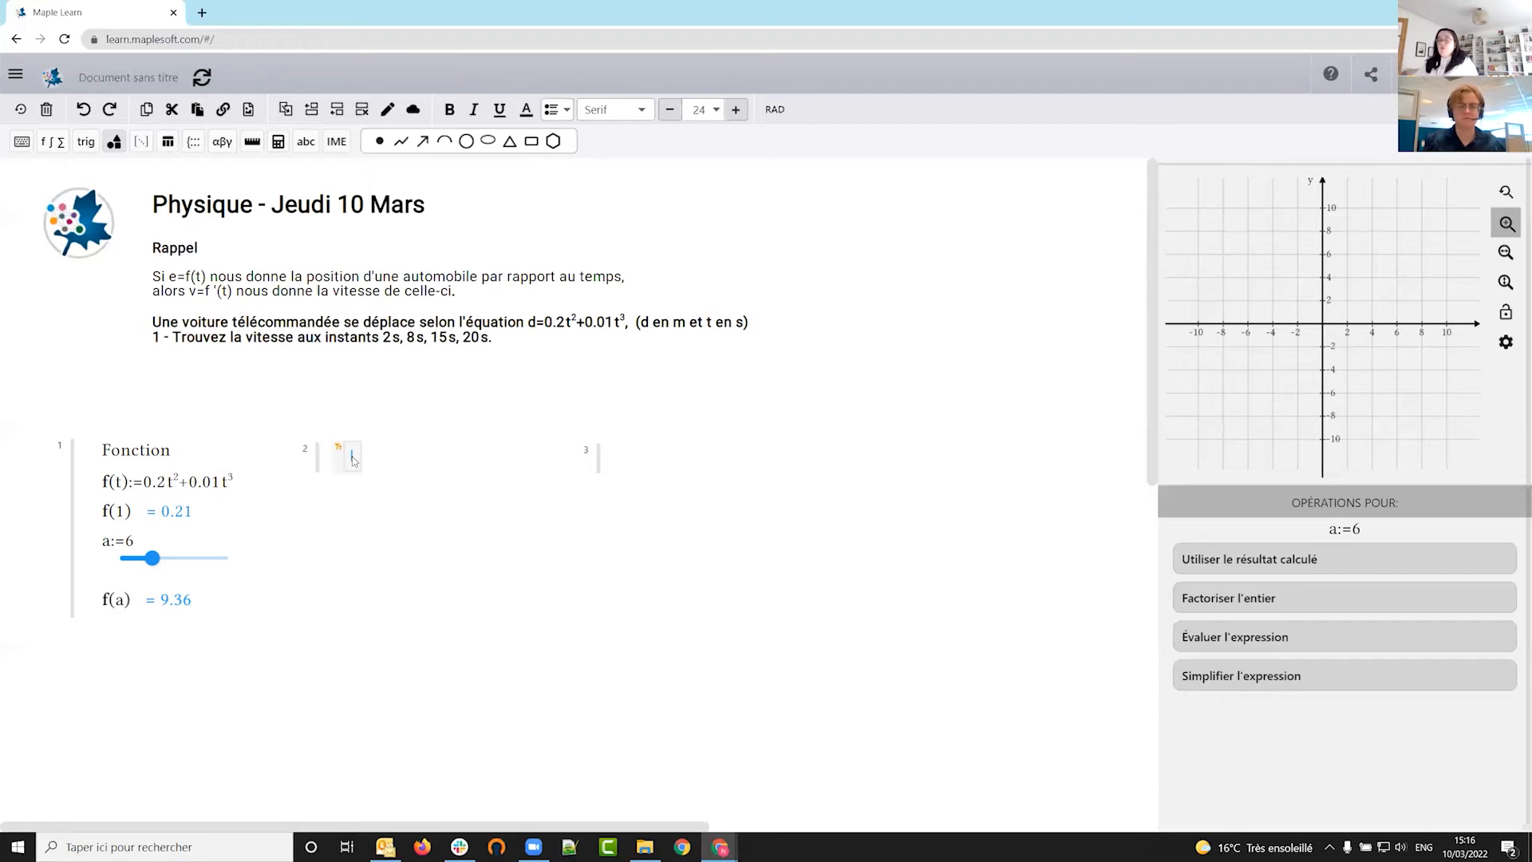
{"action": "type", "text": "Diffé"}
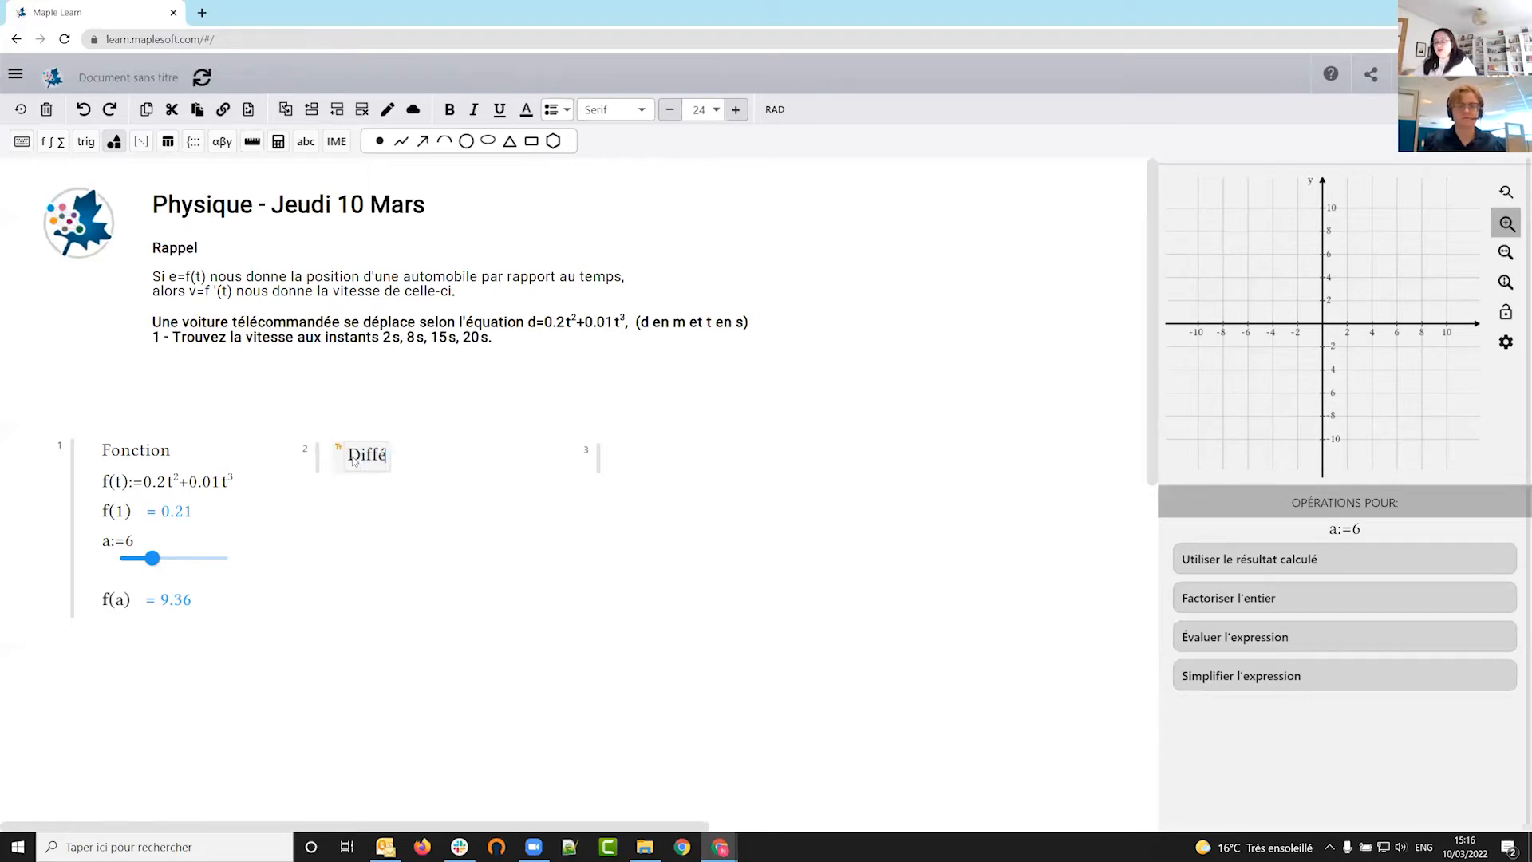
{"action": "type", "text": "rentielle +"}
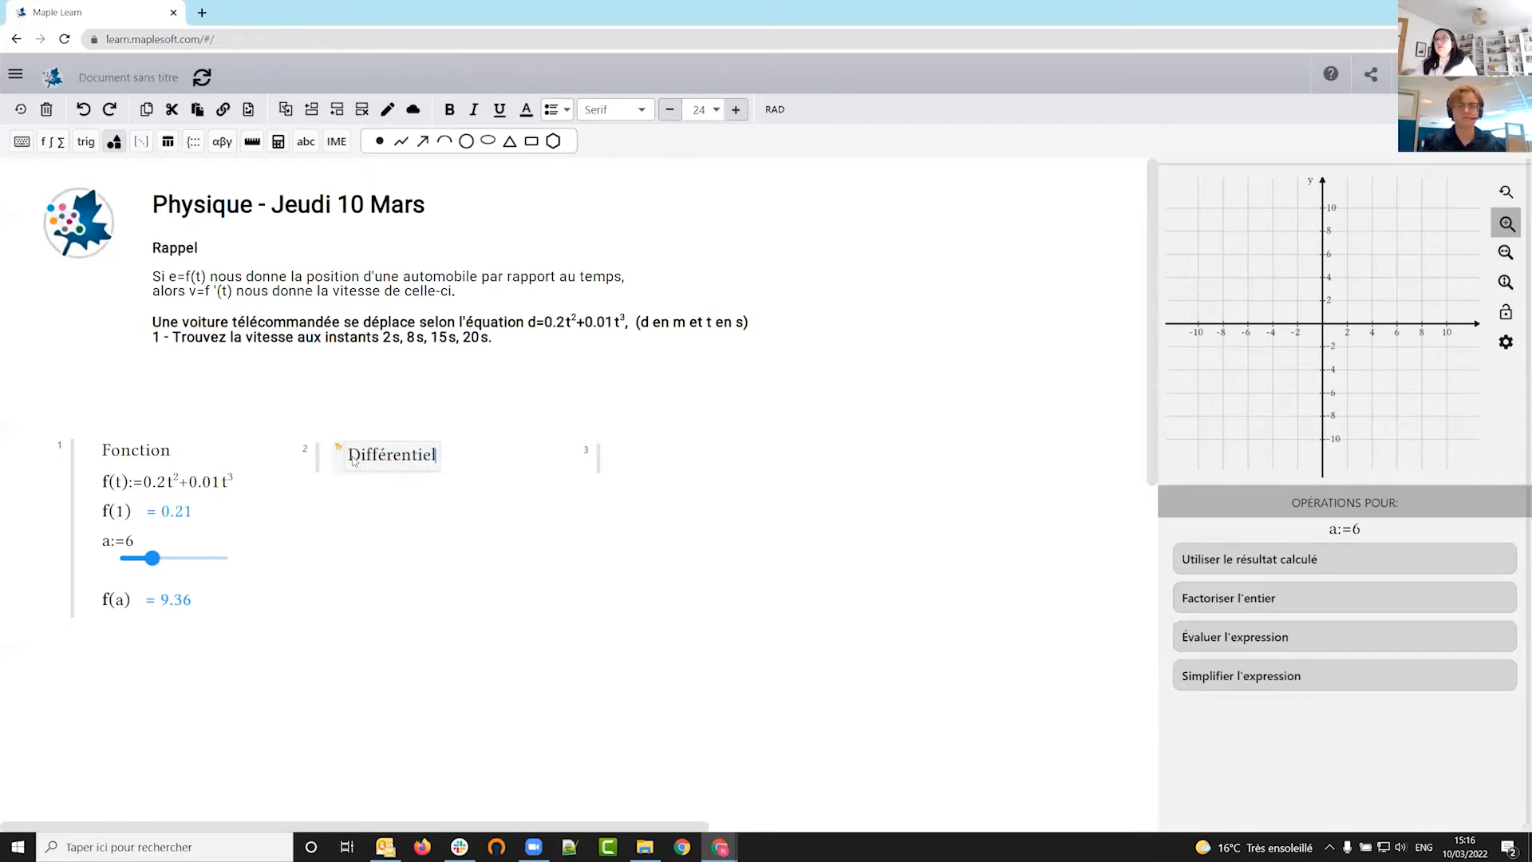
{"action": "key", "text": "BackSpace"}
{"action": "key", "text": "BackSpace"}
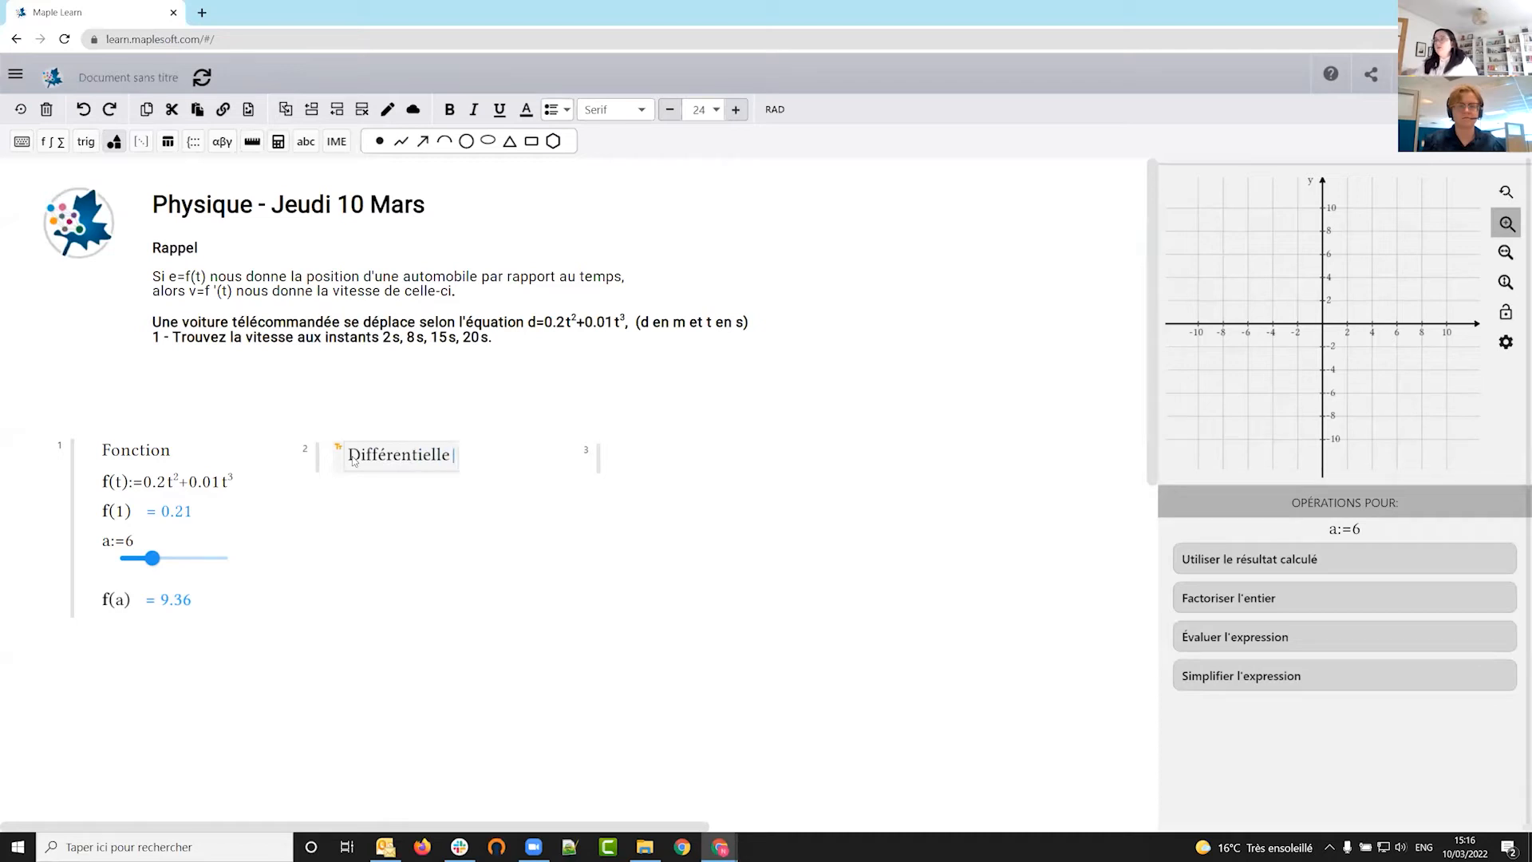
{"action": "type", "text": "- D"}
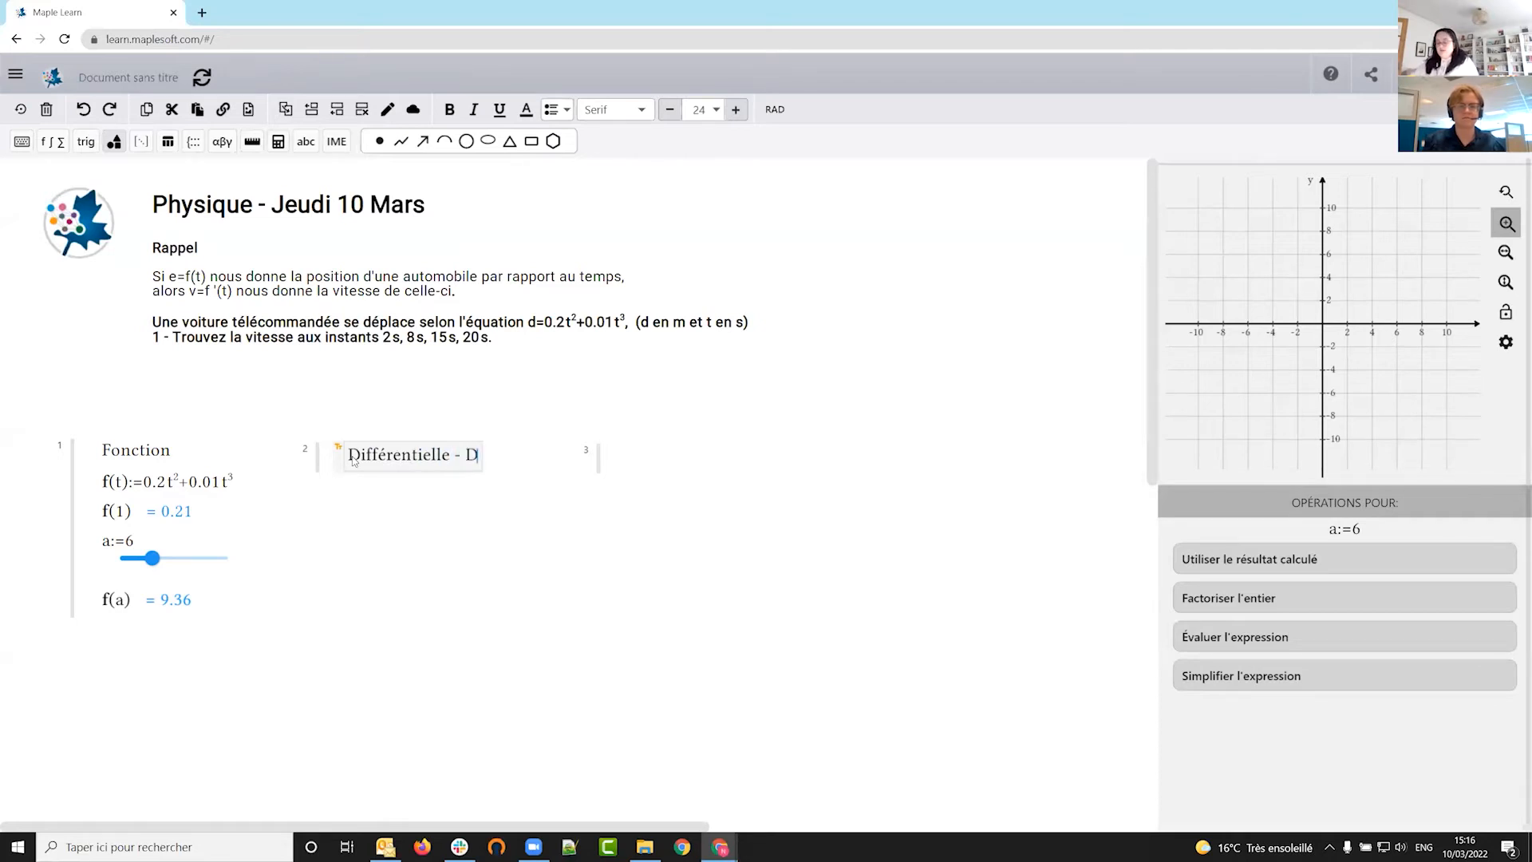
{"action": "type", "text": "éfintion"}
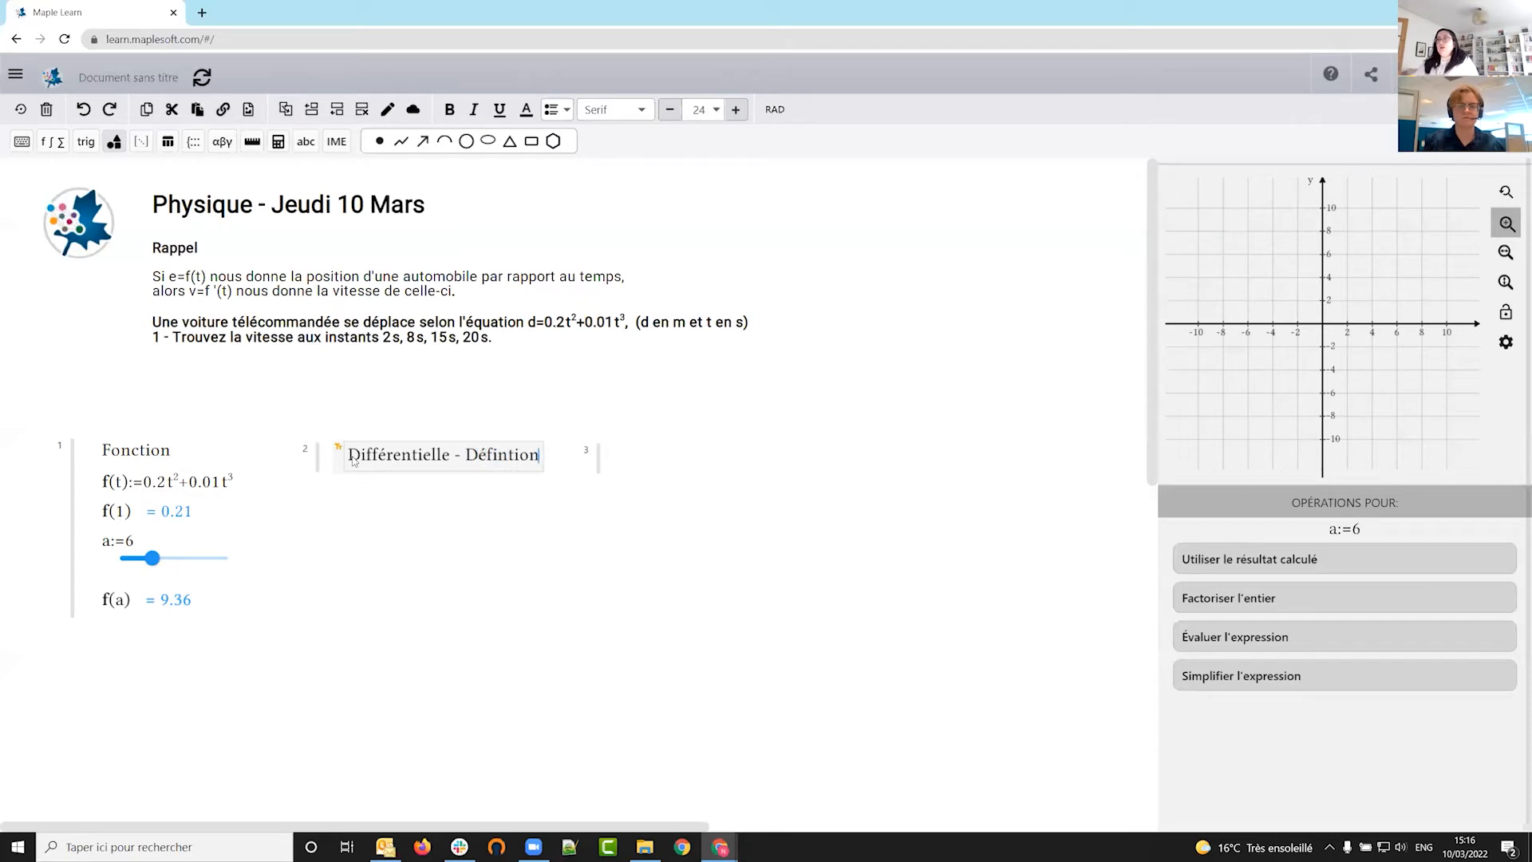
{"action": "key", "text": "Left"}
{"action": "type", "text": "i"}
{"action": "key", "text": "Return"}
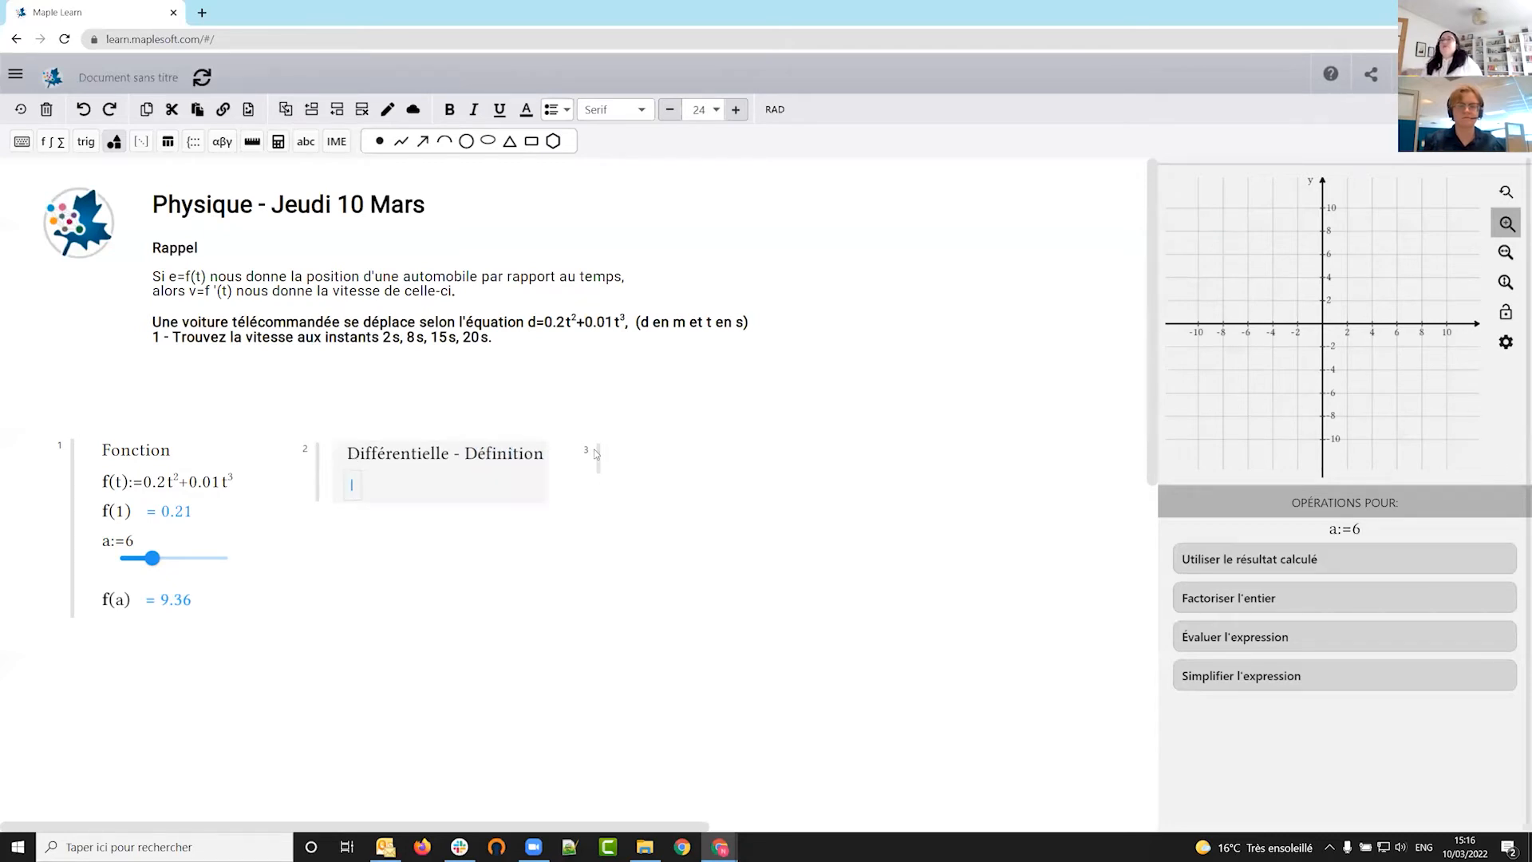
- Evaluate f(t) under the "Différentielle - Définition" title, and move that group higher than the "Fonction" group and back level with it
{"action": "left_click", "coordinate": [675, 463]}
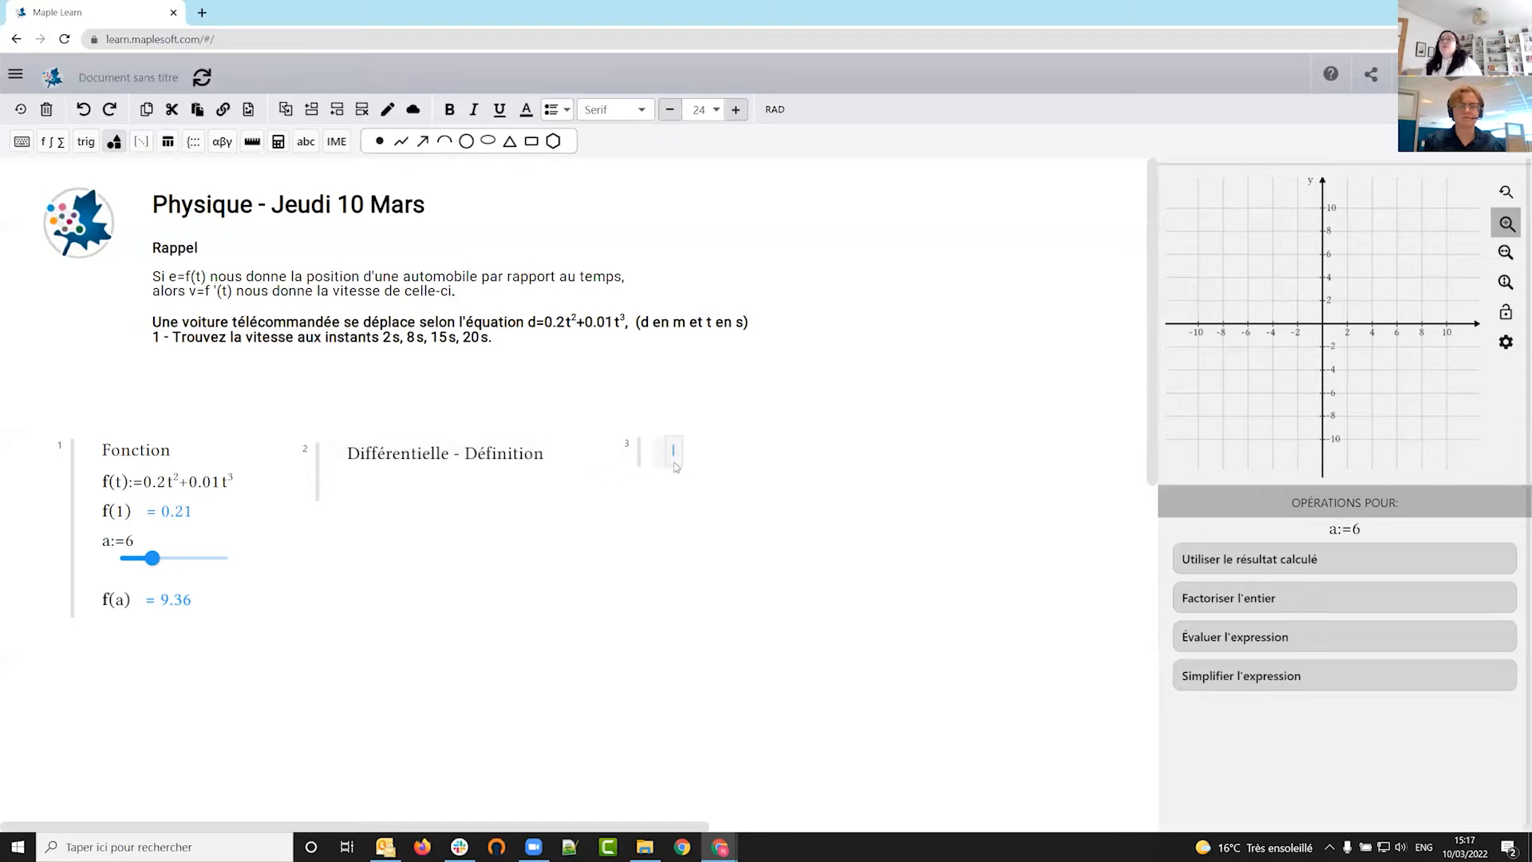
{"action": "left_click", "coordinate": [397, 480]}
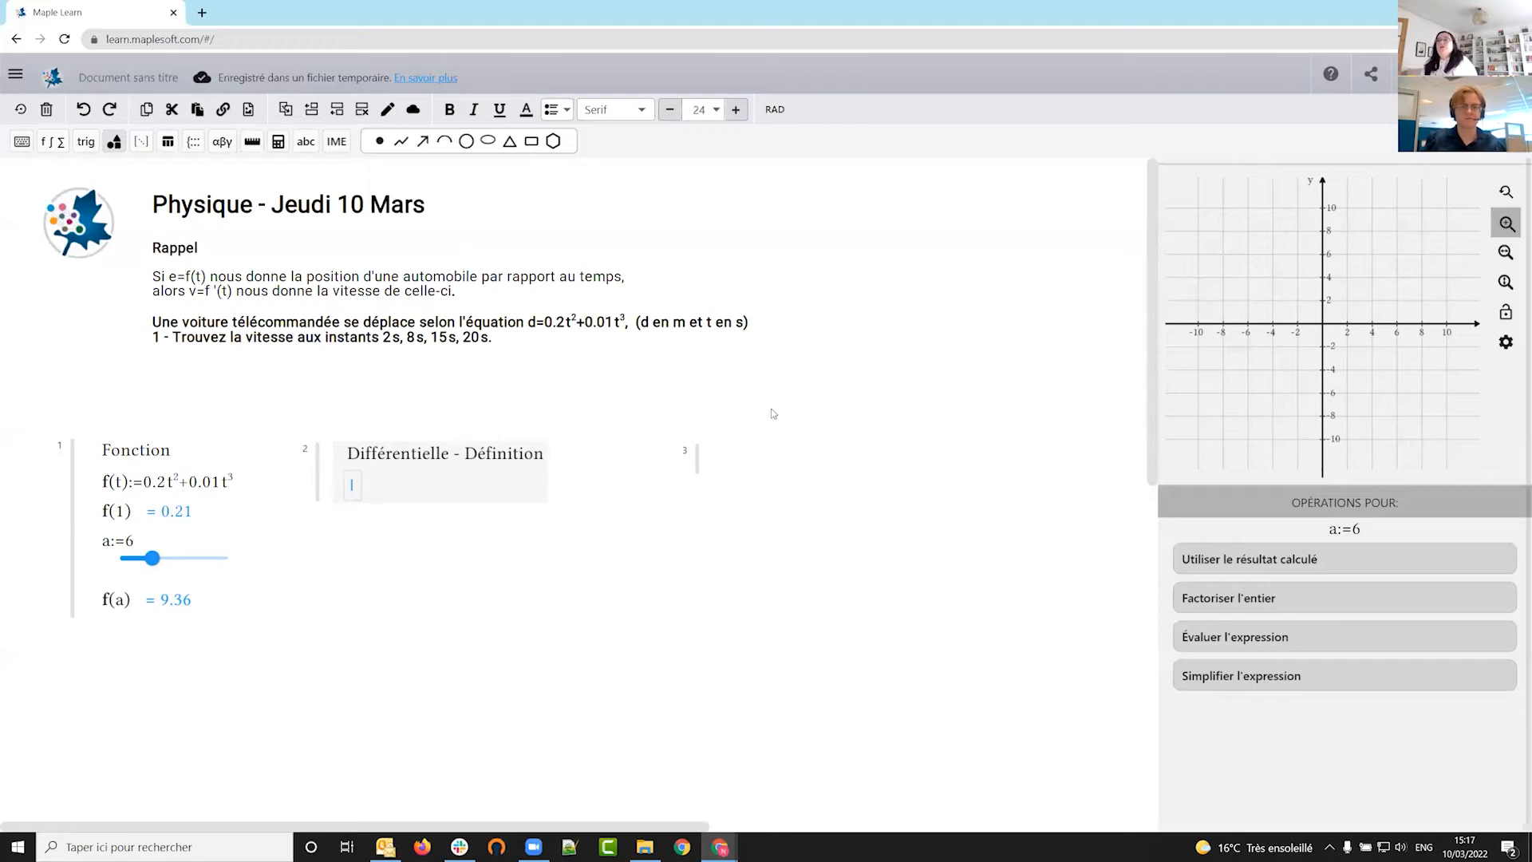
{"action": "left_click", "coordinate": [134, 483]}
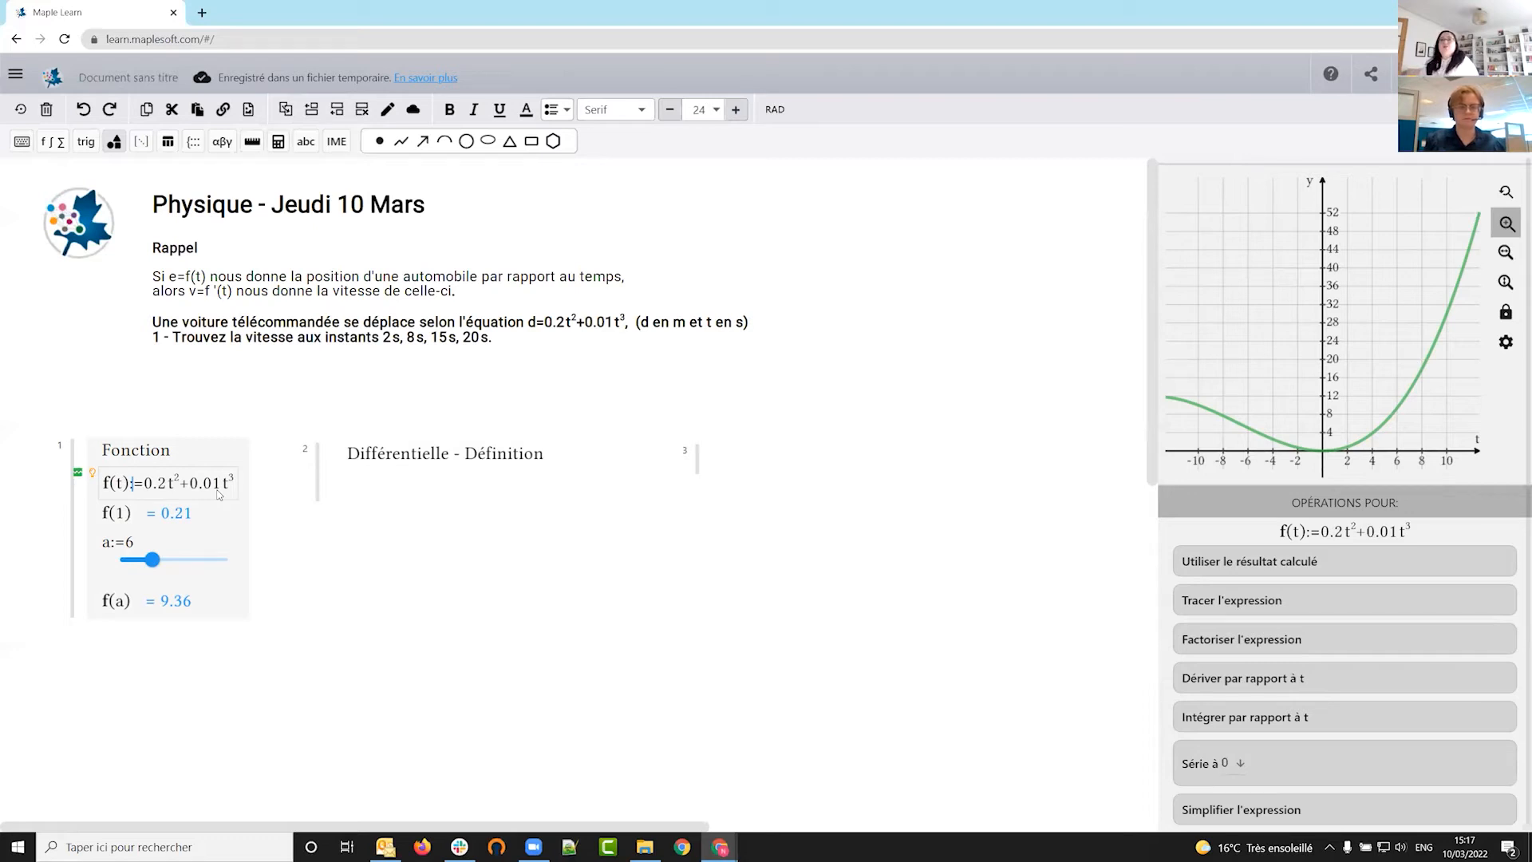
{"action": "left_click", "coordinate": [394, 493]}
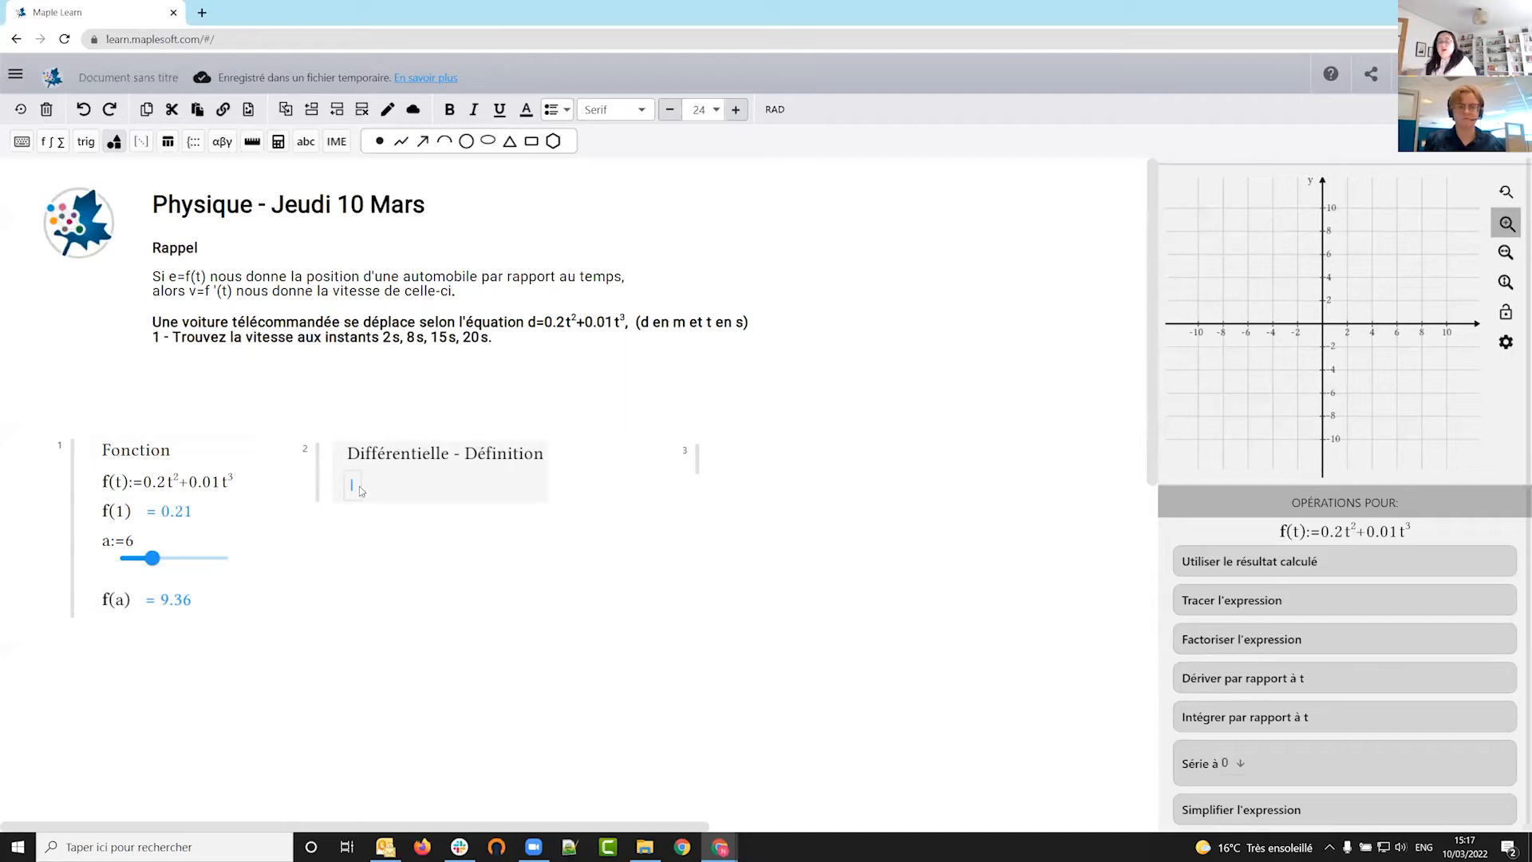
{"action": "type", "text": "f(t)"}
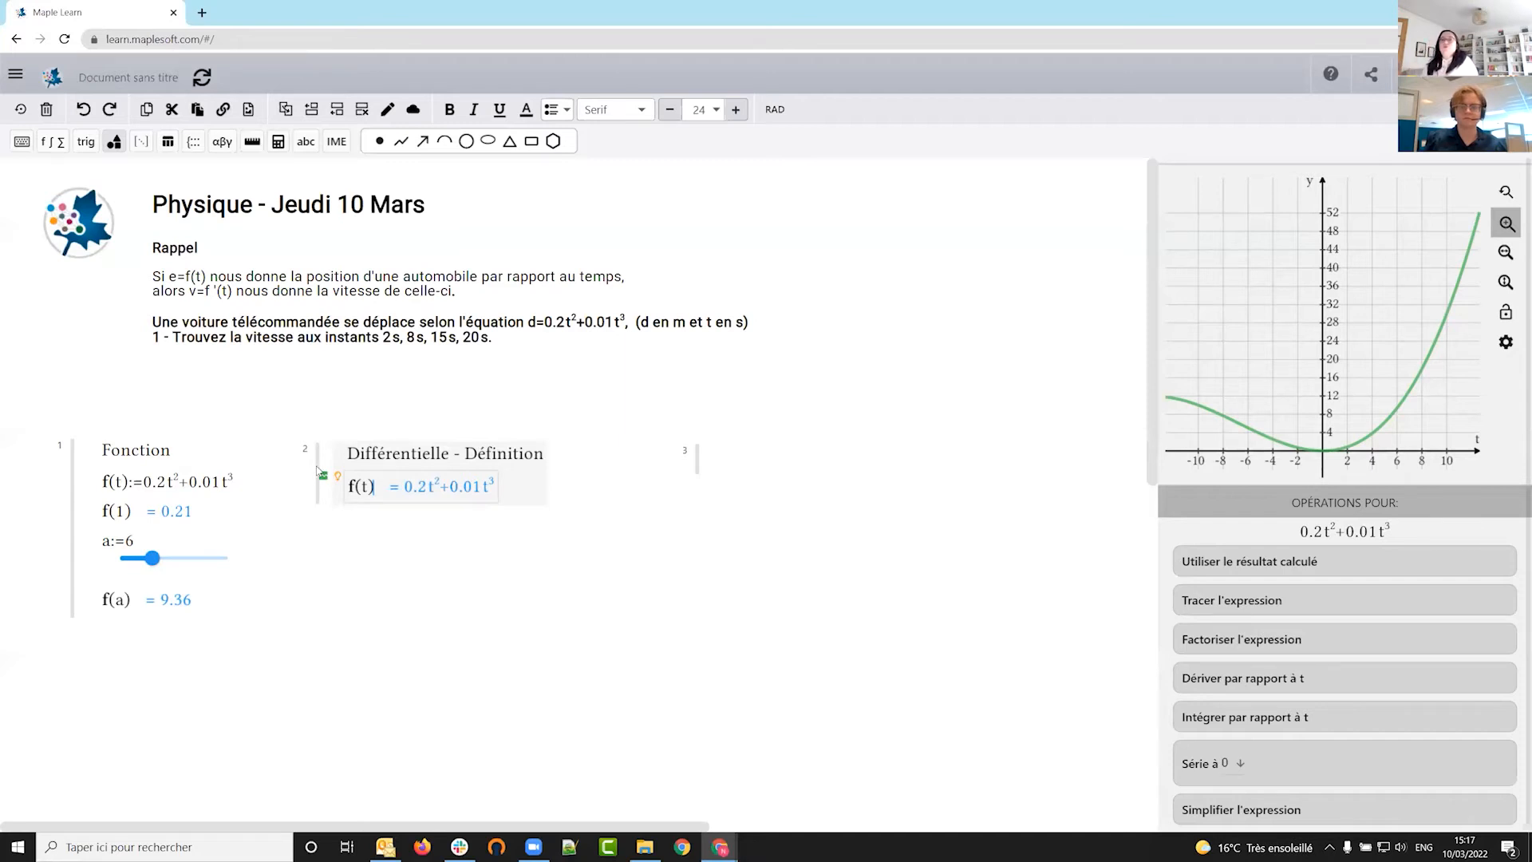
{"action": "left_click_drag", "start_coordinate": [319, 469], "coordinate": [317, 423]}
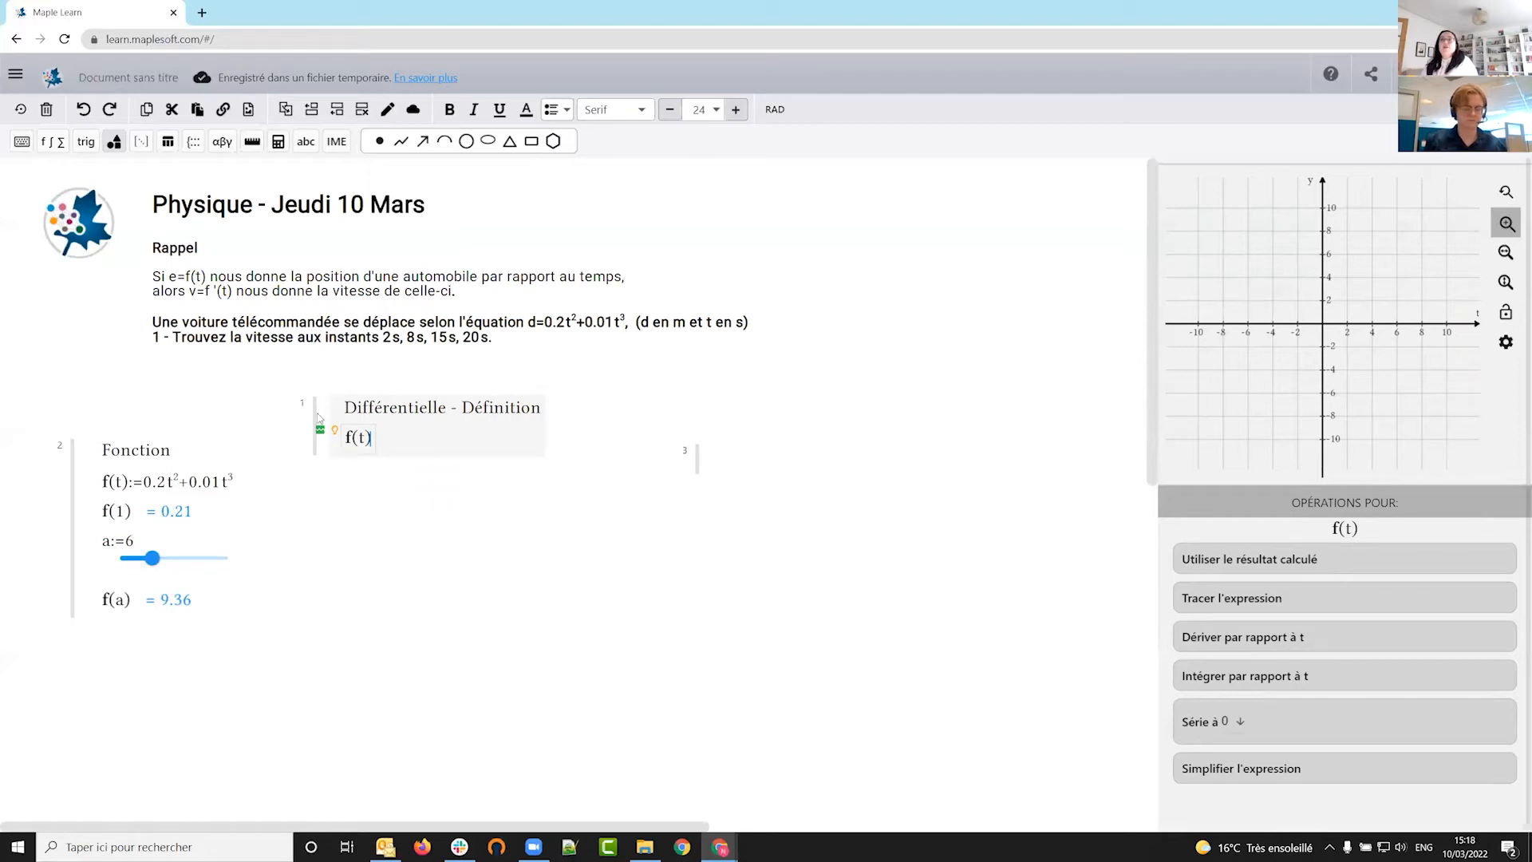
{"action": "left_click_drag", "start_coordinate": [320, 428], "coordinate": [320, 463]}
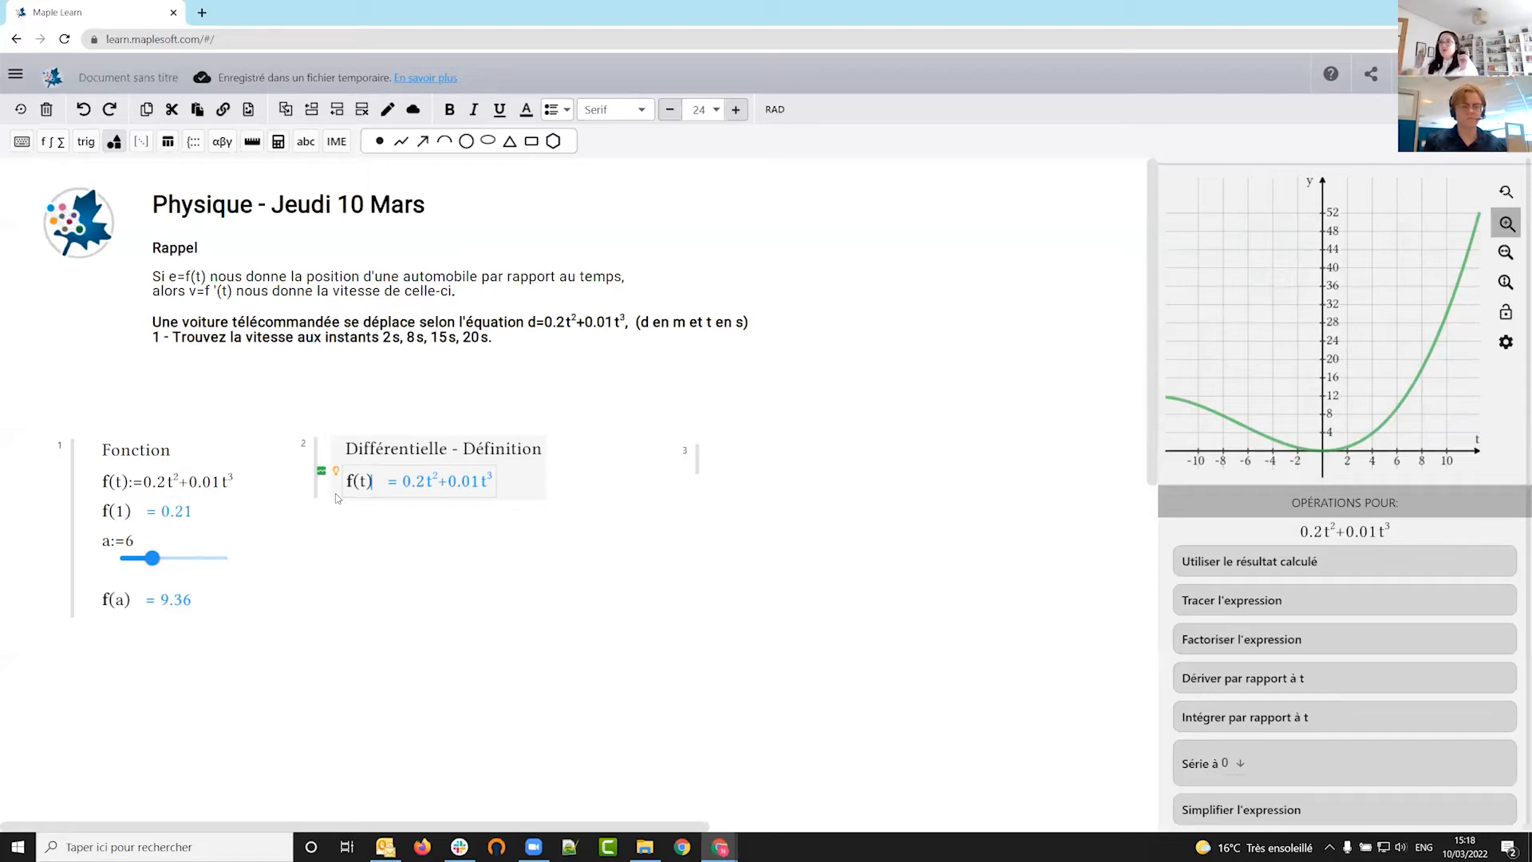
- Evaluate f(a) below f(t) in the second group, and slide a in the "Fonction" group to 8
{"action": "key", "text": "Return"}
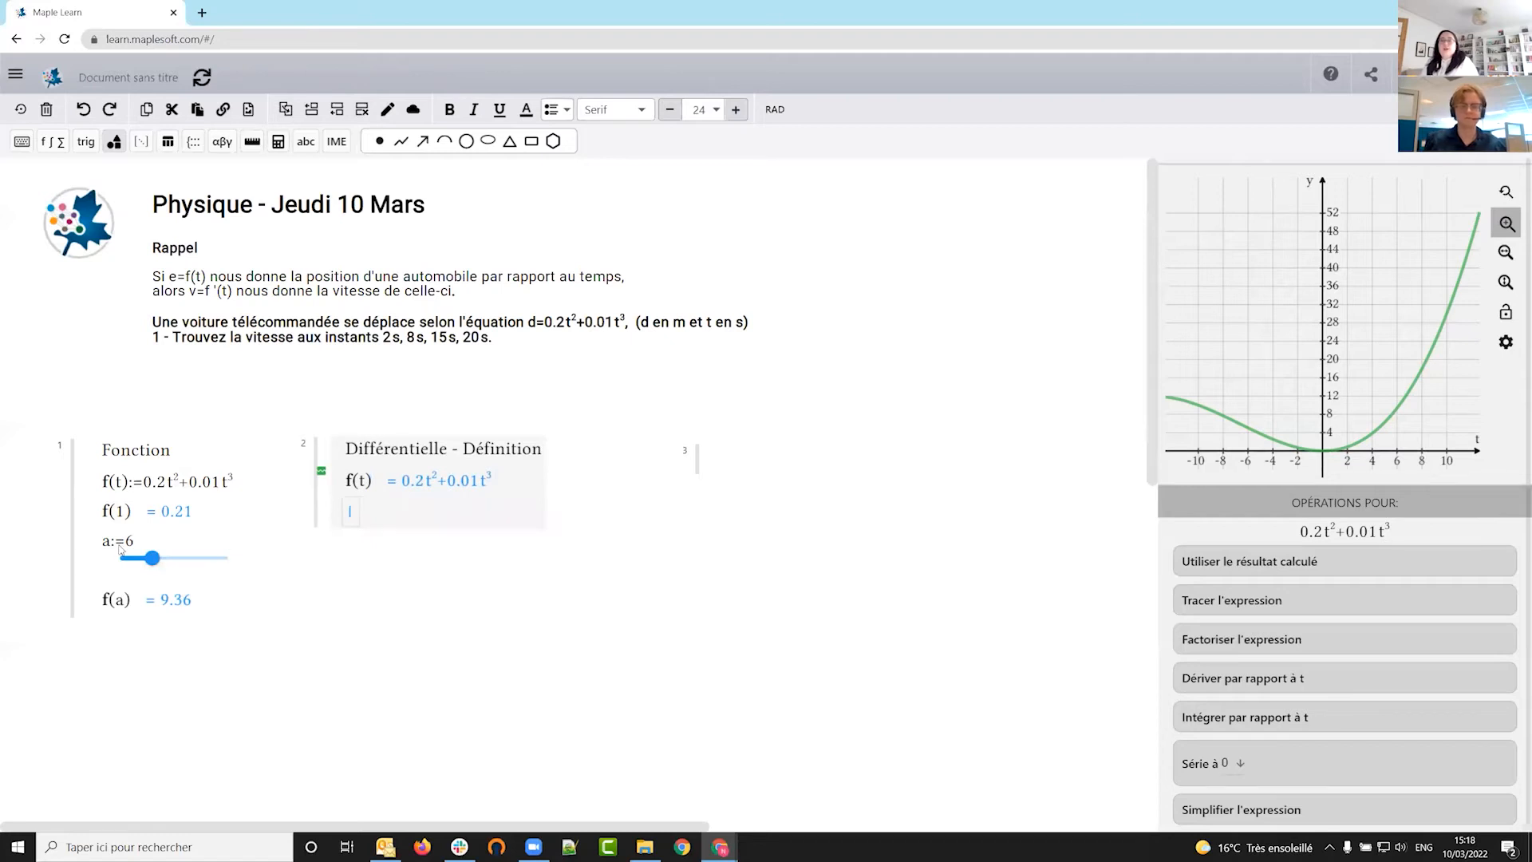
{"action": "type", "text": "f(a)"}
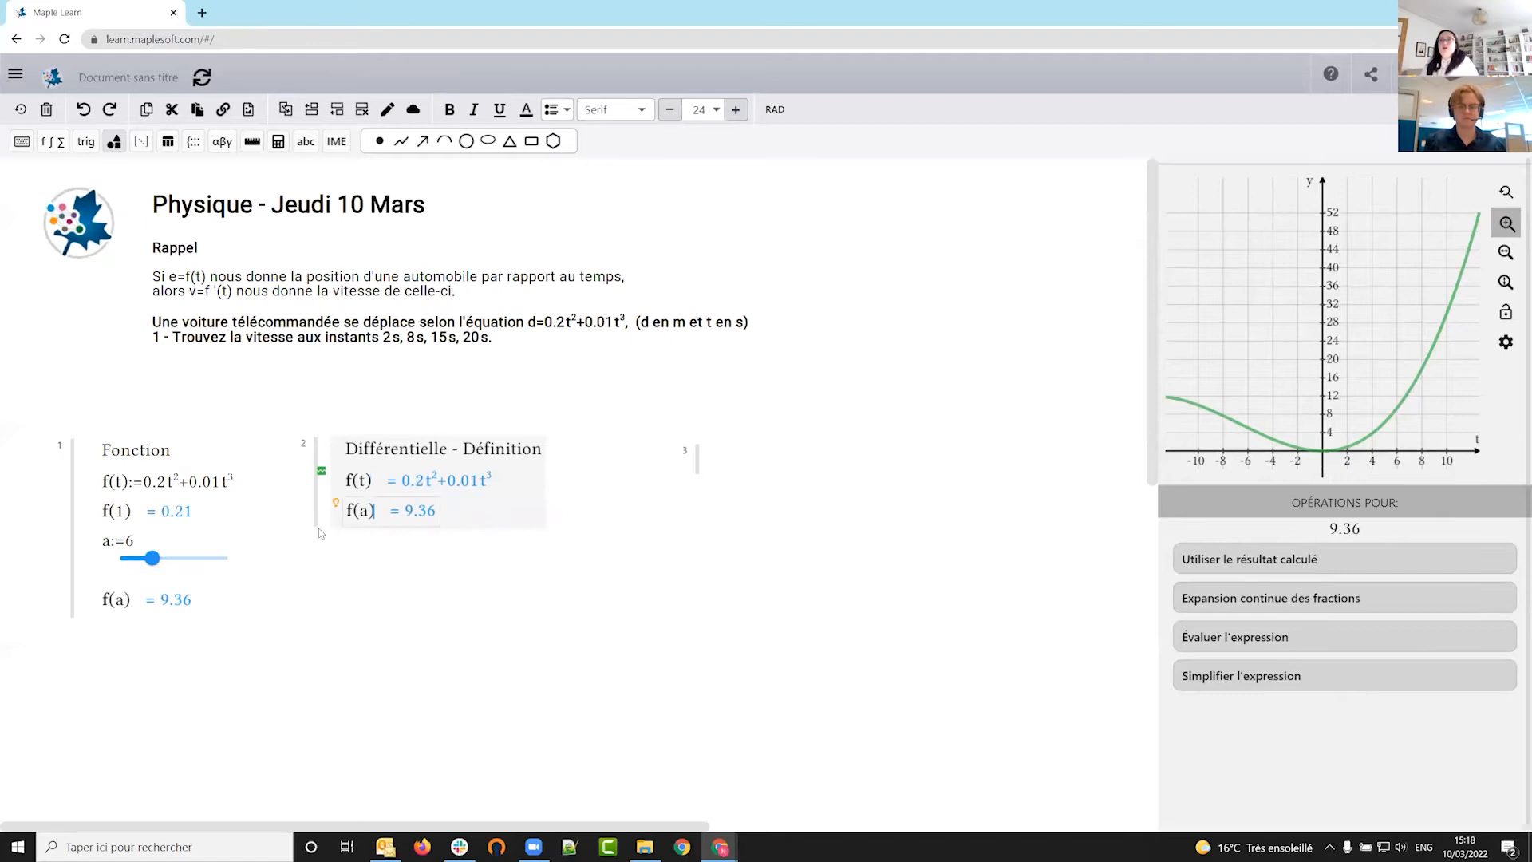
{"action": "left_click", "coordinate": [148, 562]}
{"action": "mouse_move", "coordinate": [148, 561]}
{"action": "left_mouse_down"}
{"action": "mouse_move", "coordinate": [183, 571]}
{"action": "mouse_move", "coordinate": [168, 571]}
{"action": "left_mouse_up"}
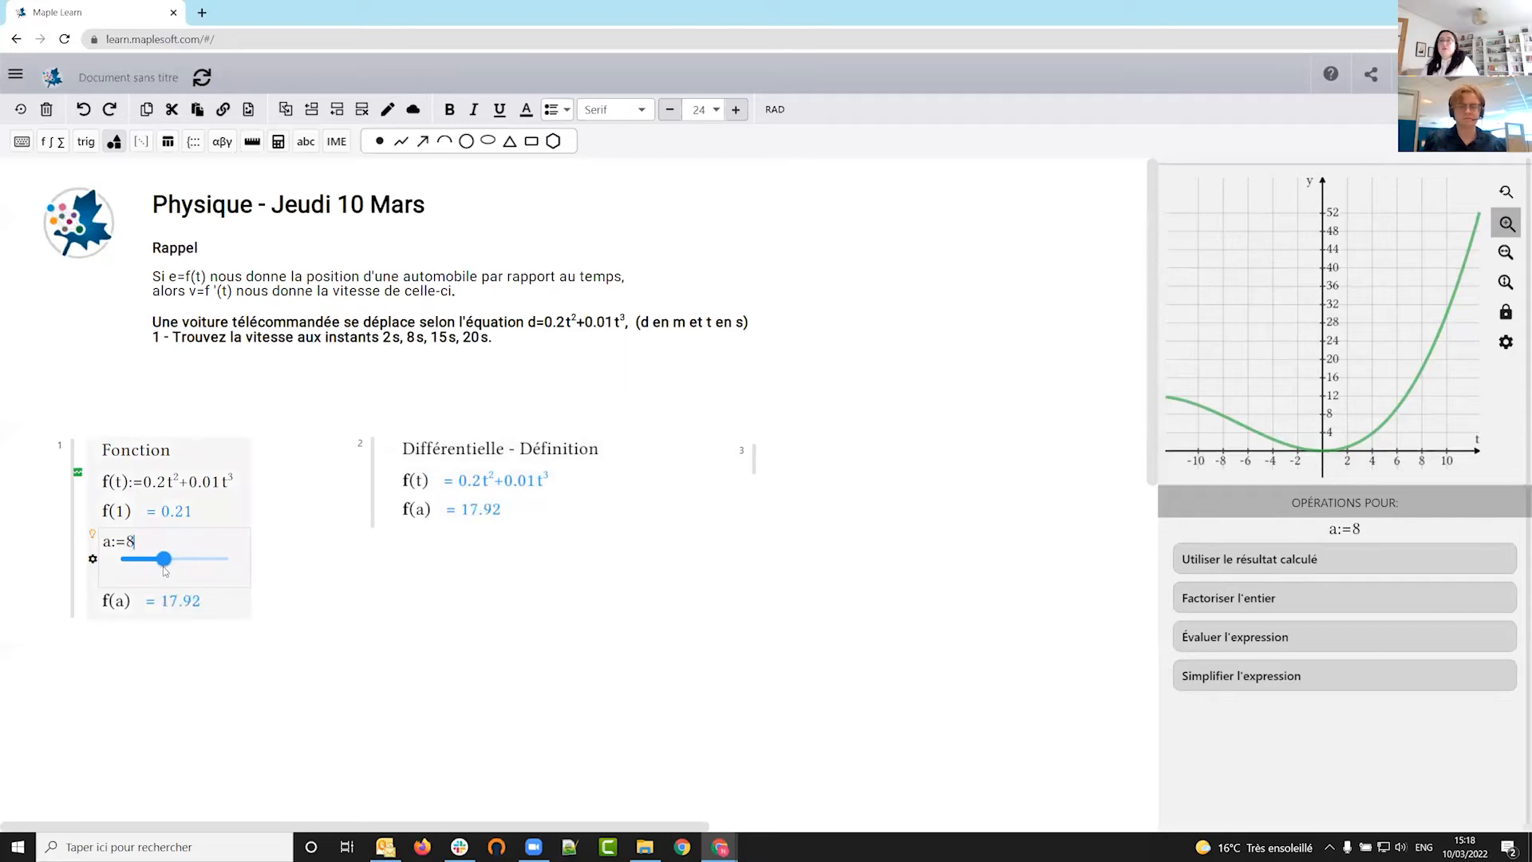
- Replace f(a) in the second group with a local assignment a:=6, and evaluate f(a) again on the line below it
{"action": "left_click", "coordinate": [425, 512]}
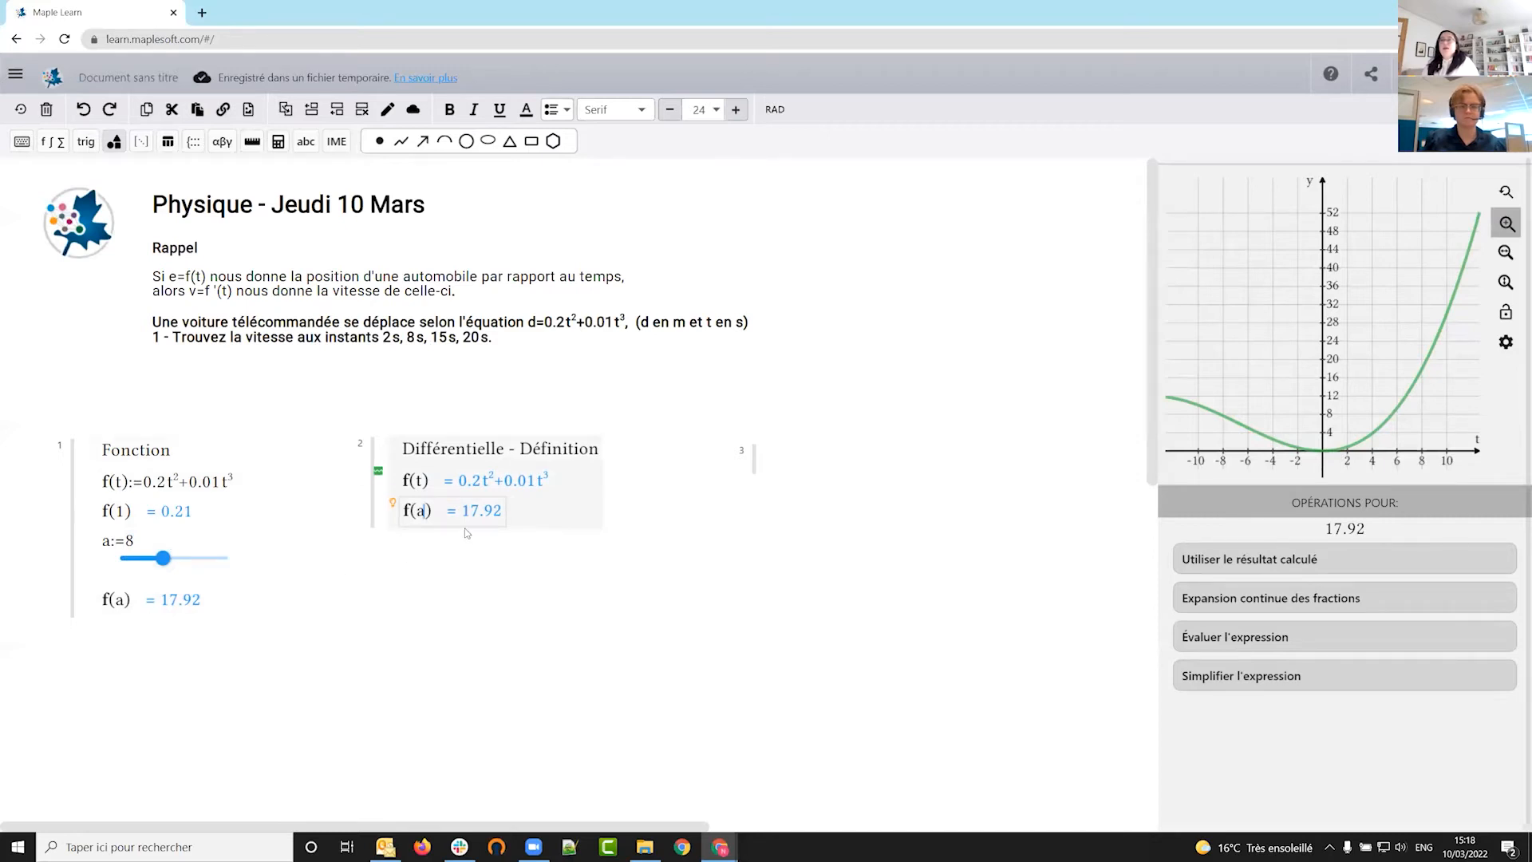
{"action": "left_click_drag", "start_coordinate": [410, 515], "coordinate": [509, 518]}
{"action": "type", "text": "a:="}
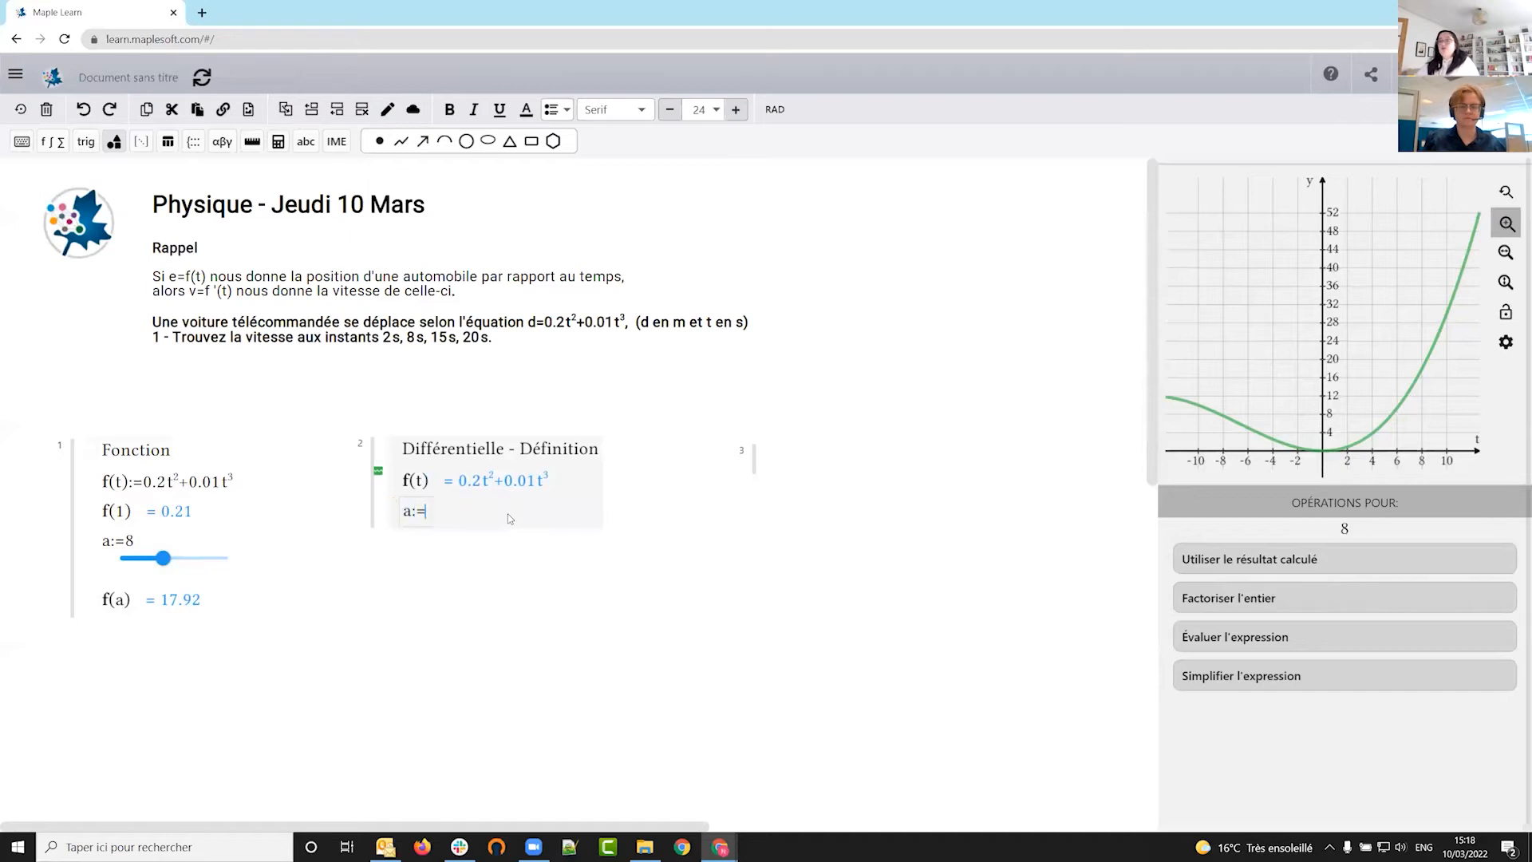
{"action": "type", "text": "6"}
{"action": "key", "text": "Return"}
{"action": "type", "text": "f(a"}
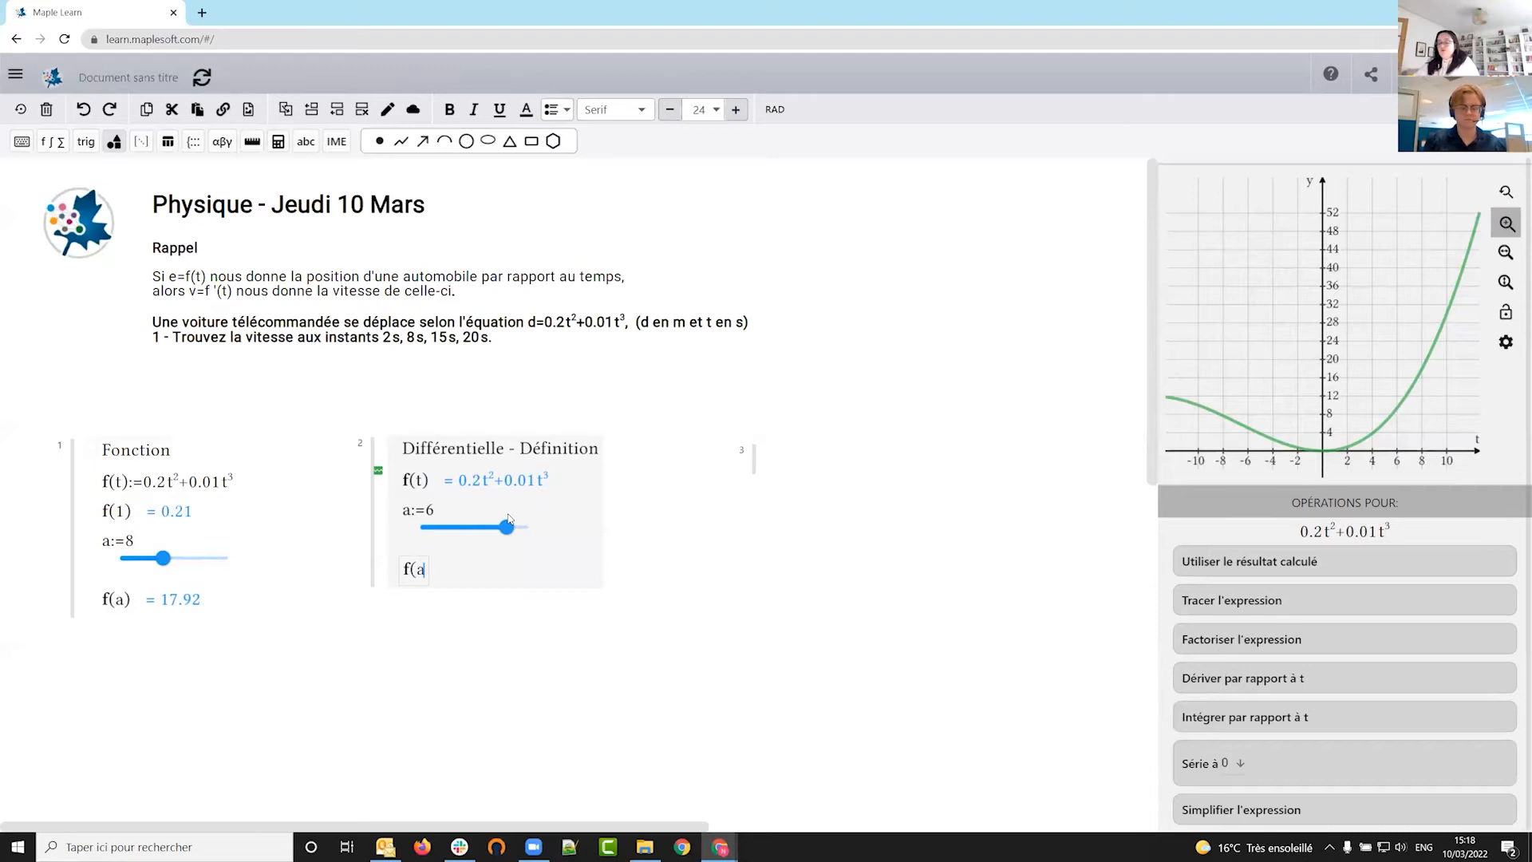
{"action": "type", "text": ")"}
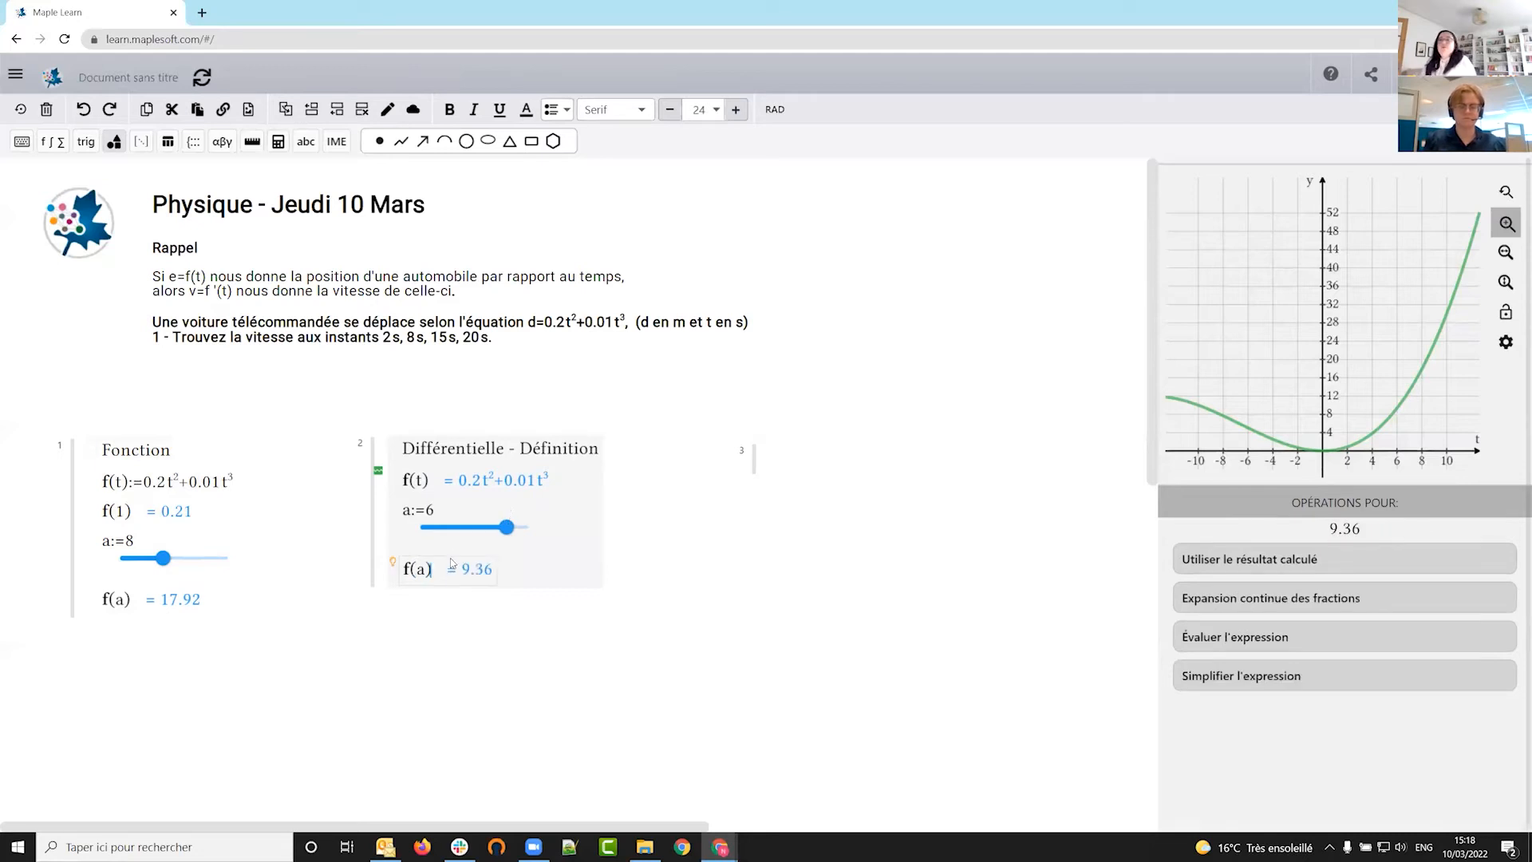
- Slide the second group's a to 2 and the "Fonction" group's a to 11
{"action": "left_click_drag", "start_coordinate": [506, 528], "coordinate": [474, 533]}
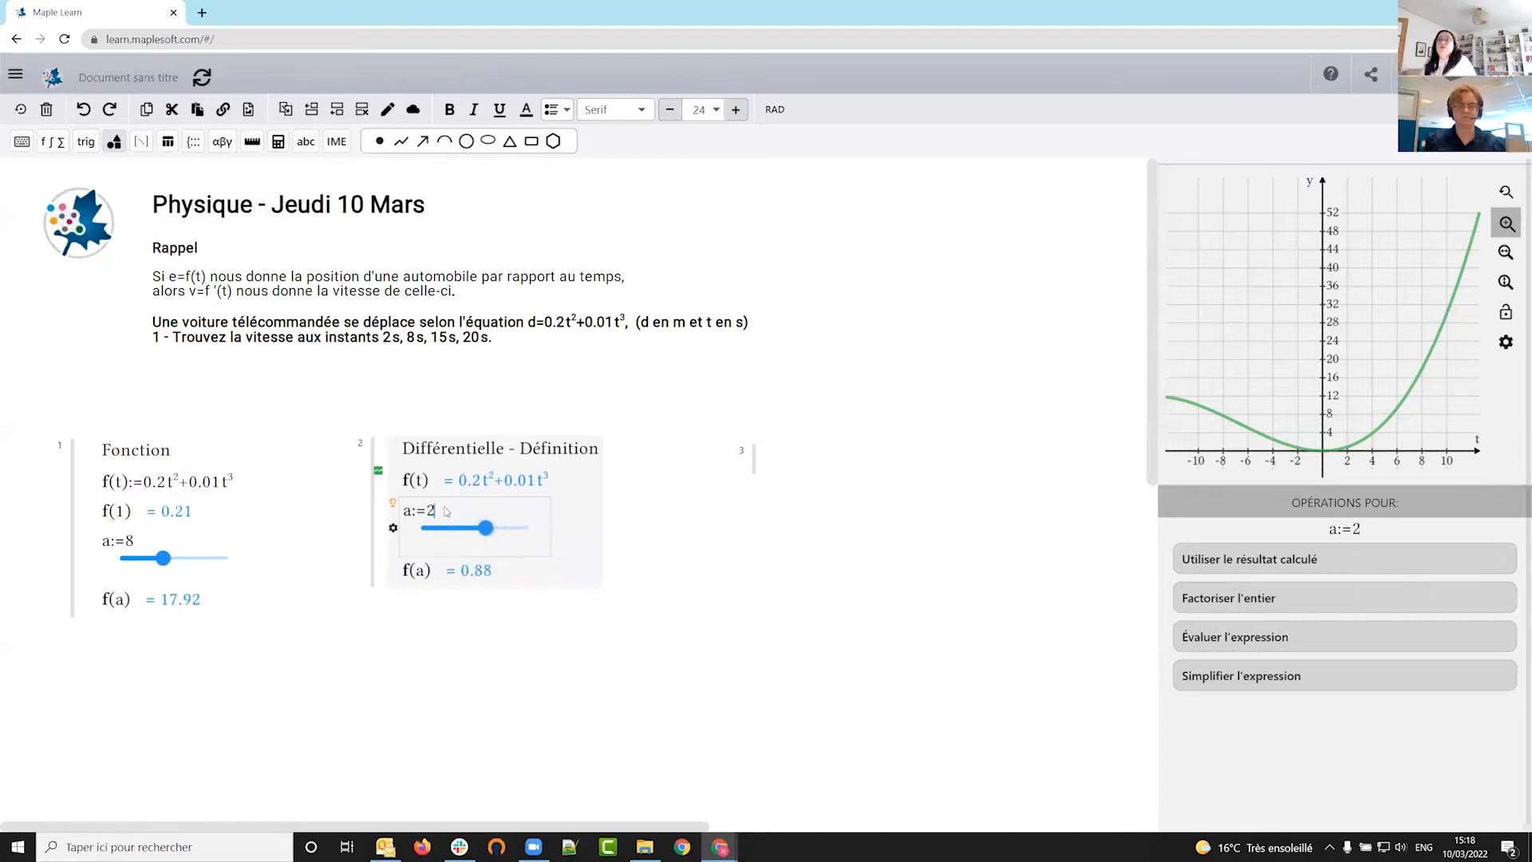
{"action": "left_click_drag", "start_coordinate": [163, 559], "coordinate": [180, 559]}
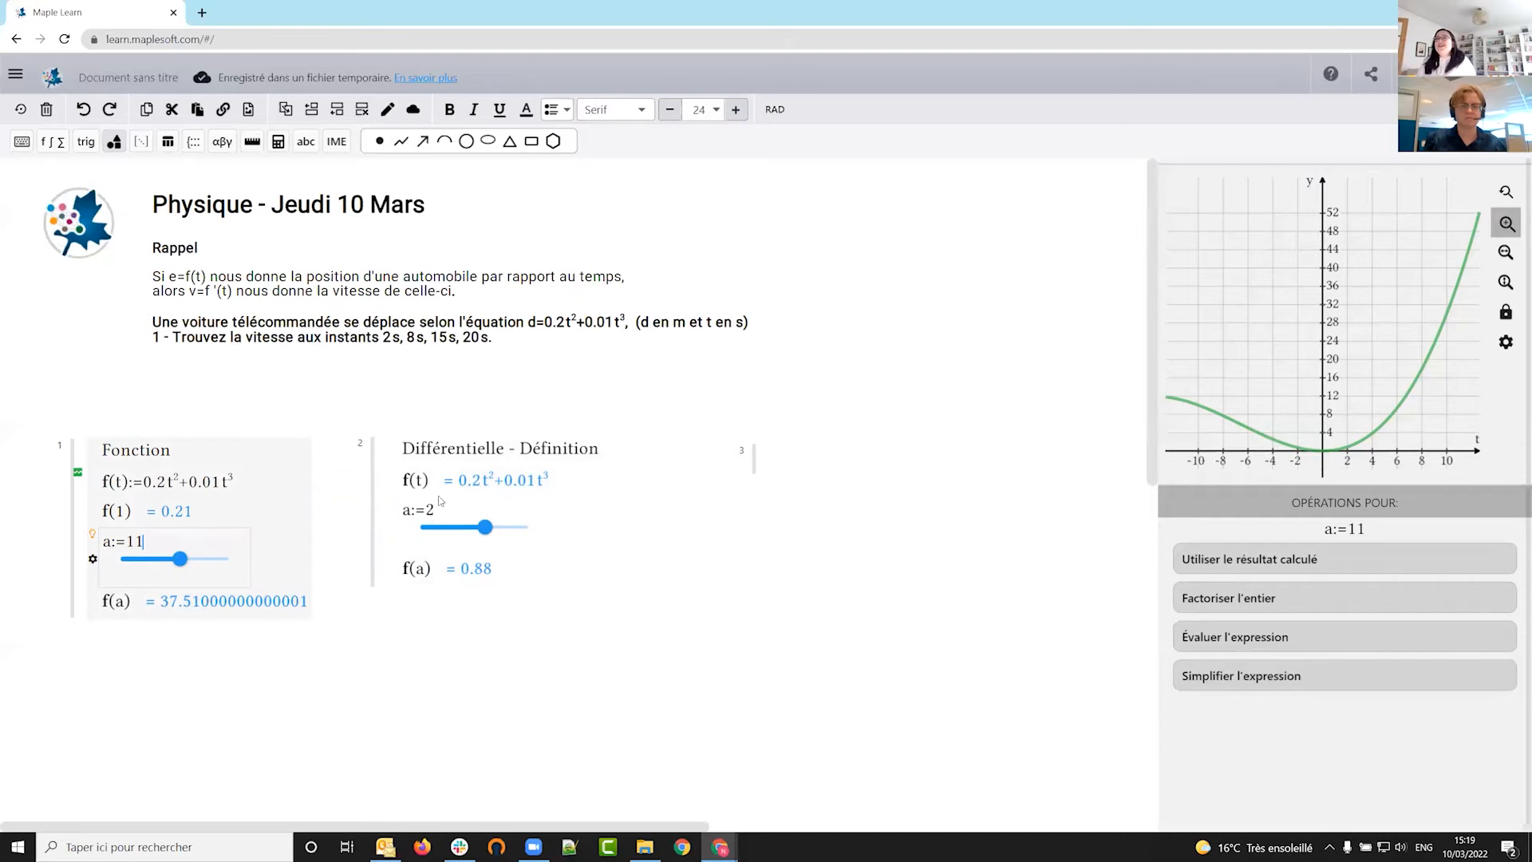
- Delete the line assigning a in the "Différentielle - Définition" group
{"action": "left_click", "coordinate": [435, 508]}
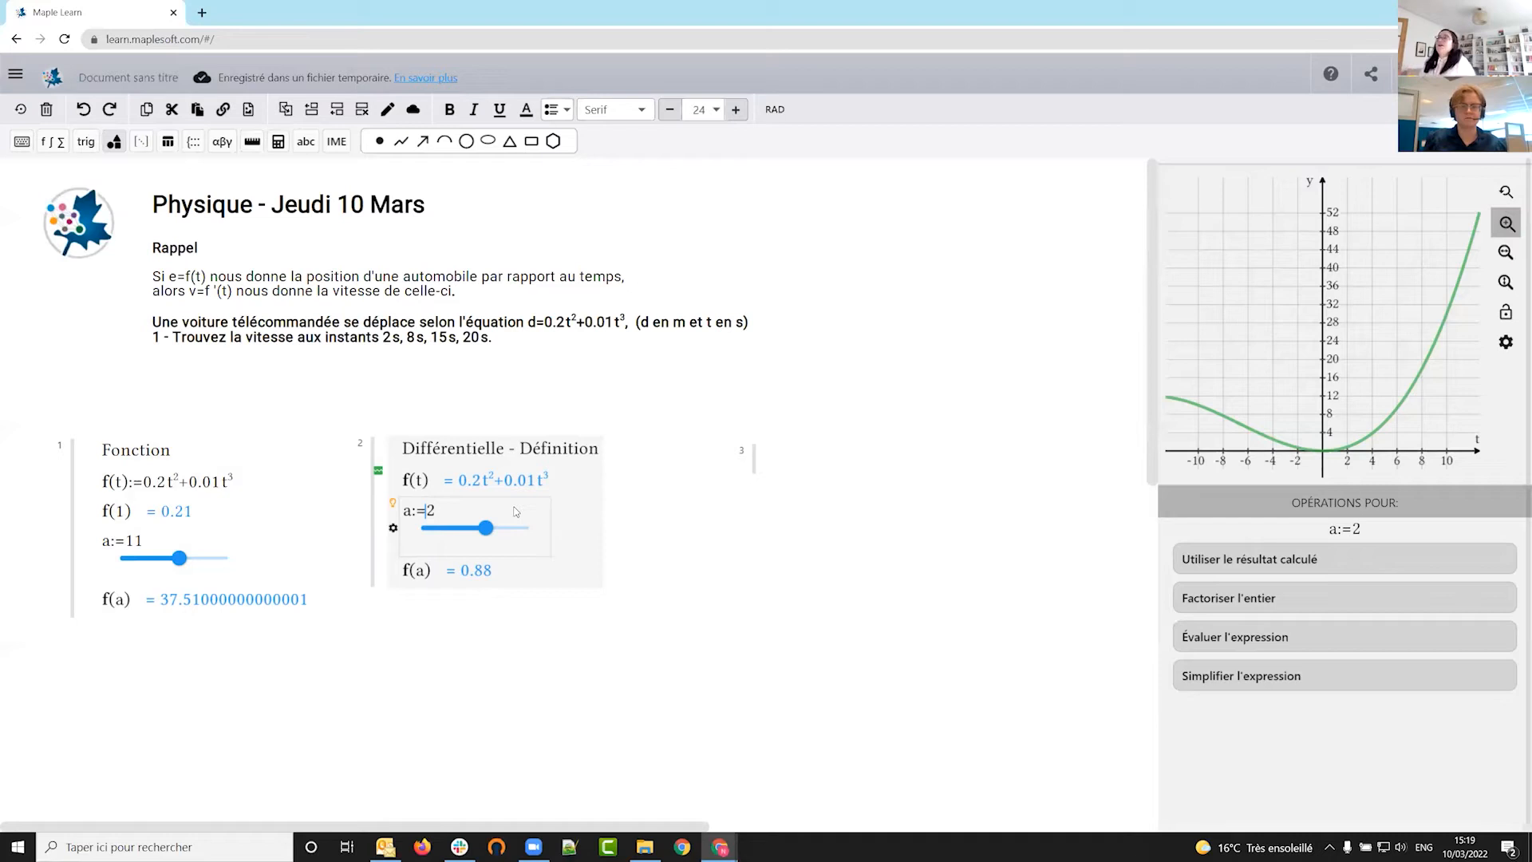
{"action": "left_click", "coordinate": [362, 112]}
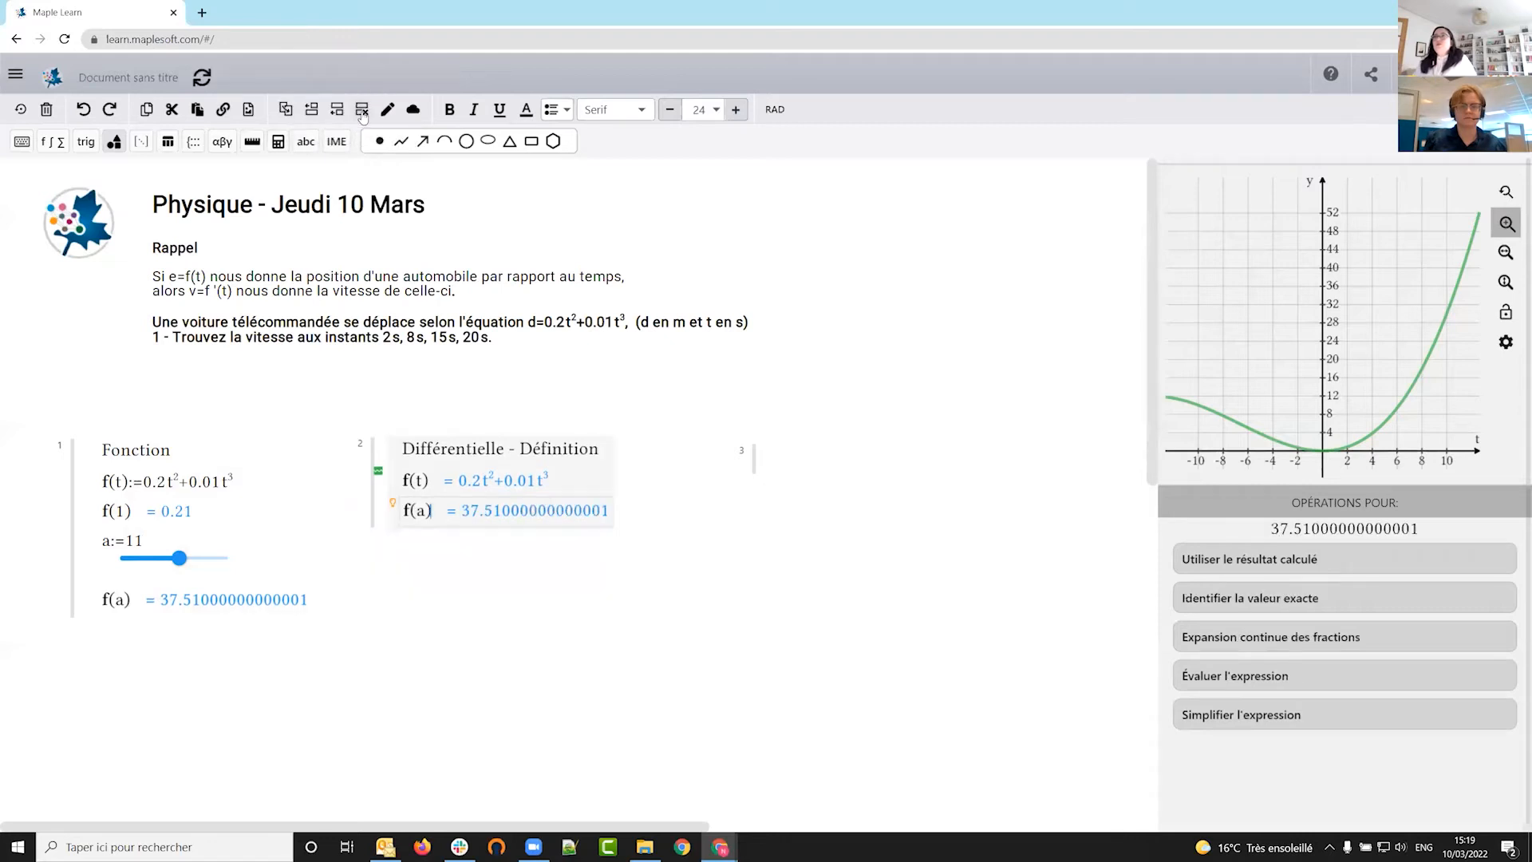
- Replace the f(a) line in the second group with a French sentence defining the derivative at t=a as the tangent's slope at t=a
{"action": "left_click", "coordinate": [362, 112]}
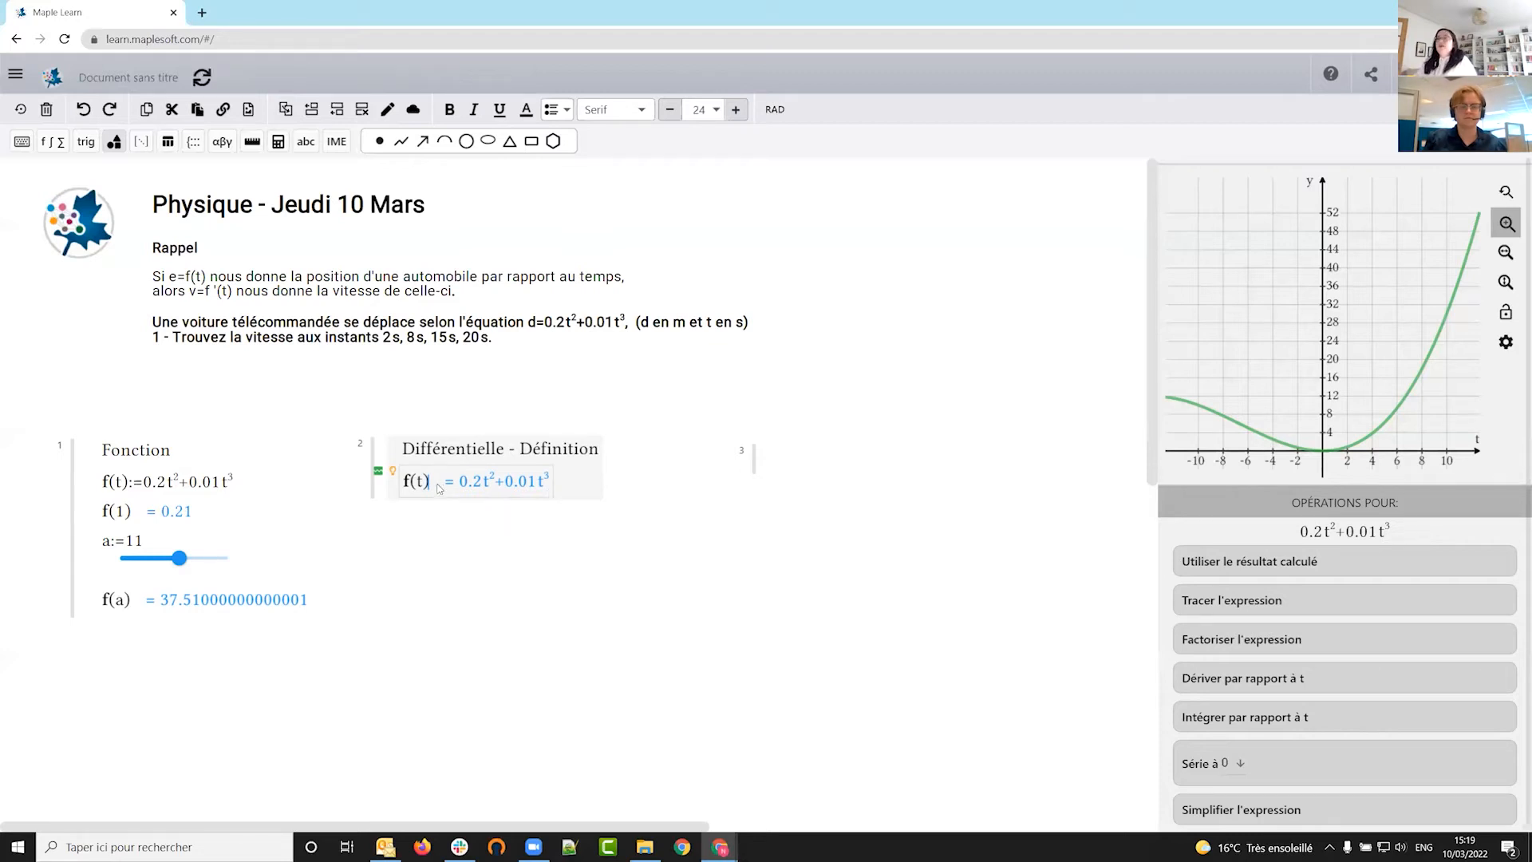
{"action": "key", "text": "Return"}
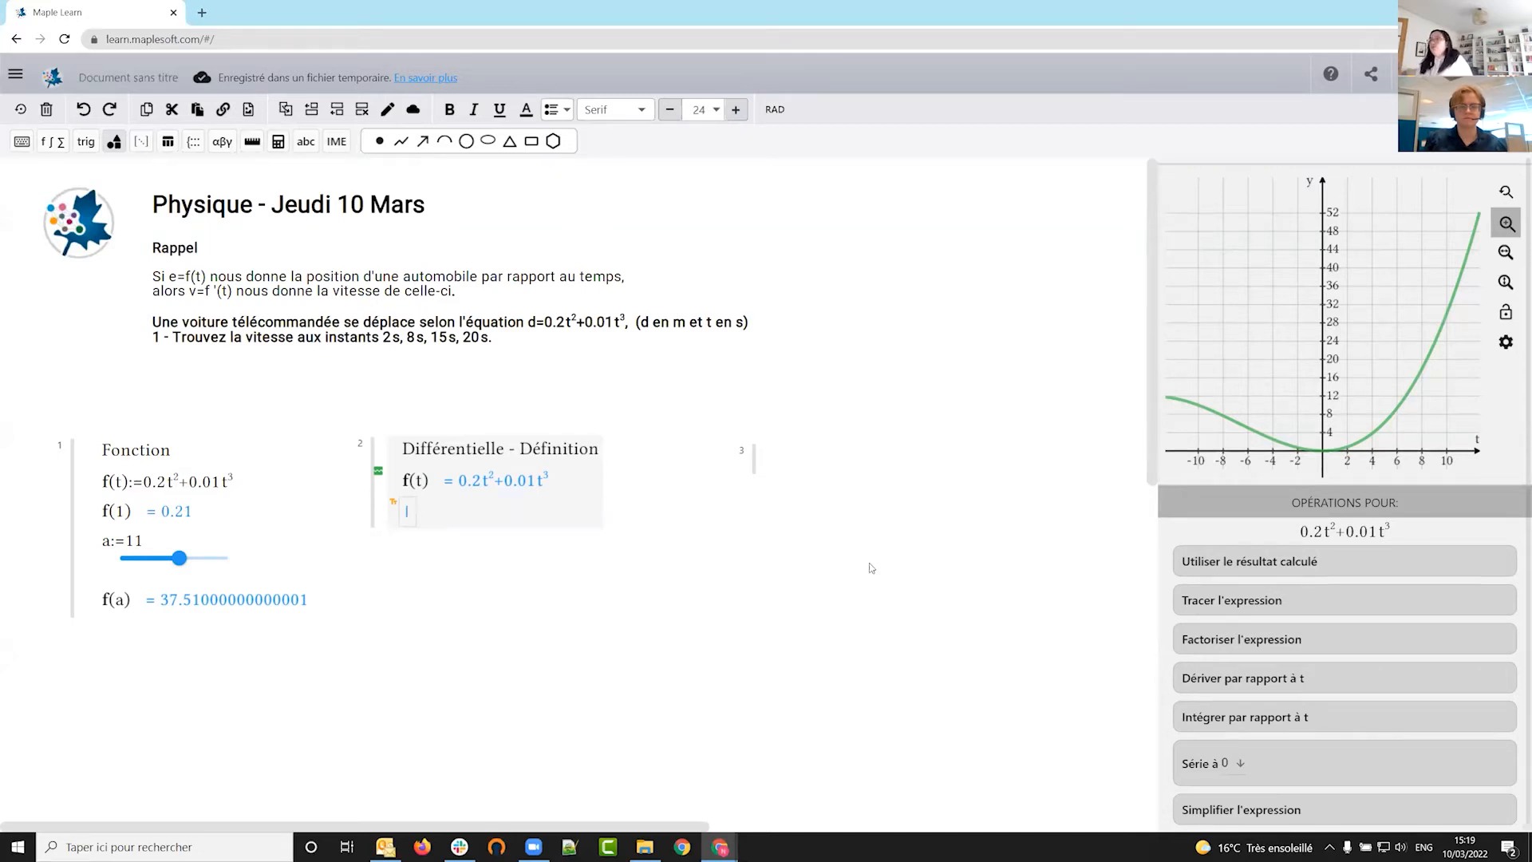
{"action": "type", "text": "La dérivée de la fonction f(t) à un instant t=a correspond à la pente de la tangeante de cette fonction à l'instant t=a"}
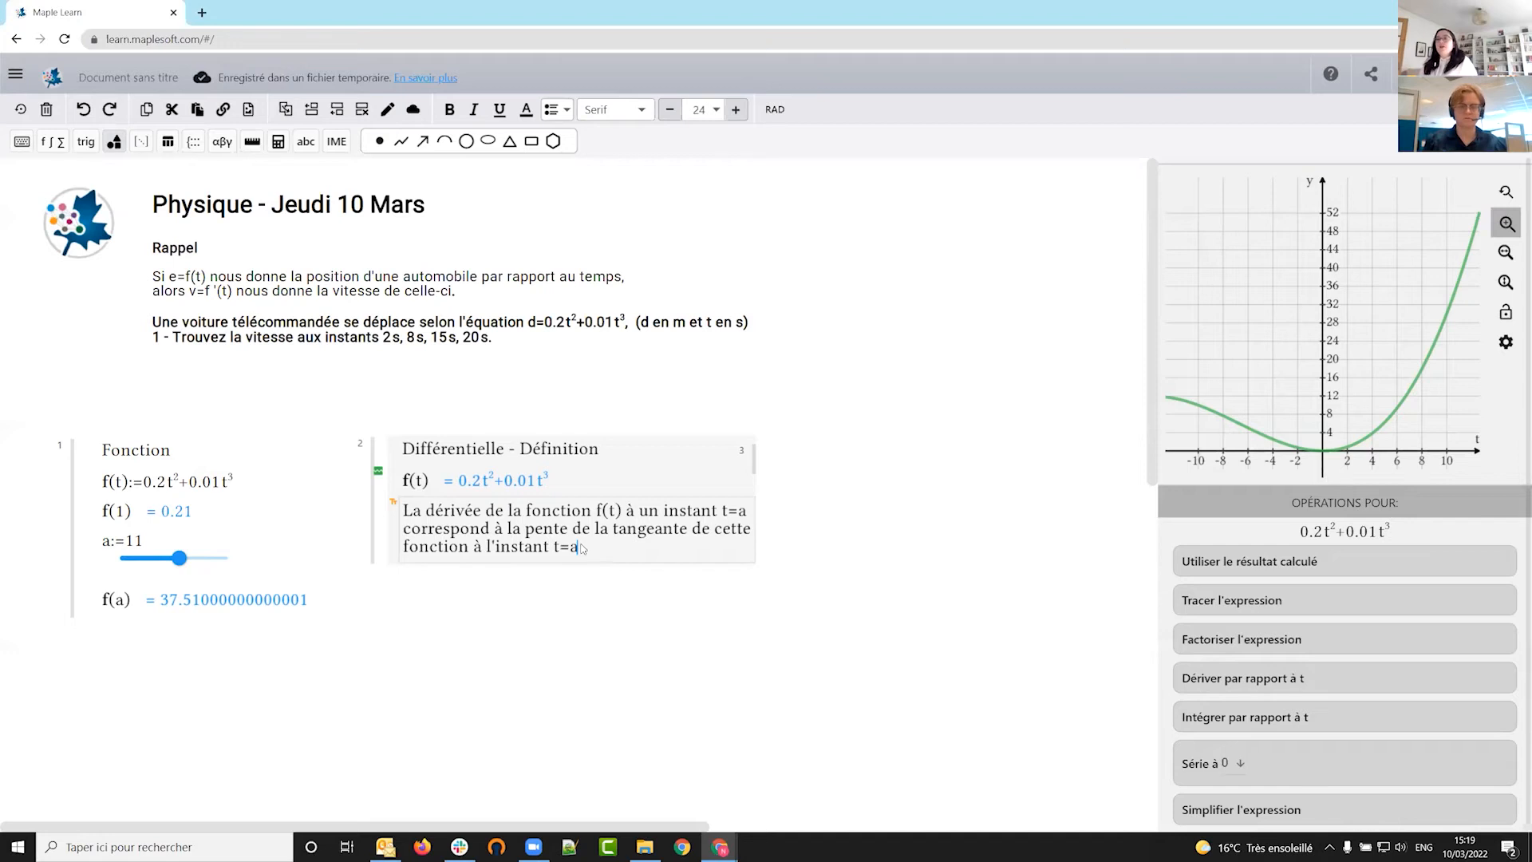
- Add a French sentence saying the tangent's slope can be estimated by the secant's slope between t=a and t=a+h, with h near 0
{"action": "key", "text": "Return"}
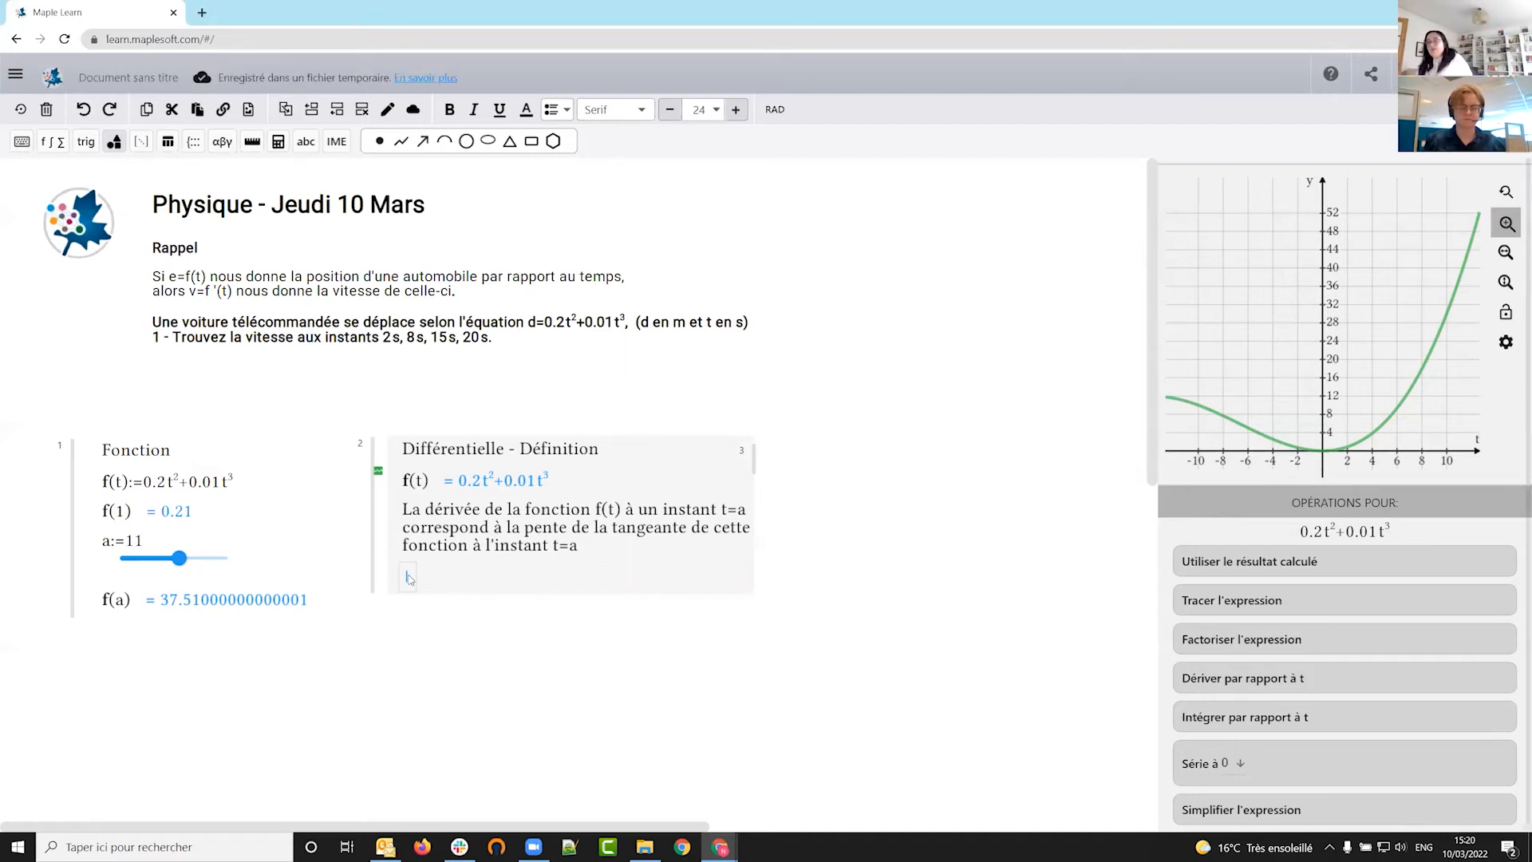
{"action": "type", "text": "La pente de la tangeante peut être éstimée en mesurant la pente de la secante entre t=a et t=a+h avec h proche de 0."}
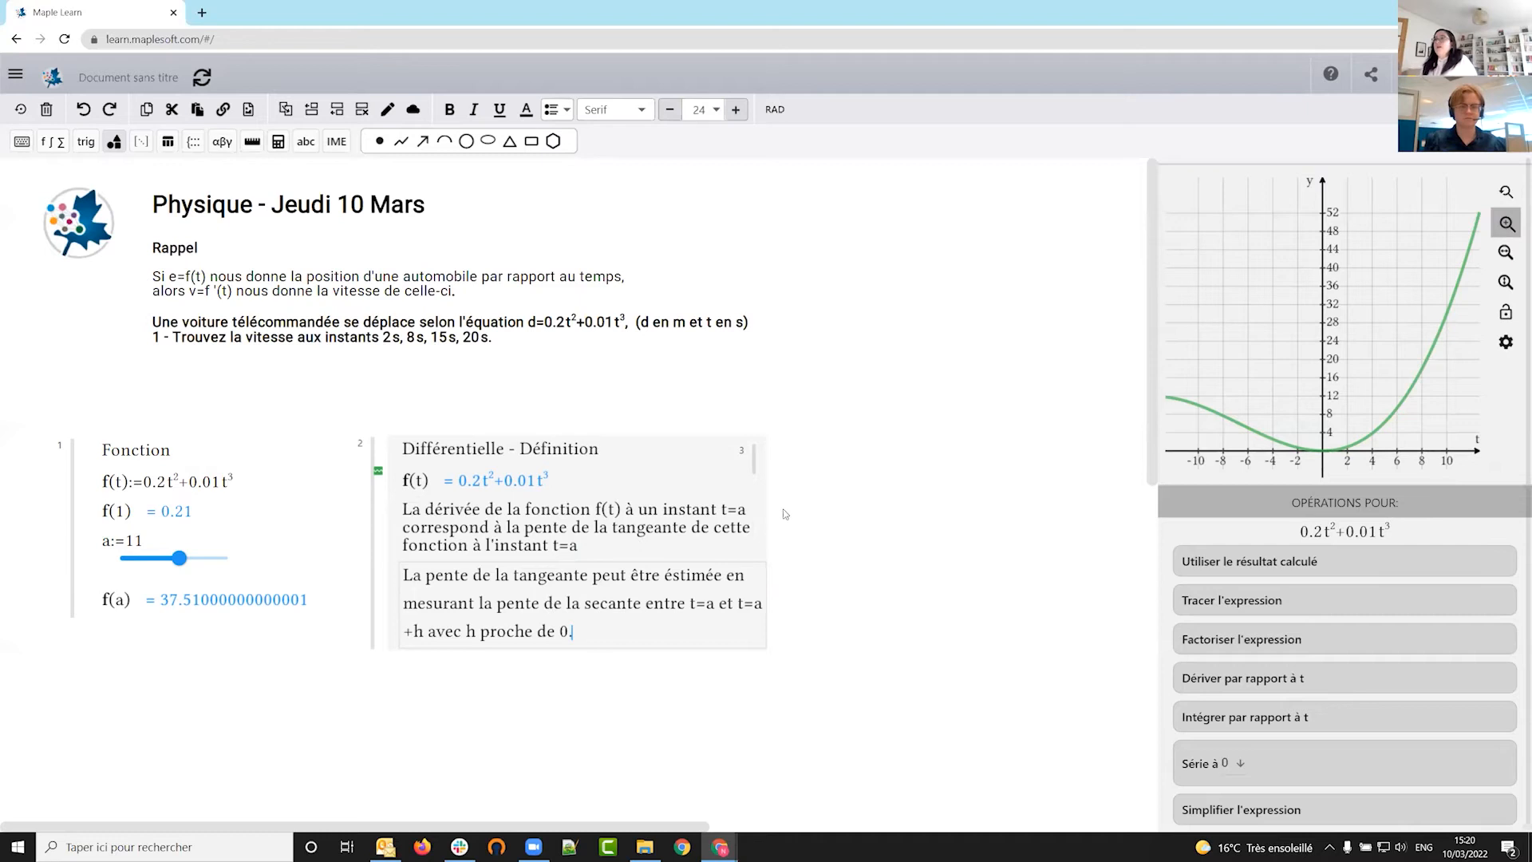
{"action": "left_click", "coordinate": [484, 604]}
{"action": "left_click", "coordinate": [587, 636]}
- Assign h:=1 below the explanatory text and set its slider's lower limit to 0
{"action": "key", "text": "Return"}
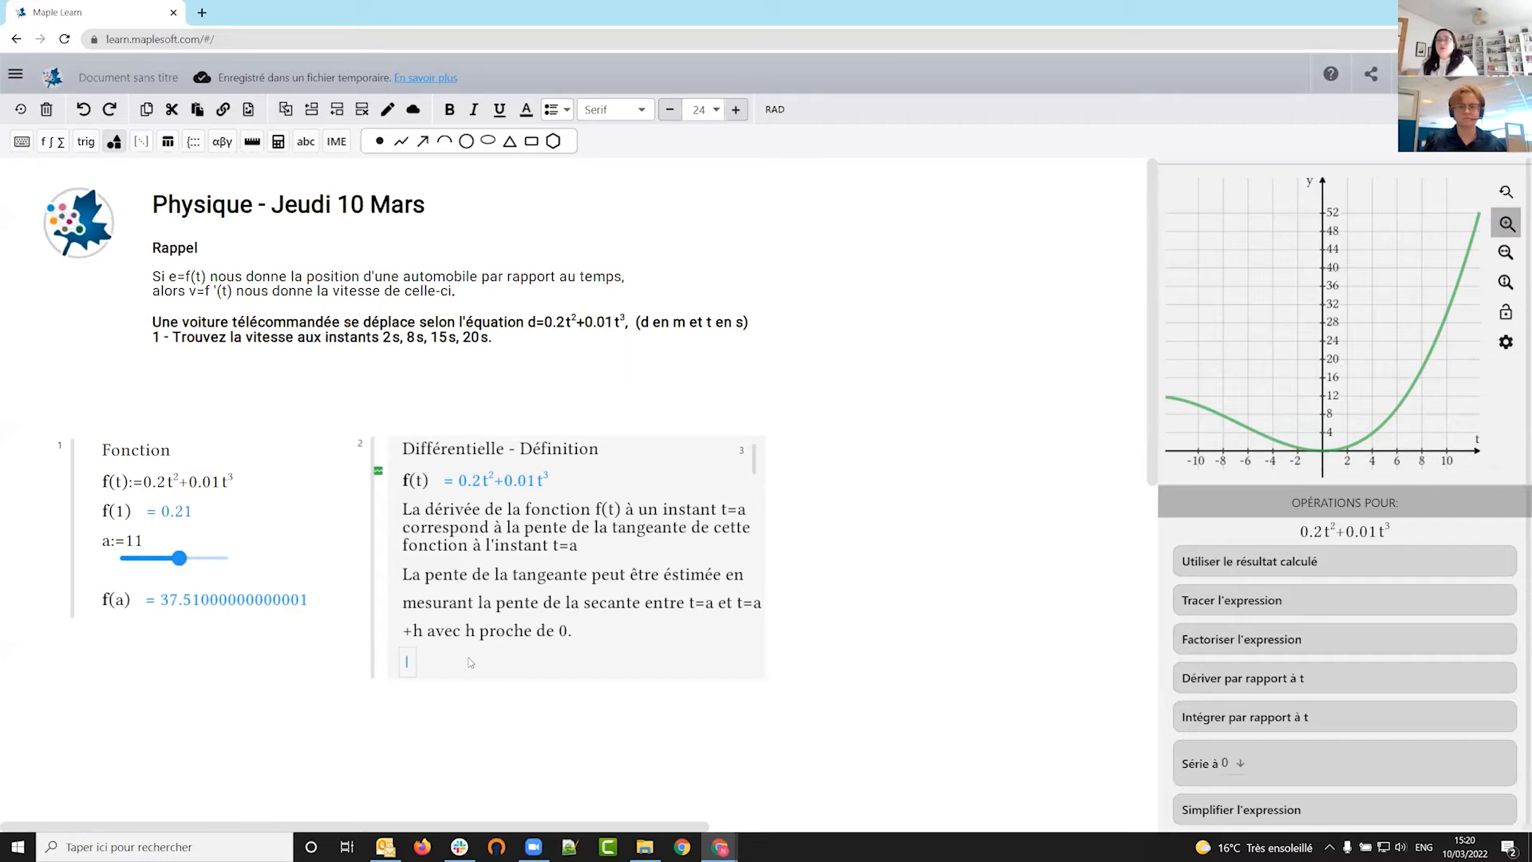
{"action": "type", "text": "h:="}
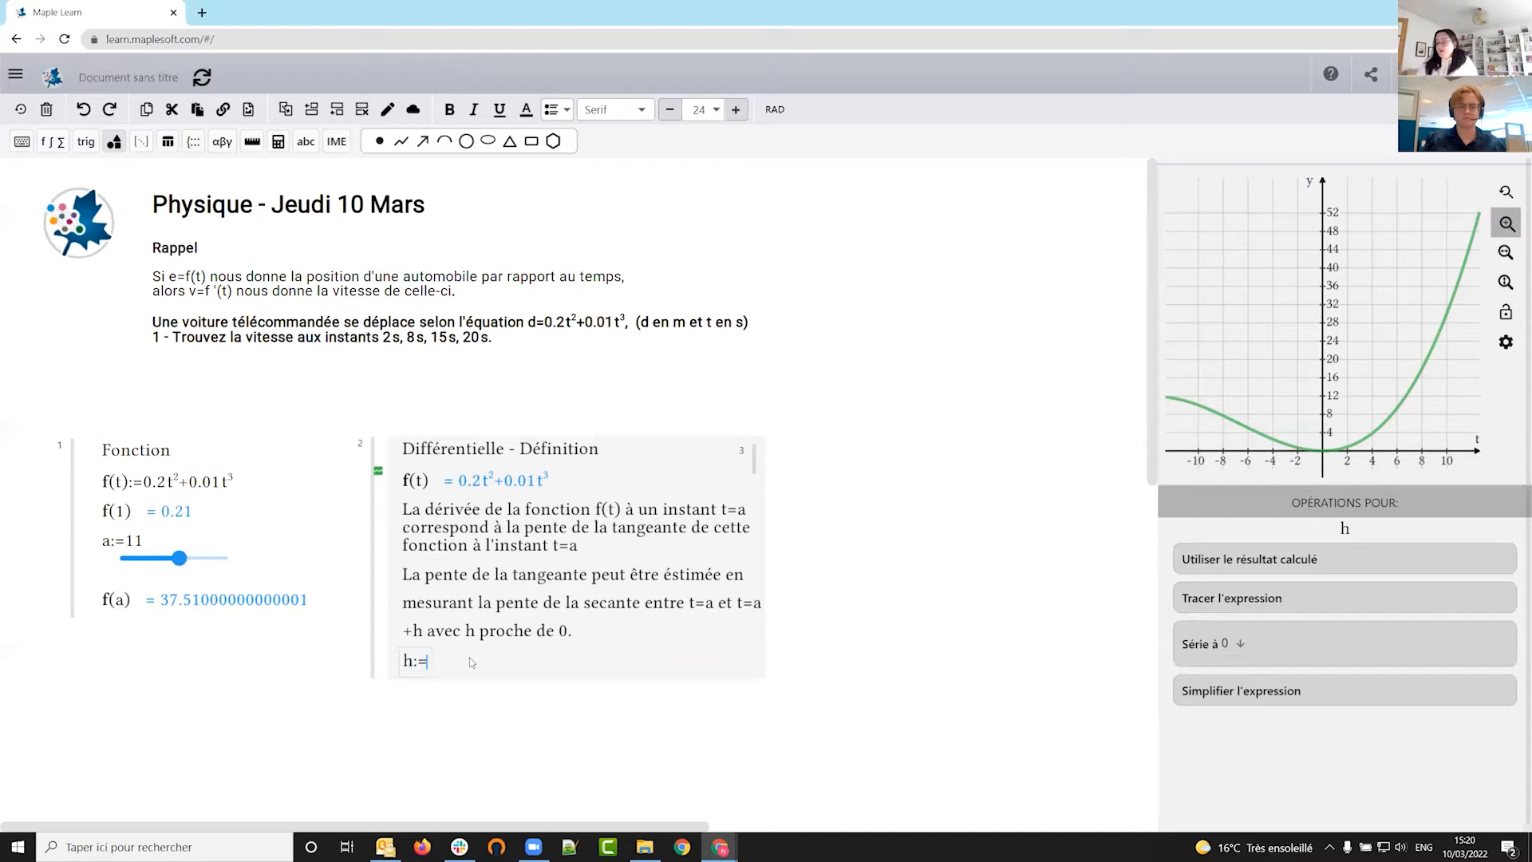
{"action": "type", "text": "1"}
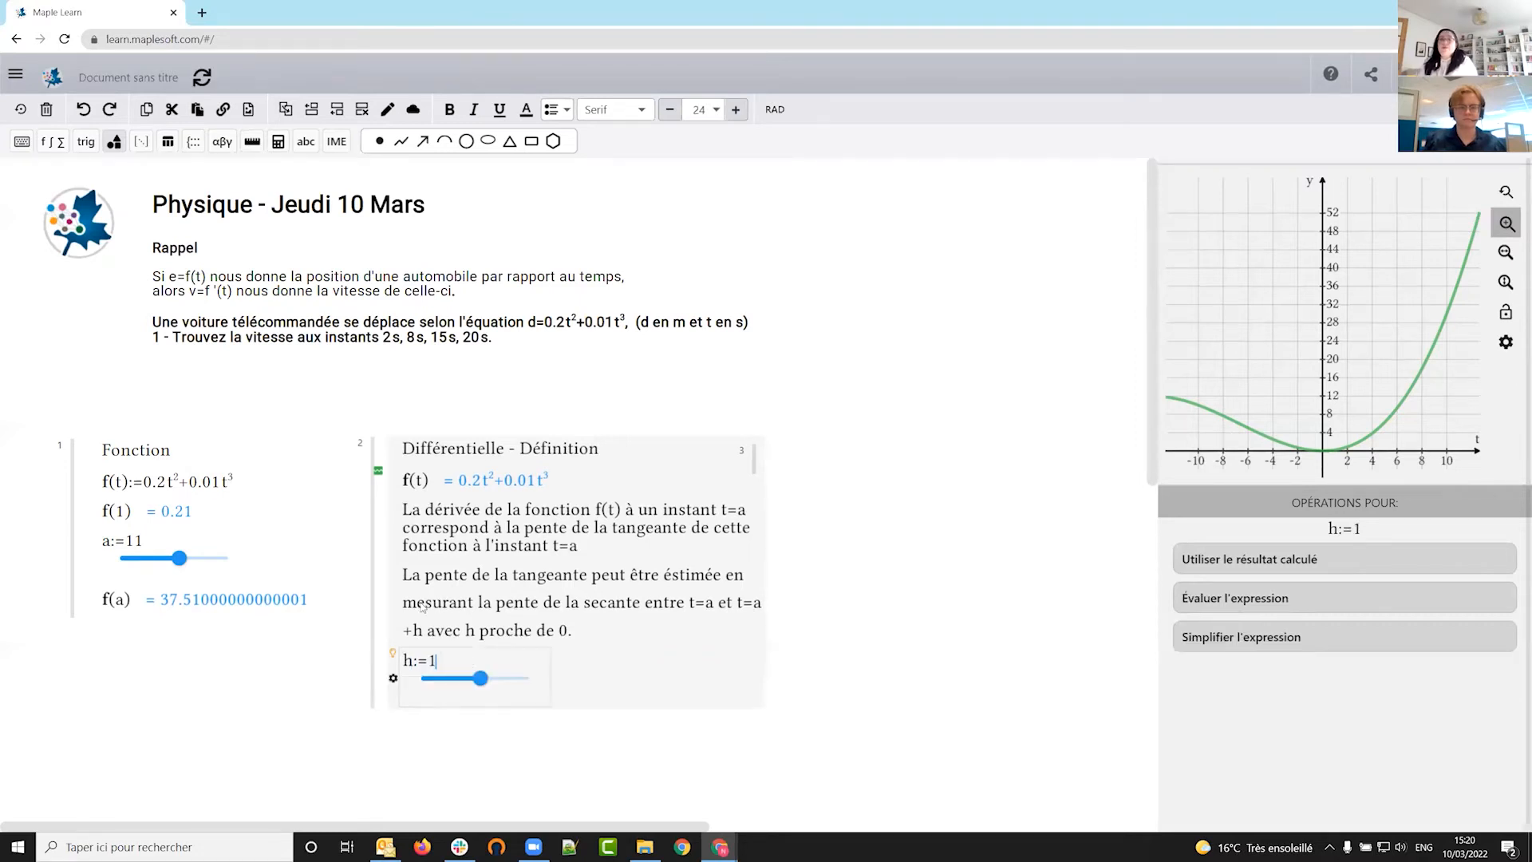
{"action": "left_click", "coordinate": [393, 679]}
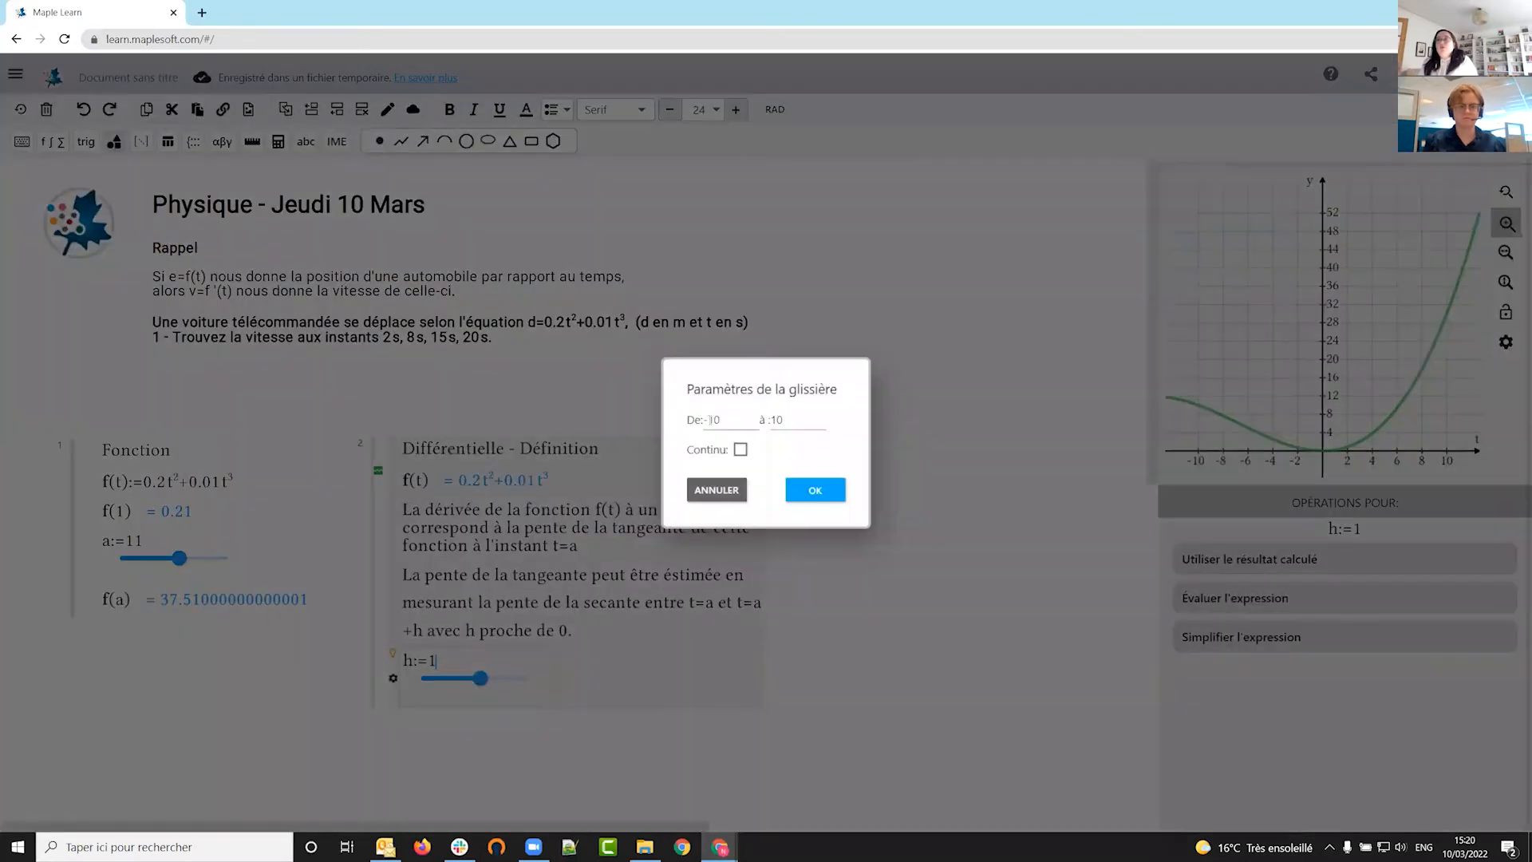
{"action": "type", "text": "-"}
{"action": "type", "text": "0"}
{"action": "left_click", "coordinate": [805, 490]}
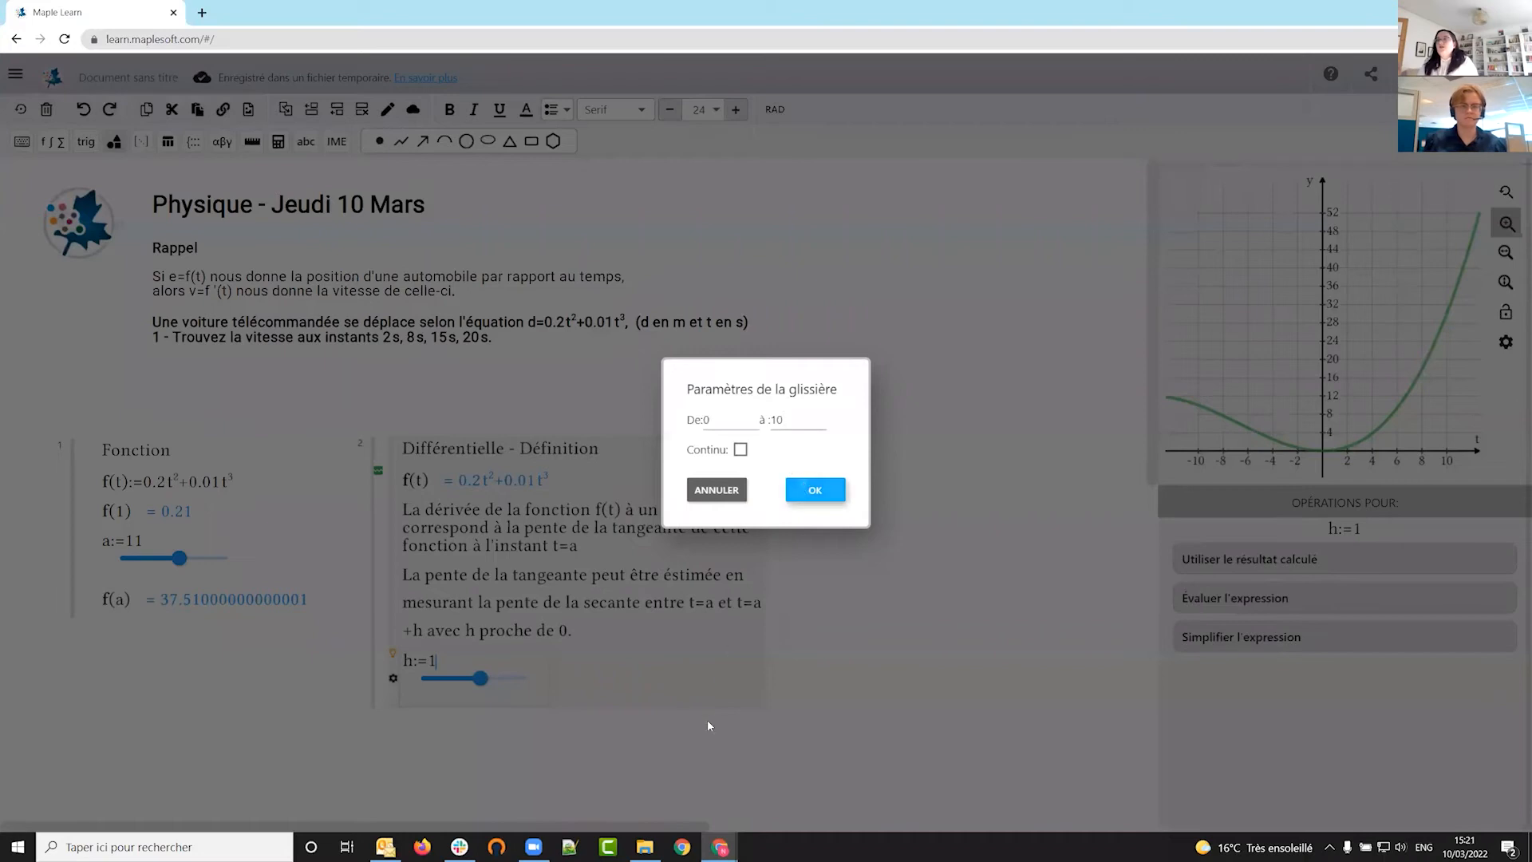
- Below the h slider, add the label "Pente de la sécante:" and the formula m=(f(t+h)-f(t))/h as text
{"action": "key", "text": "Return"}
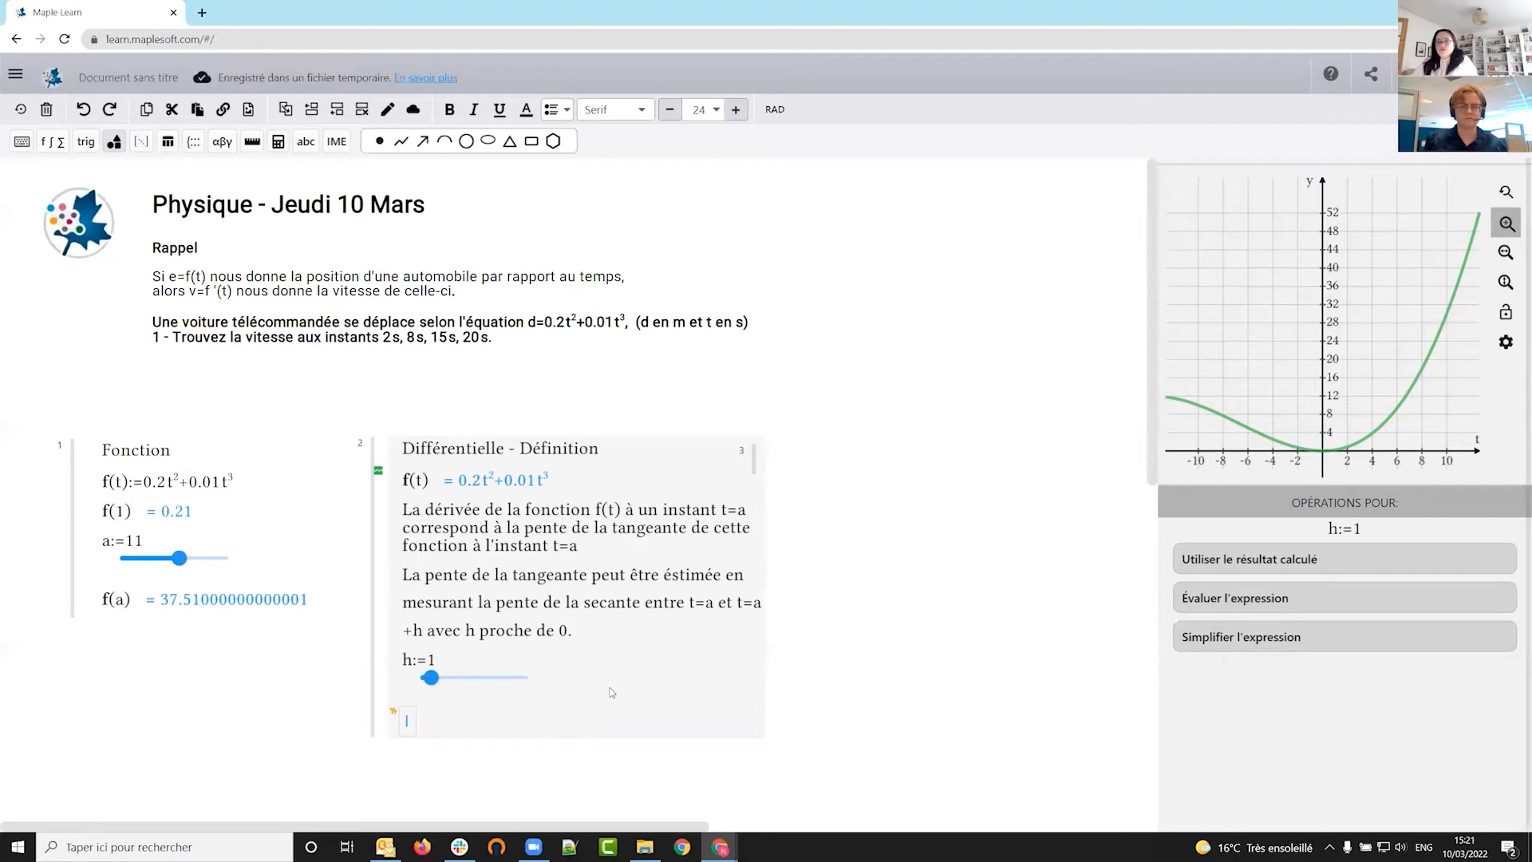
{"action": "type", "text": "Pente"}
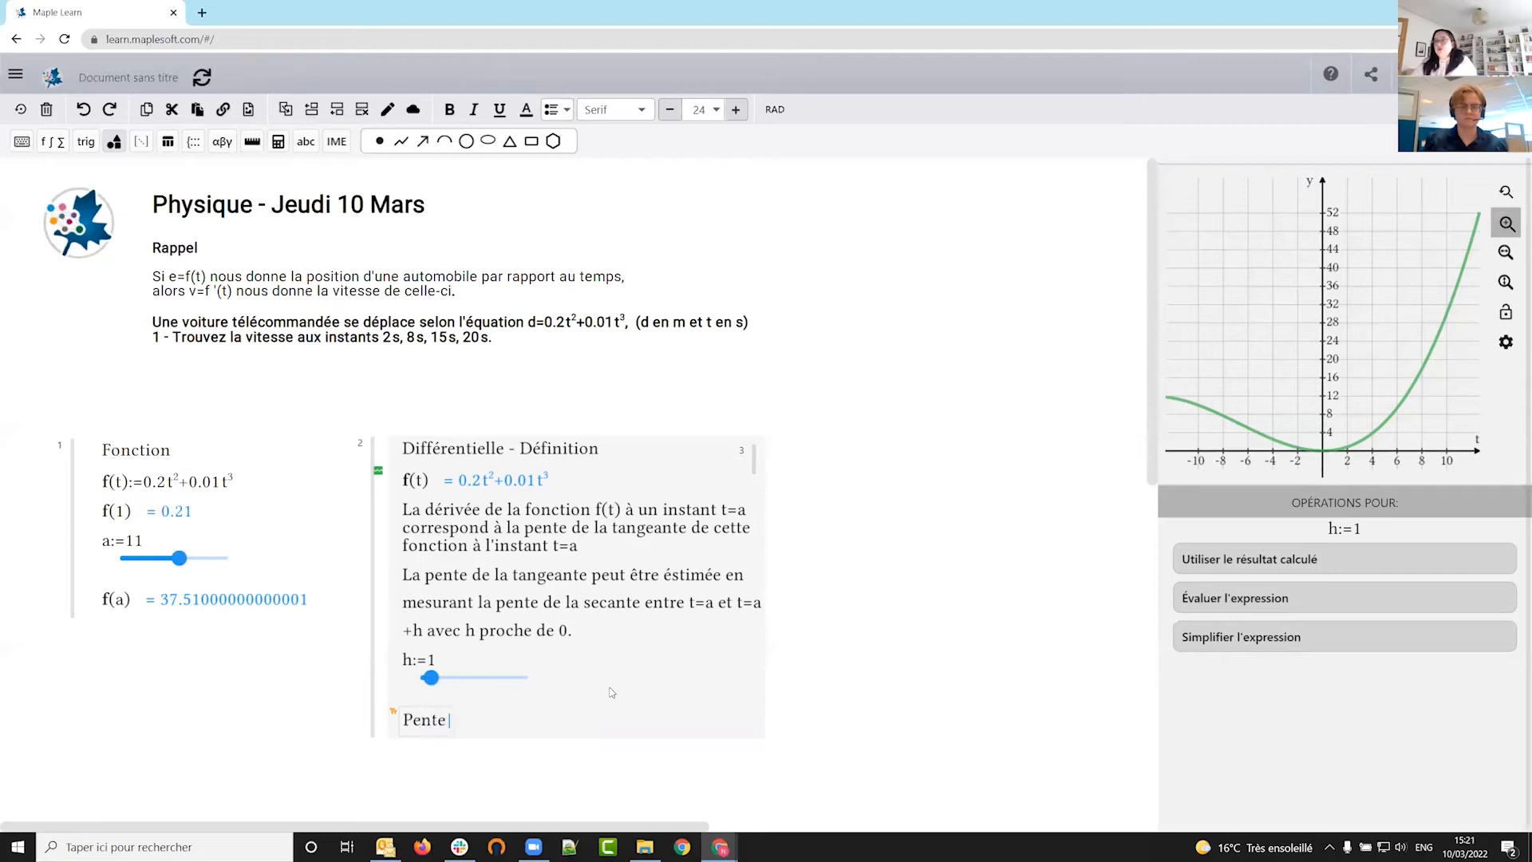
{"action": "type", "text": " de la sécante:"}
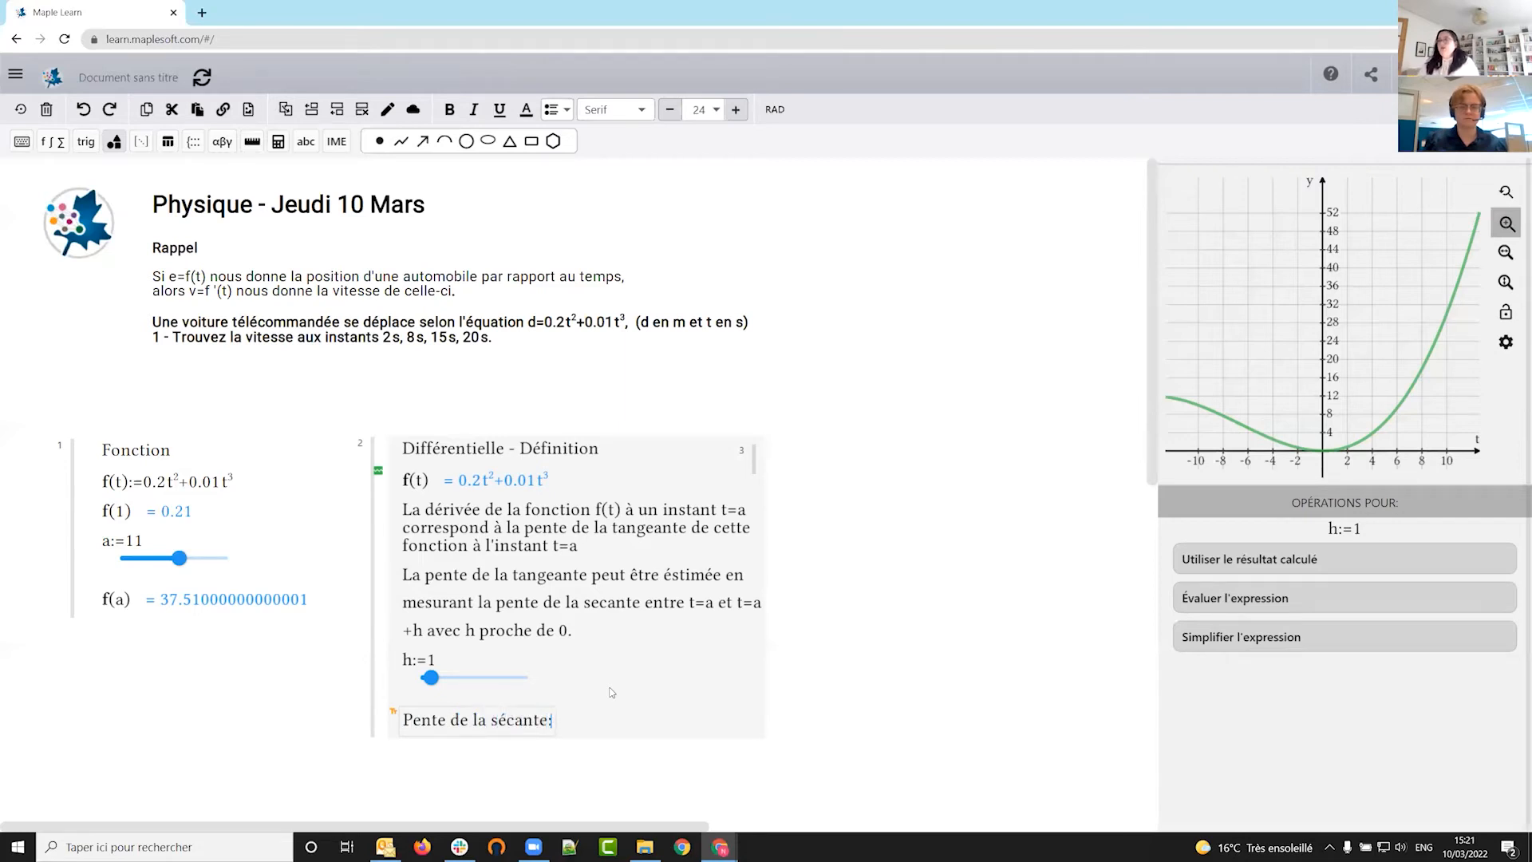
{"action": "key", "text": "Return"}
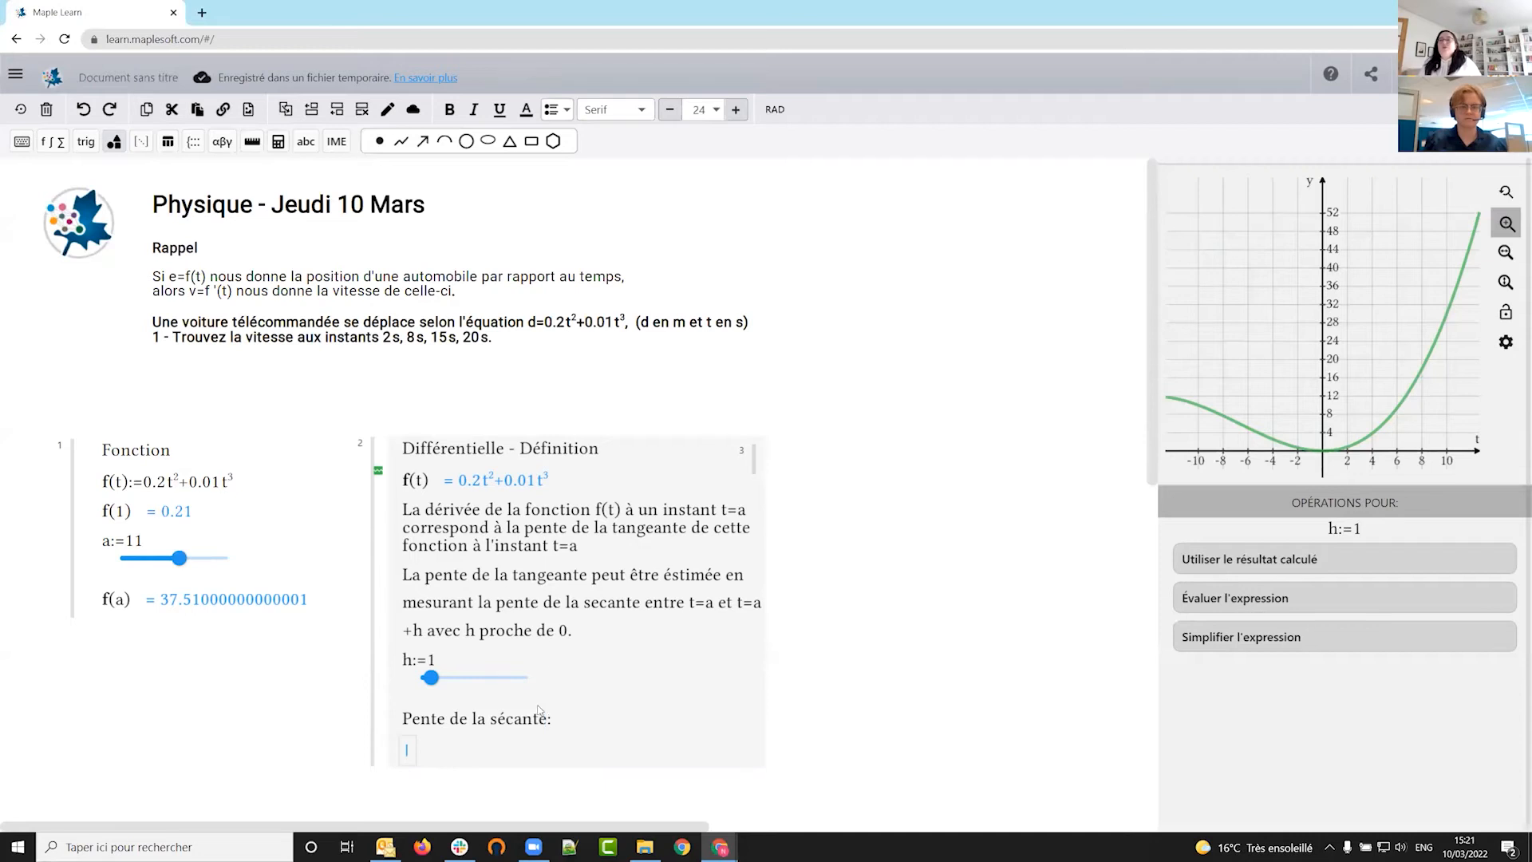
{"action": "left_click_drag", "start_coordinate": [1151, 389], "coordinate": [1151, 408]}
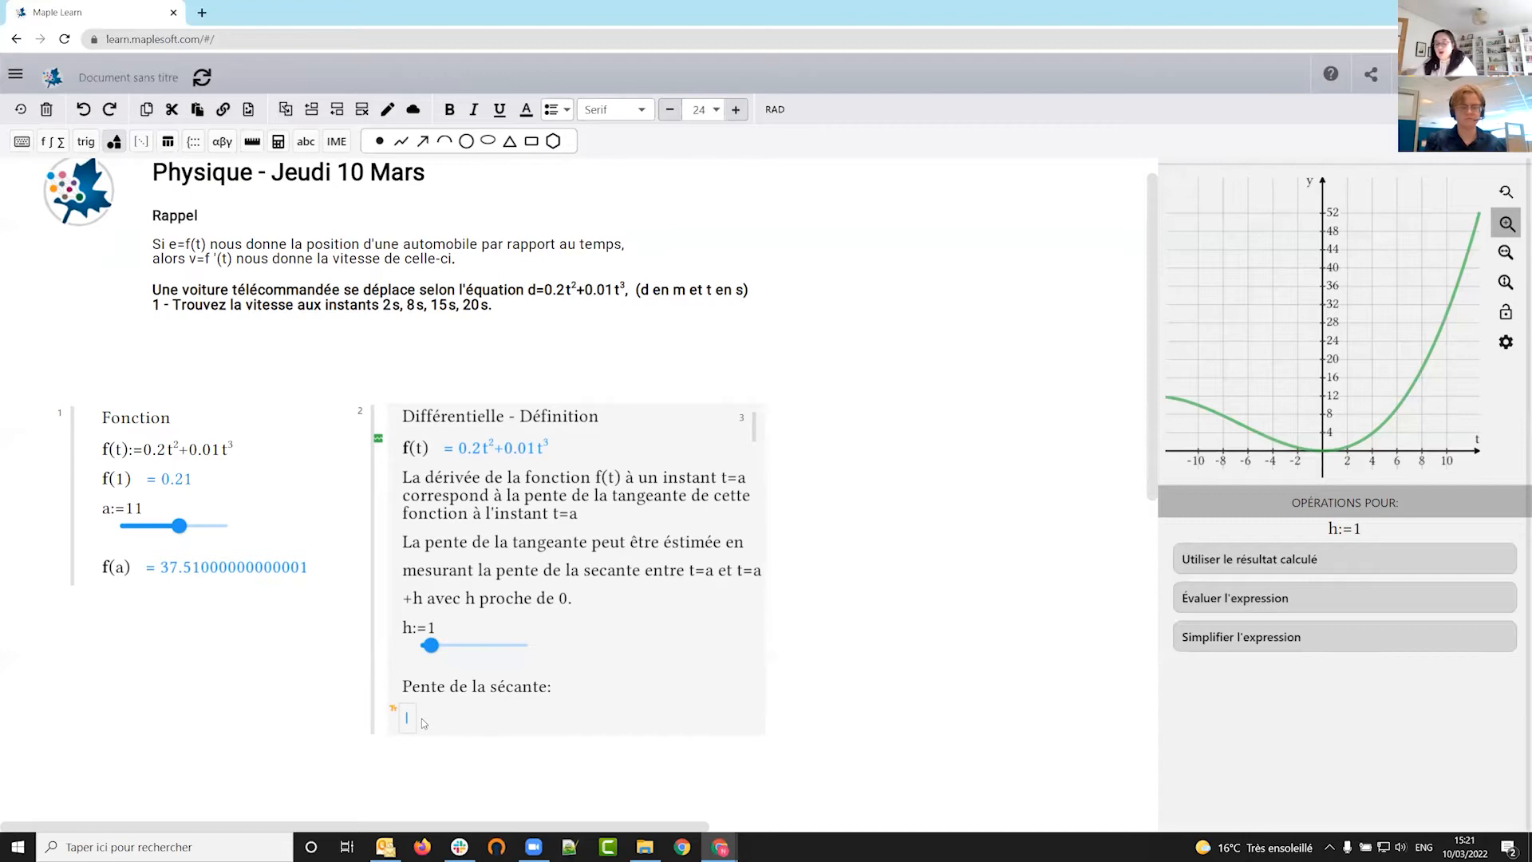
{"action": "type", "text": "m="}
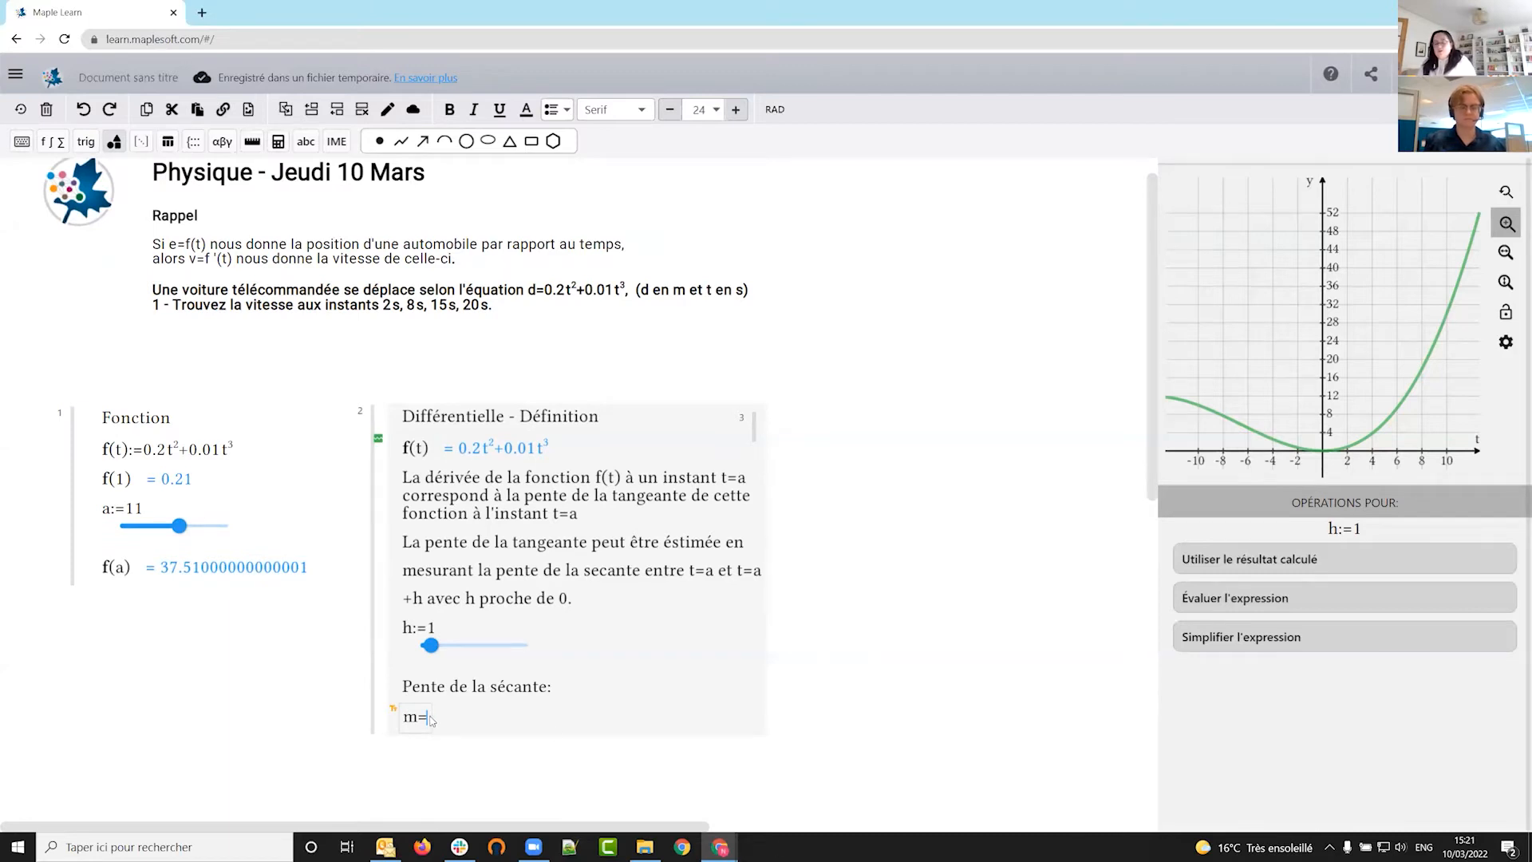
{"action": "type", "text": "(f(t+h)-f(t))/h"}
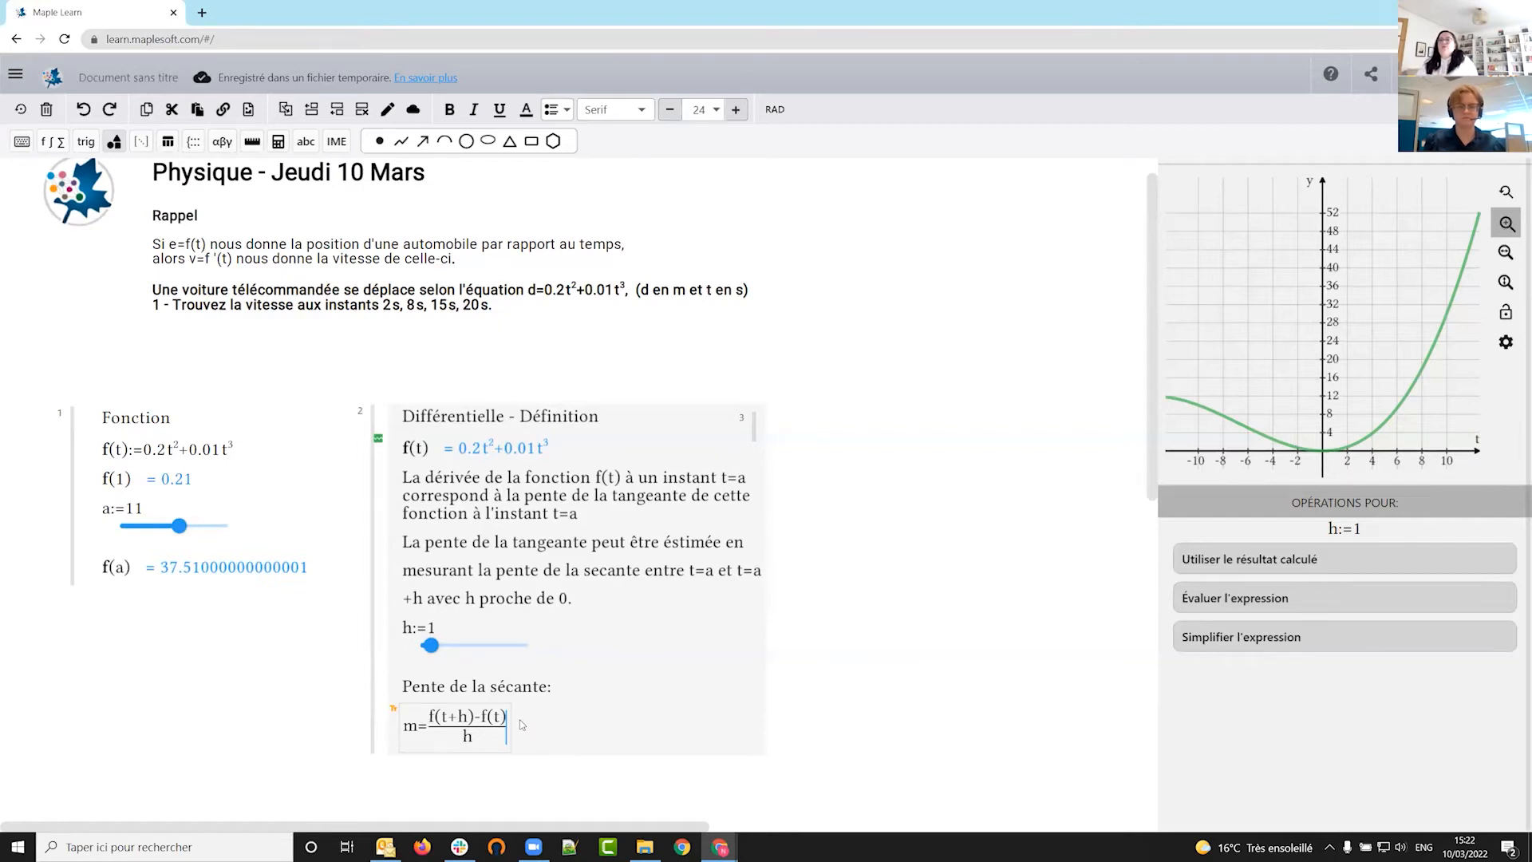
- Copy the secant slope formula to the line below and replace t with a, giving m=(f(a+h)-f(a))/h
{"action": "key", "text": "Return"}
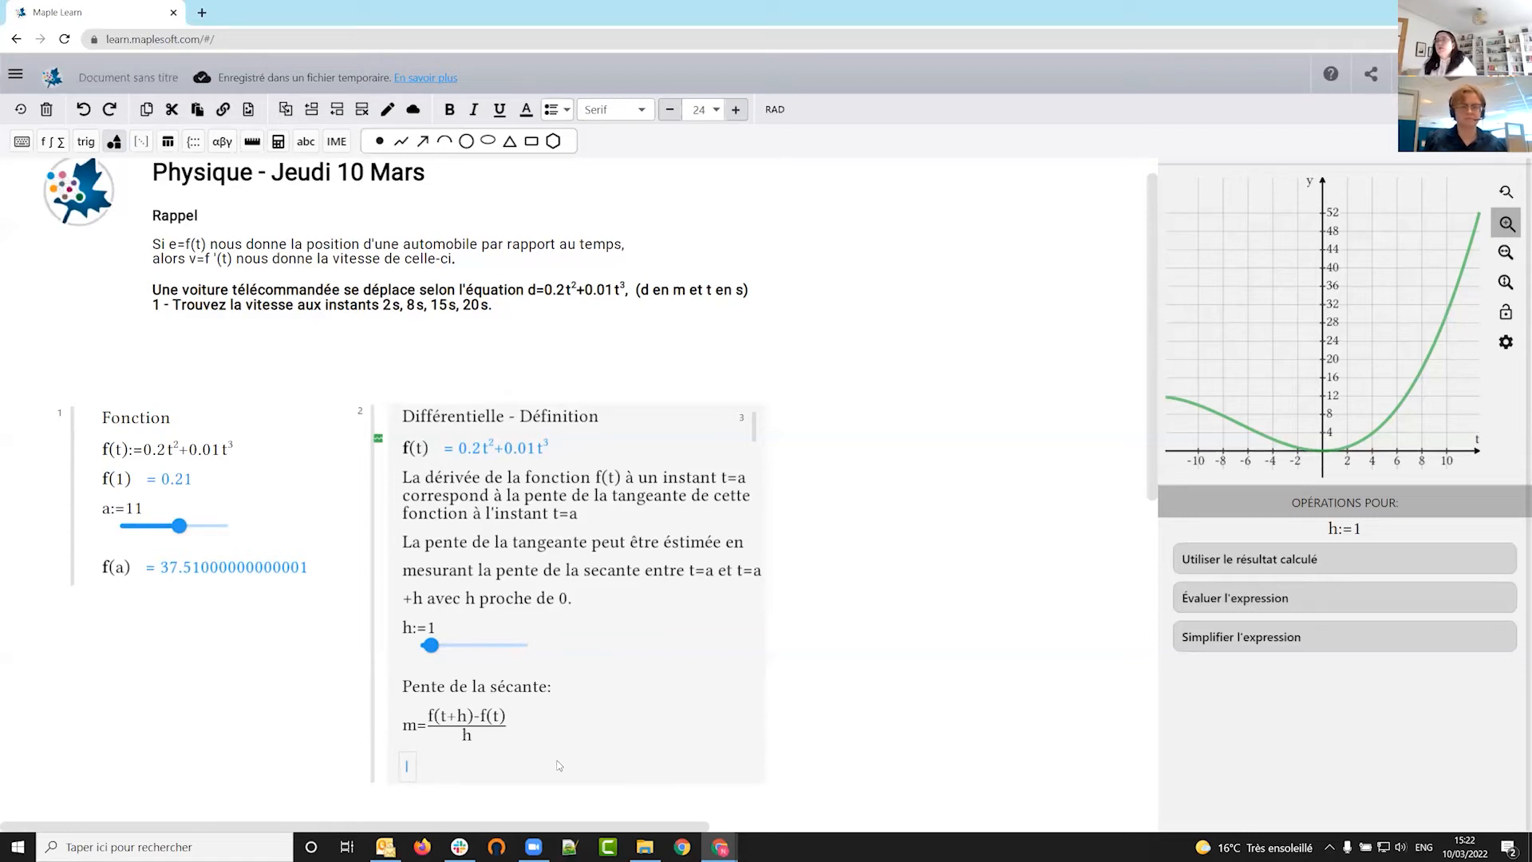
{"action": "left_click", "coordinate": [409, 726]}
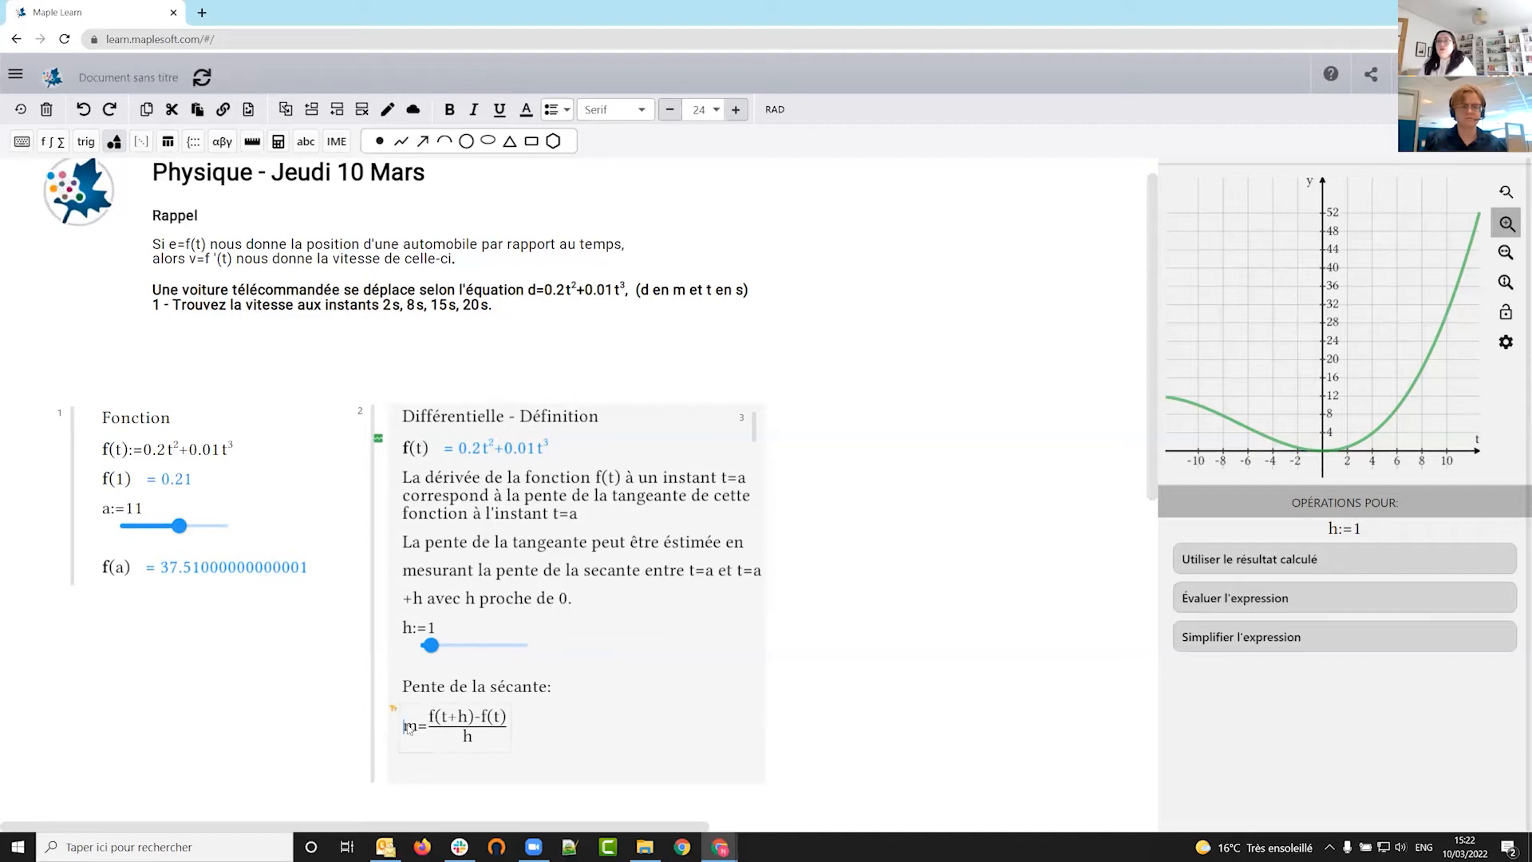
{"action": "left_click_drag", "start_coordinate": [407, 726], "coordinate": [493, 730]}
{"action": "key", "text": "ctrl+c"}
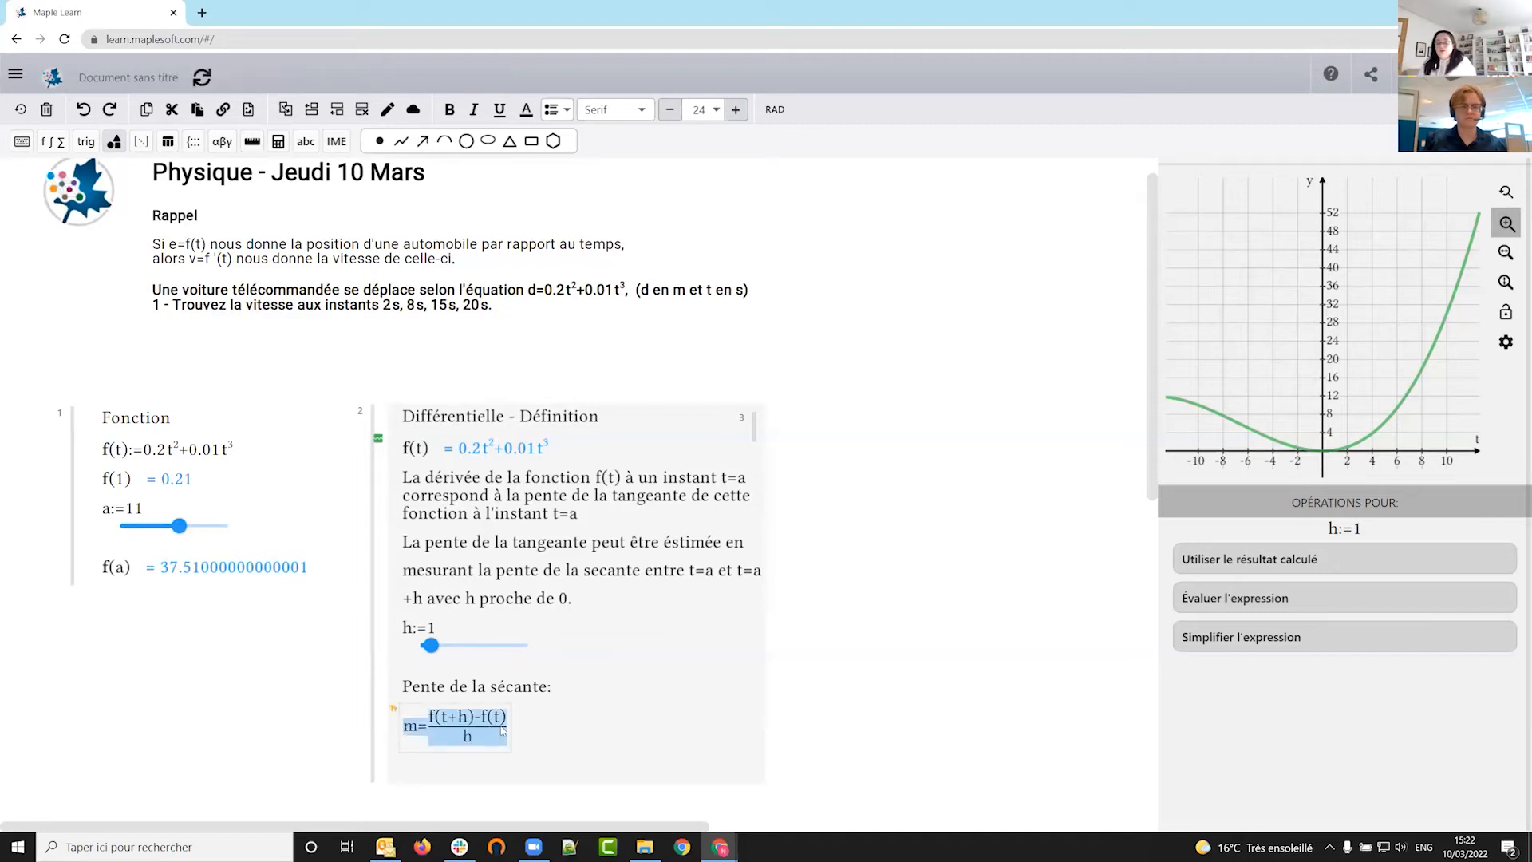
{"action": "left_click", "coordinate": [411, 767]}
{"action": "key", "text": "ctrl+v"}
{"action": "left_click", "coordinate": [447, 776]}
{"action": "type", "text": "a"}
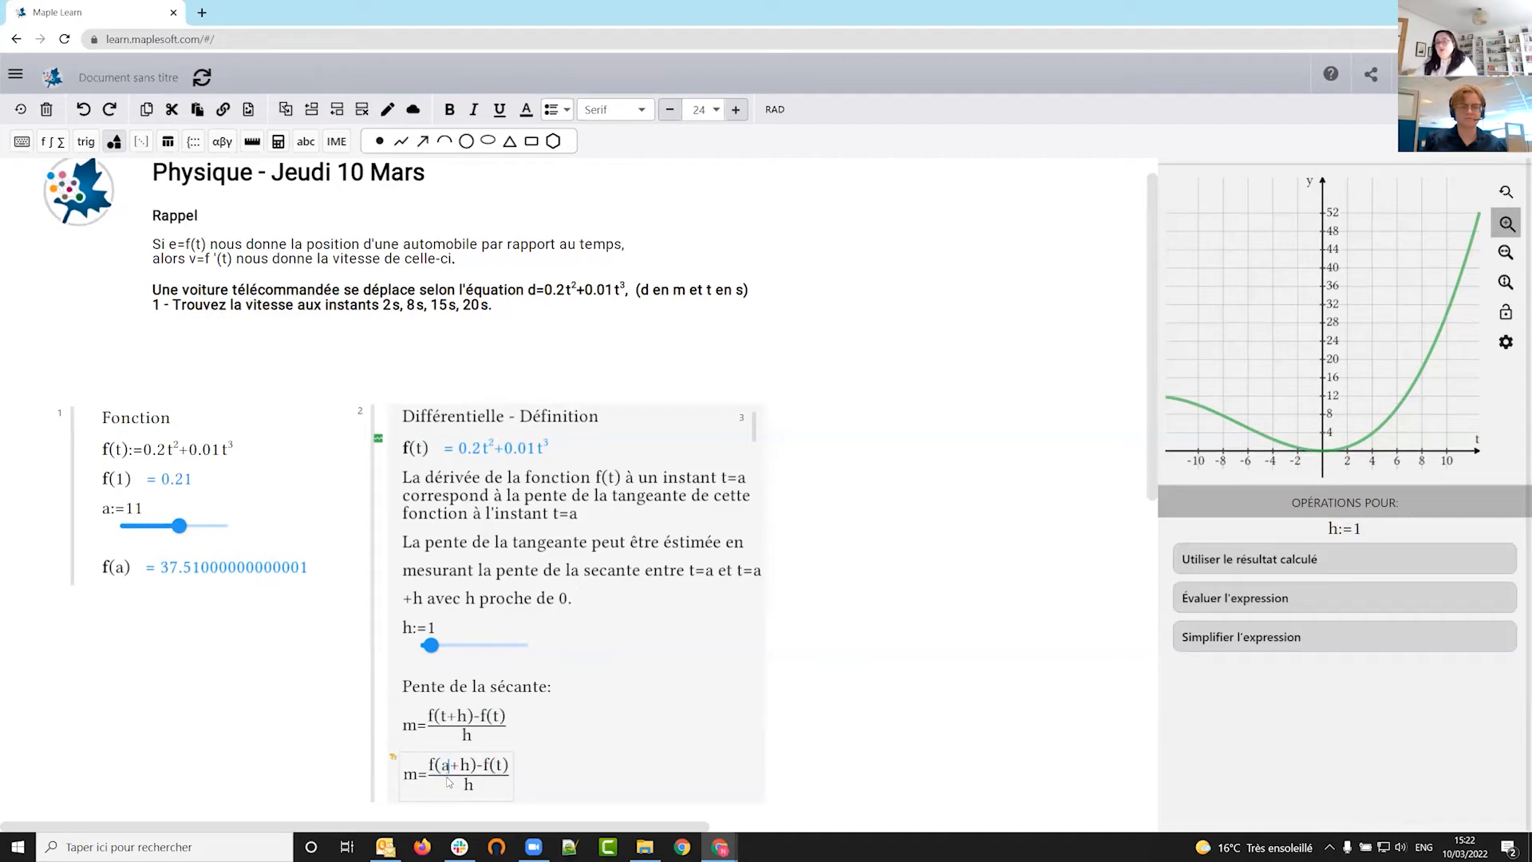
{"action": "key", "text": "Right"}
{"action": "key", "text": "Right"}
{"action": "type", "text": "a"}
- Convert the text formula m=(f(a+h)-f(a))/h to live math
{"action": "key", "text": "Left"}
{"action": "key", "text": "Left"}
{"action": "key", "text": "Left"}
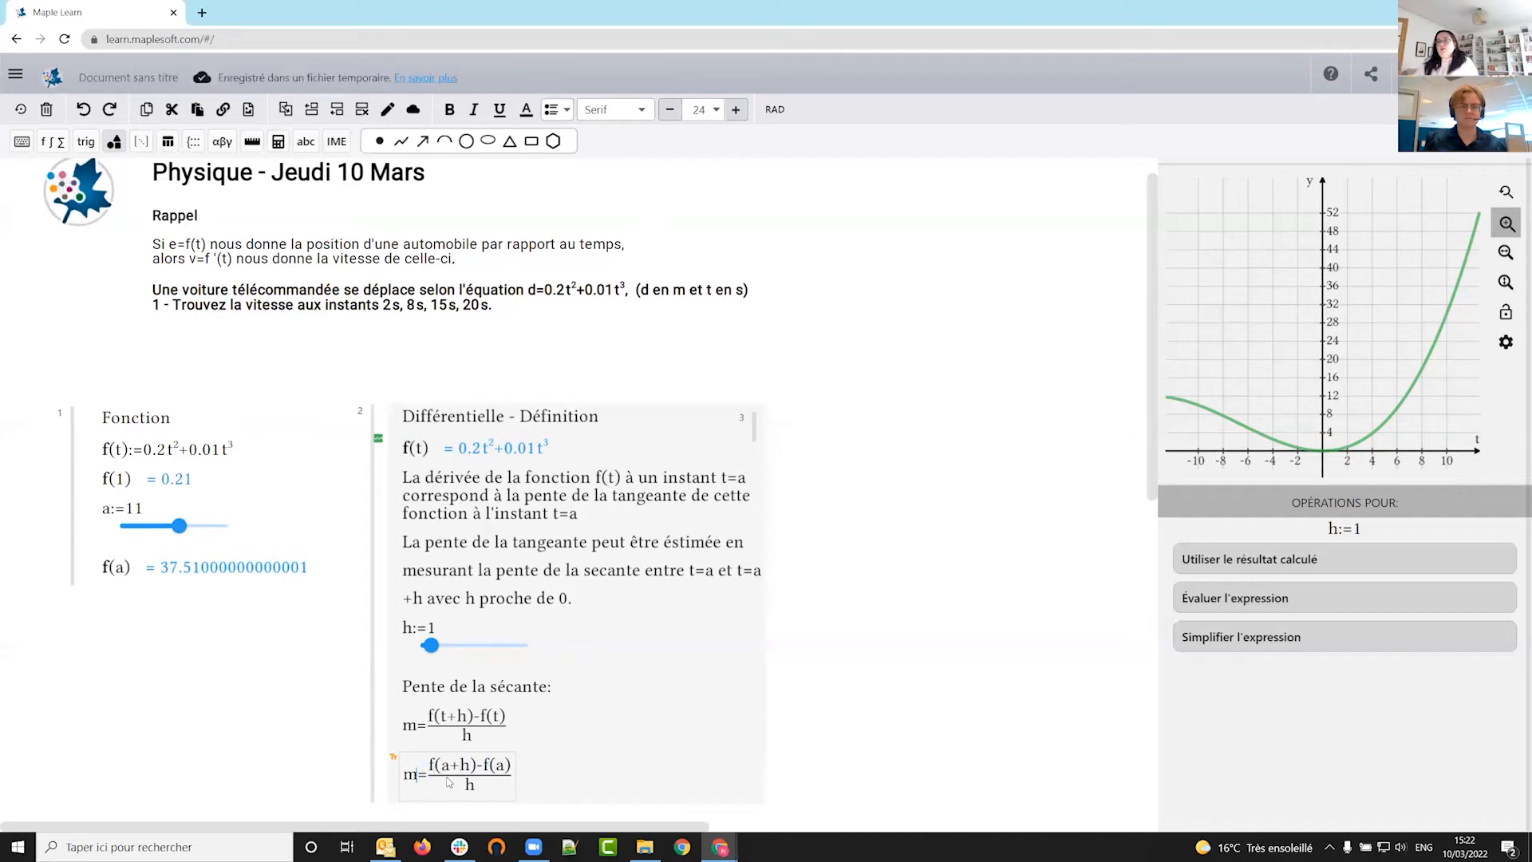
{"action": "left_click", "coordinate": [392, 762]}
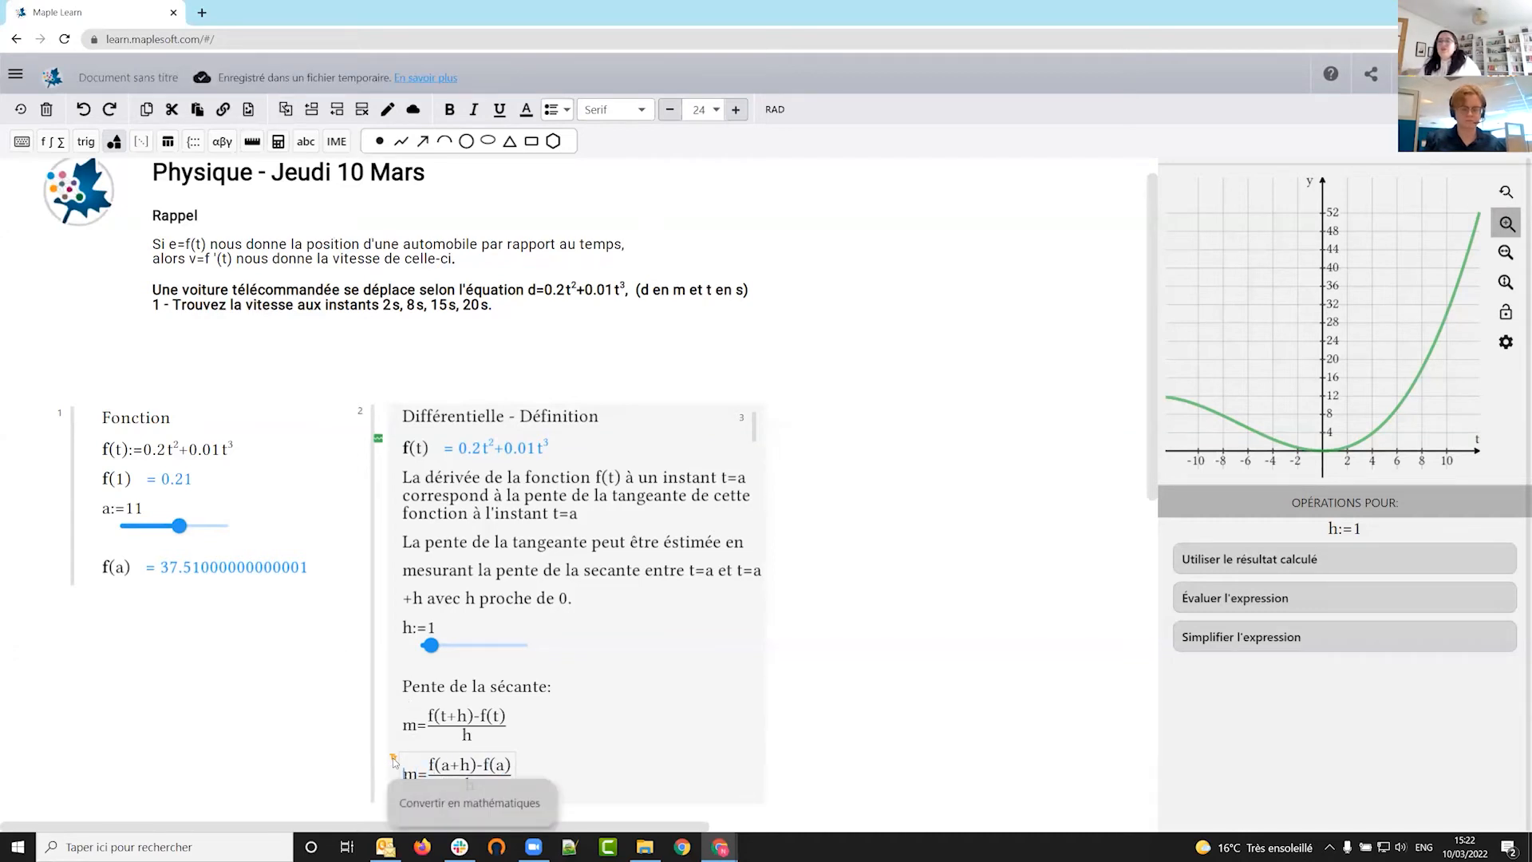
{"action": "left_click", "coordinate": [438, 805]}
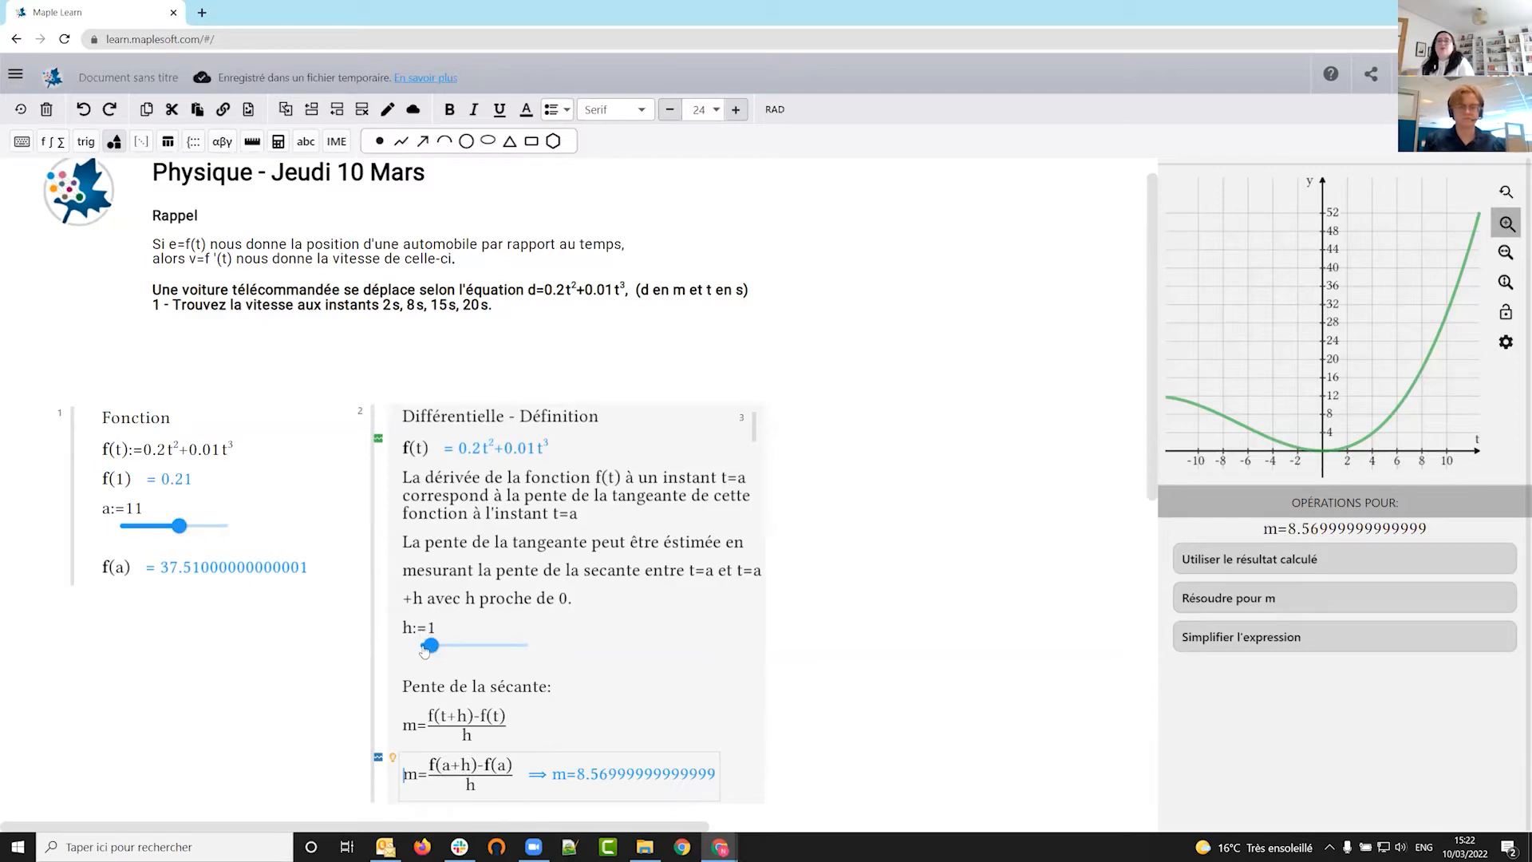
- Slide h in the second group to 5 and a in the "Fonction" group to 8
{"action": "left_click_drag", "start_coordinate": [430, 645], "coordinate": [476, 650]}
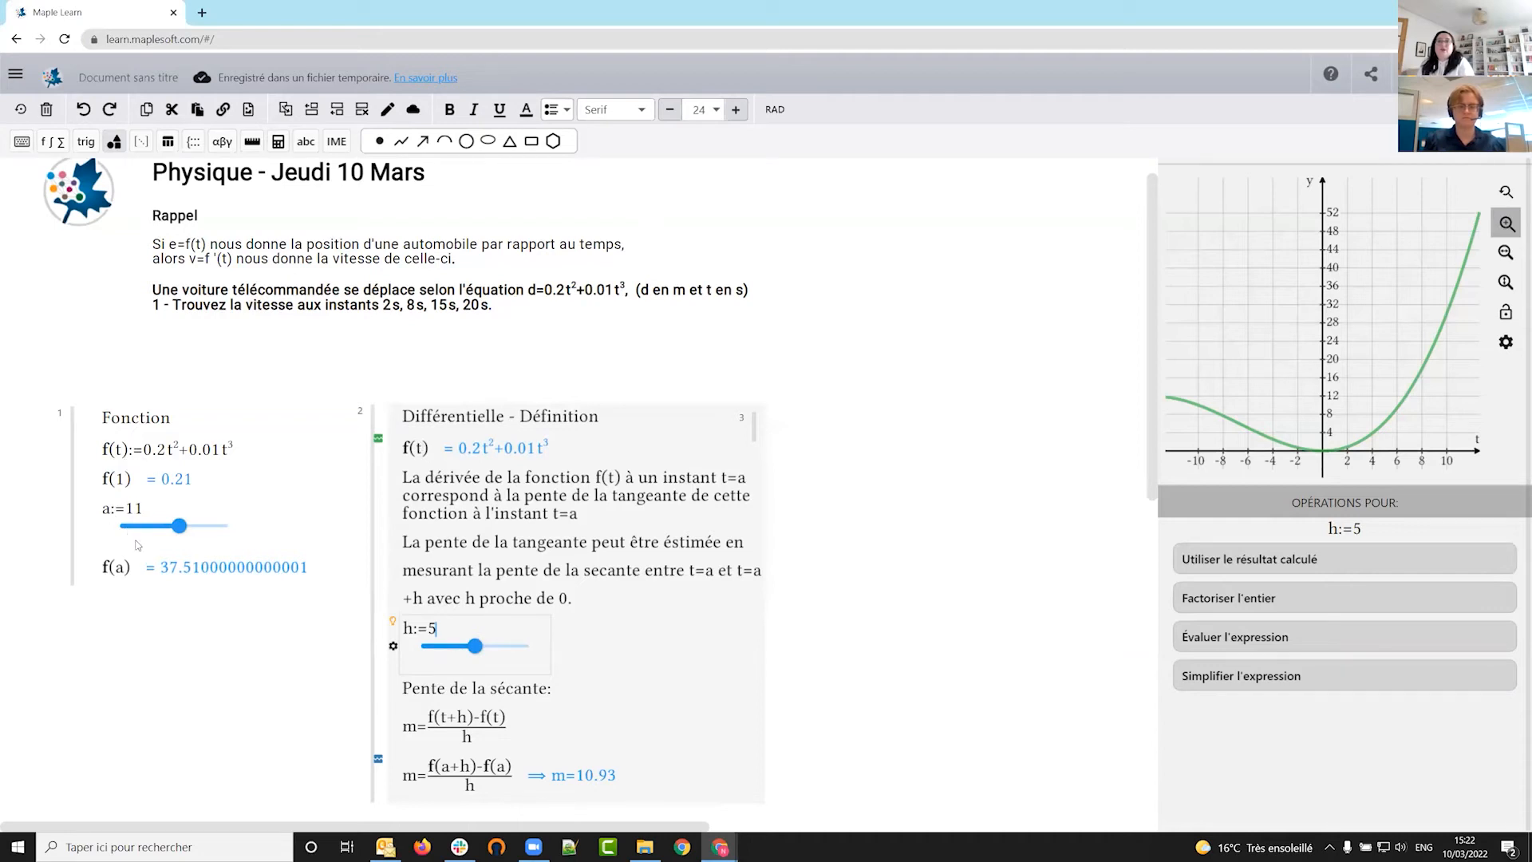
{"action": "mouse_move", "coordinate": [179, 526]}
{"action": "left_mouse_down"}
{"action": "mouse_move", "coordinate": [162, 531]}
{"action": "mouse_move", "coordinate": [202, 529]}
{"action": "mouse_move", "coordinate": [165, 533]}
{"action": "left_mouse_up"}
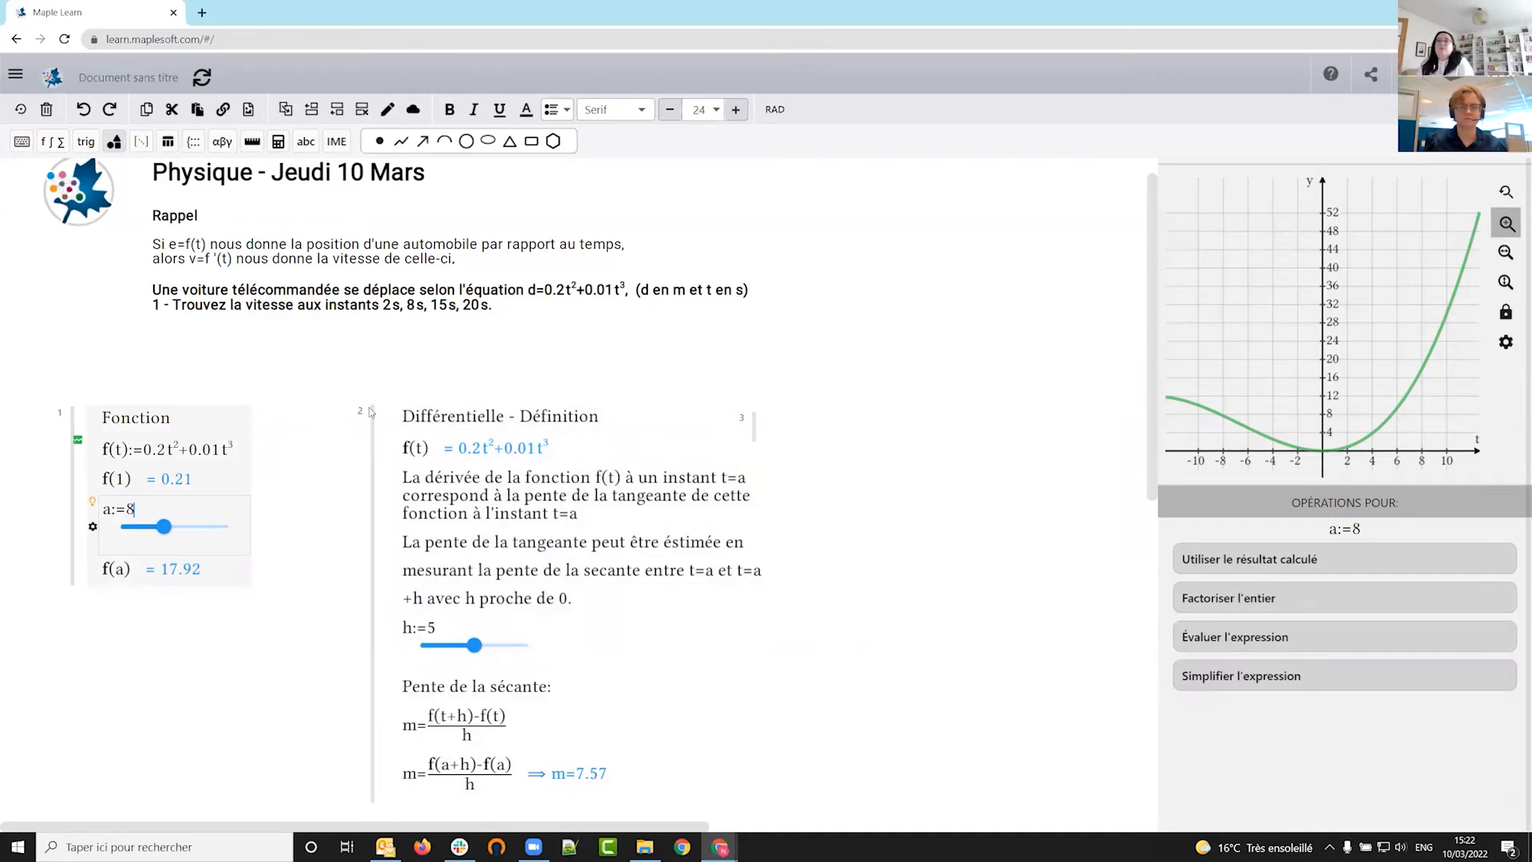
- Move the "Fonction" and "Différentielle - Définition" groups up toward the exercise text and closer together
{"action": "left_click", "coordinate": [71, 480]}
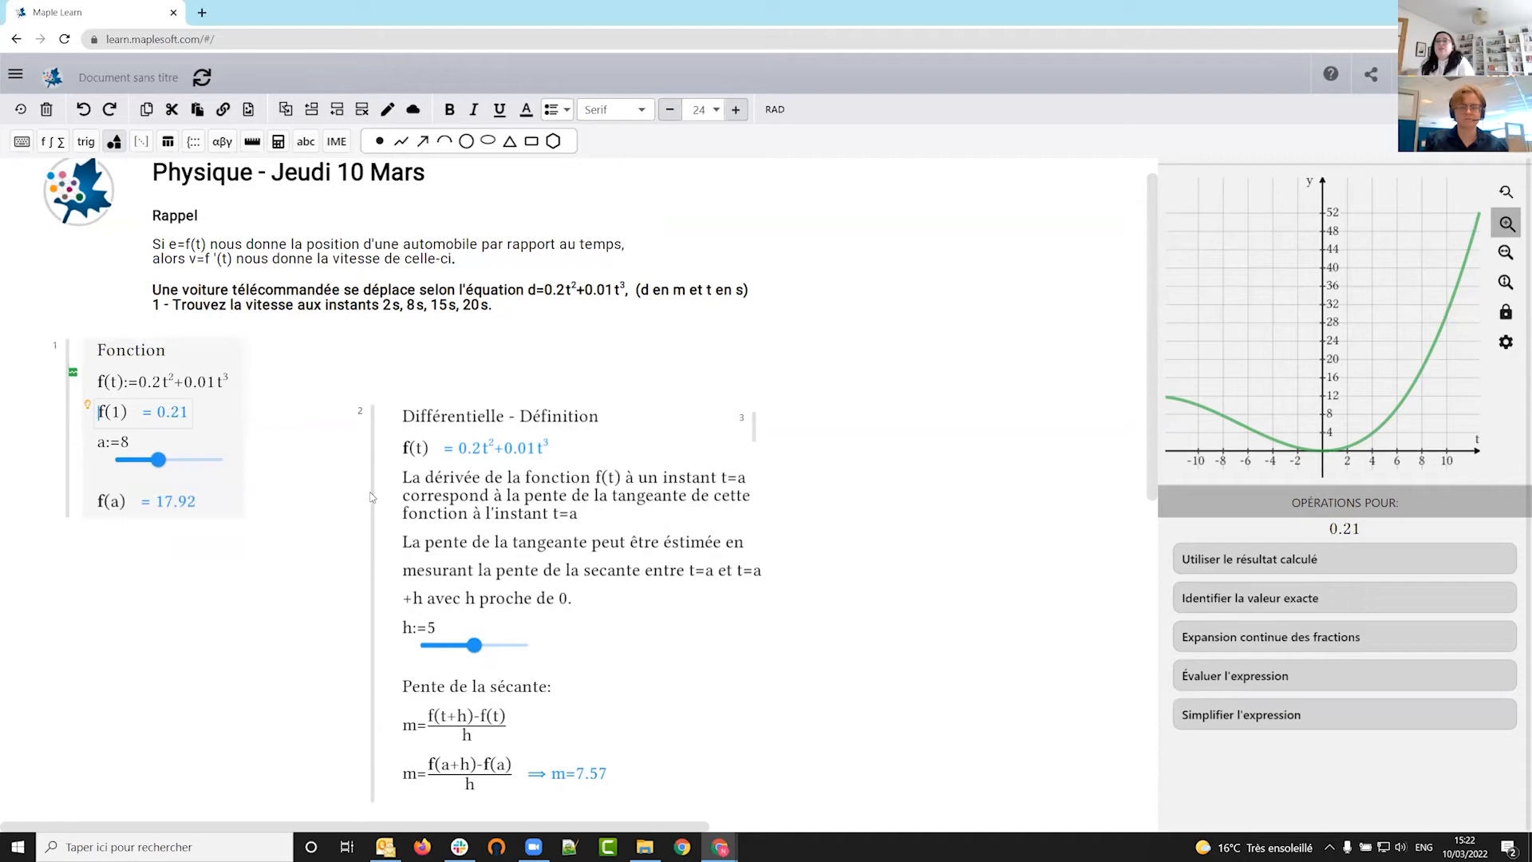
{"action": "left_click_drag", "start_coordinate": [371, 497], "coordinate": [288, 435]}
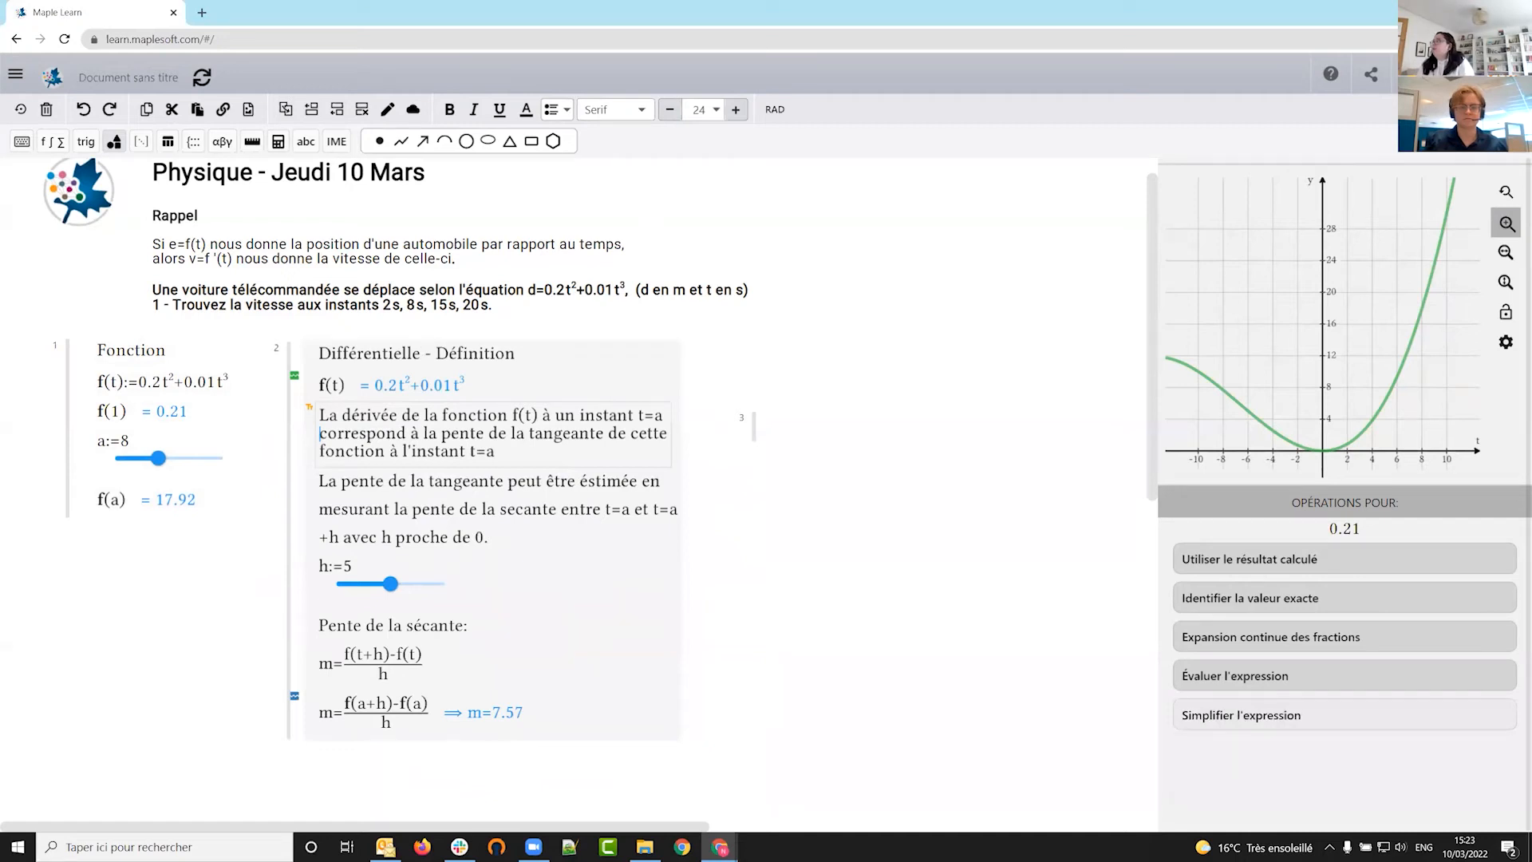
- Add a "Sécante:" label on a new line below the m=(f(a+h)-f(a))/h formula
{"action": "left_click", "coordinate": [533, 721]}
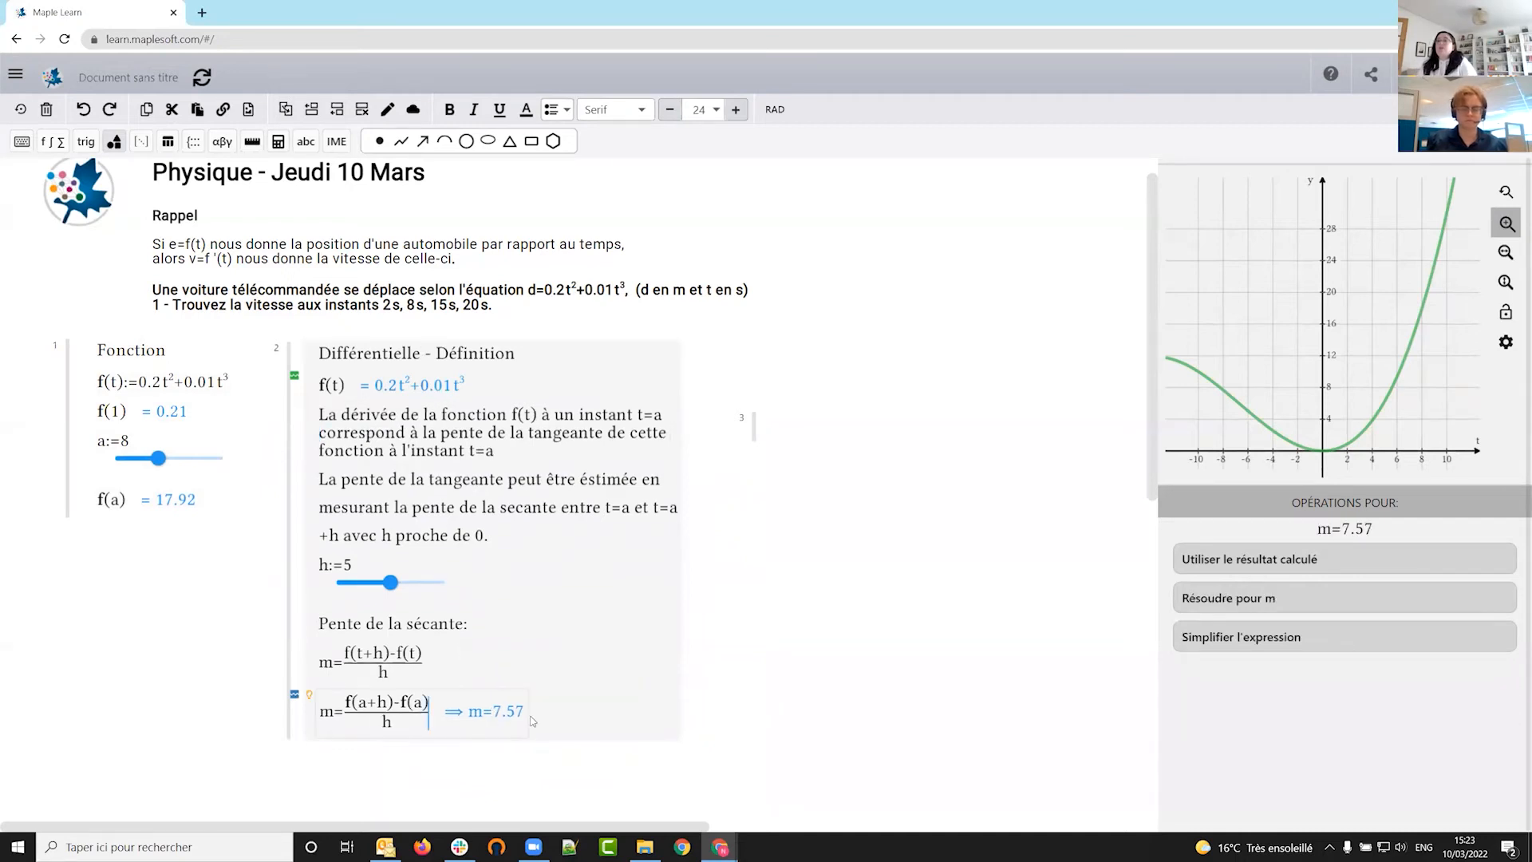
{"action": "key", "text": "Return"}
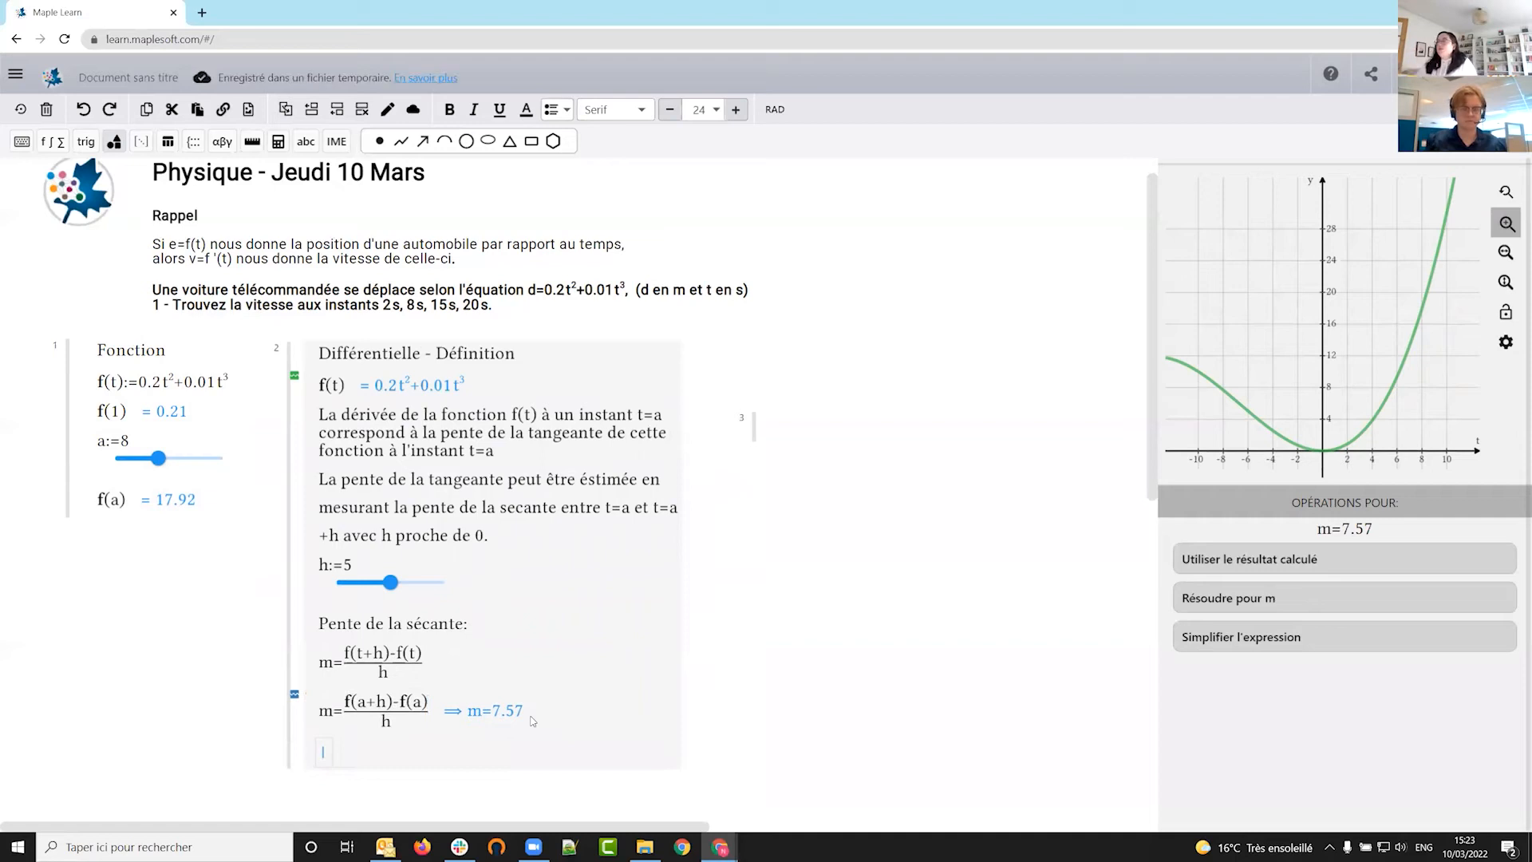
{"action": "type", "text": "Sécant"}
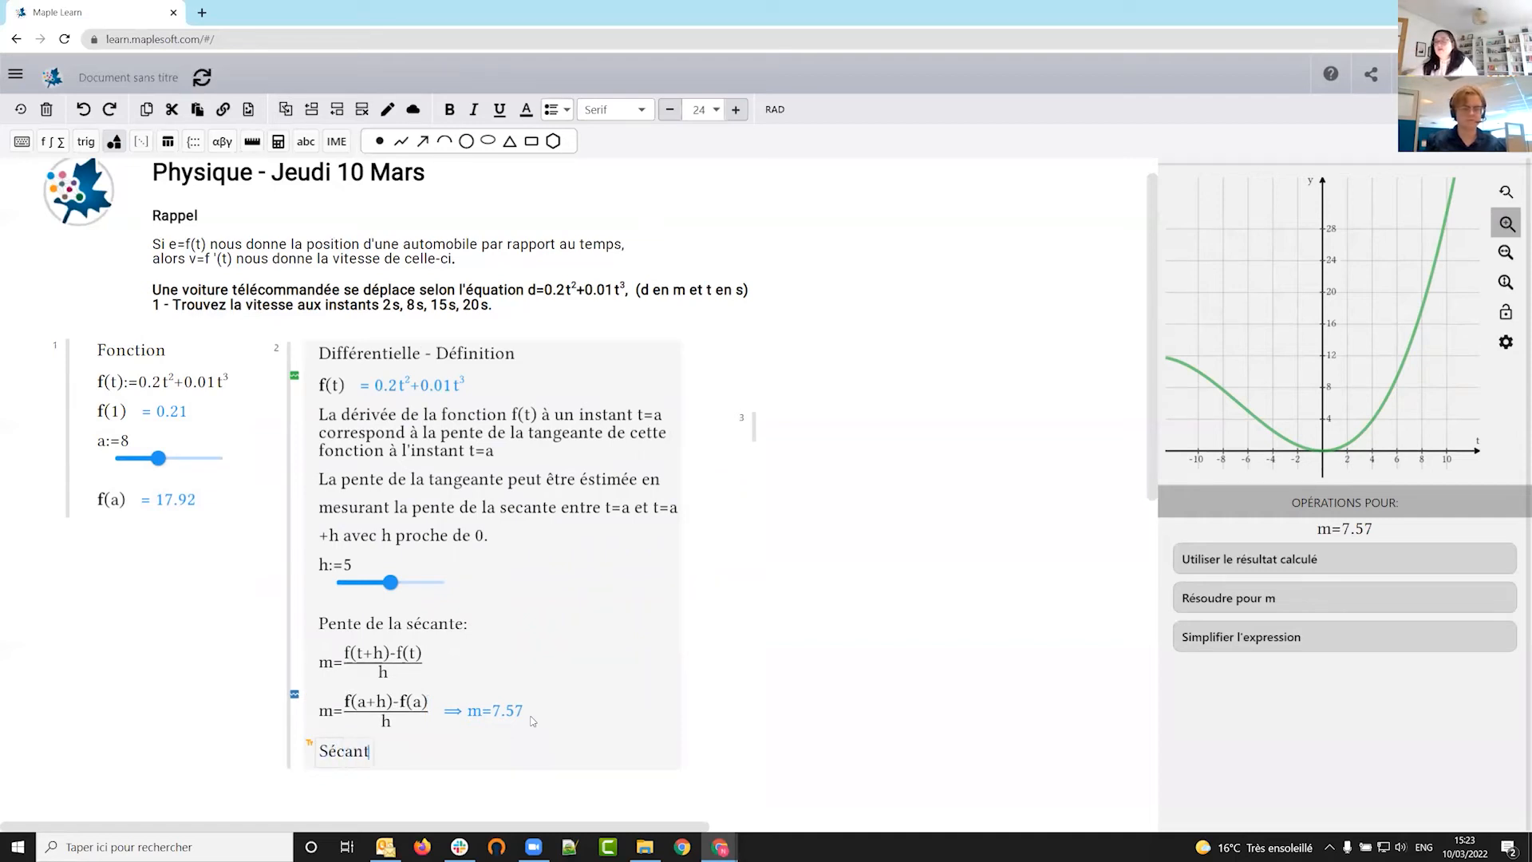
{"action": "type", "text": "e:"}
{"action": "key", "text": "Return"}
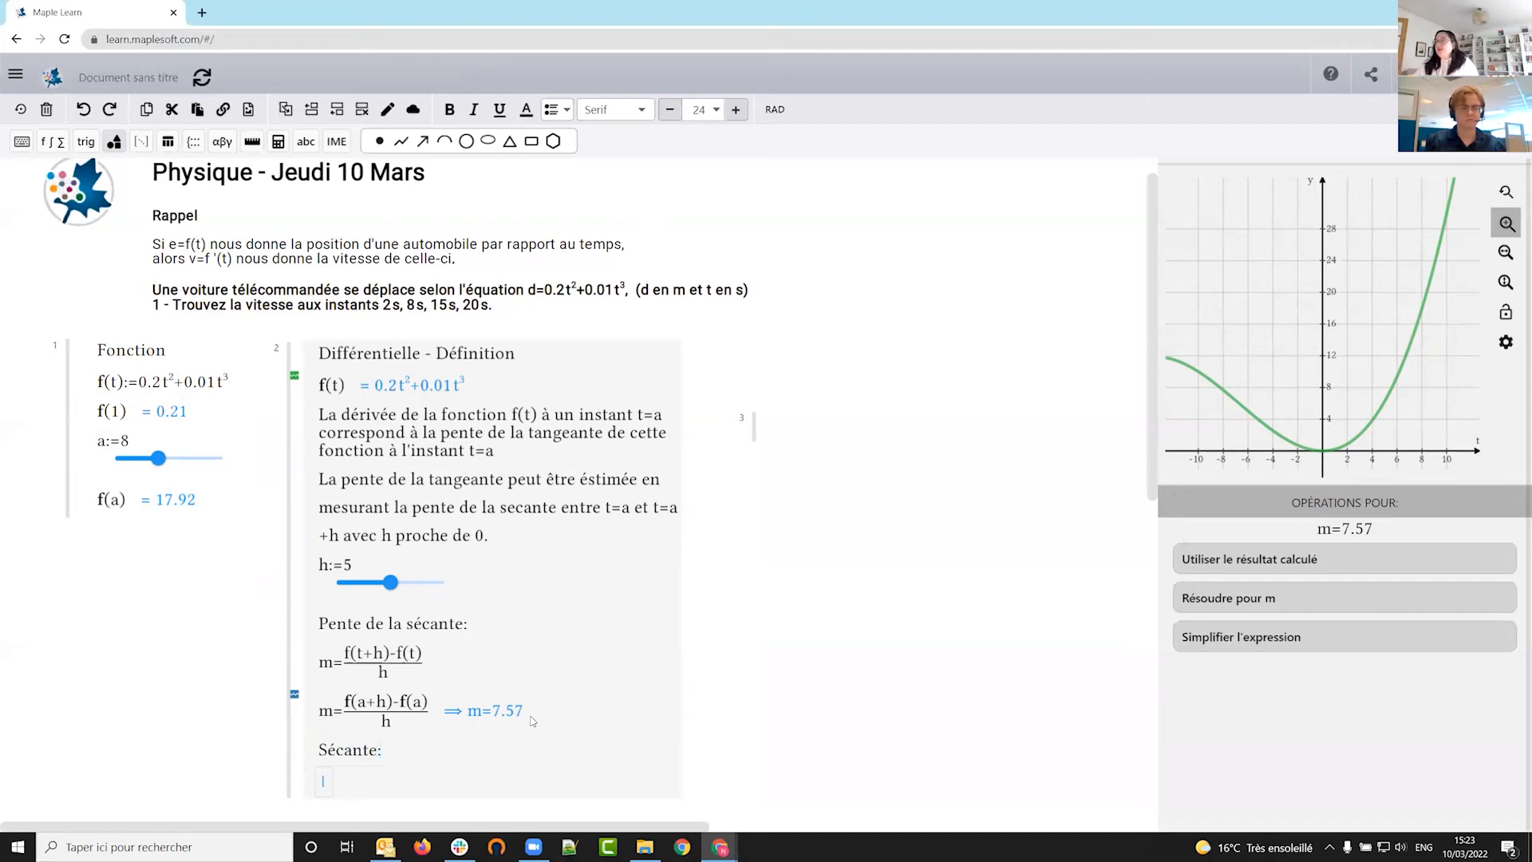
- Enter the secant line equation y=m·(t-a)+f(a) as live math below the "Sécante:" label
{"action": "type", "text": "y"}
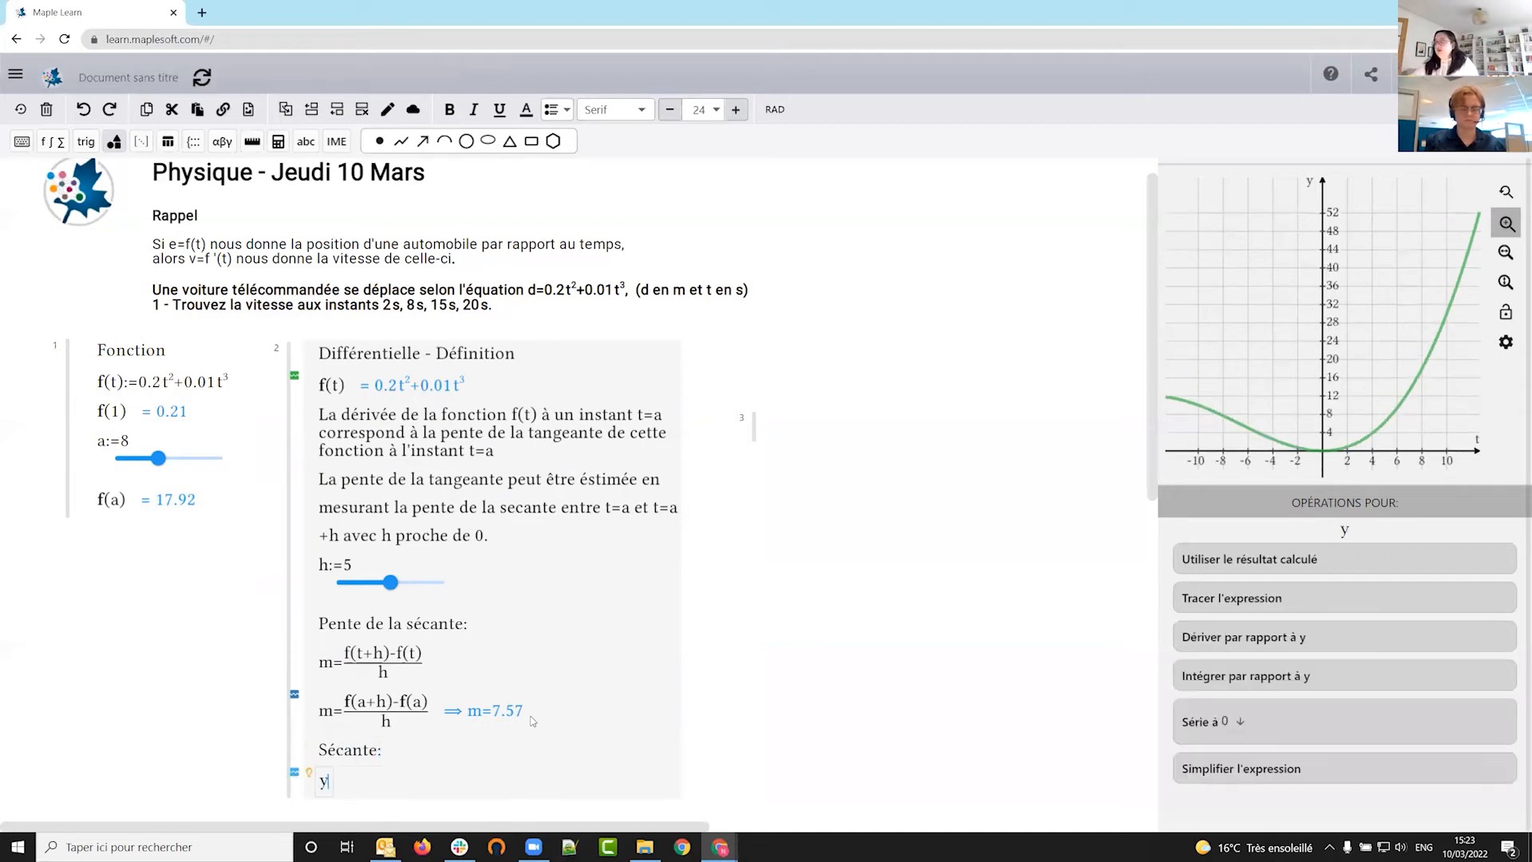
{"action": "type", "text": "=m*("}
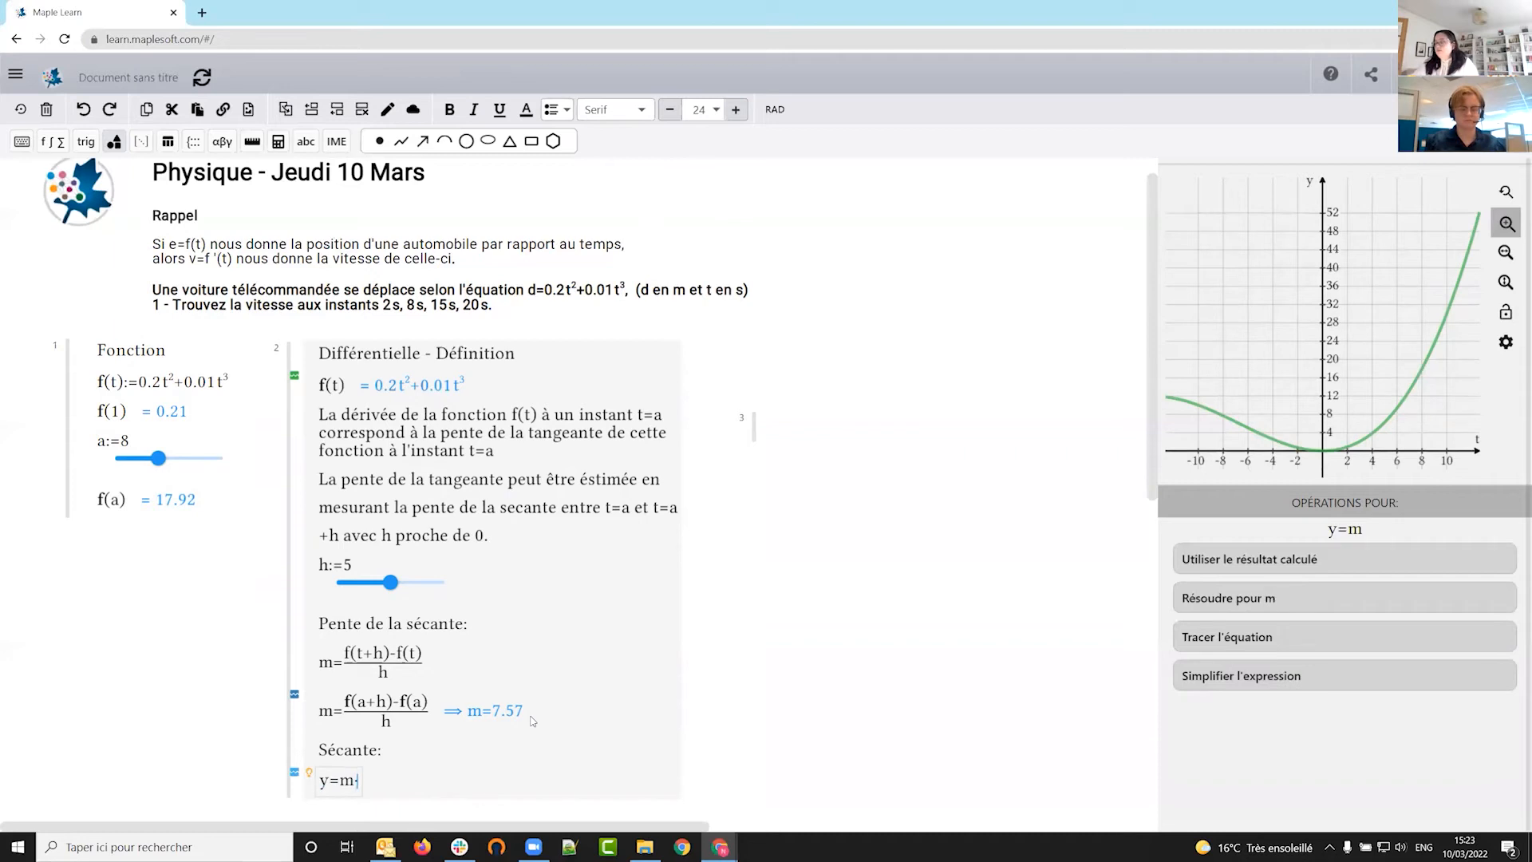
{"action": "type", "text": "t-a"}
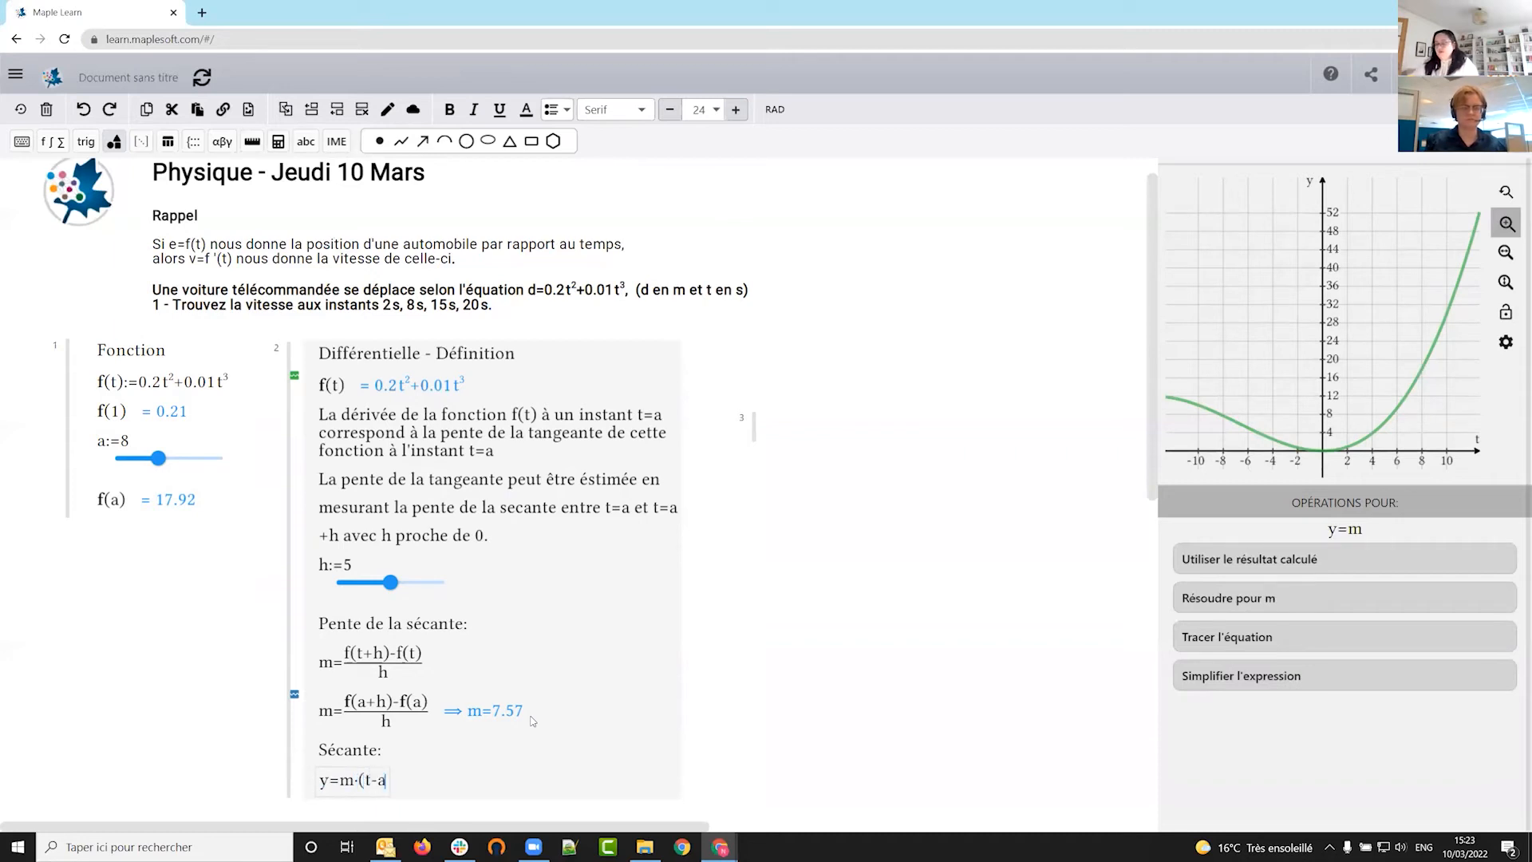
{"action": "type", "text": ")+"}
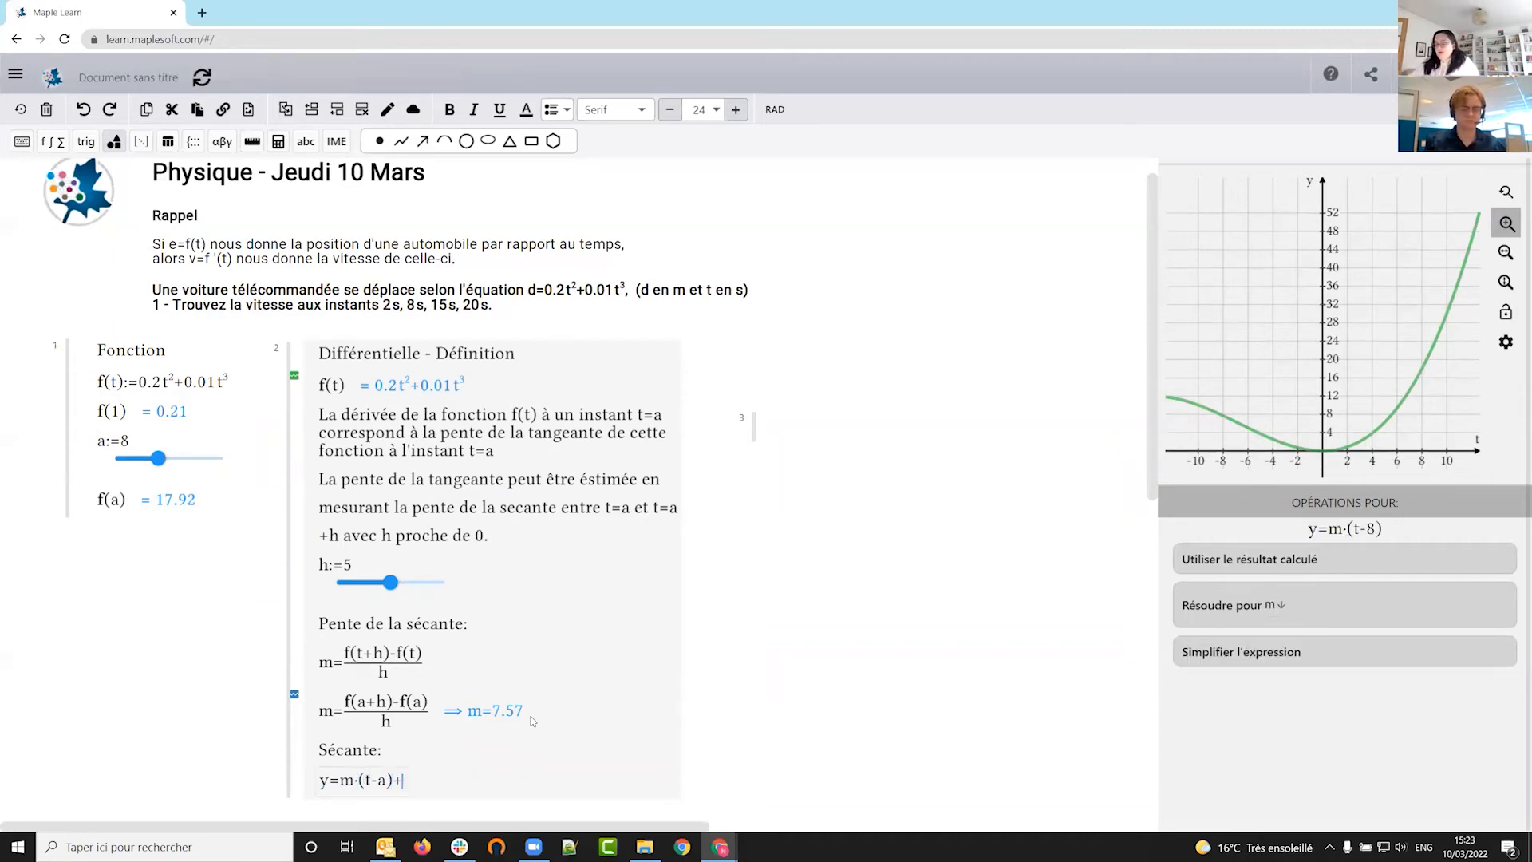
{"action": "type", "text": "f(a)"}
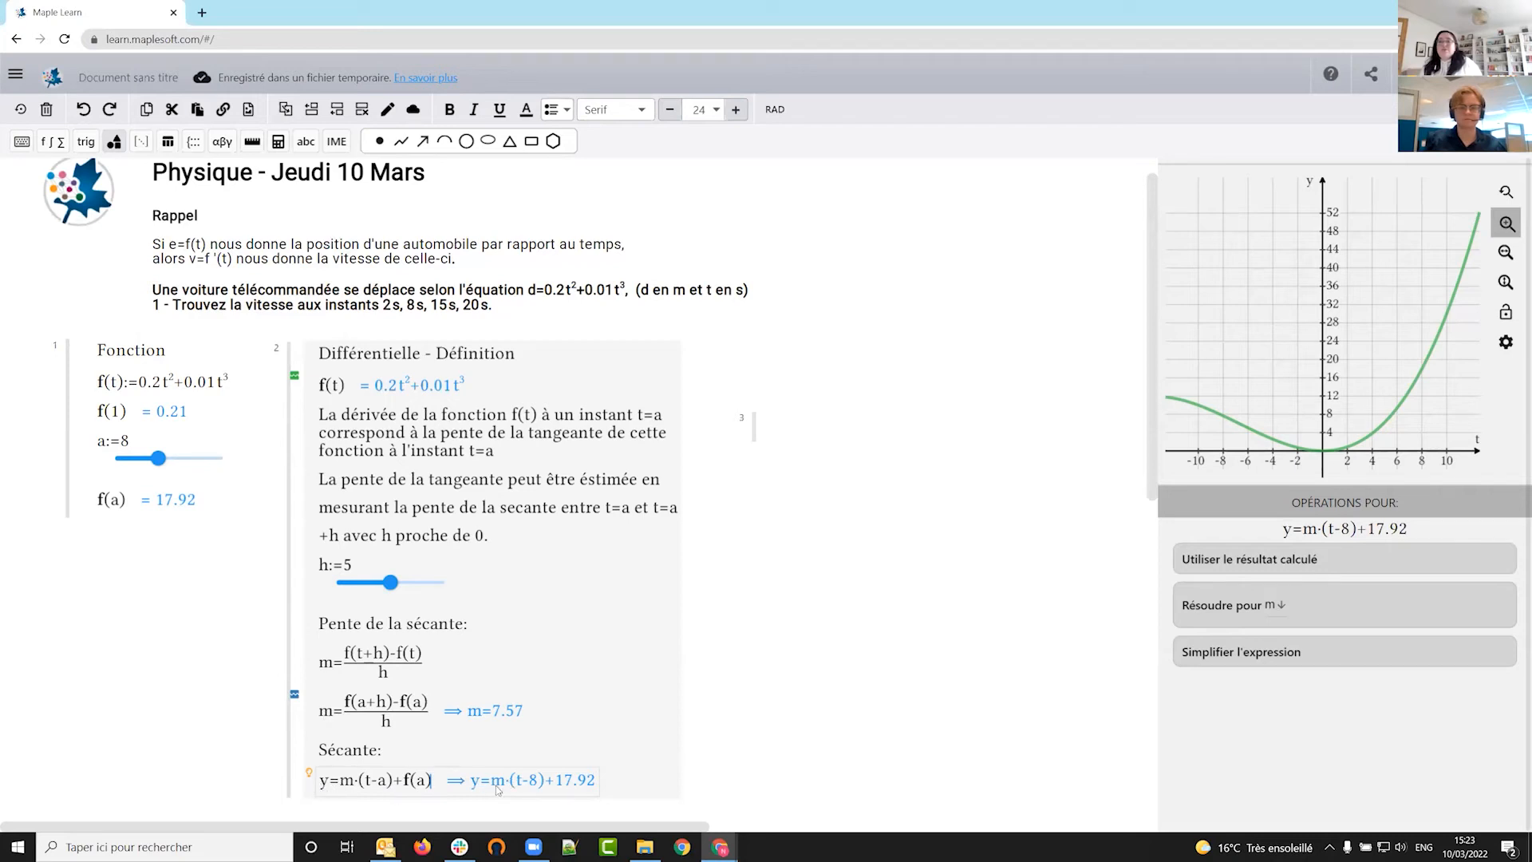
- Convert the live slope equation m=(f(a+h)-f(a))/h into an assignment of m
{"action": "left_click", "coordinate": [334, 718]}
{"action": "right_click", "coordinate": [311, 703]}
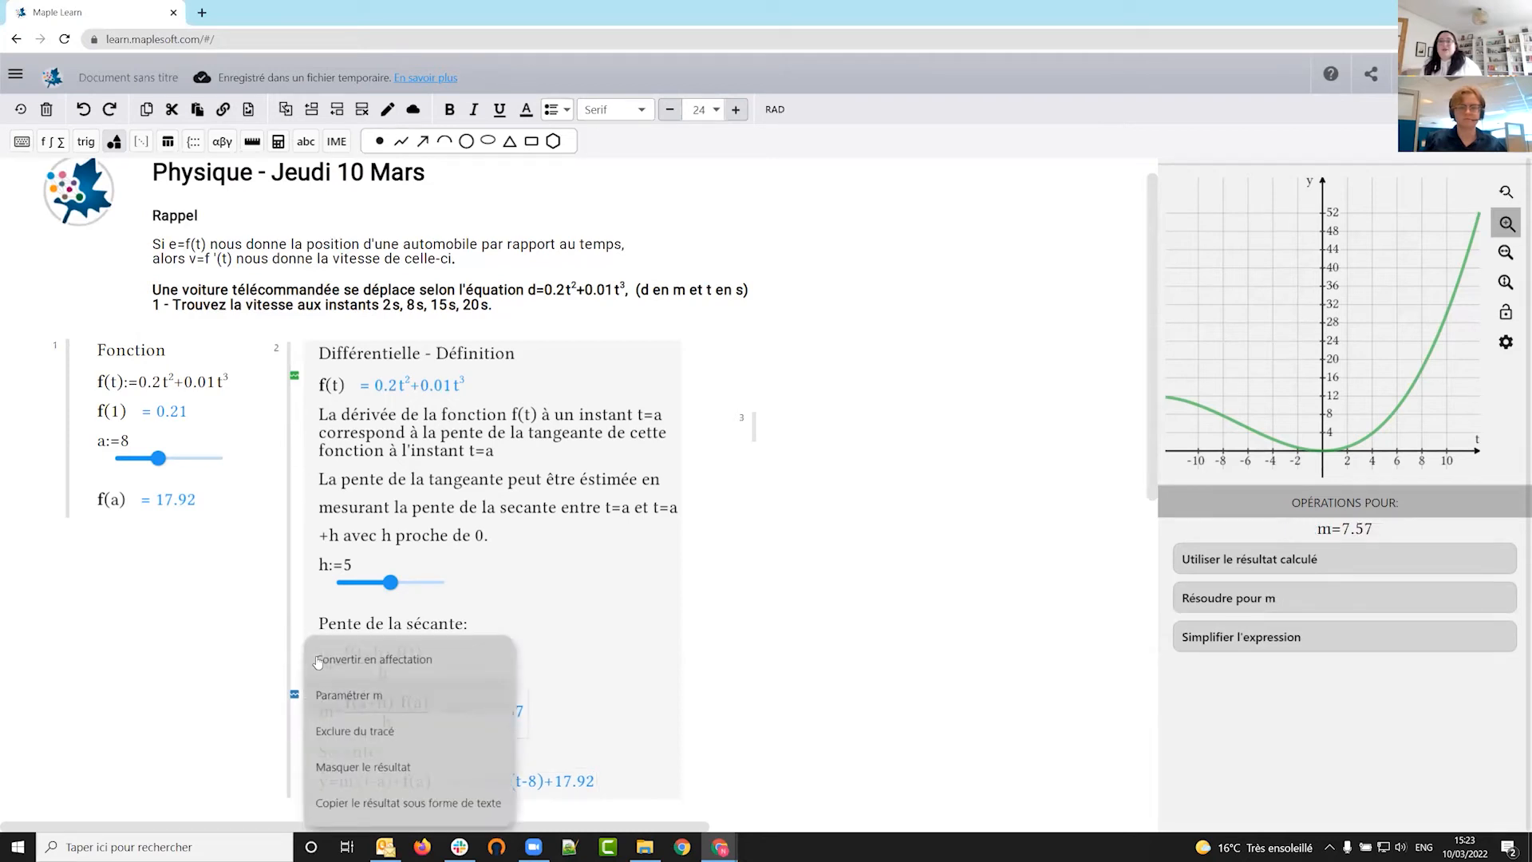
{"action": "left_click", "coordinate": [365, 663]}
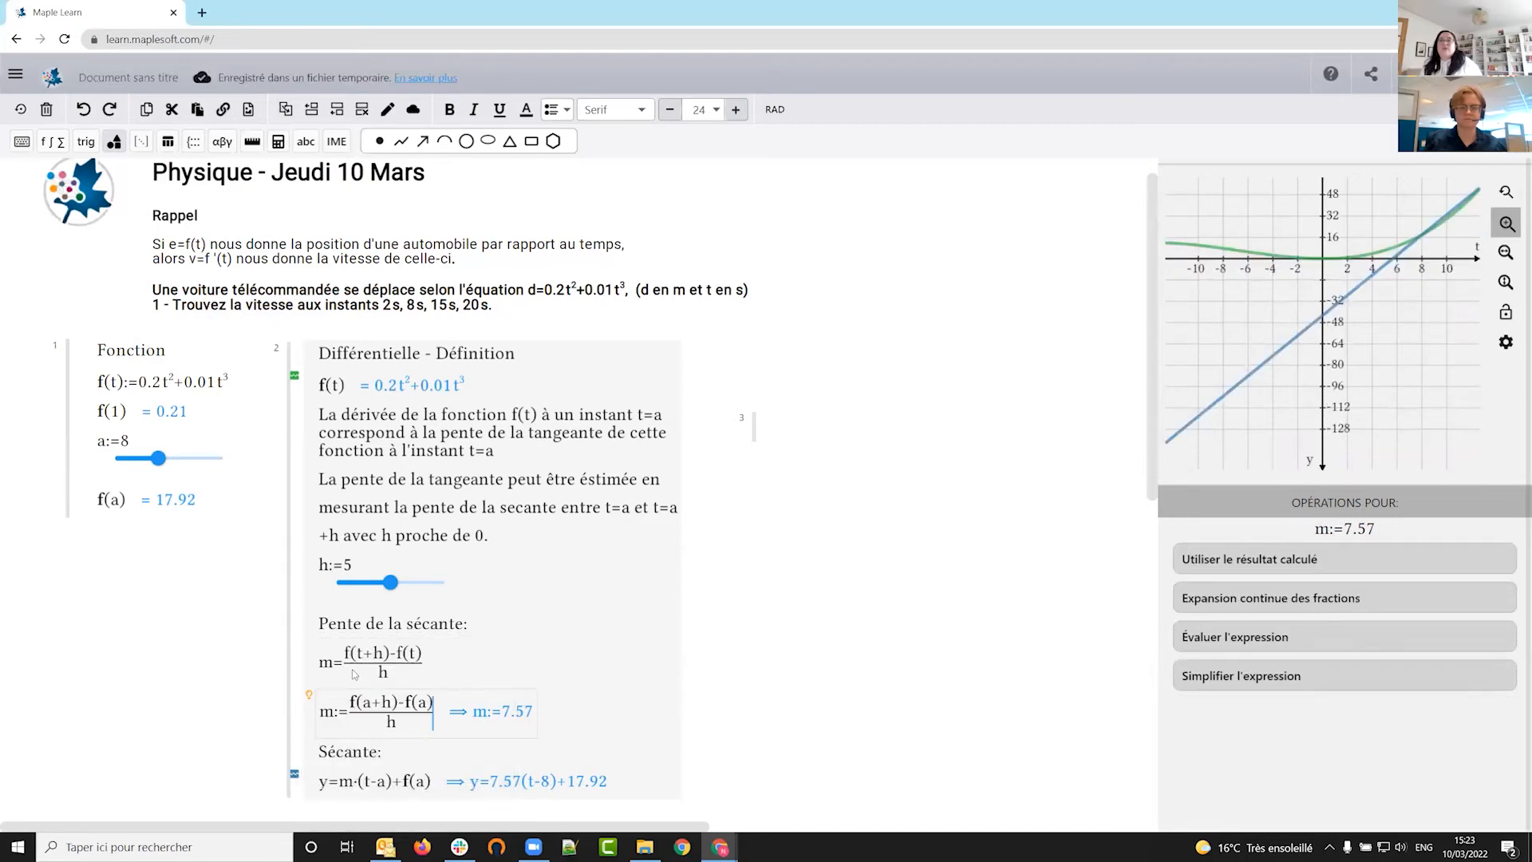
{"action": "left_click", "coordinate": [608, 783]}
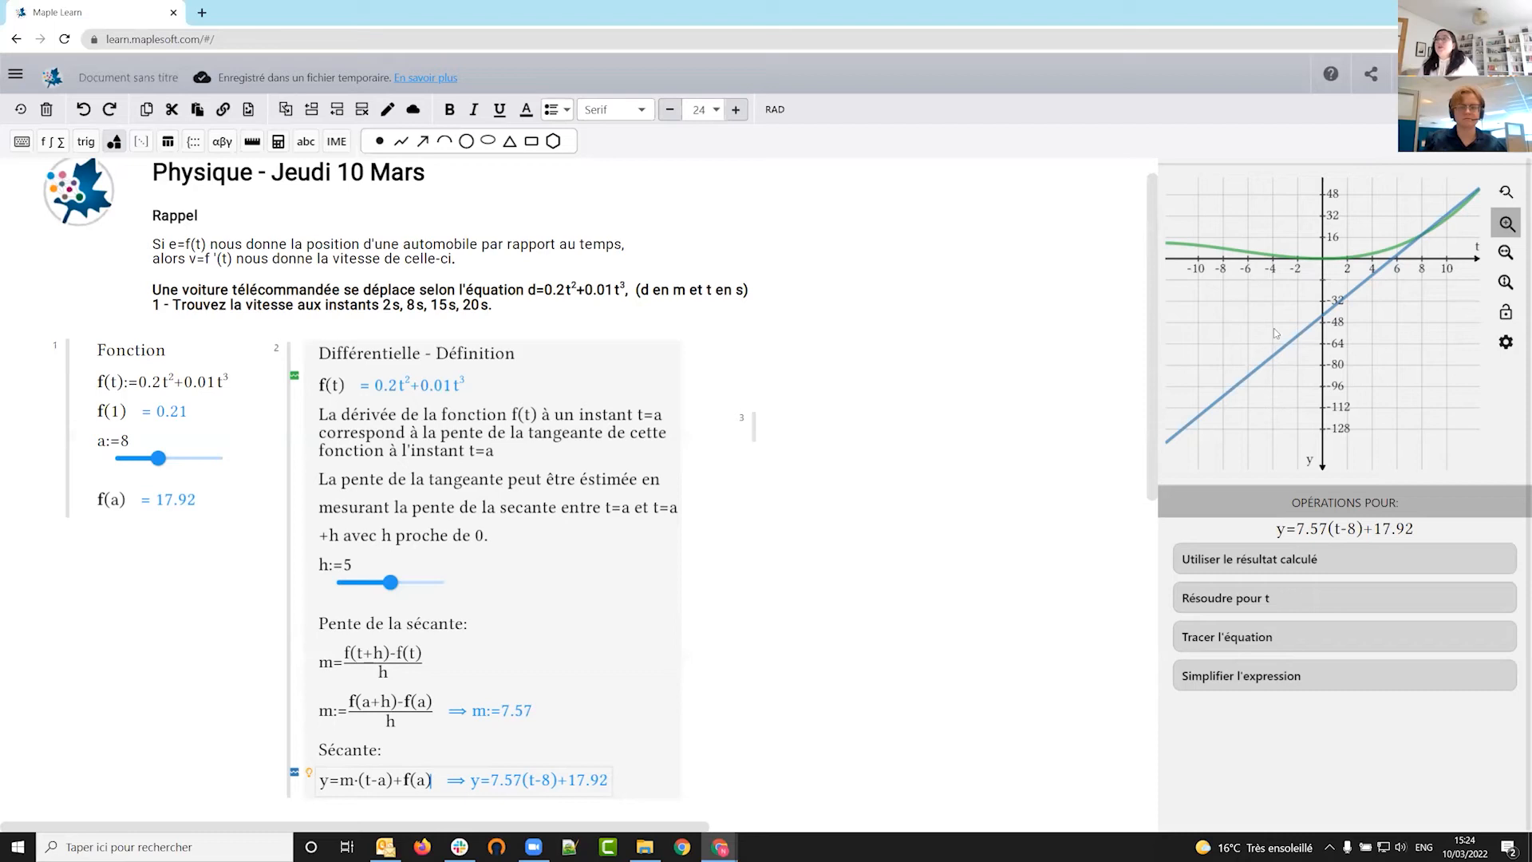
- Exclude the f(t) curve of the "Différentielle - Définition" group from the plot and include it again
{"action": "scroll", "coordinate": [1290, 295], "scroll_direction": "up", "scroll_amount": 1}
{"action": "scroll", "coordinate": [1291, 295], "scroll_direction": "down", "scroll_amount": 1}
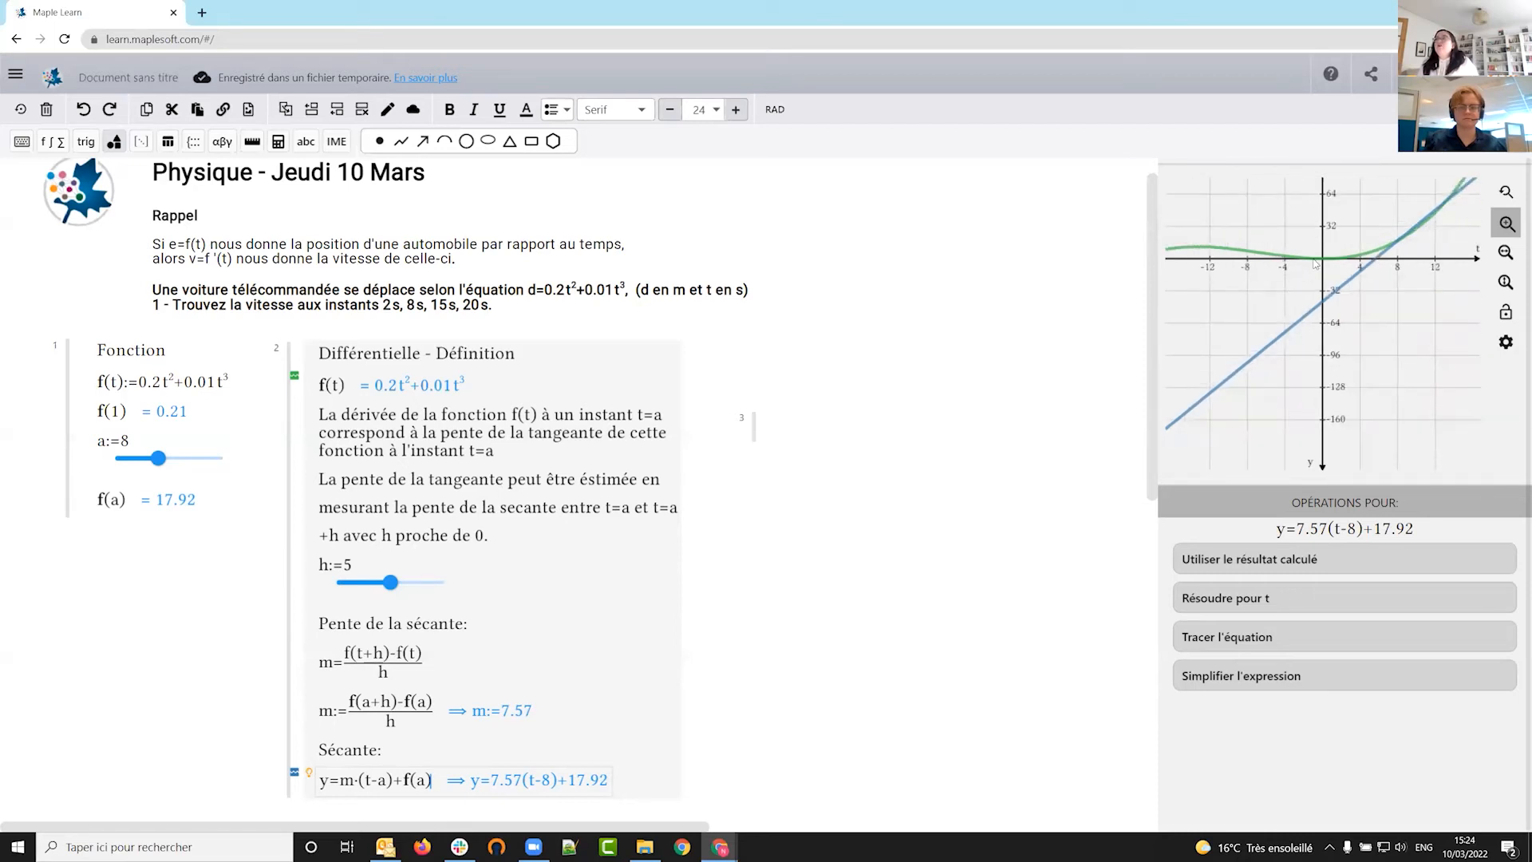
{"action": "left_click_drag", "start_coordinate": [1309, 286], "coordinate": [1201, 465]}
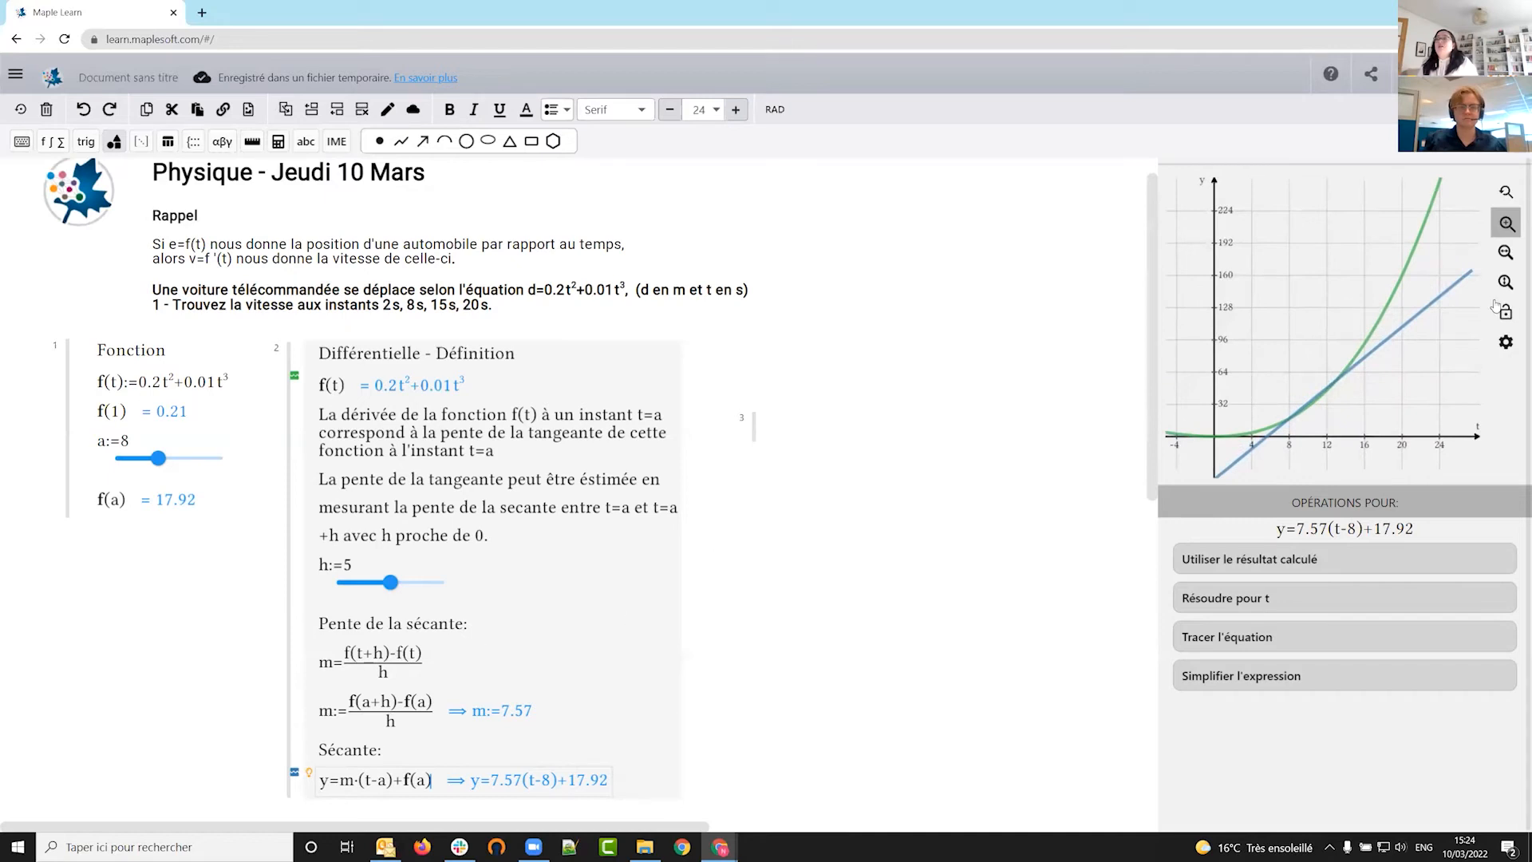
{"action": "left_click_drag", "start_coordinate": [1339, 364], "coordinate": [1339, 362]}
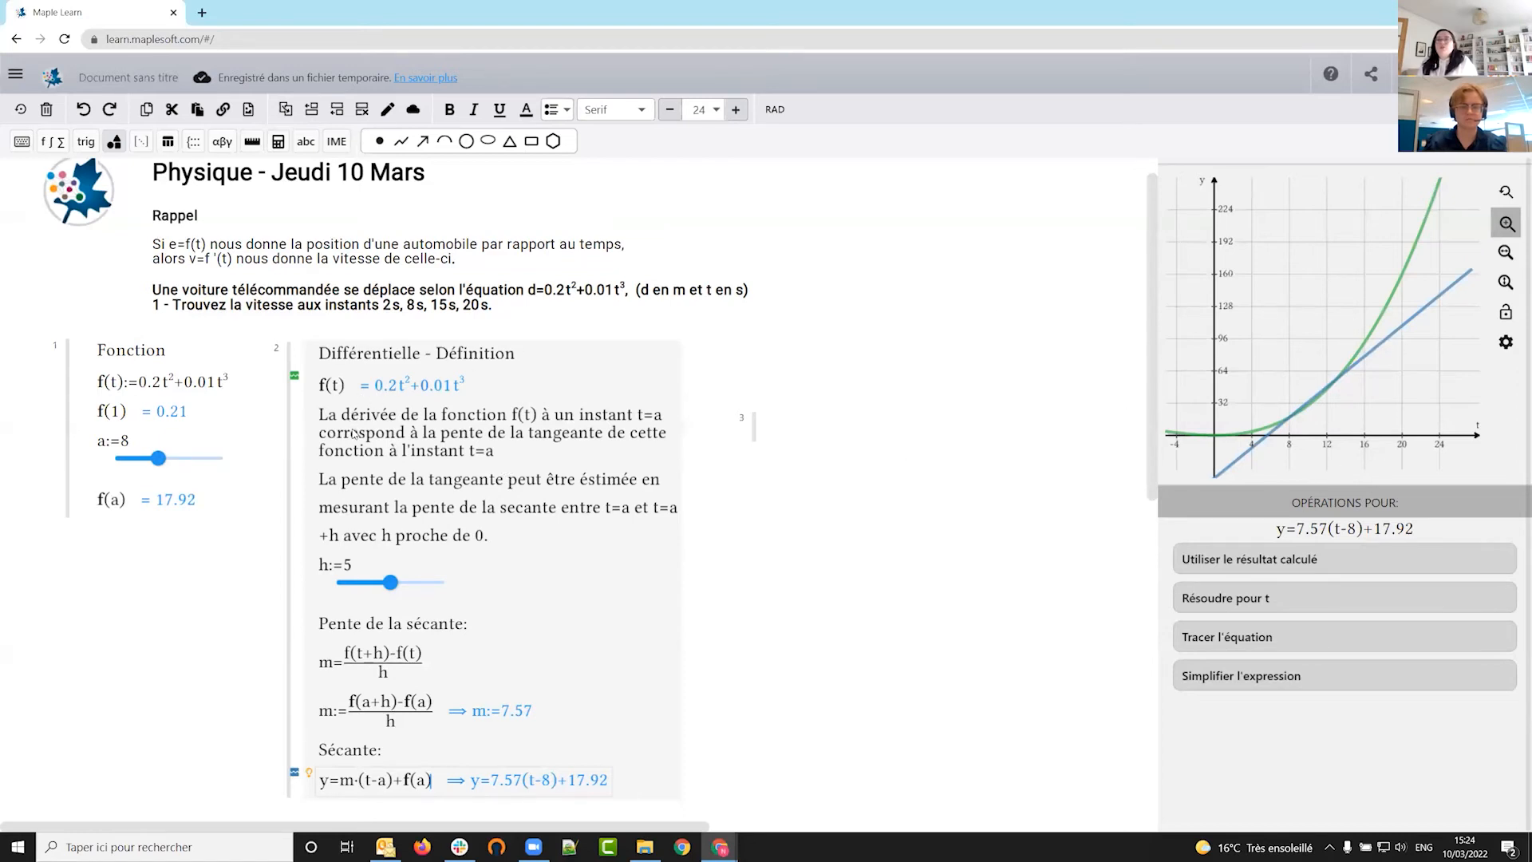
{"action": "left_click", "coordinate": [331, 388]}
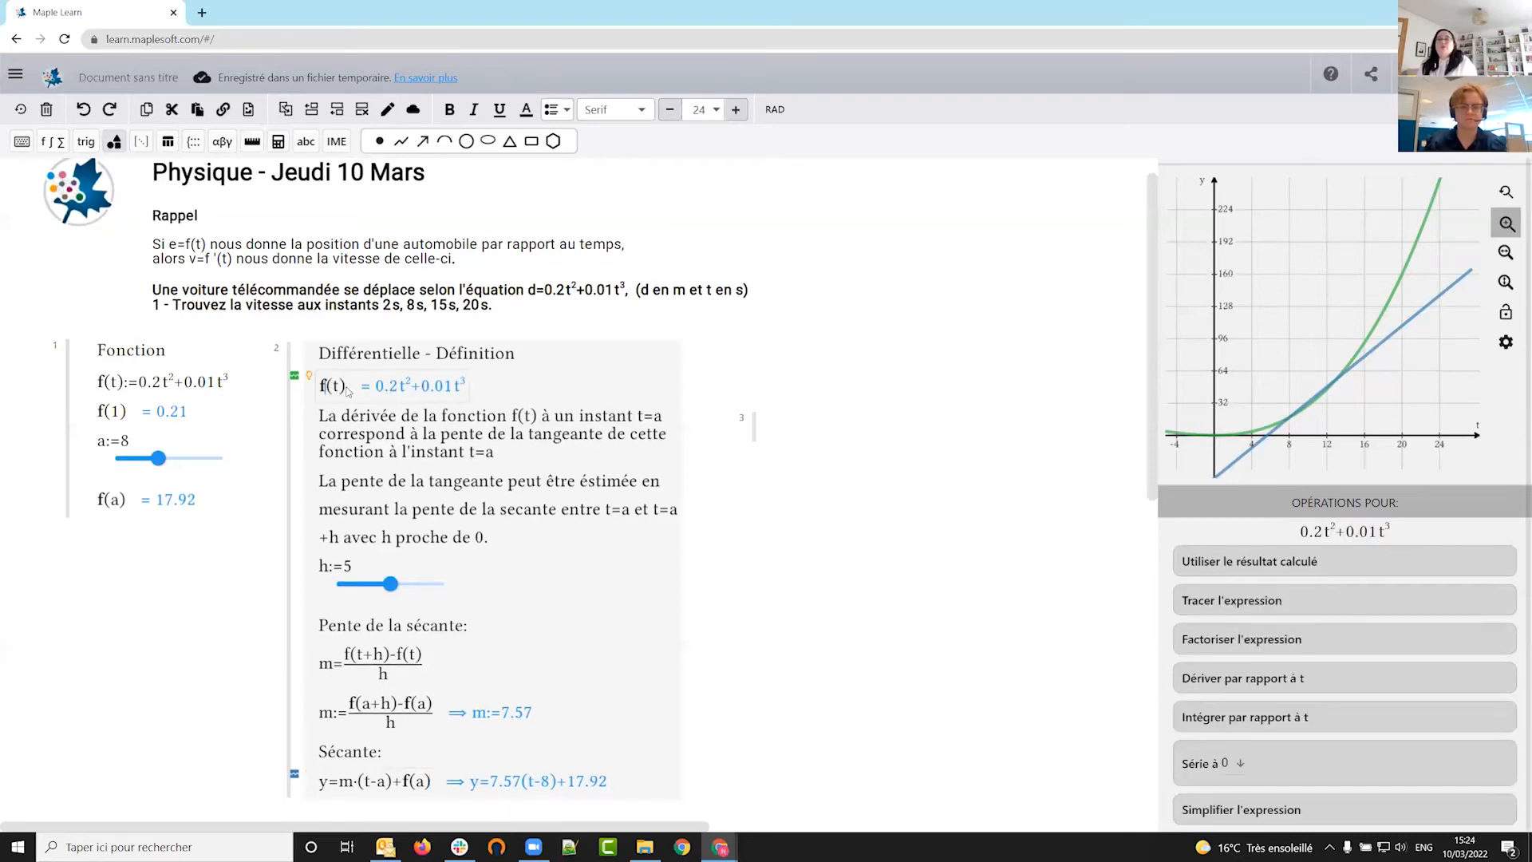
{"action": "left_click", "coordinate": [311, 378]}
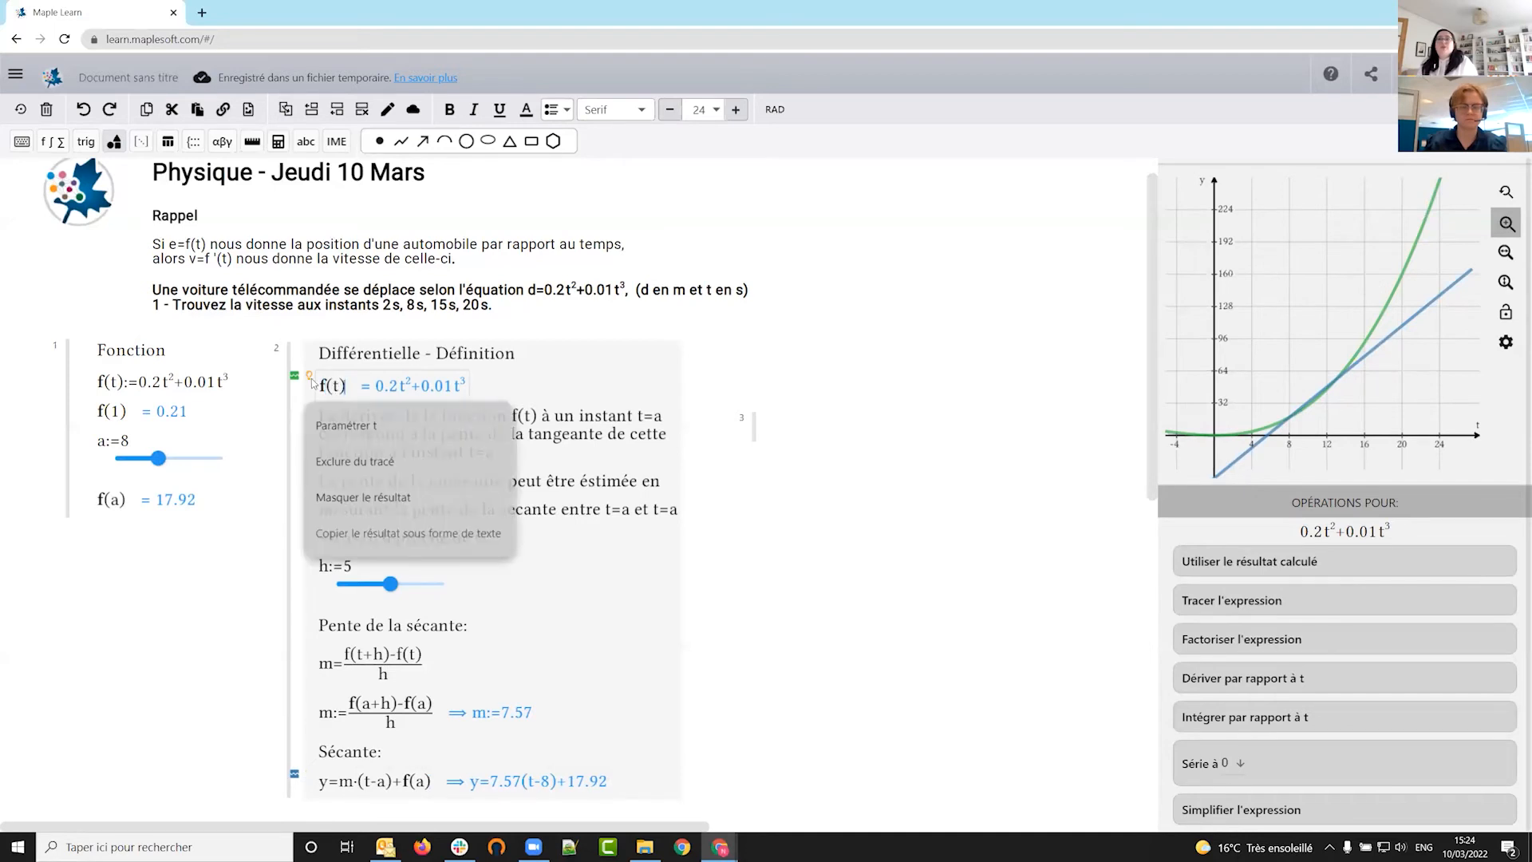
{"action": "left_click", "coordinate": [377, 464]}
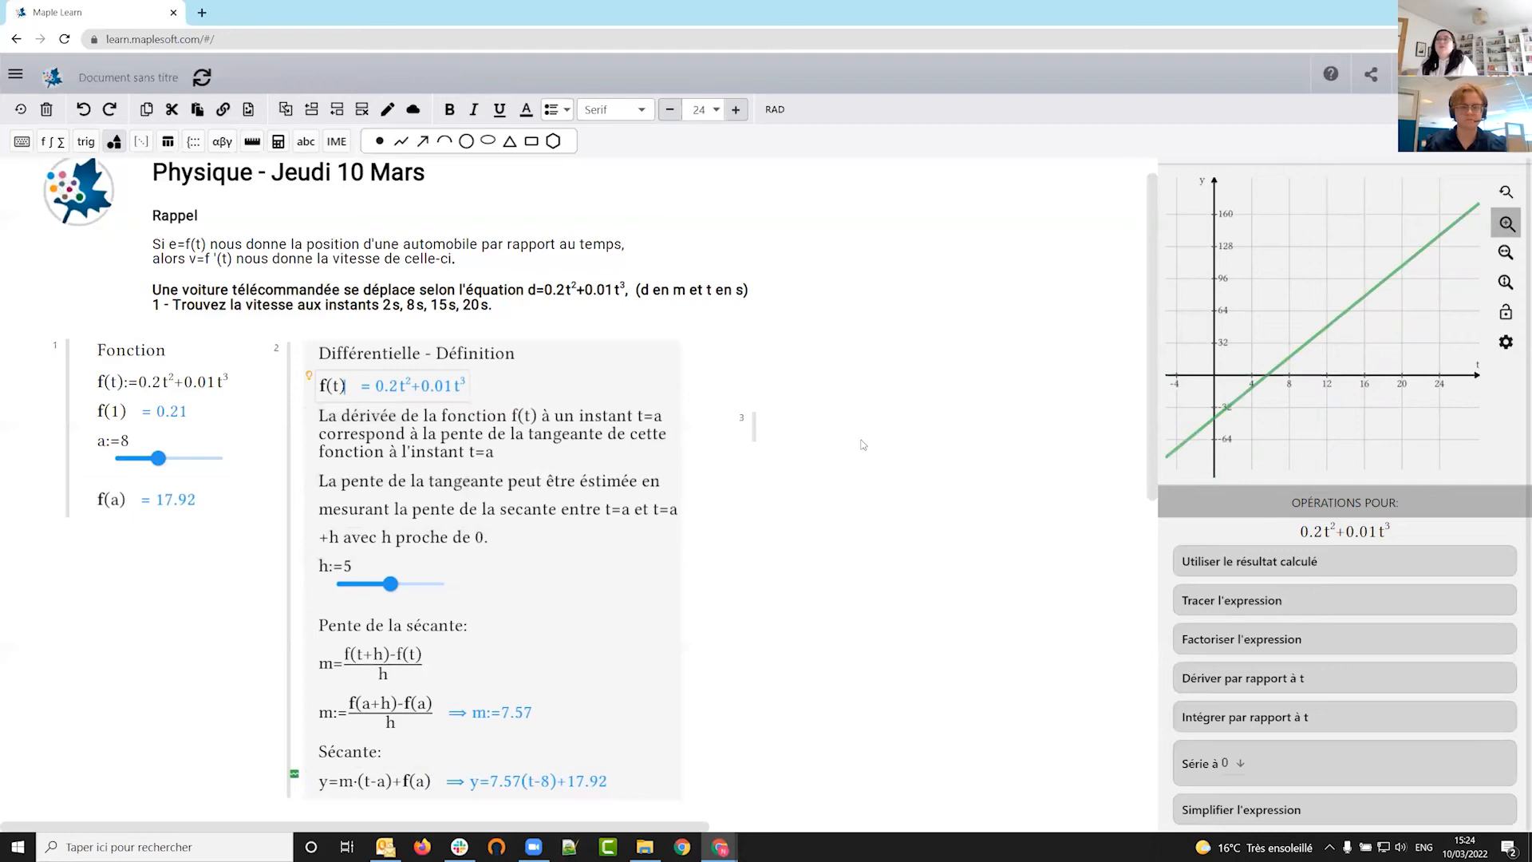
{"action": "left_click", "coordinate": [310, 376]}
{"action": "left_click", "coordinate": [386, 468]}
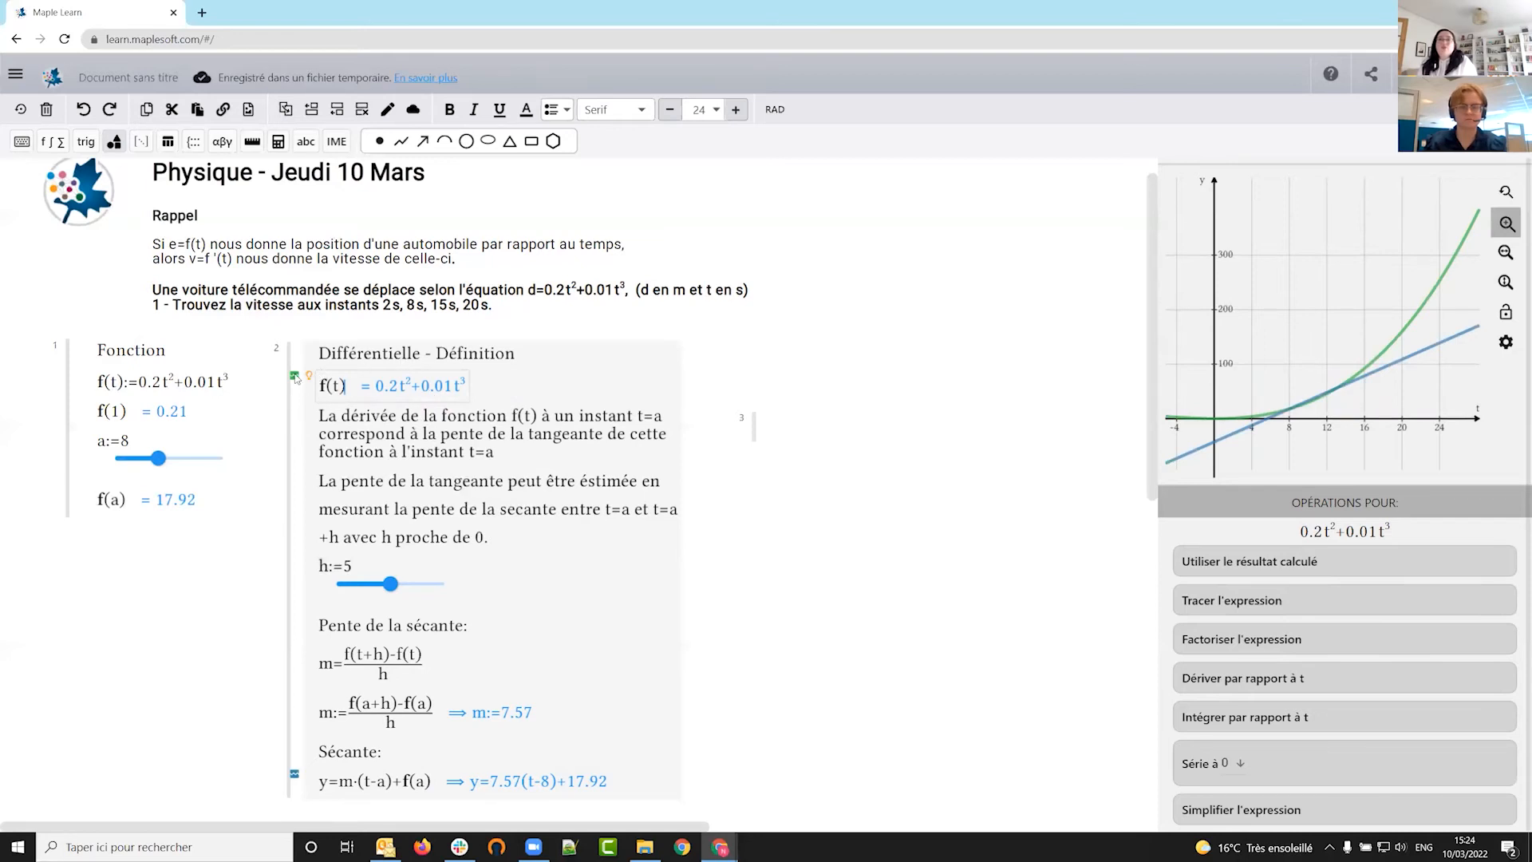
- Set the plot color of the f(t) curve to purple
{"action": "left_click", "coordinate": [294, 376]}
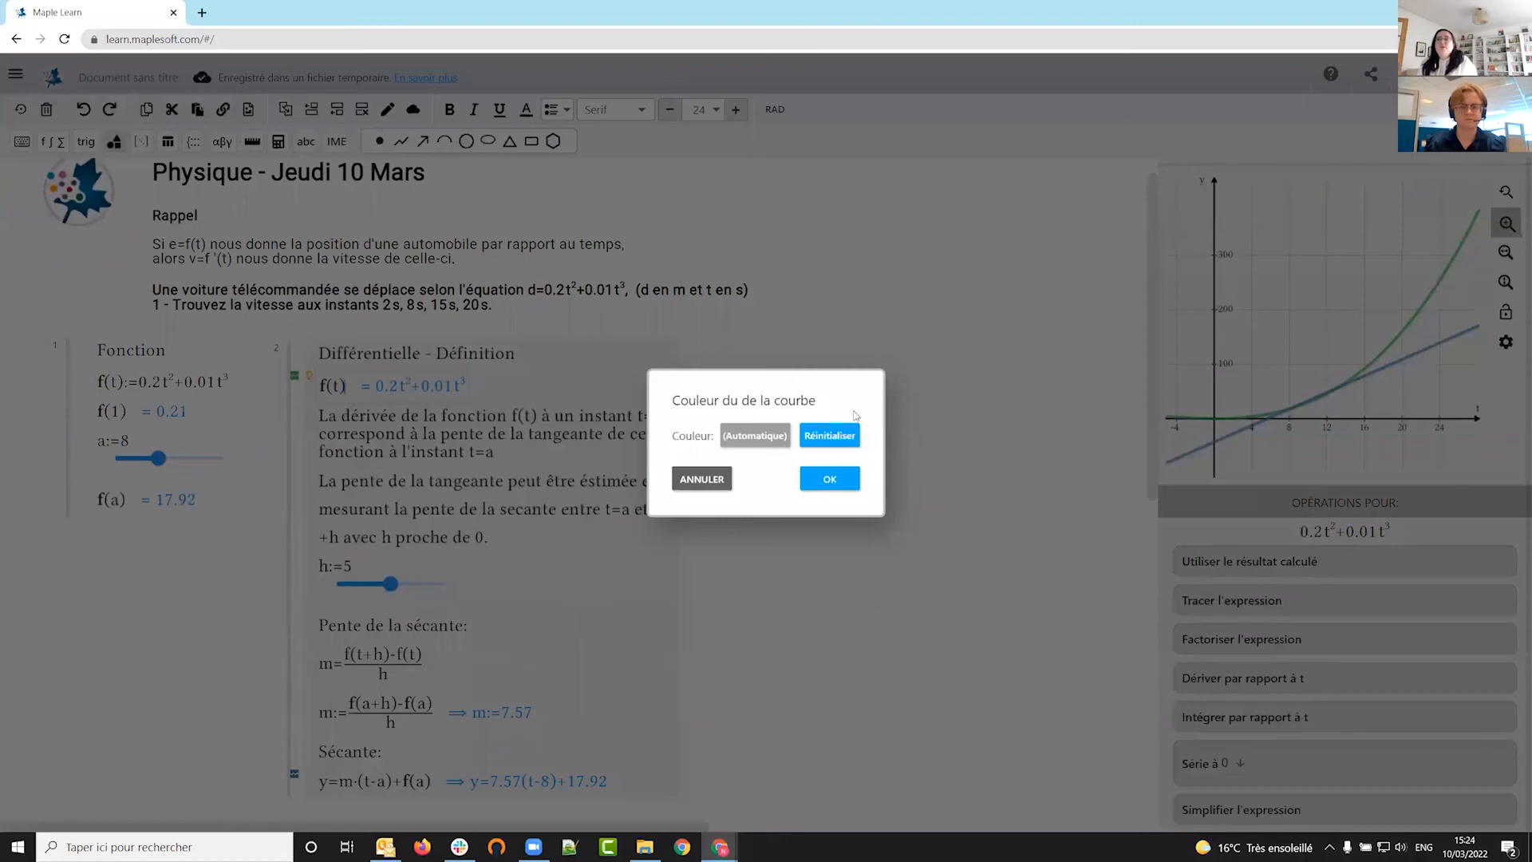
{"action": "left_click", "coordinate": [755, 435]}
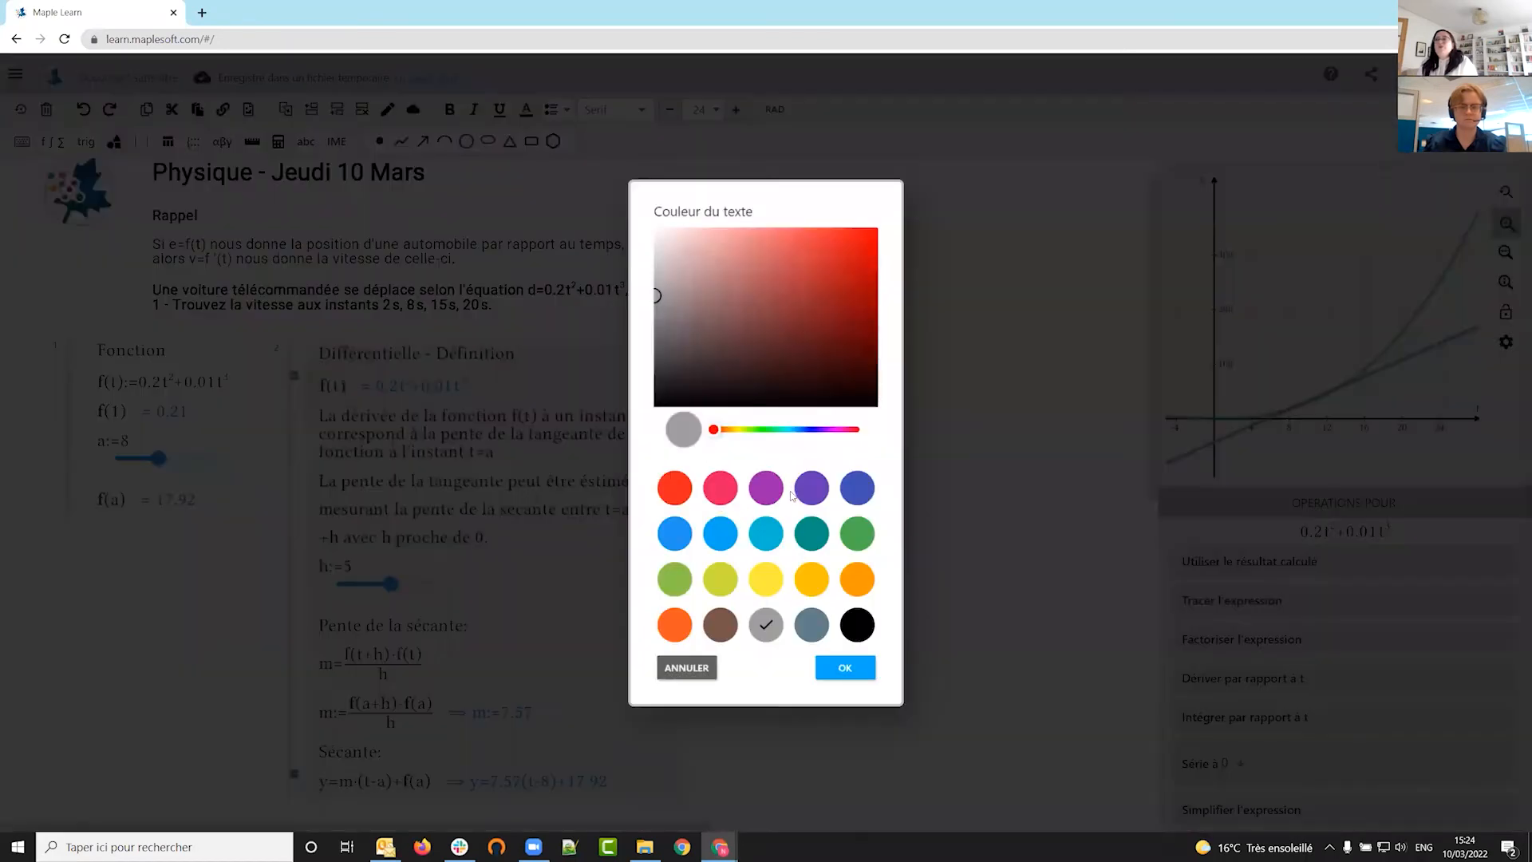
{"action": "left_click", "coordinate": [811, 489]}
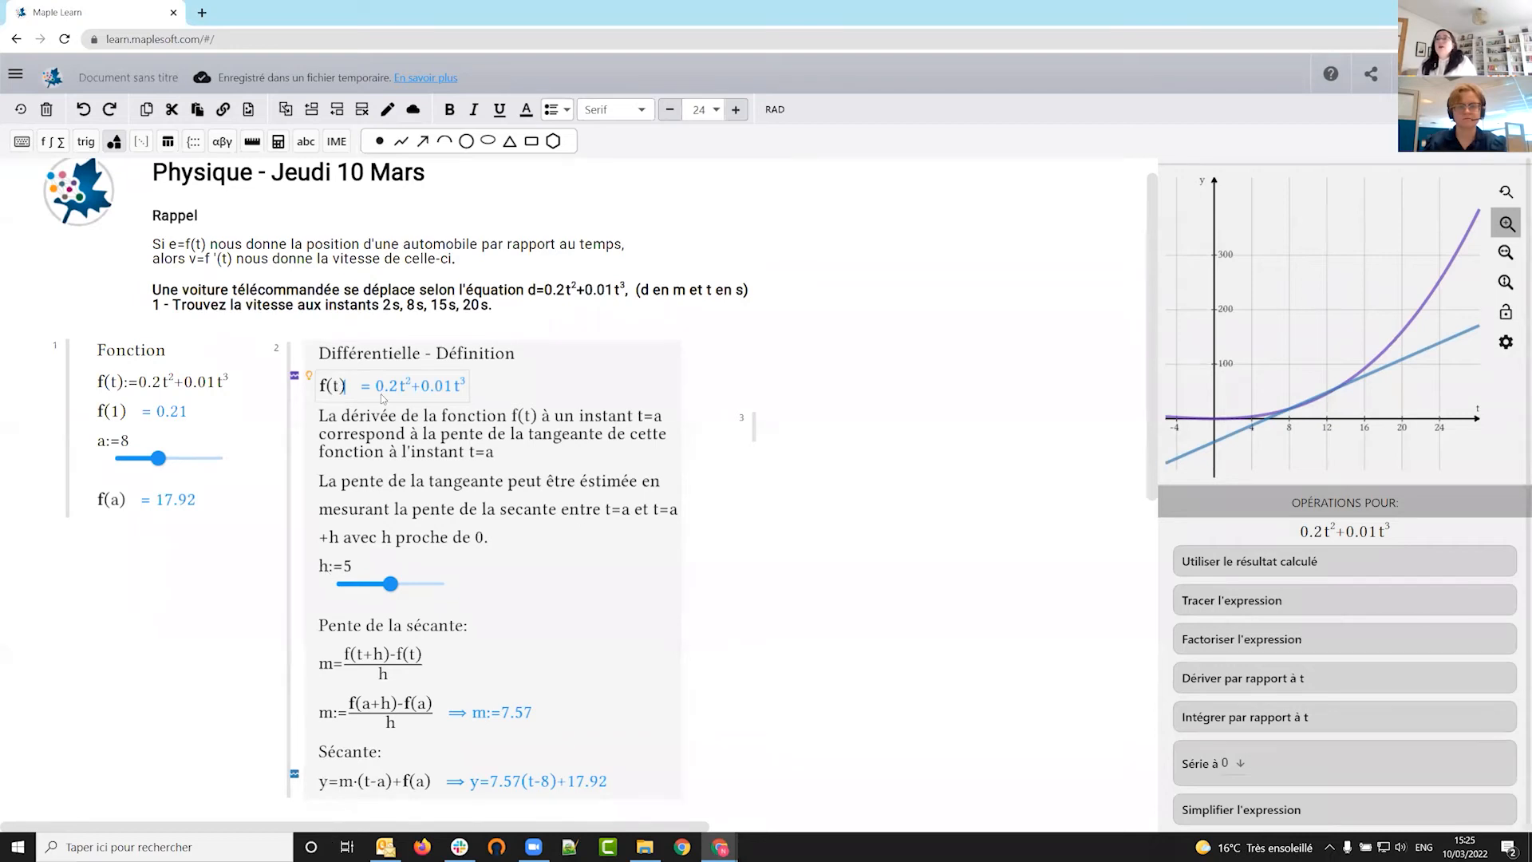
- Lock the plot's view on the positive quadrant, with t reaching past 44 and y past 700
{"action": "mouse_move", "coordinate": [1326, 325]}
{"action": "left_mouse_down"}
{"action": "mouse_move", "coordinate": [1316, 356]}
{"action": "mouse_move", "coordinate": [1328, 318]}
{"action": "left_mouse_up"}
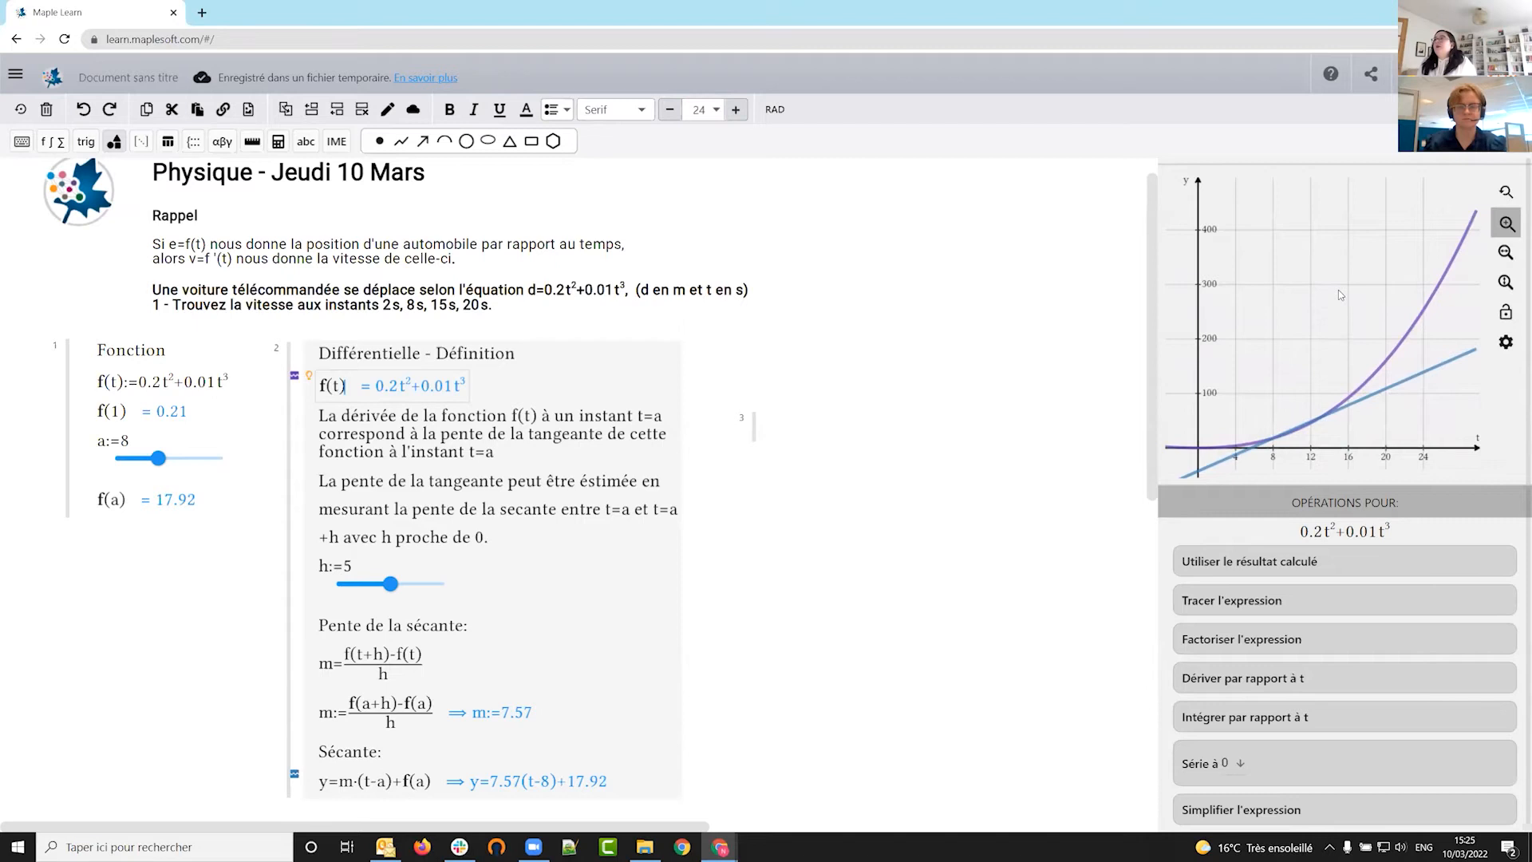
{"action": "scroll", "coordinate": [1340, 296], "scroll_direction": "down", "scroll_amount": 3}
{"action": "left_click_drag", "start_coordinate": [1339, 299], "coordinate": [1308, 328]}
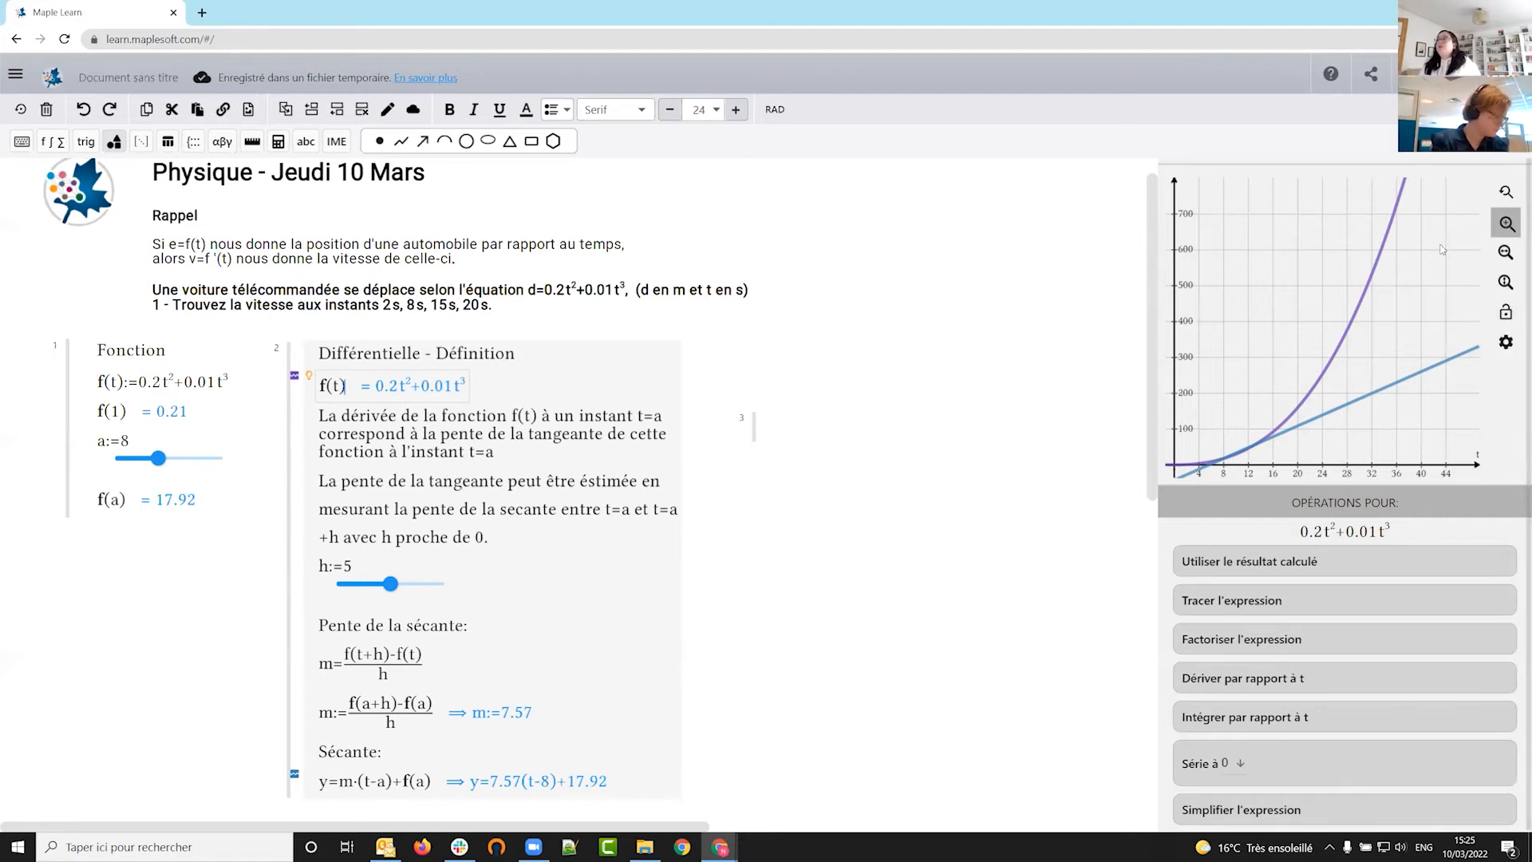
{"action": "left_click", "coordinate": [1506, 313]}
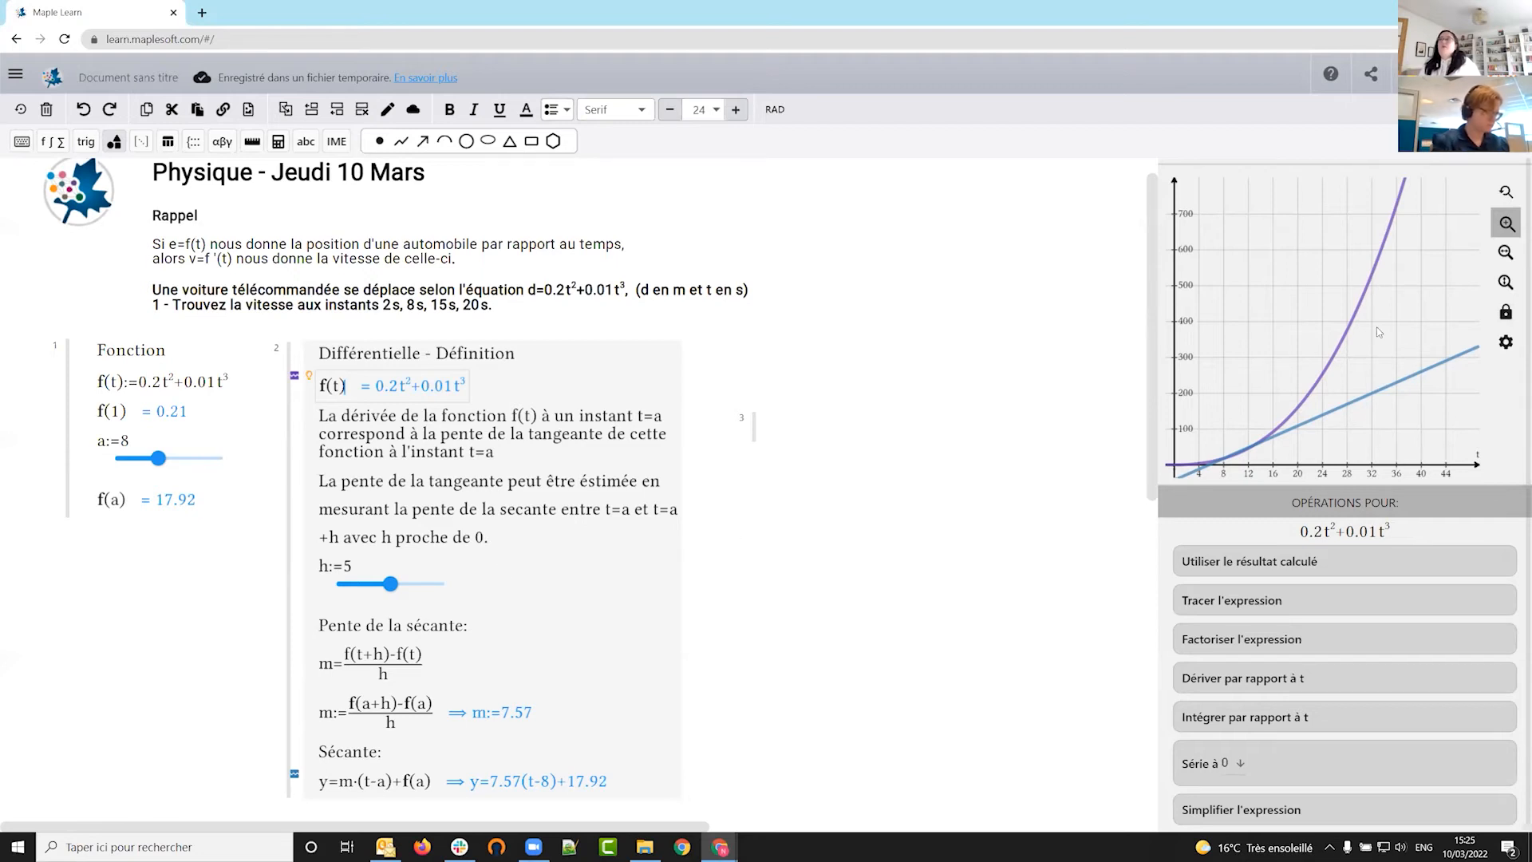
- Check the axes options in the plot settings, and switch the plot to polar coordinates and back to rectangular
{"action": "left_click", "coordinate": [1506, 342]}
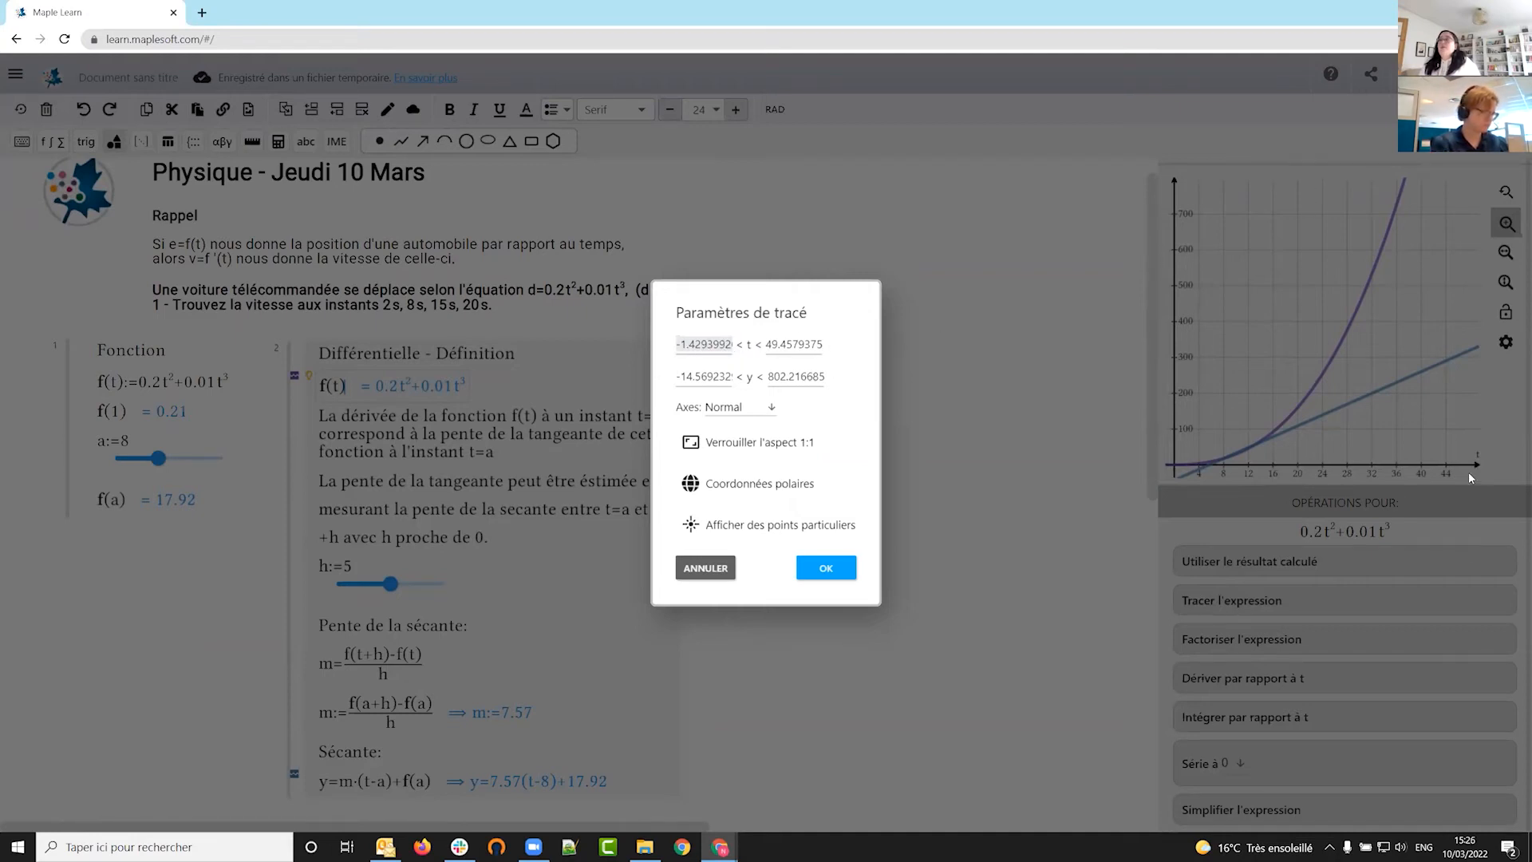
{"action": "left_click", "coordinate": [772, 408]}
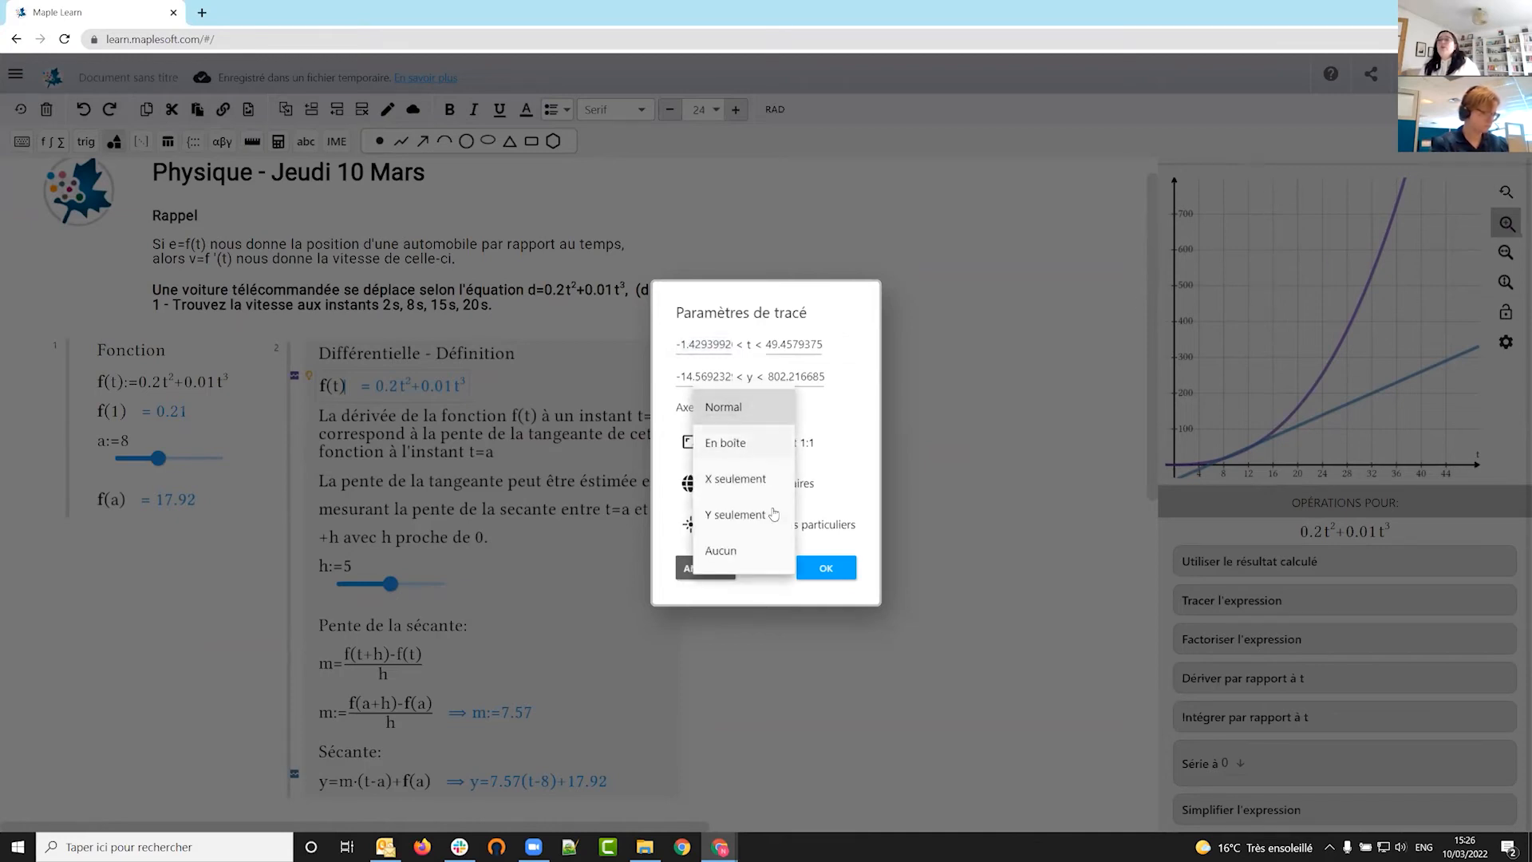
{"action": "left_click", "coordinate": [758, 408]}
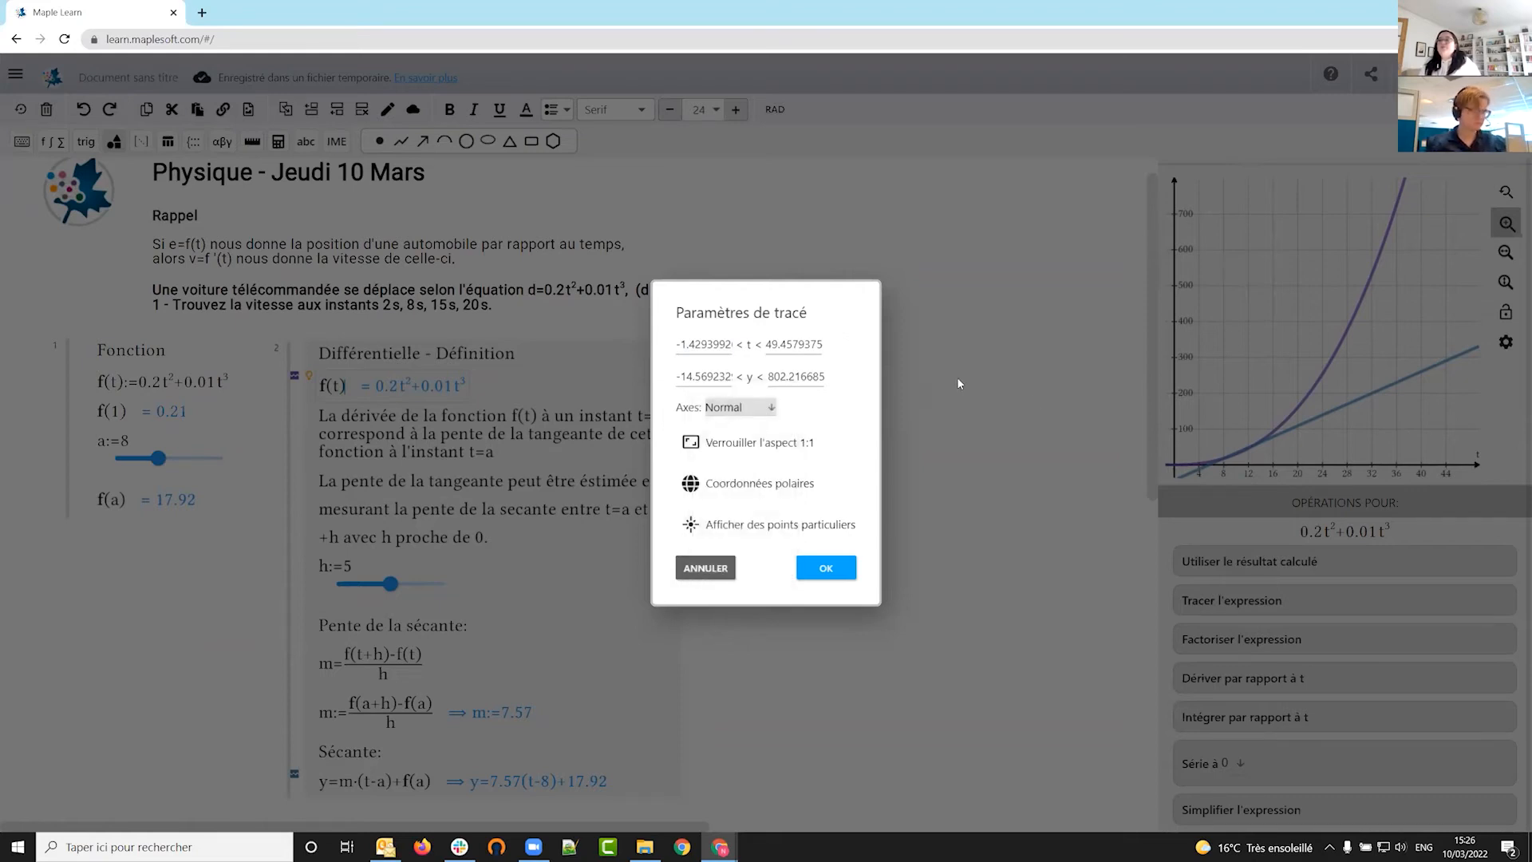
{"action": "left_click", "coordinate": [701, 486]}
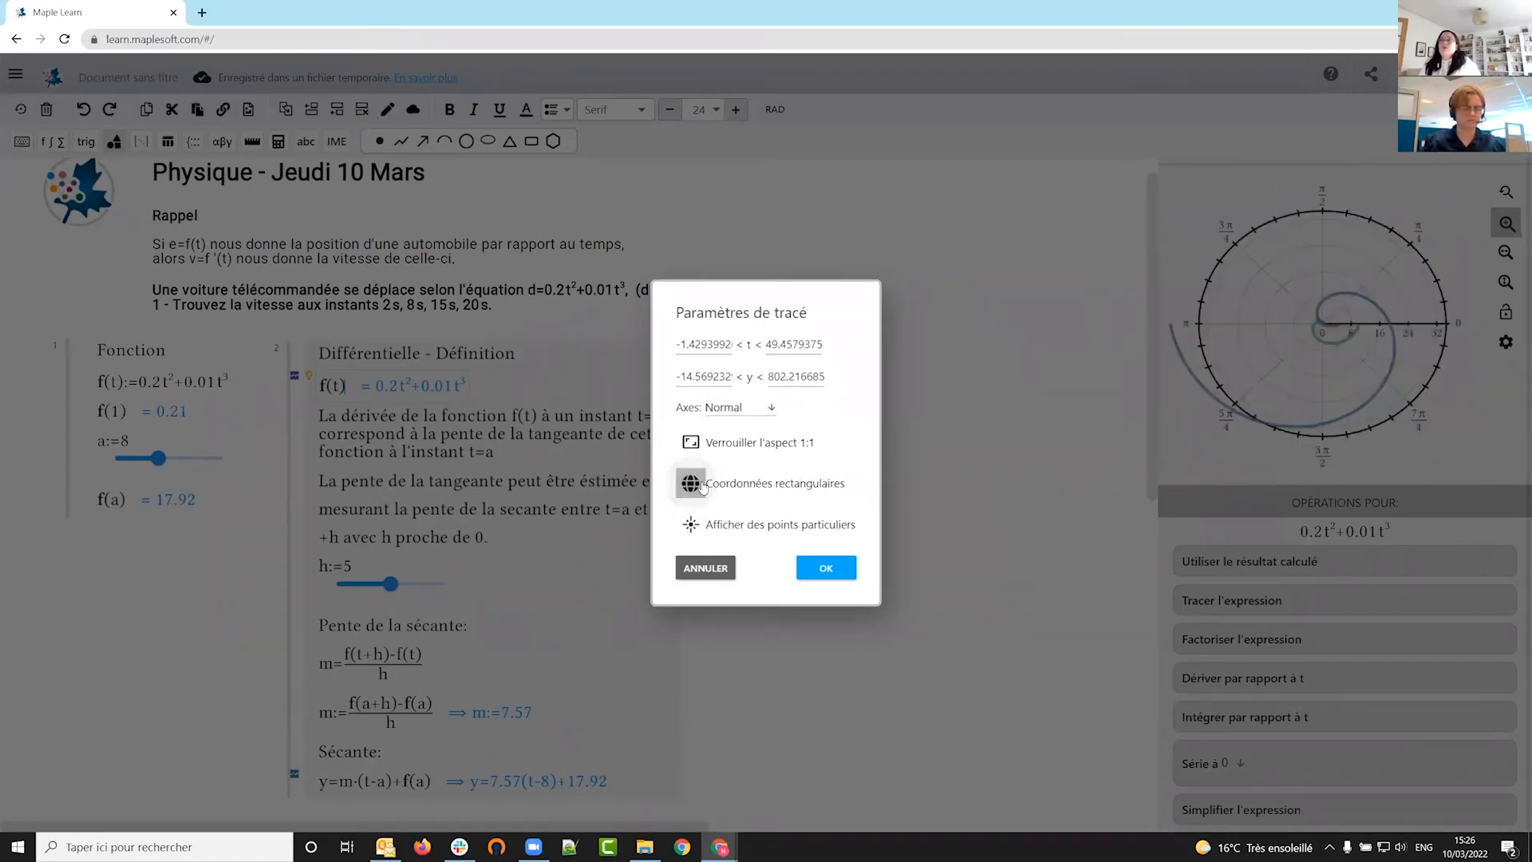
{"action": "left_click", "coordinate": [702, 486]}
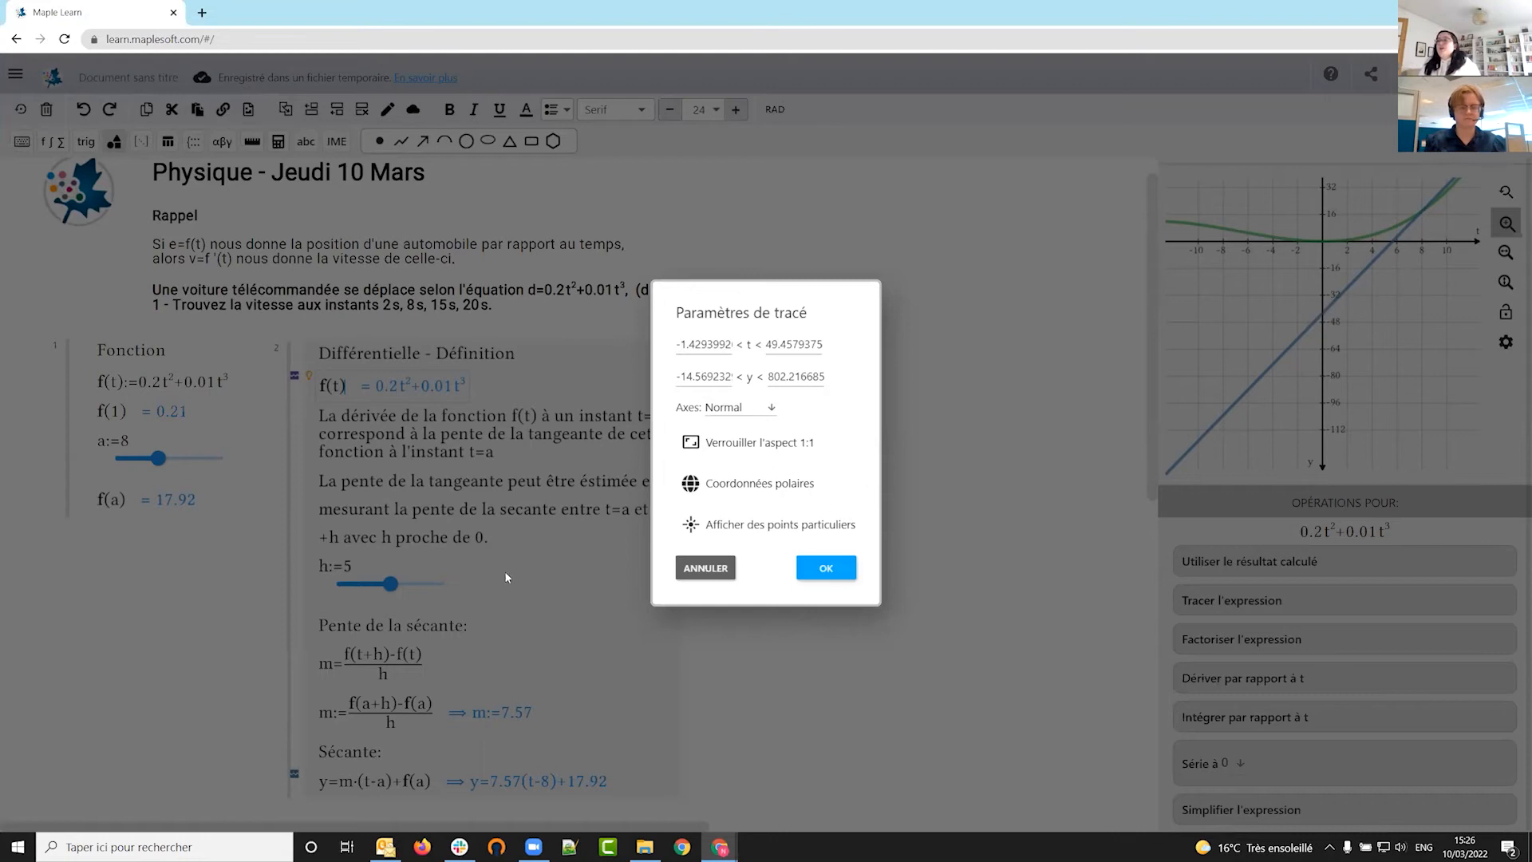
{"action": "key", "text": "Return"}
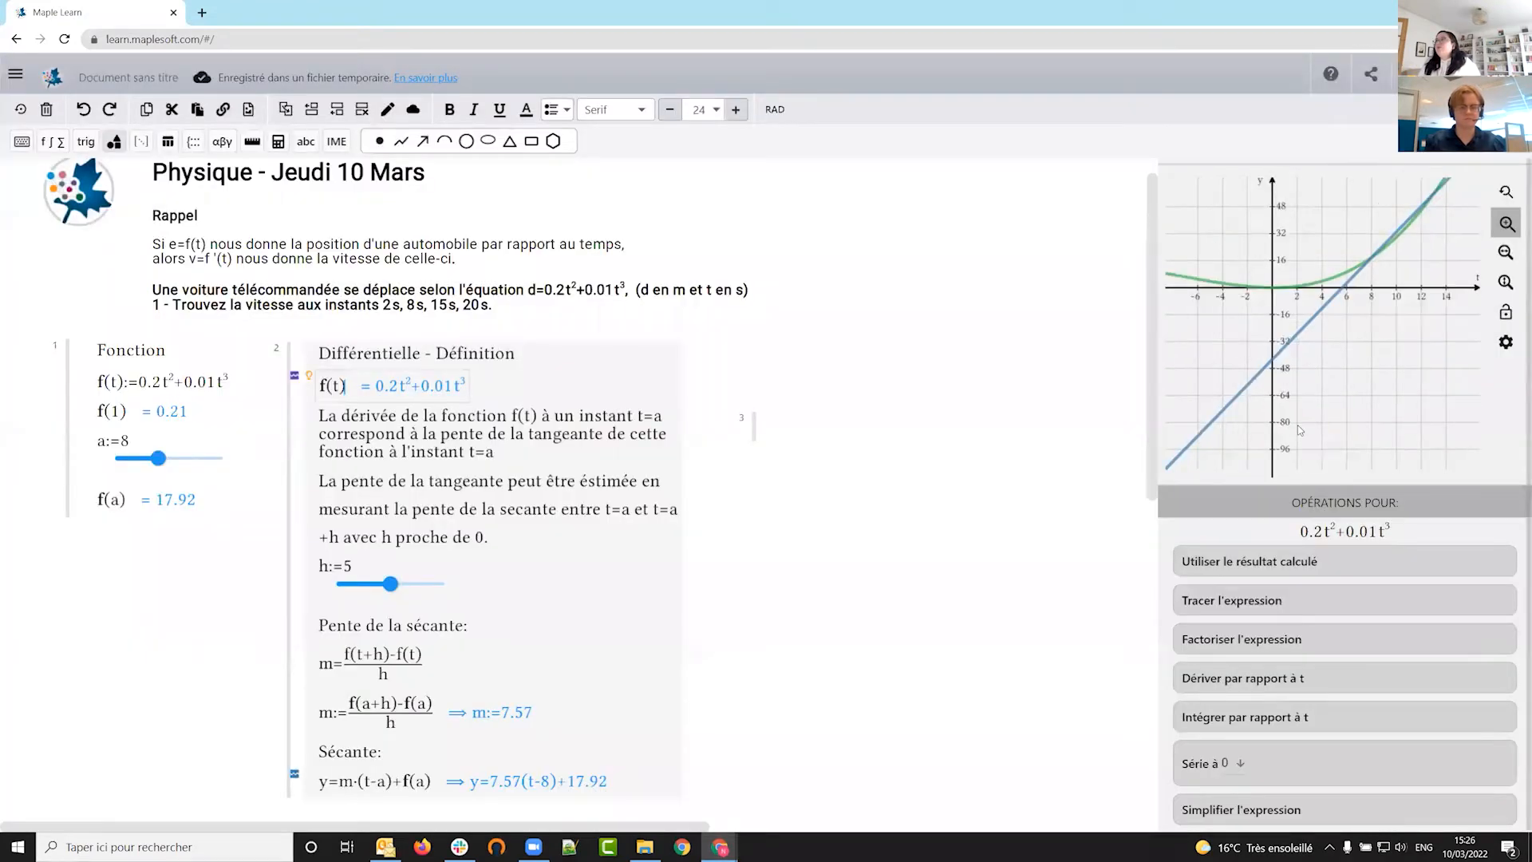
- Lock the plot's view on the positive quadrant and turn on the display of its special points
{"action": "left_click", "coordinate": [1506, 312]}
{"action": "left_click", "coordinate": [1506, 343]}
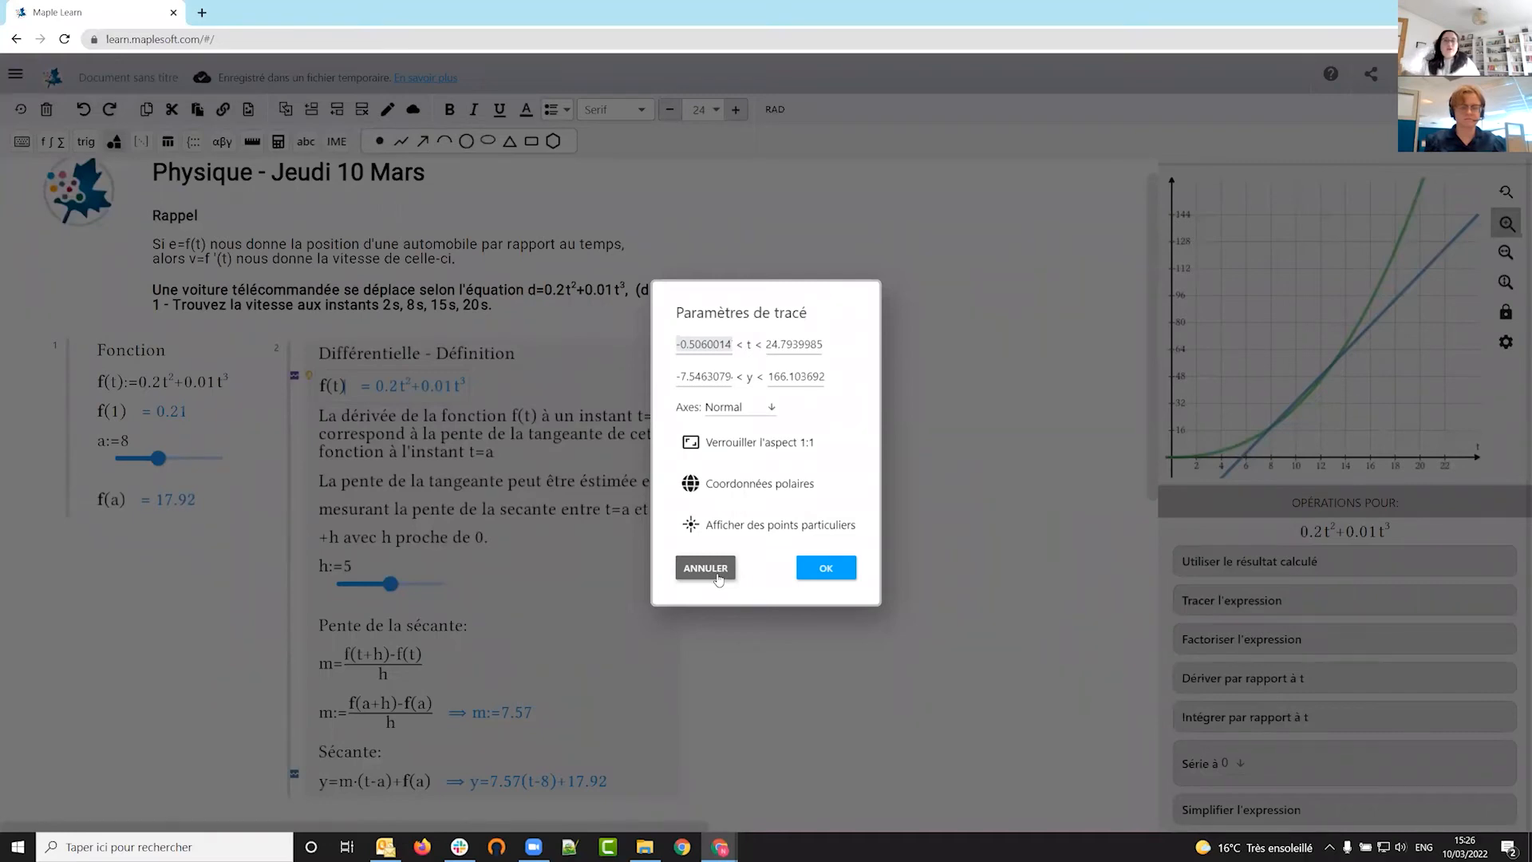
{"action": "left_click", "coordinate": [691, 525]}
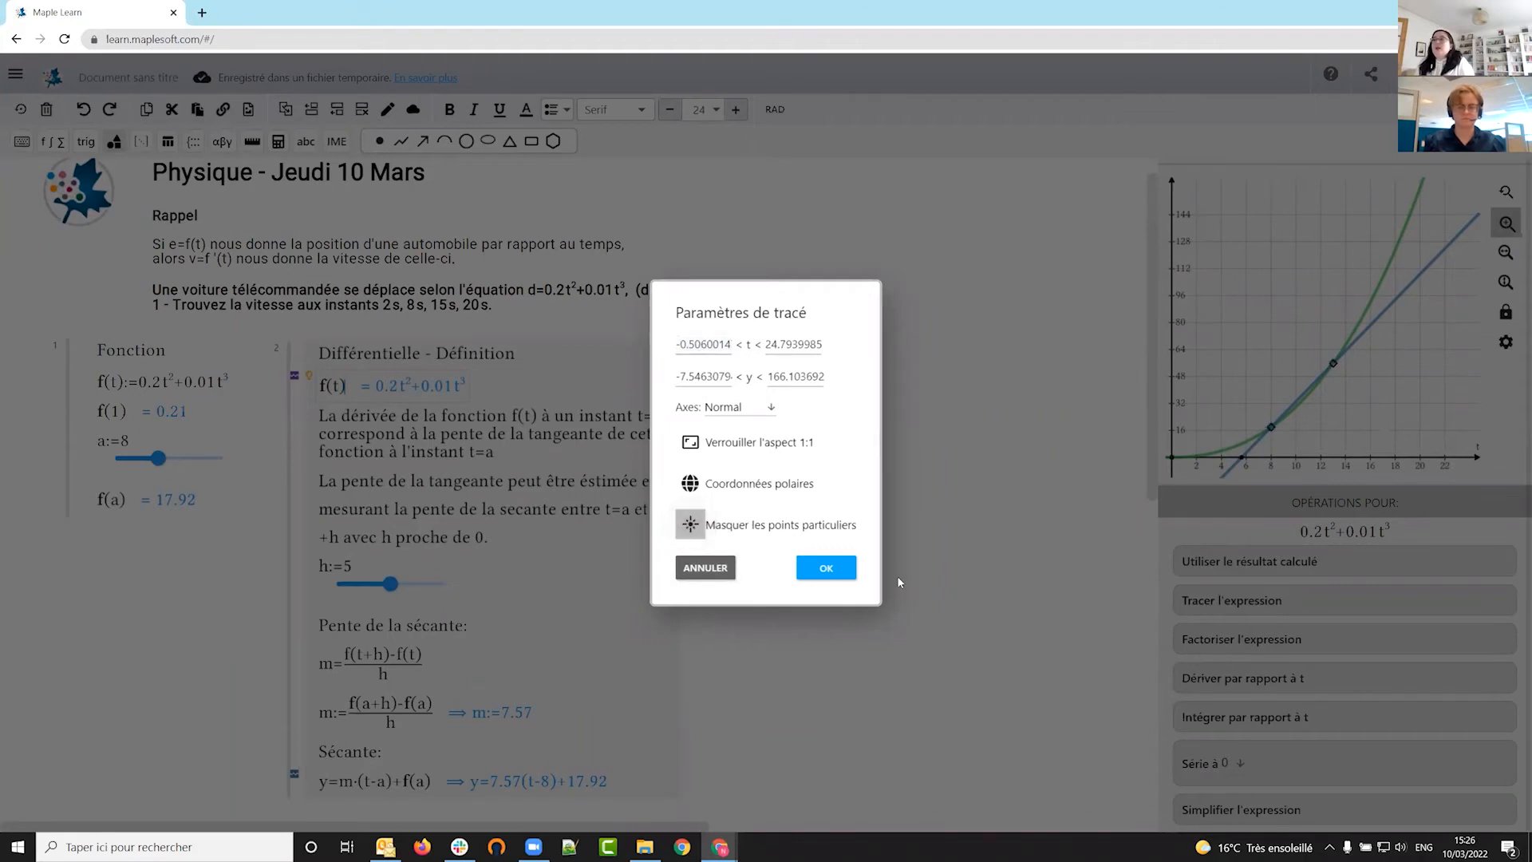
{"action": "left_click", "coordinate": [838, 569]}
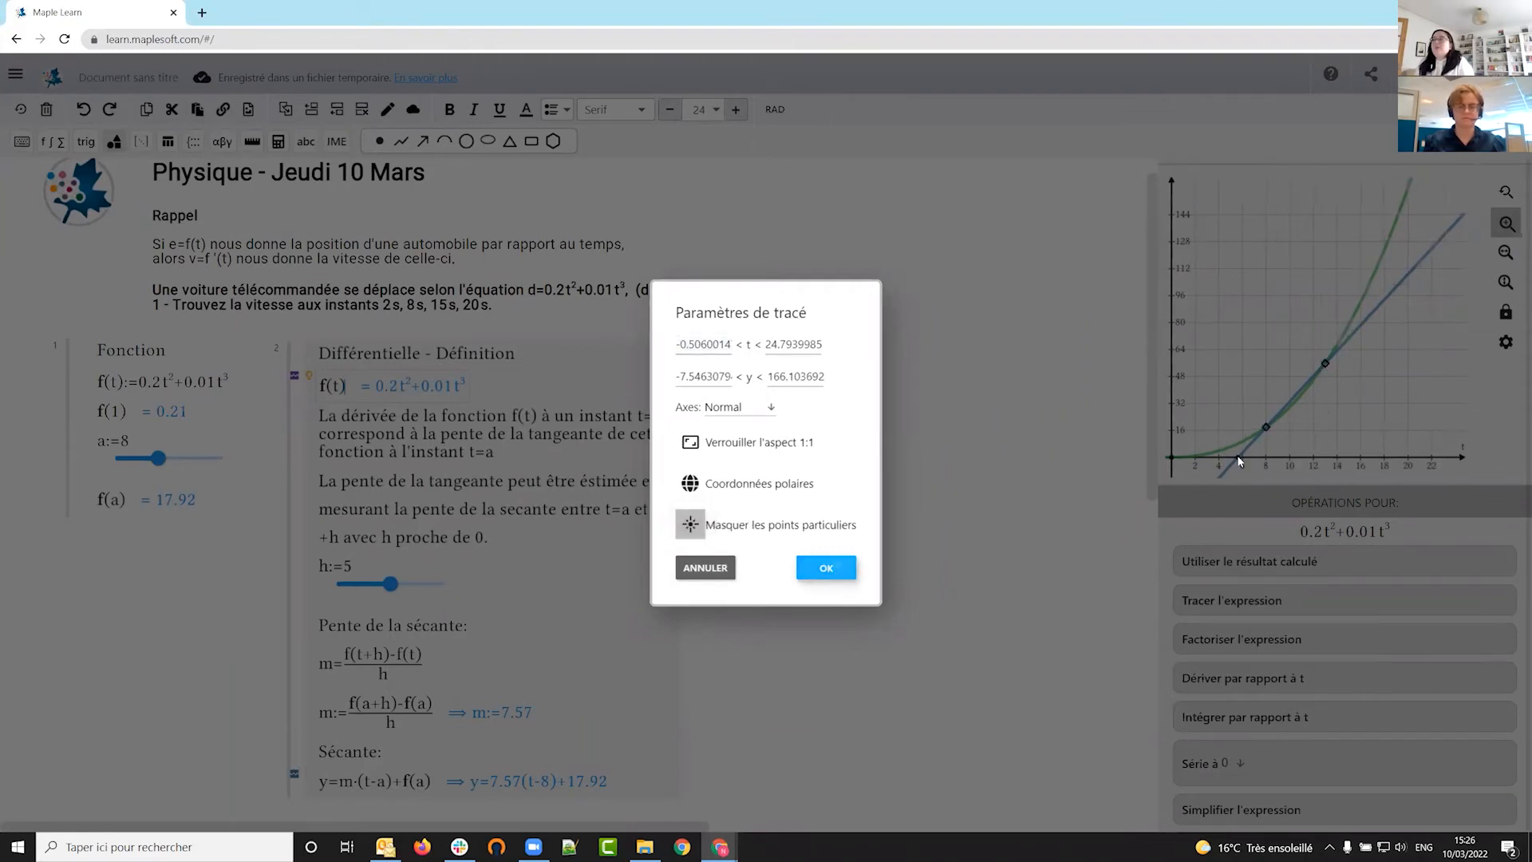
{"action": "left_click_drag", "start_coordinate": [1295, 371], "coordinate": [1304, 342]}
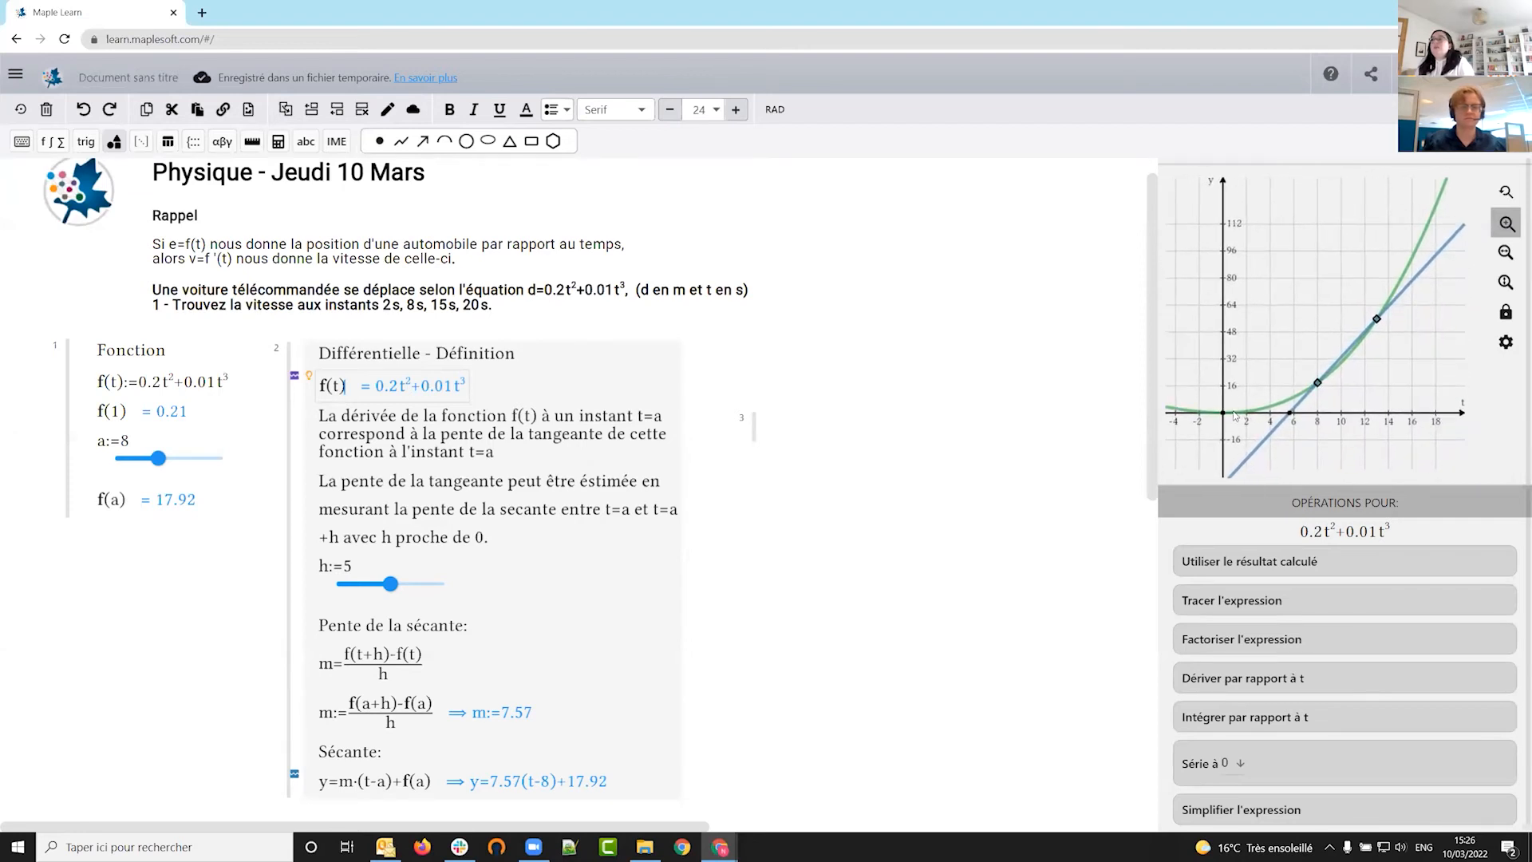
- Pan the plot to the positive quadrant and inspect the coordinates of the secant's intersections with the curve and the t-axis
{"action": "left_click_drag", "start_coordinate": [1351, 264], "coordinate": [1410, 263]}
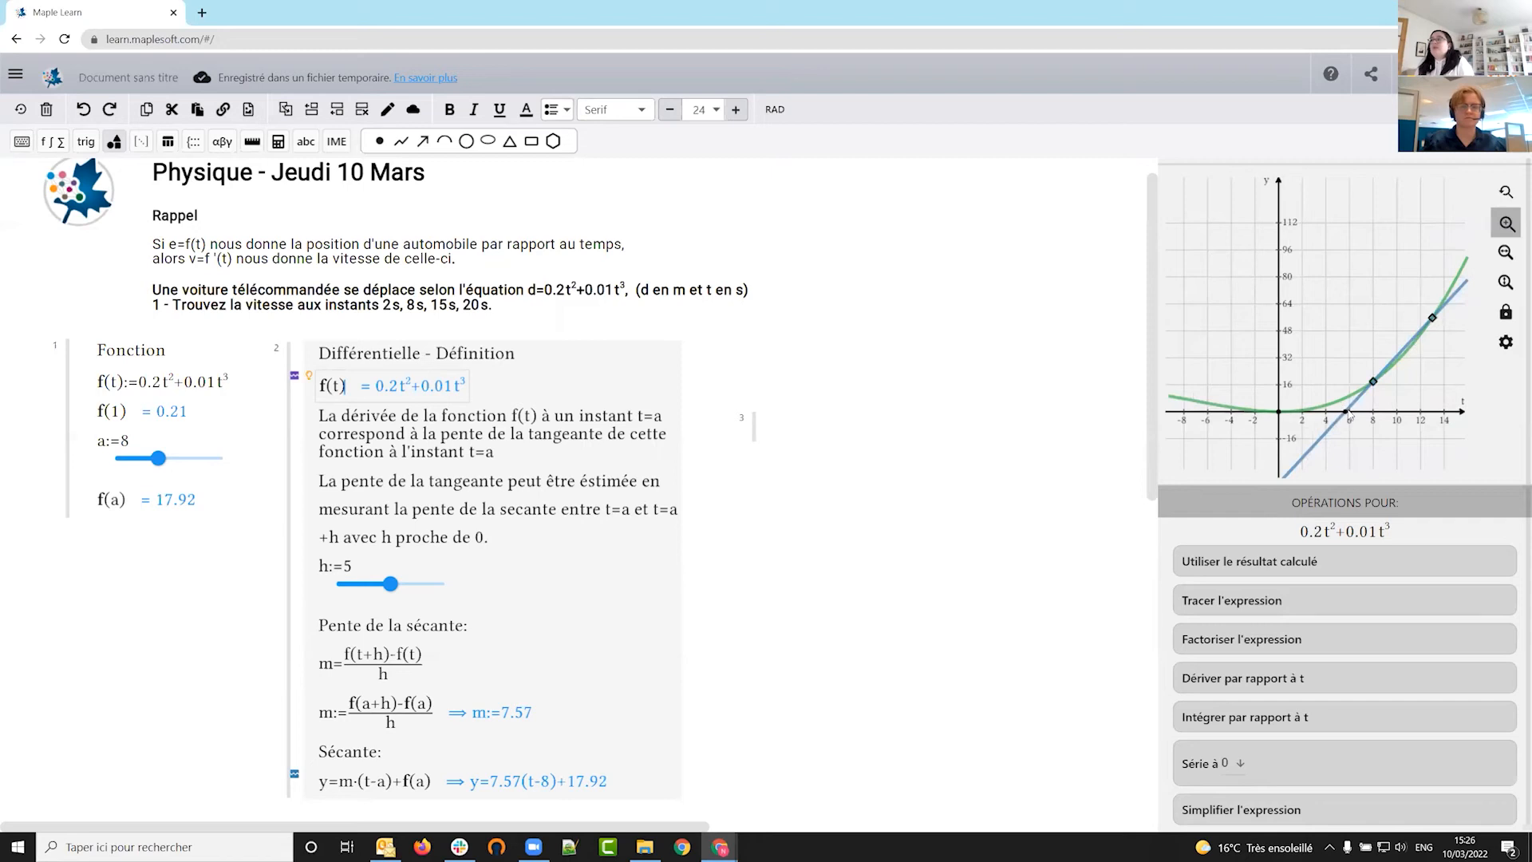
{"action": "left_click_drag", "start_coordinate": [1343, 365], "coordinate": [1257, 402]}
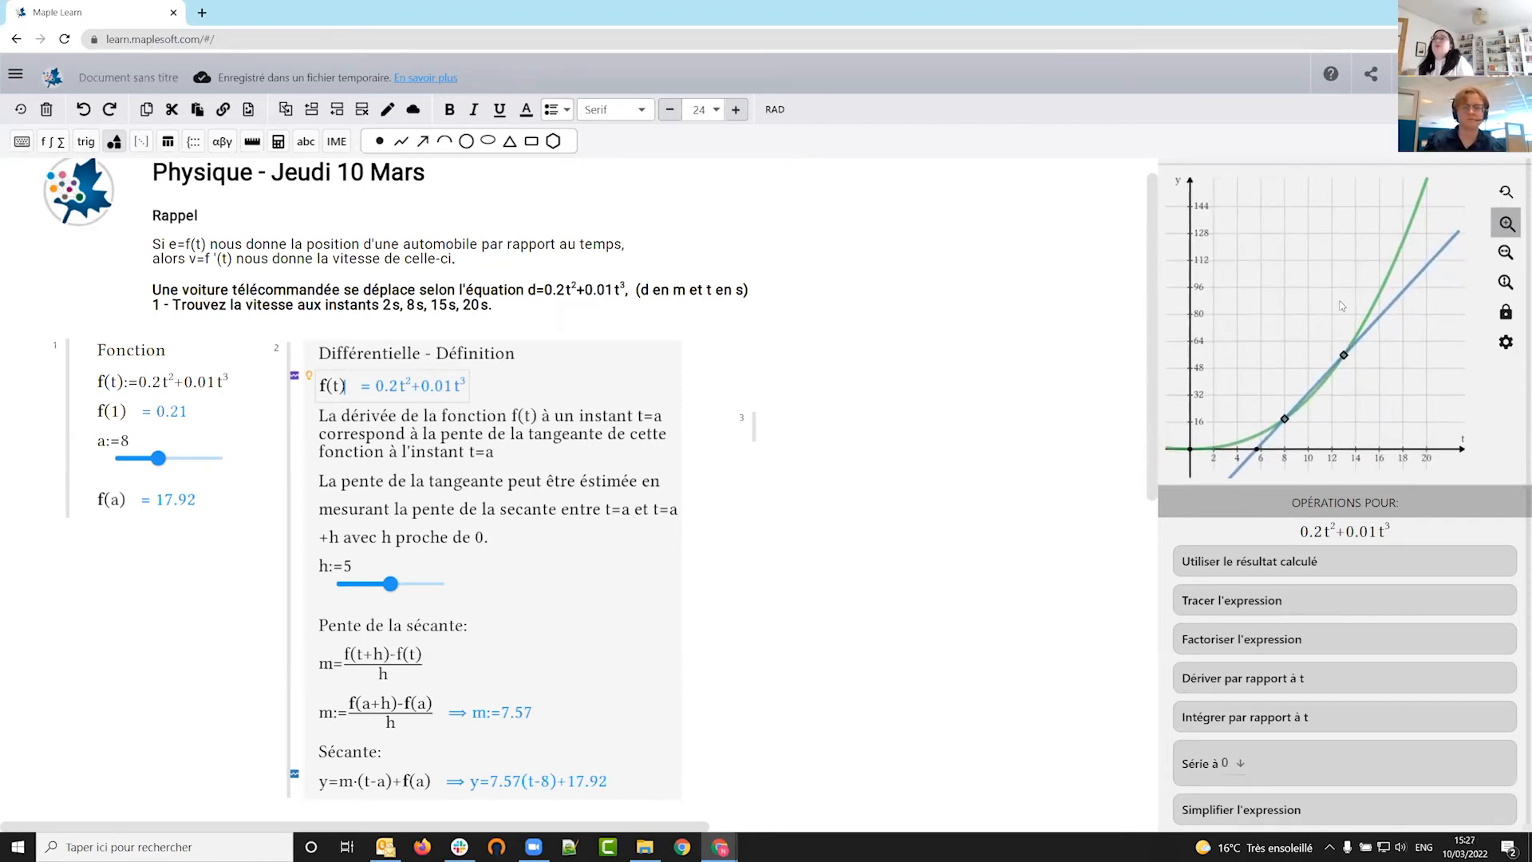
{"action": "mouse_move", "coordinate": [1285, 420]}
{"action": "mouse_move", "coordinate": [1345, 358]}
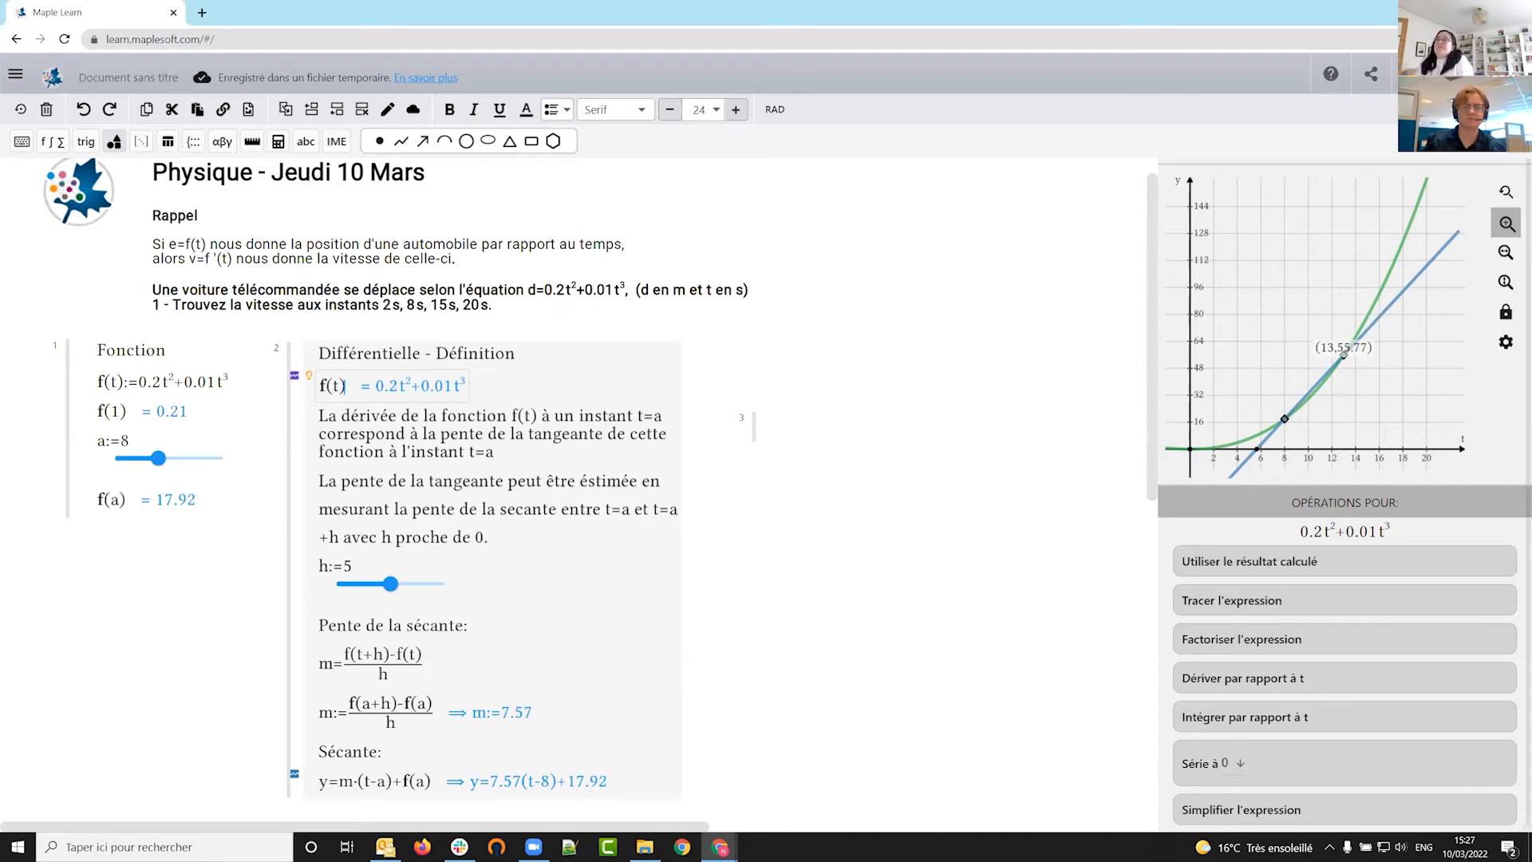
{"action": "left_click", "coordinate": [1257, 449]}
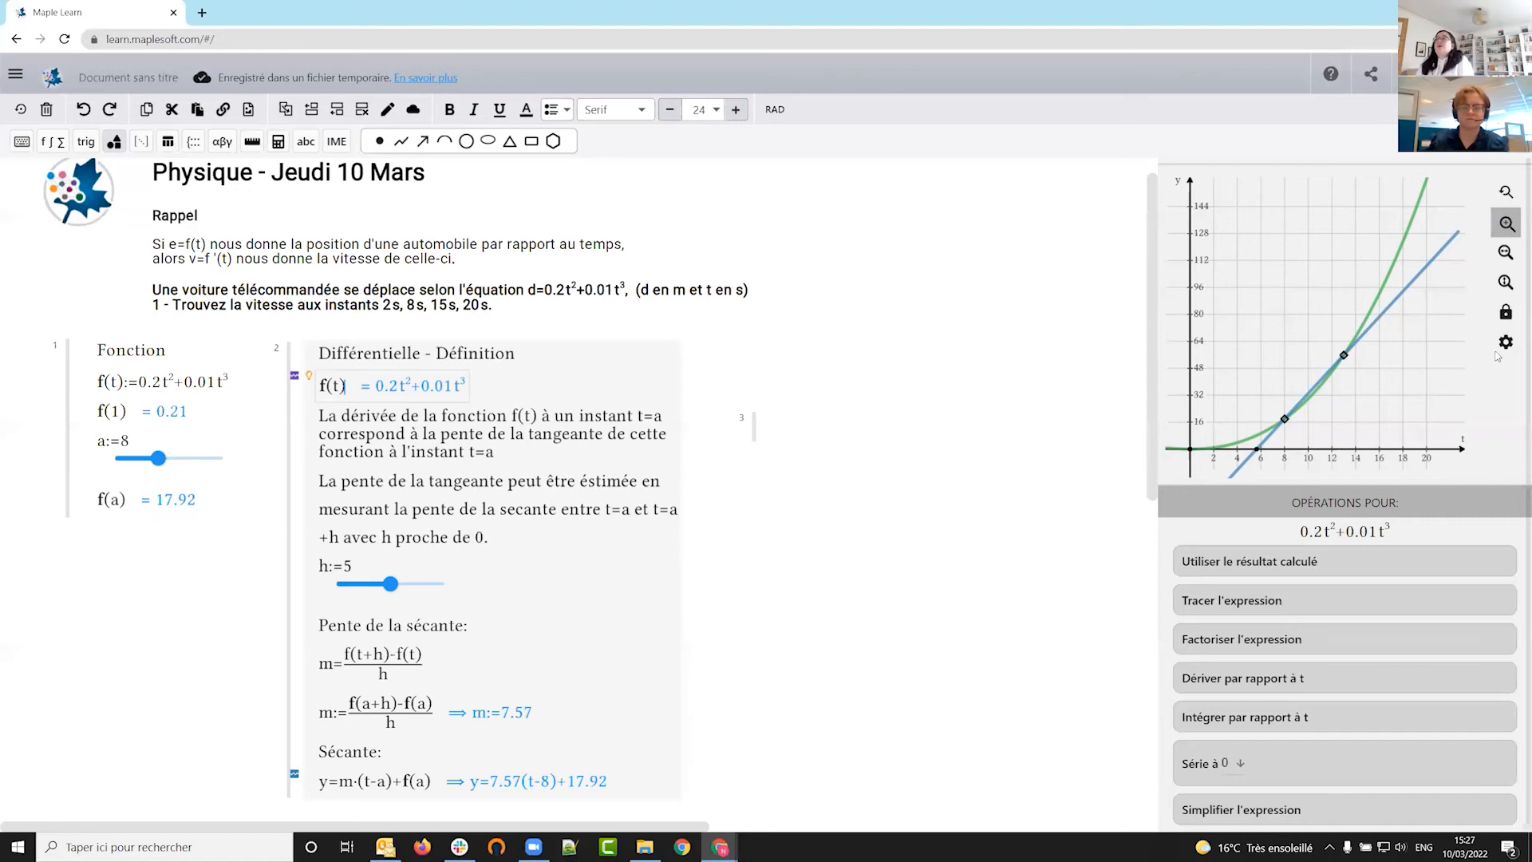
- Insert a geometric Point with coordinates (0,8) on a new line below the secant equation
{"action": "left_click", "coordinate": [611, 783]}
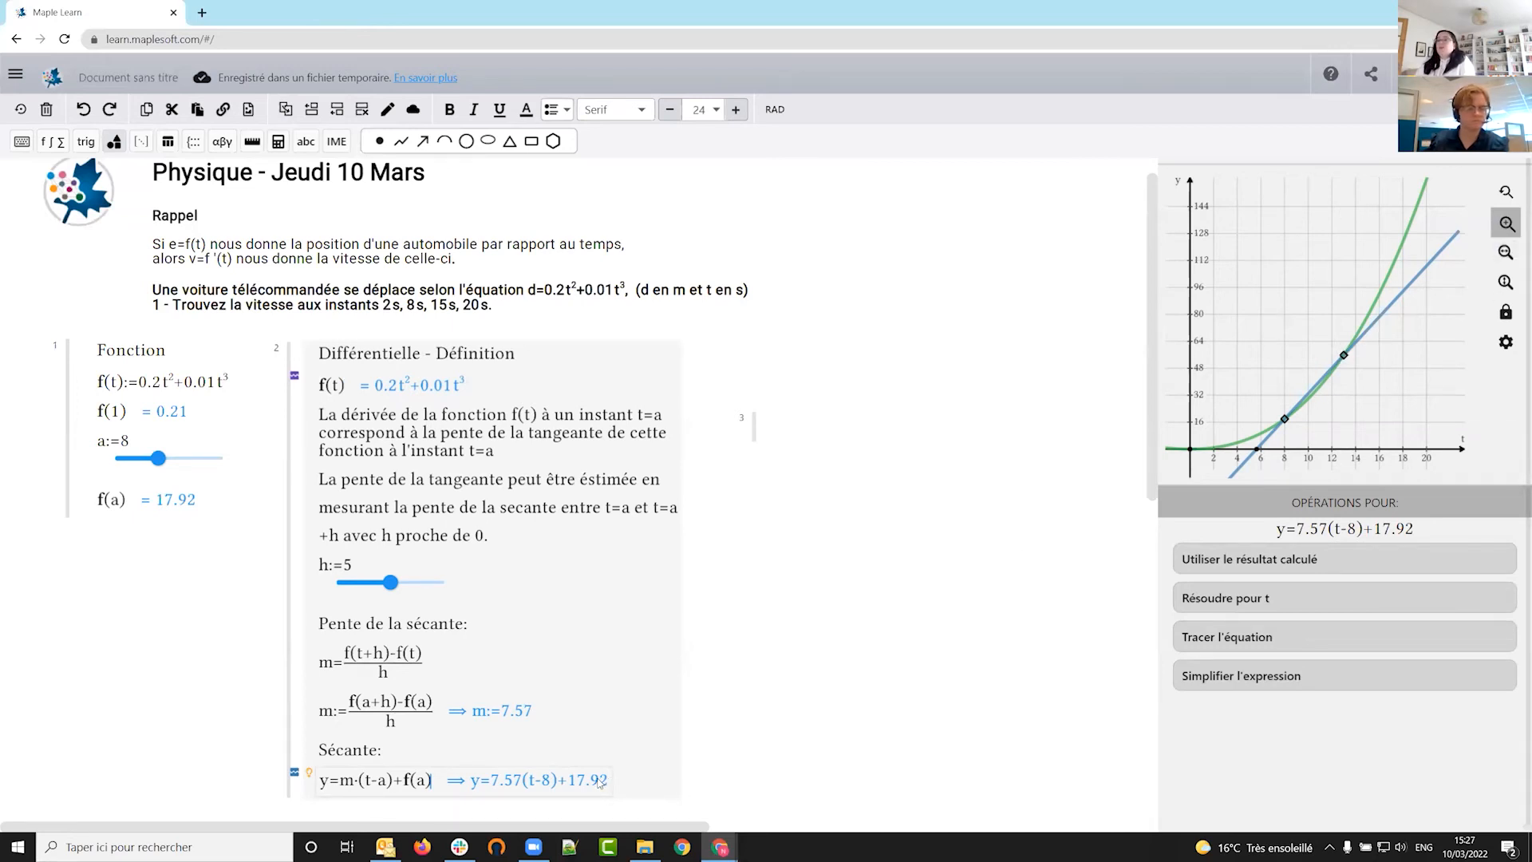
{"action": "key", "text": "Return"}
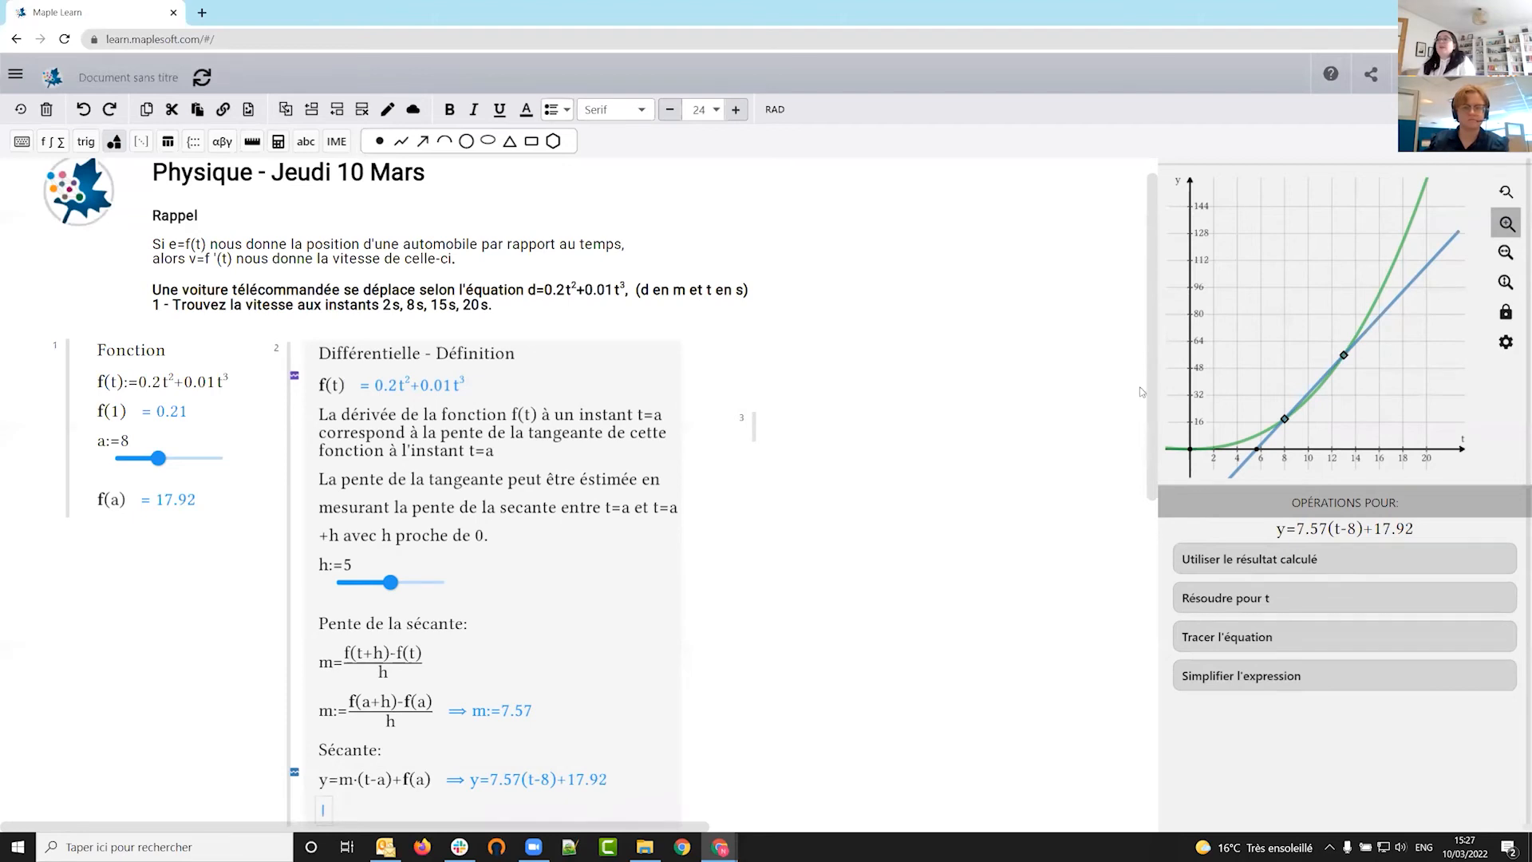
{"action": "left_click_drag", "start_coordinate": [1153, 387], "coordinate": [1153, 418]}
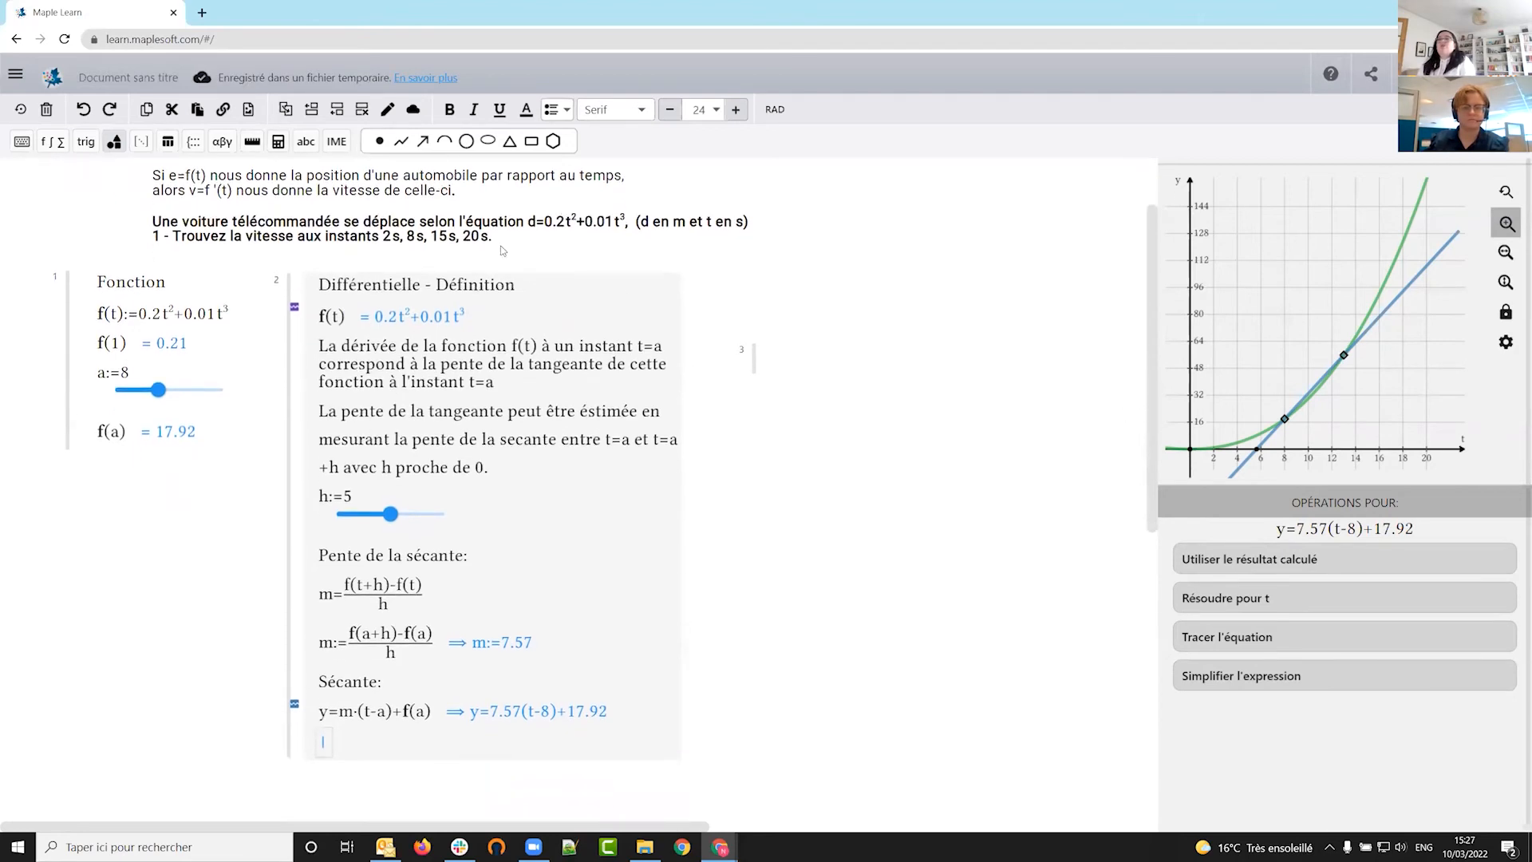
{"action": "left_click", "coordinate": [329, 749]}
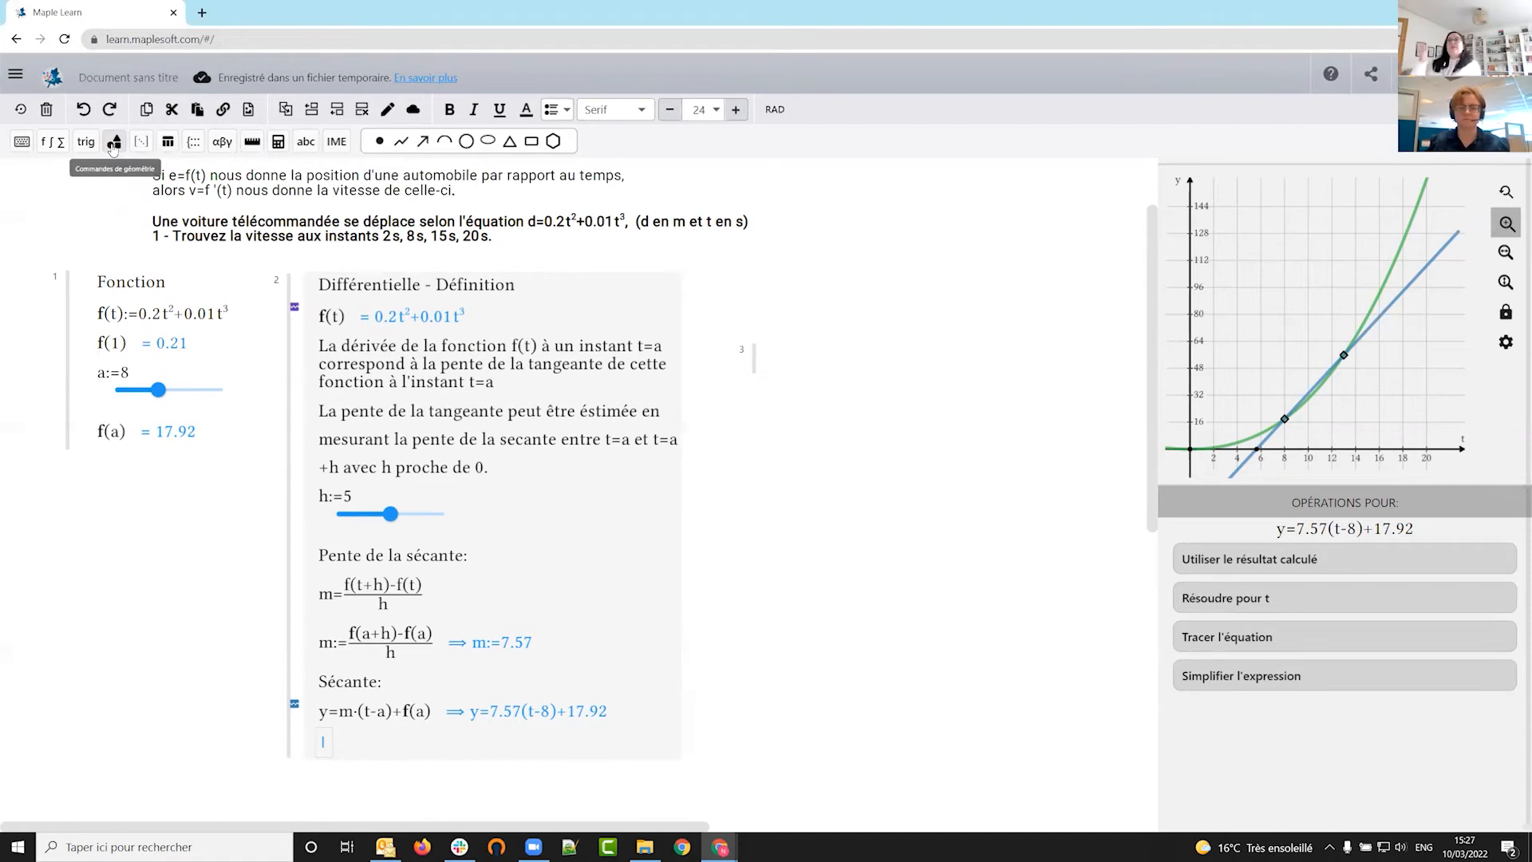
{"action": "left_click", "coordinate": [379, 142]}
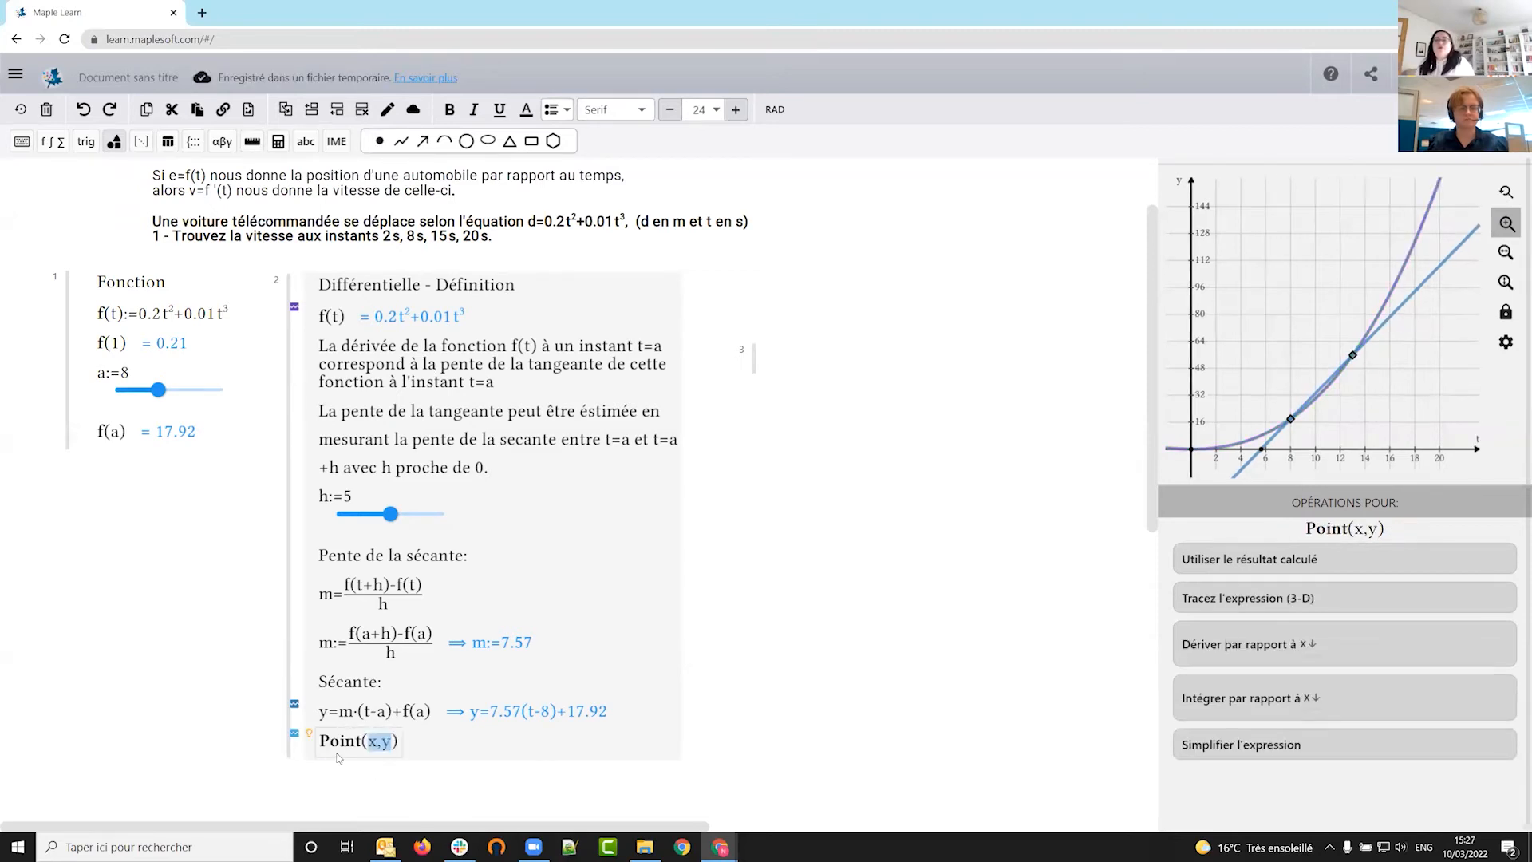
{"action": "left_click", "coordinate": [379, 747]}
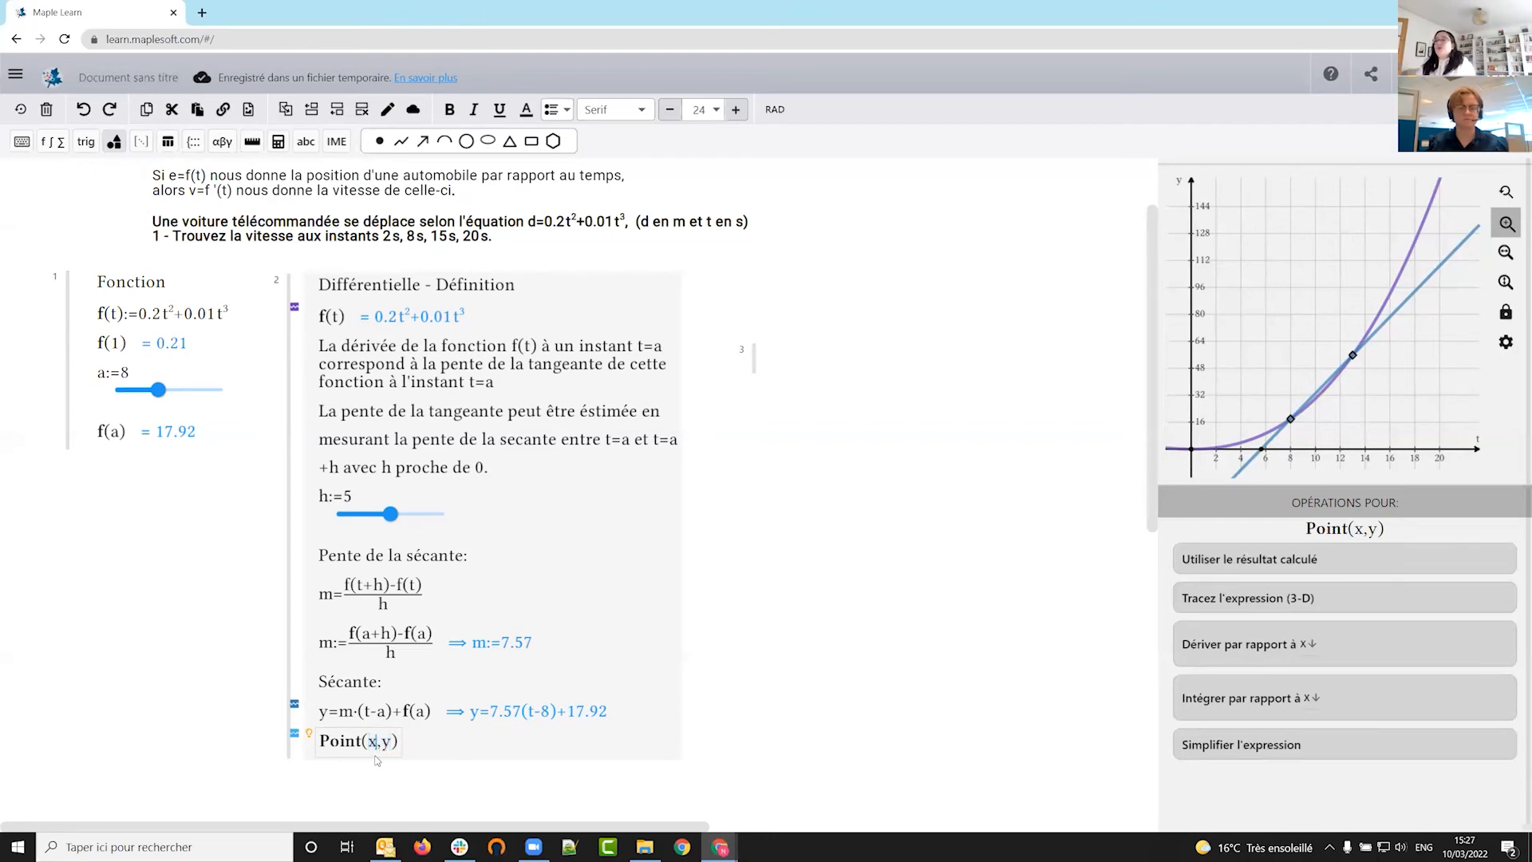
{"action": "key", "text": "BackSpace"}
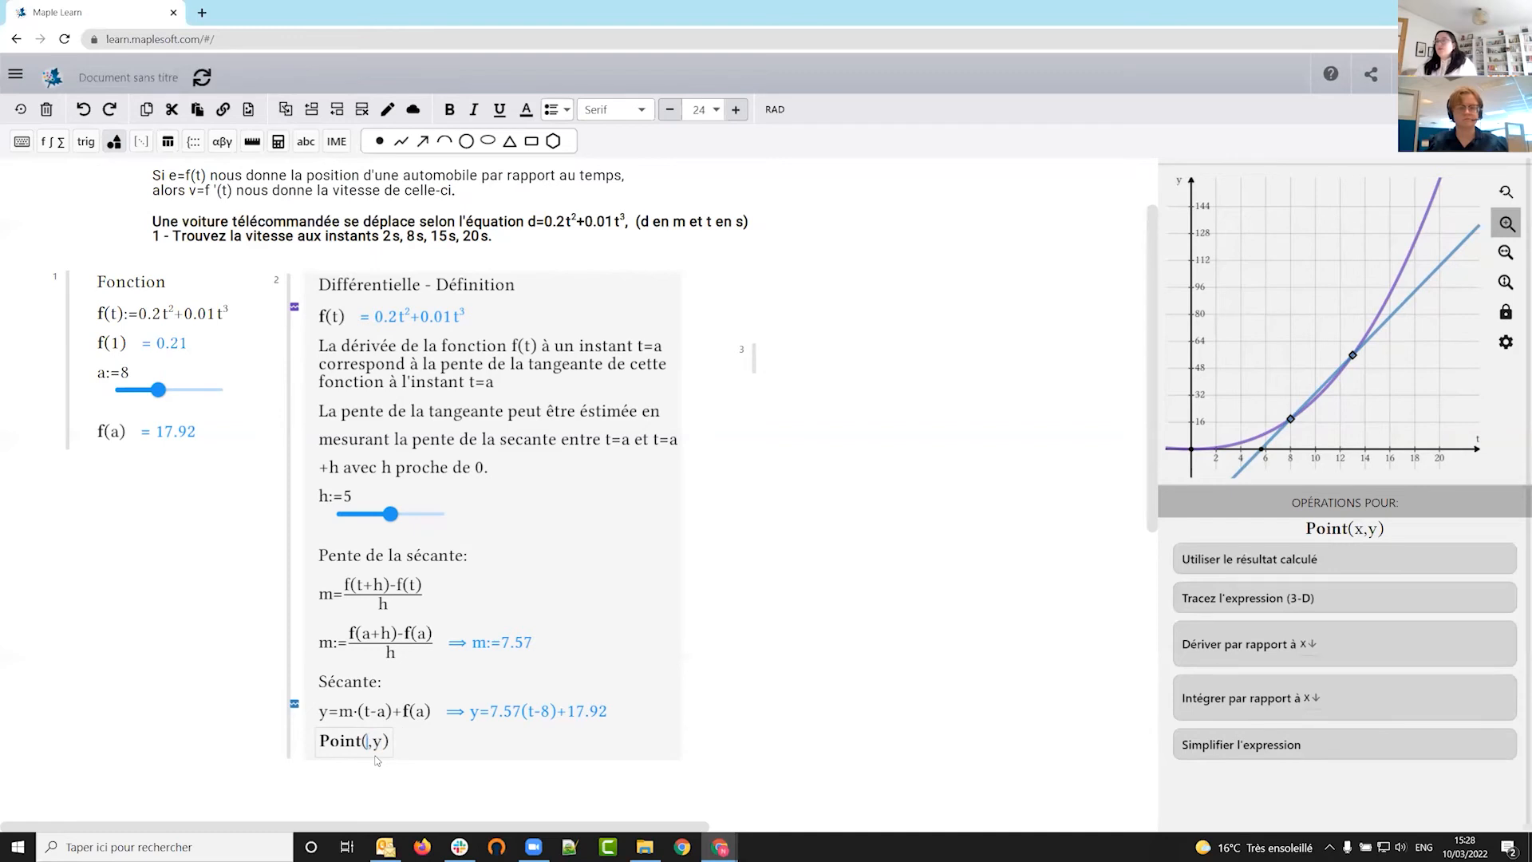
{"action": "type", "text": "0"}
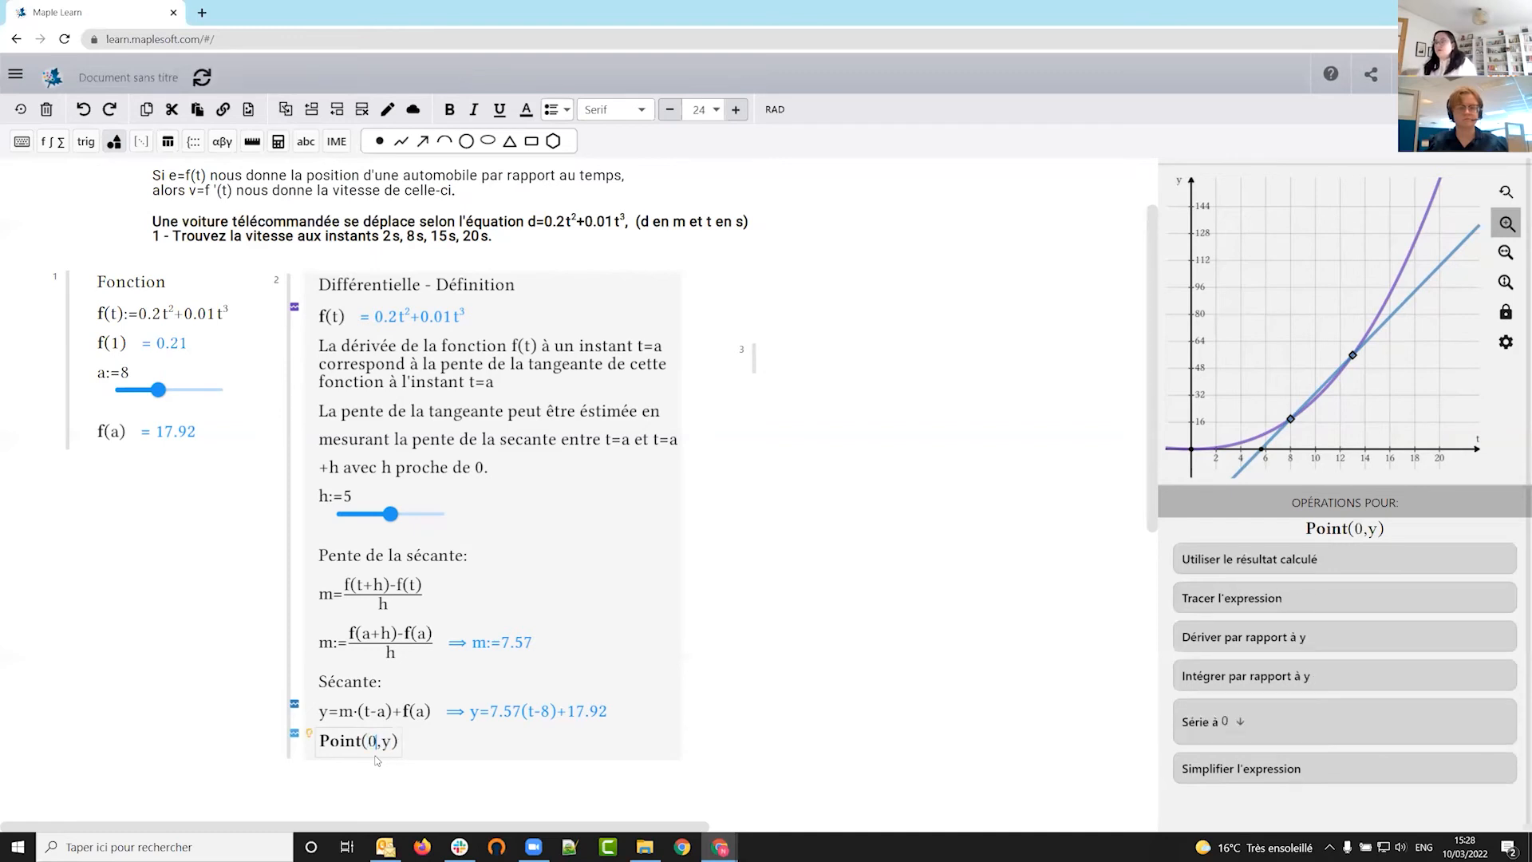
{"action": "key", "text": "BackSpace"}
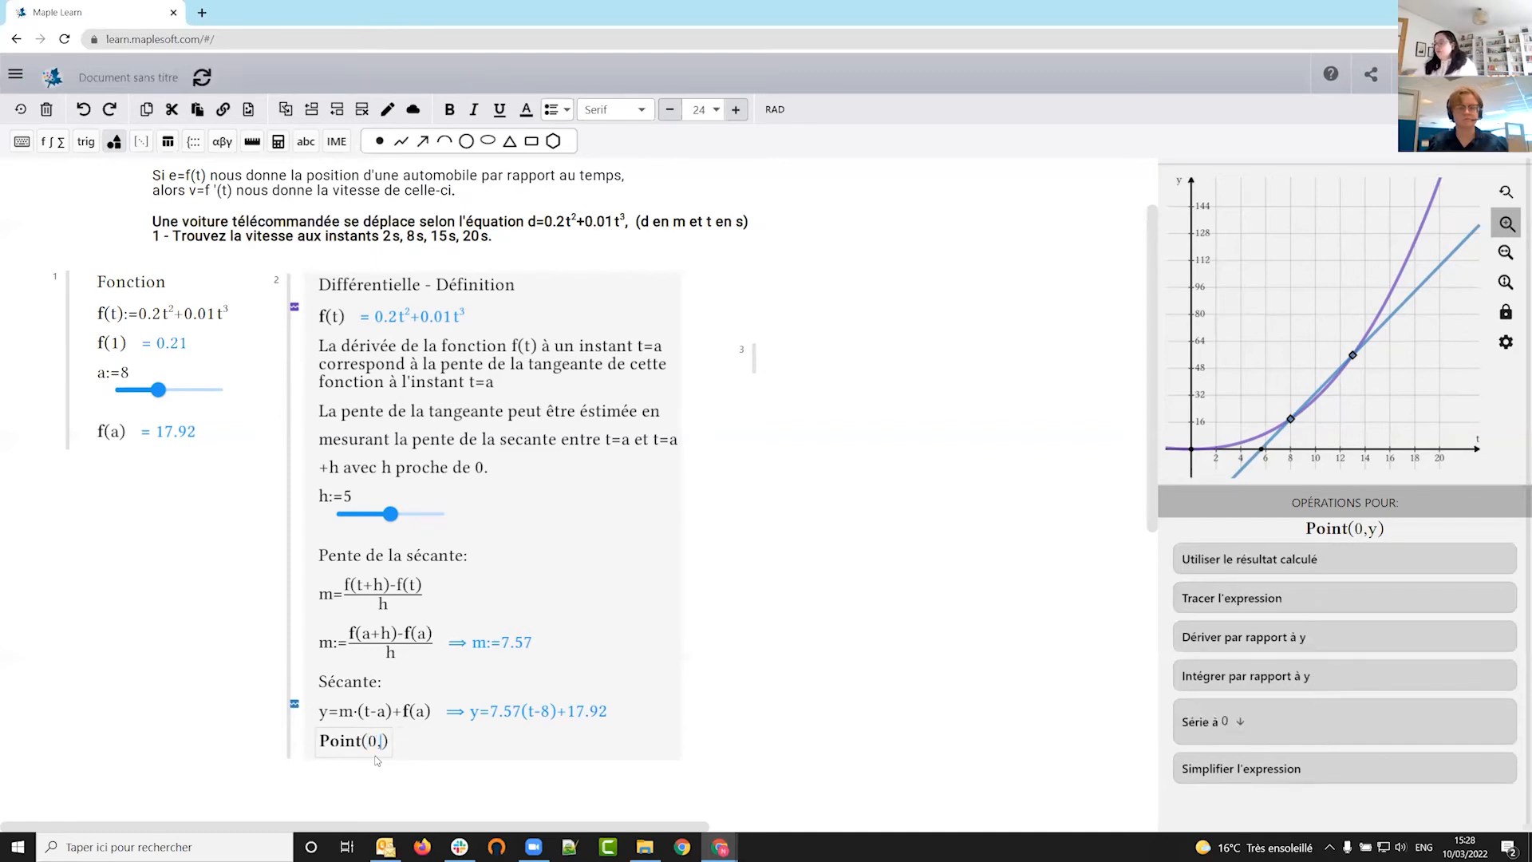
{"action": "type", "text": "8"}
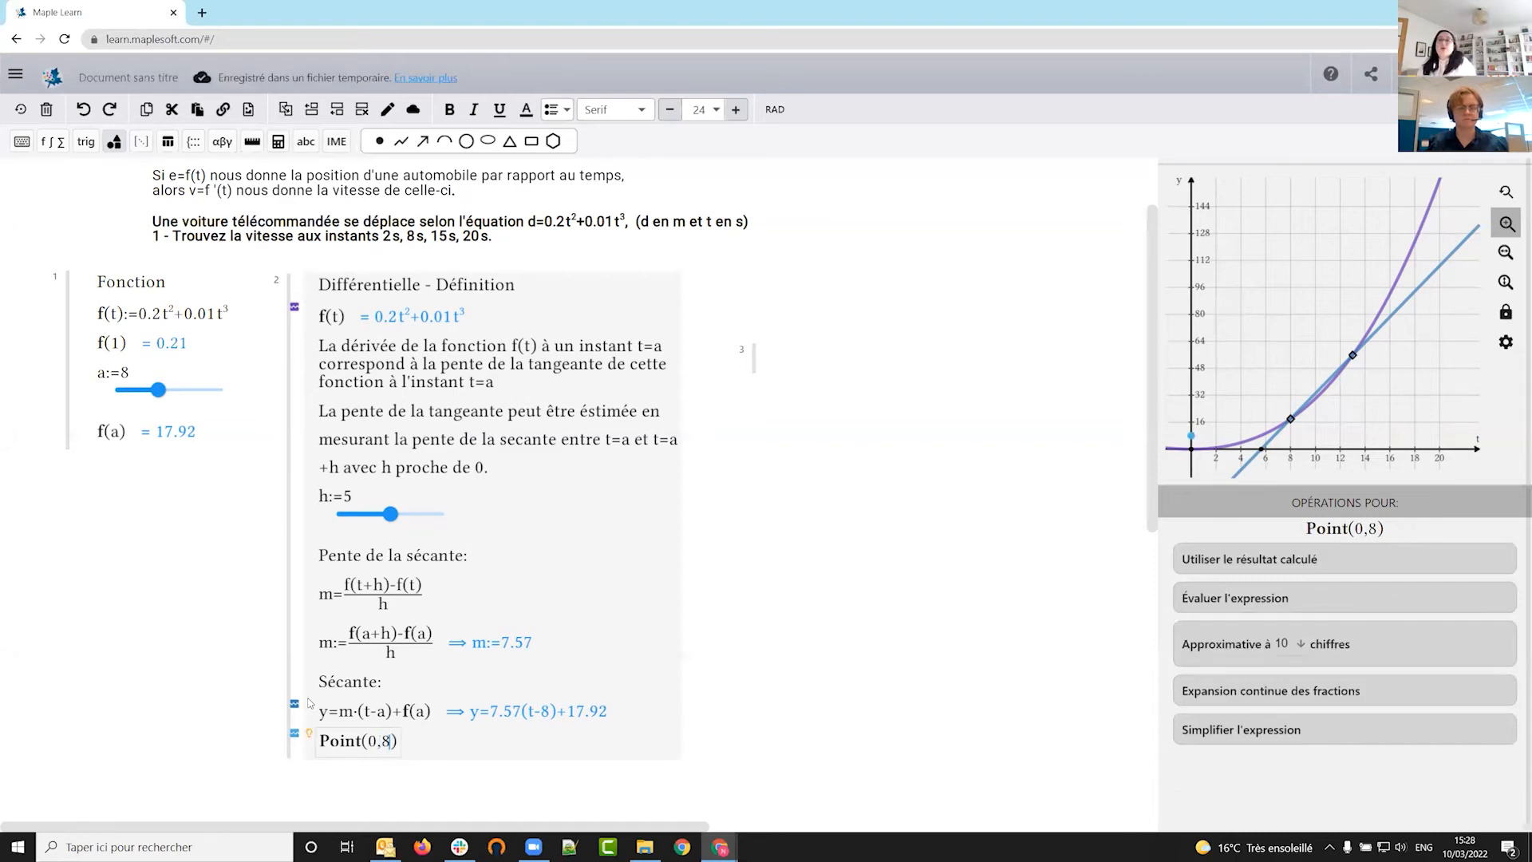
- Set the plot color of the point to red
{"action": "left_click", "coordinate": [295, 735]}
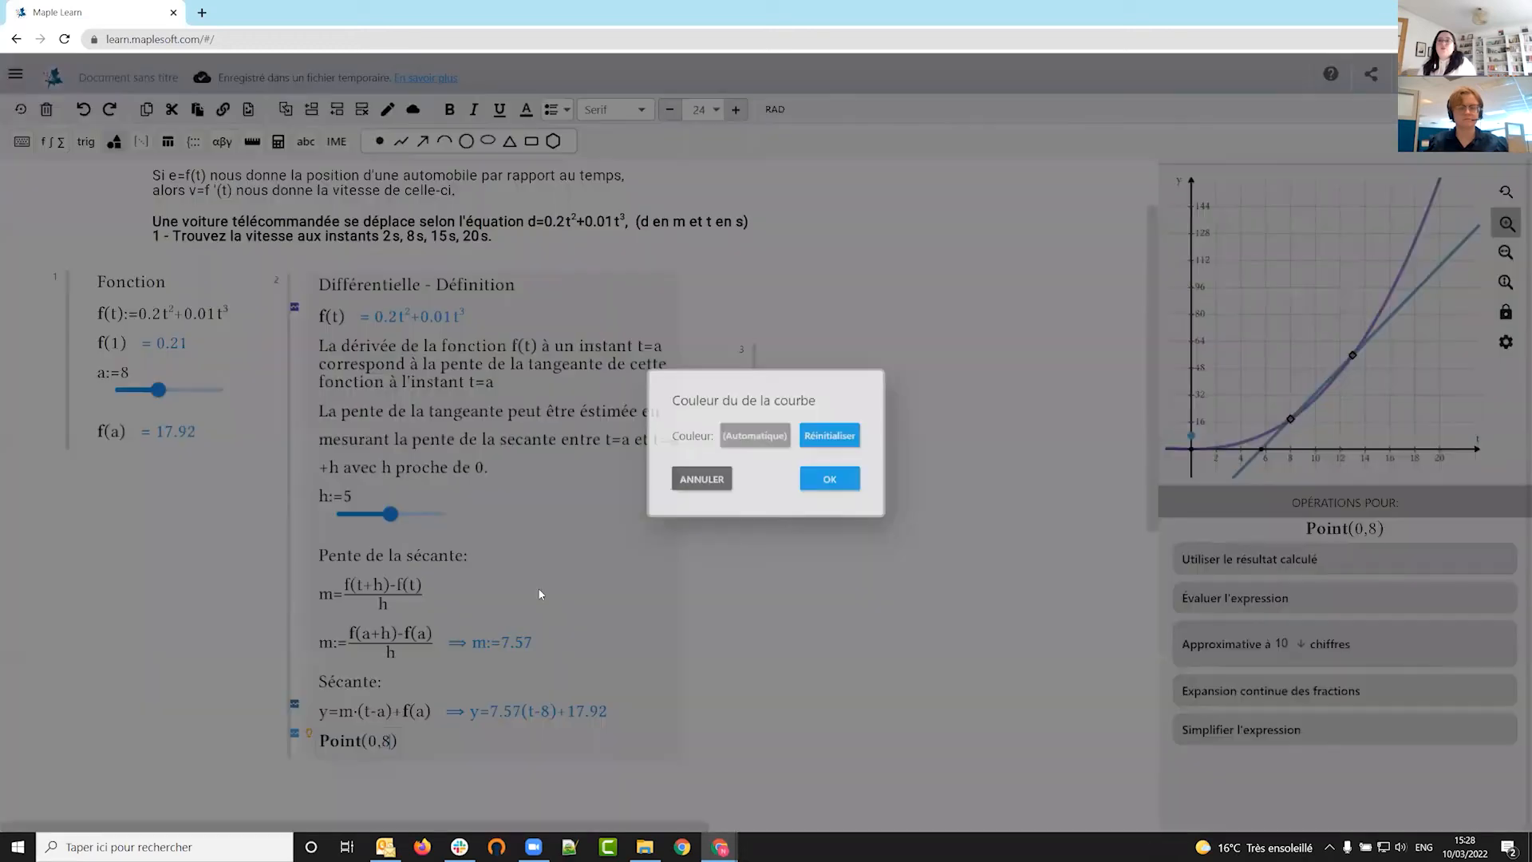
{"action": "left_click", "coordinate": [684, 429]}
{"action": "left_click", "coordinate": [675, 488]}
{"action": "left_click", "coordinate": [845, 668]}
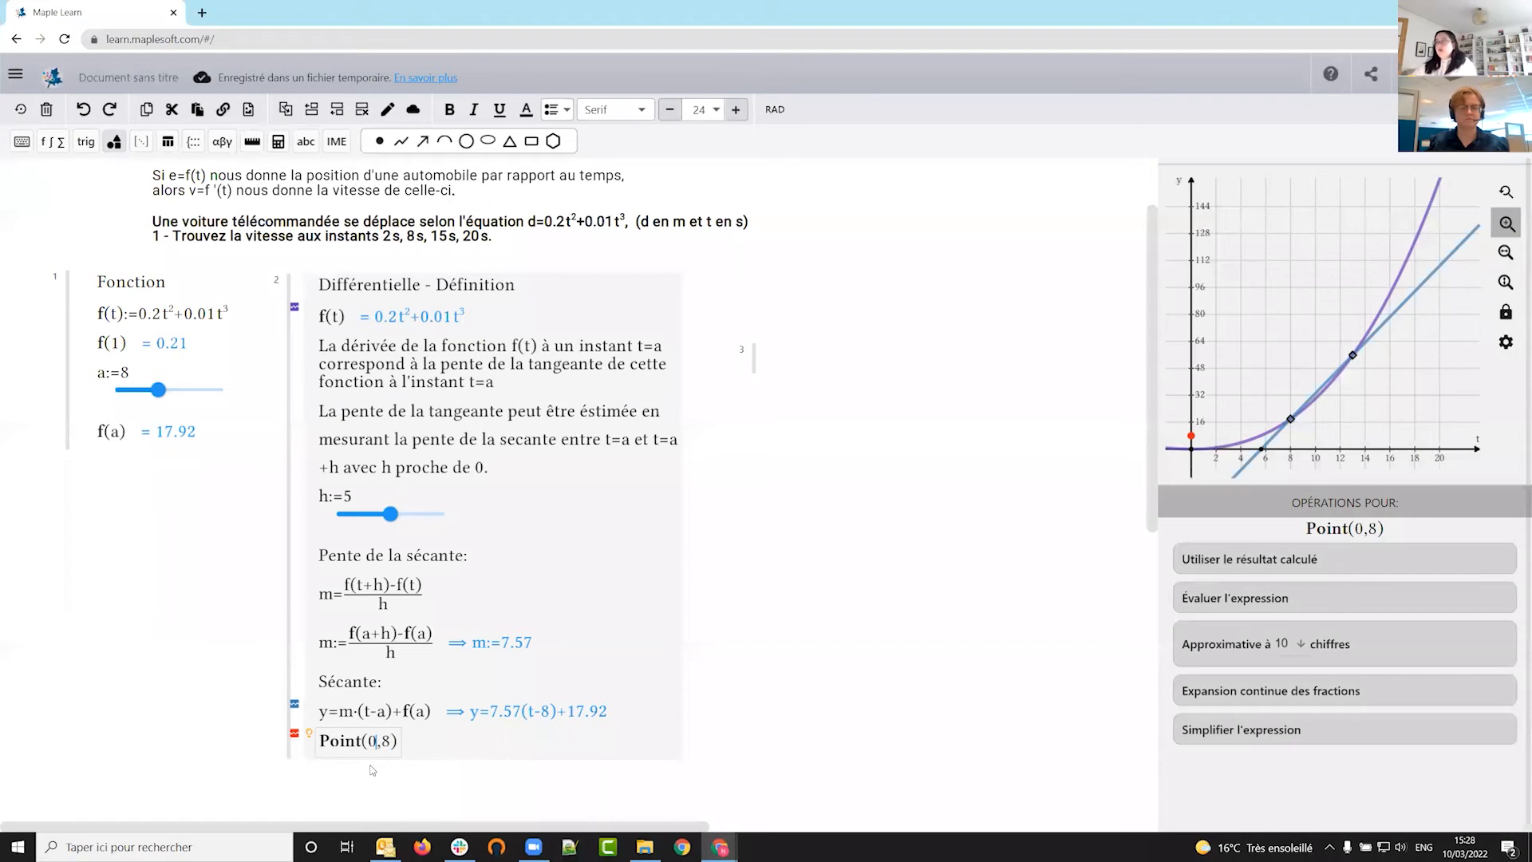
- Change the red point's coordinates to (a,f(a))
{"action": "key", "text": "BackSpace"}
{"action": "type", "text": "a"}
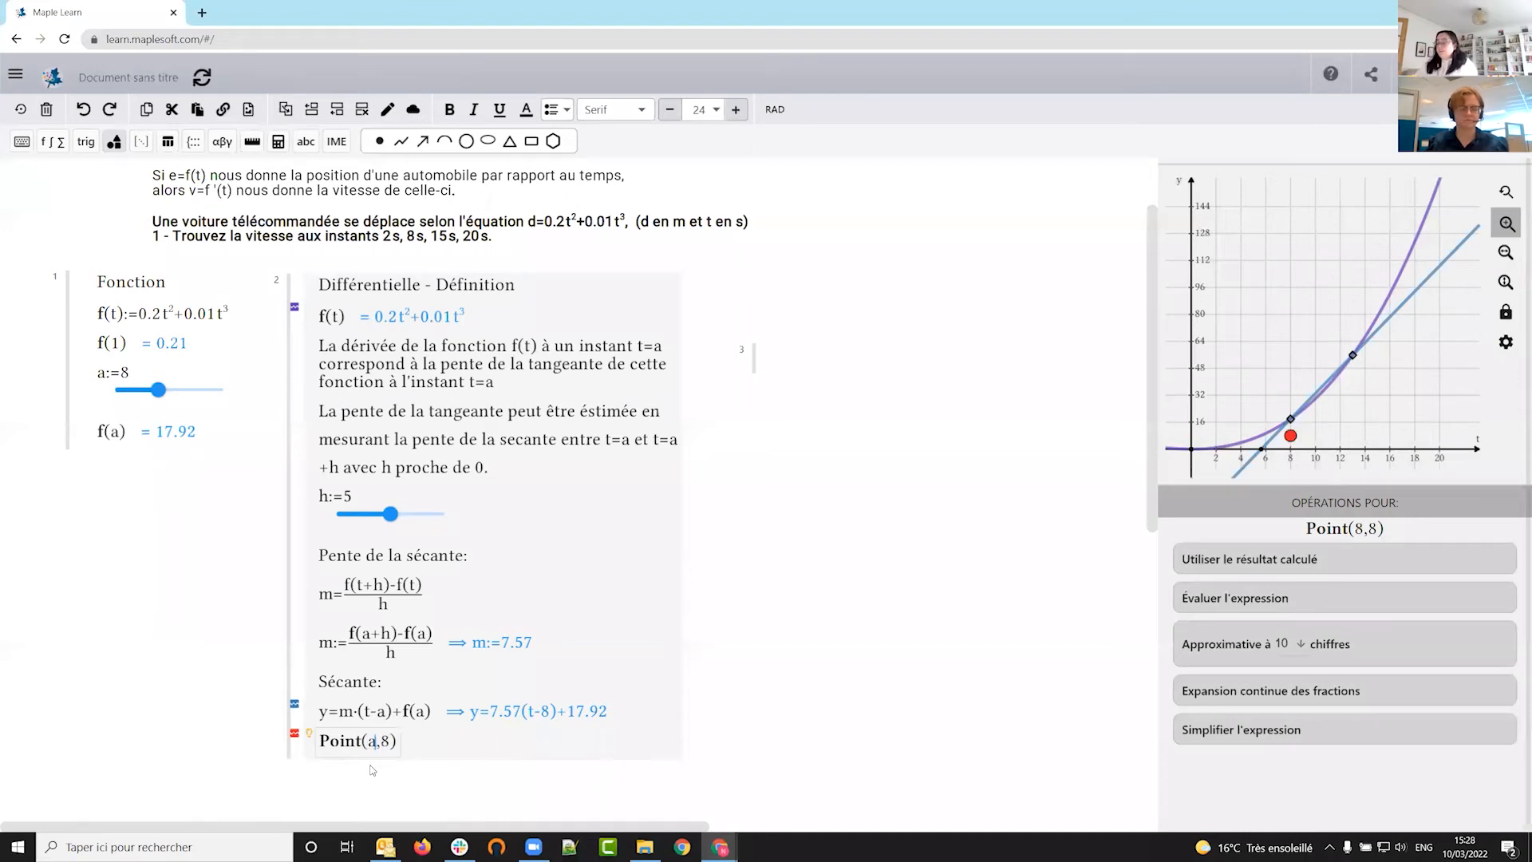
{"action": "key", "text": "Delete"}
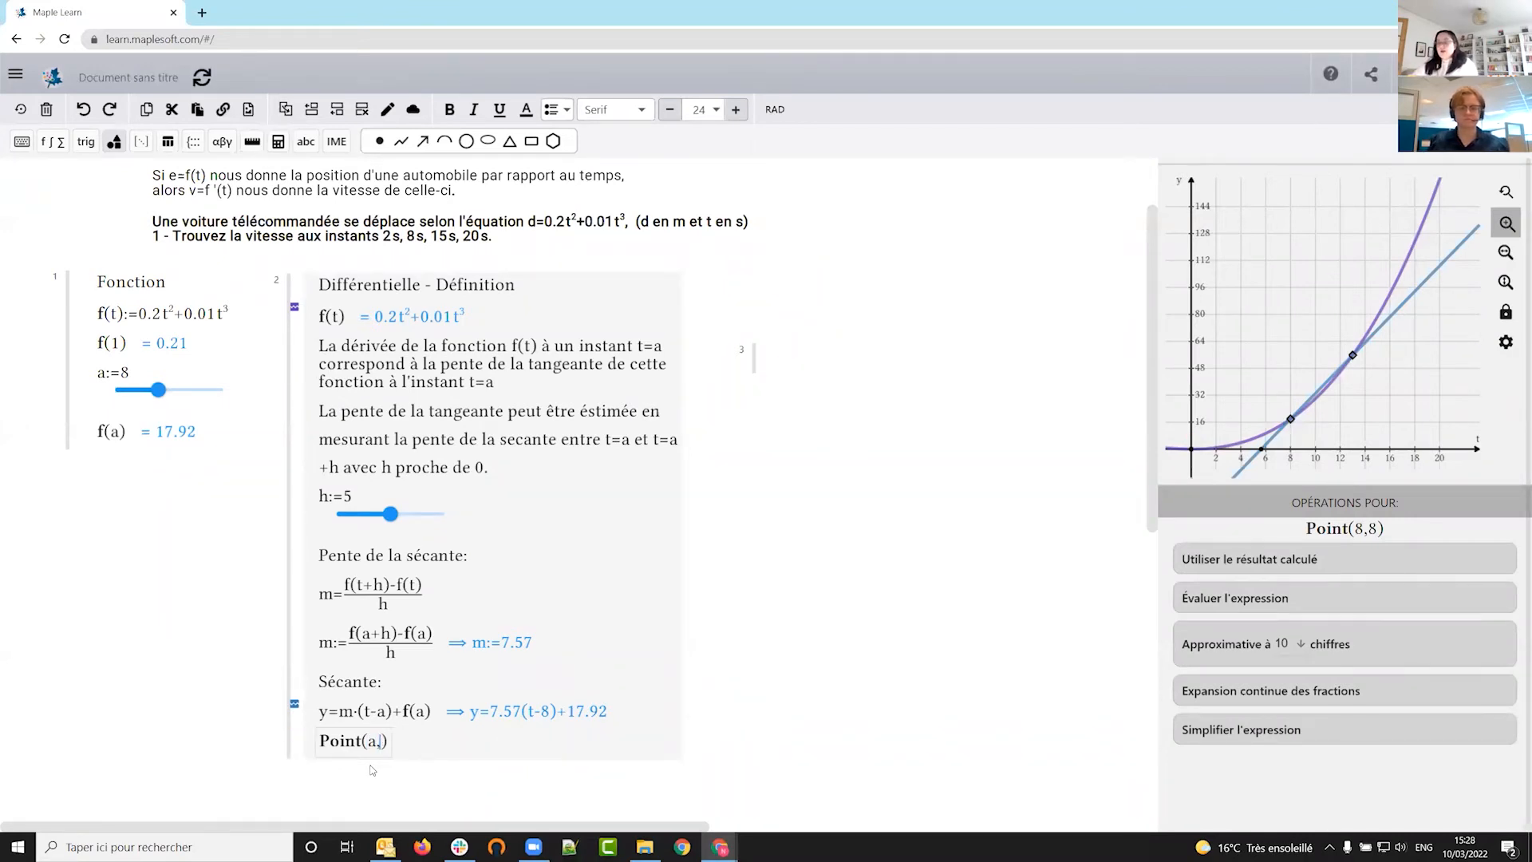
{"action": "type", "text": "f(a)"}
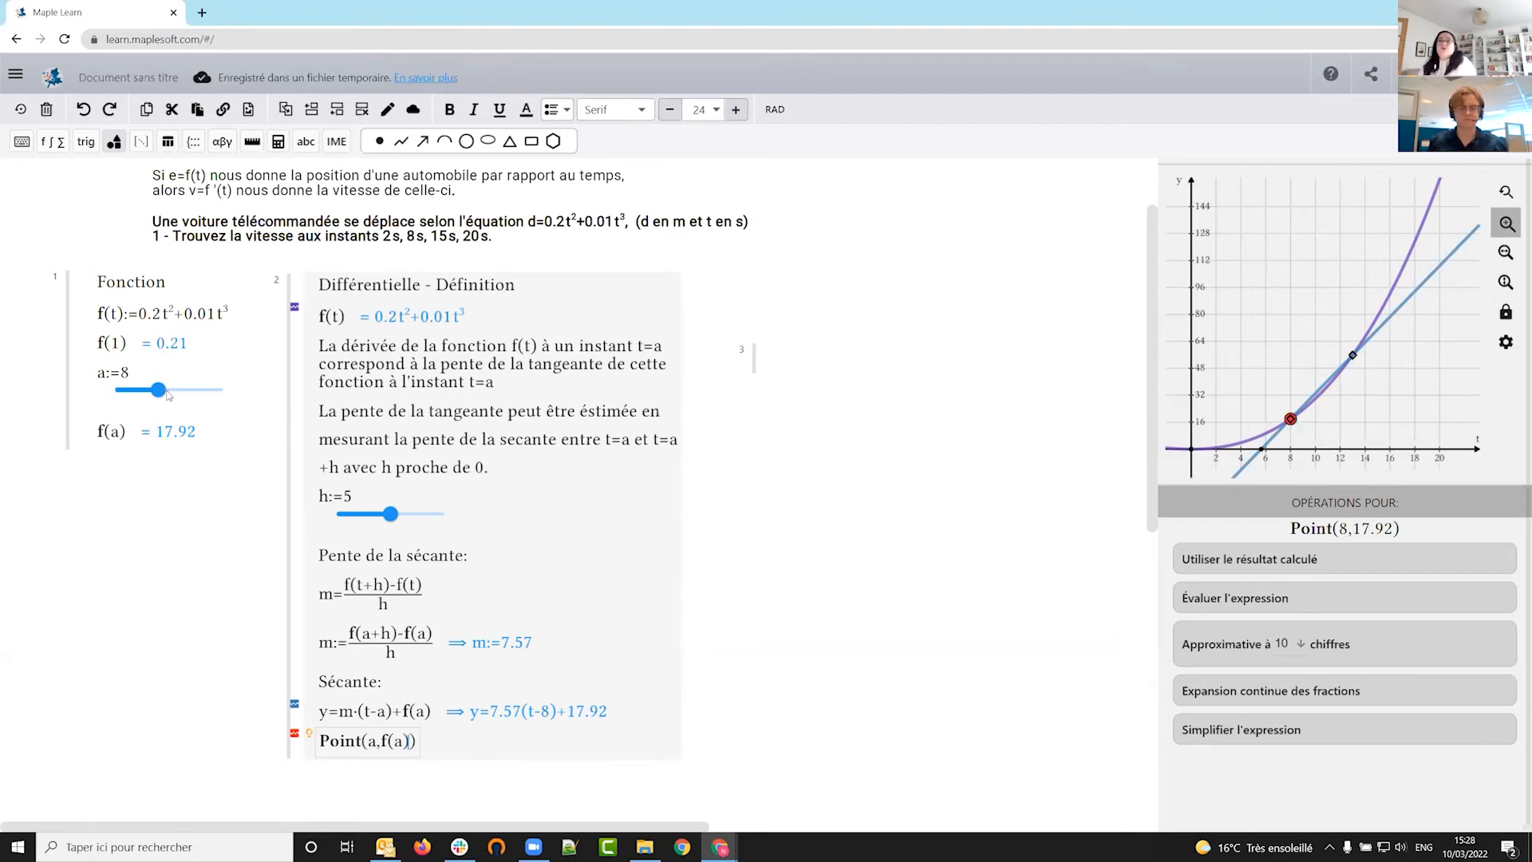
- Try the slider of a at 13, return it to 8, and display the red point's coordinates on the plot
{"action": "left_click_drag", "start_coordinate": [162, 395], "coordinate": [186, 392]}
{"action": "left_click_drag", "start_coordinate": [1387, 335], "coordinate": [1256, 337]}
{"action": "scroll", "coordinate": [1258, 338], "scroll_direction": "up", "scroll_amount": 2}
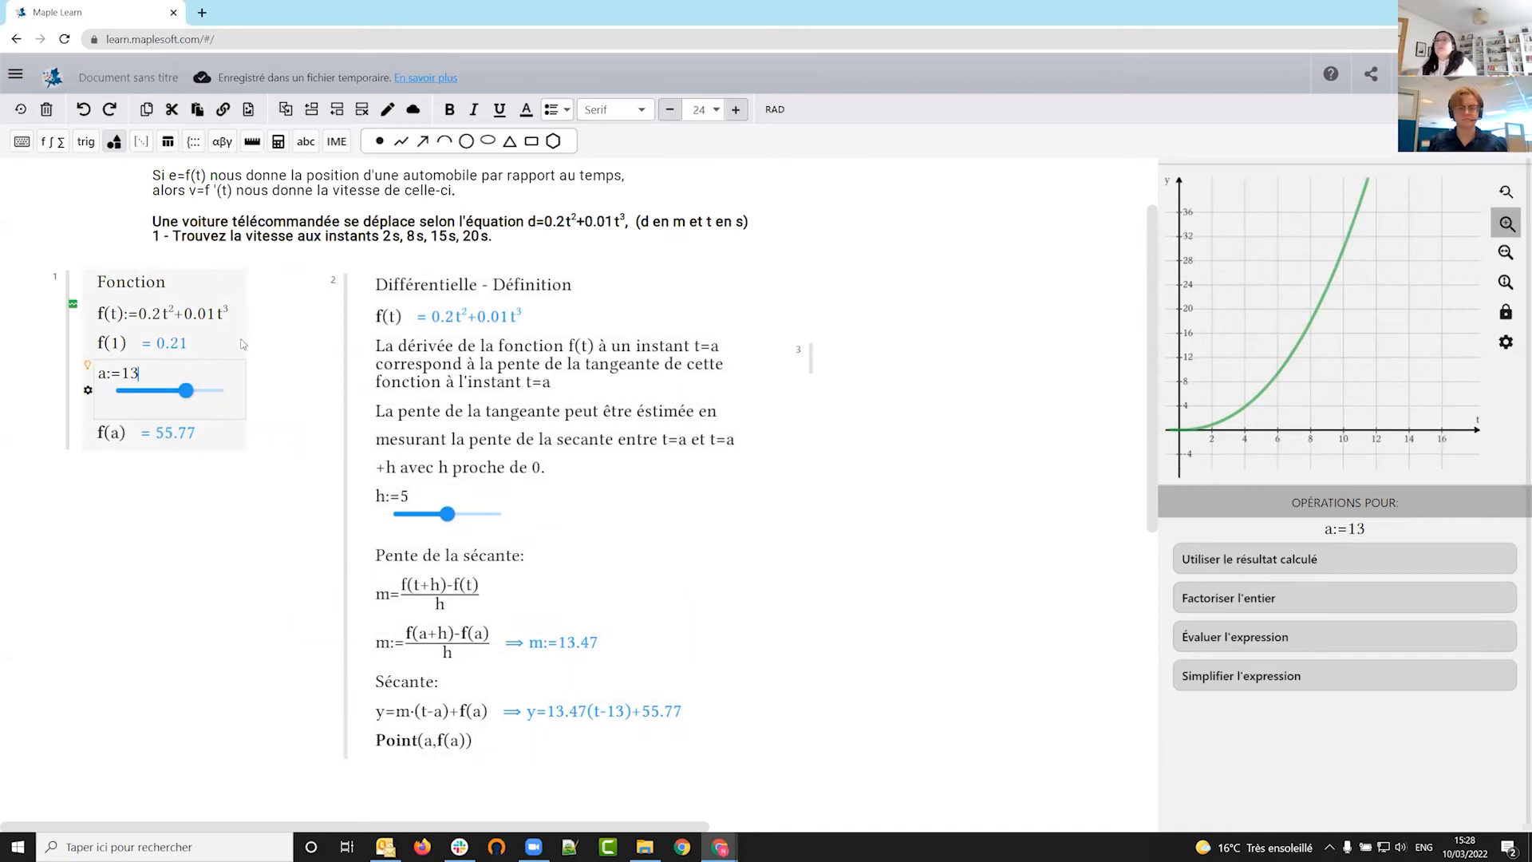
{"action": "left_click", "coordinate": [503, 440]}
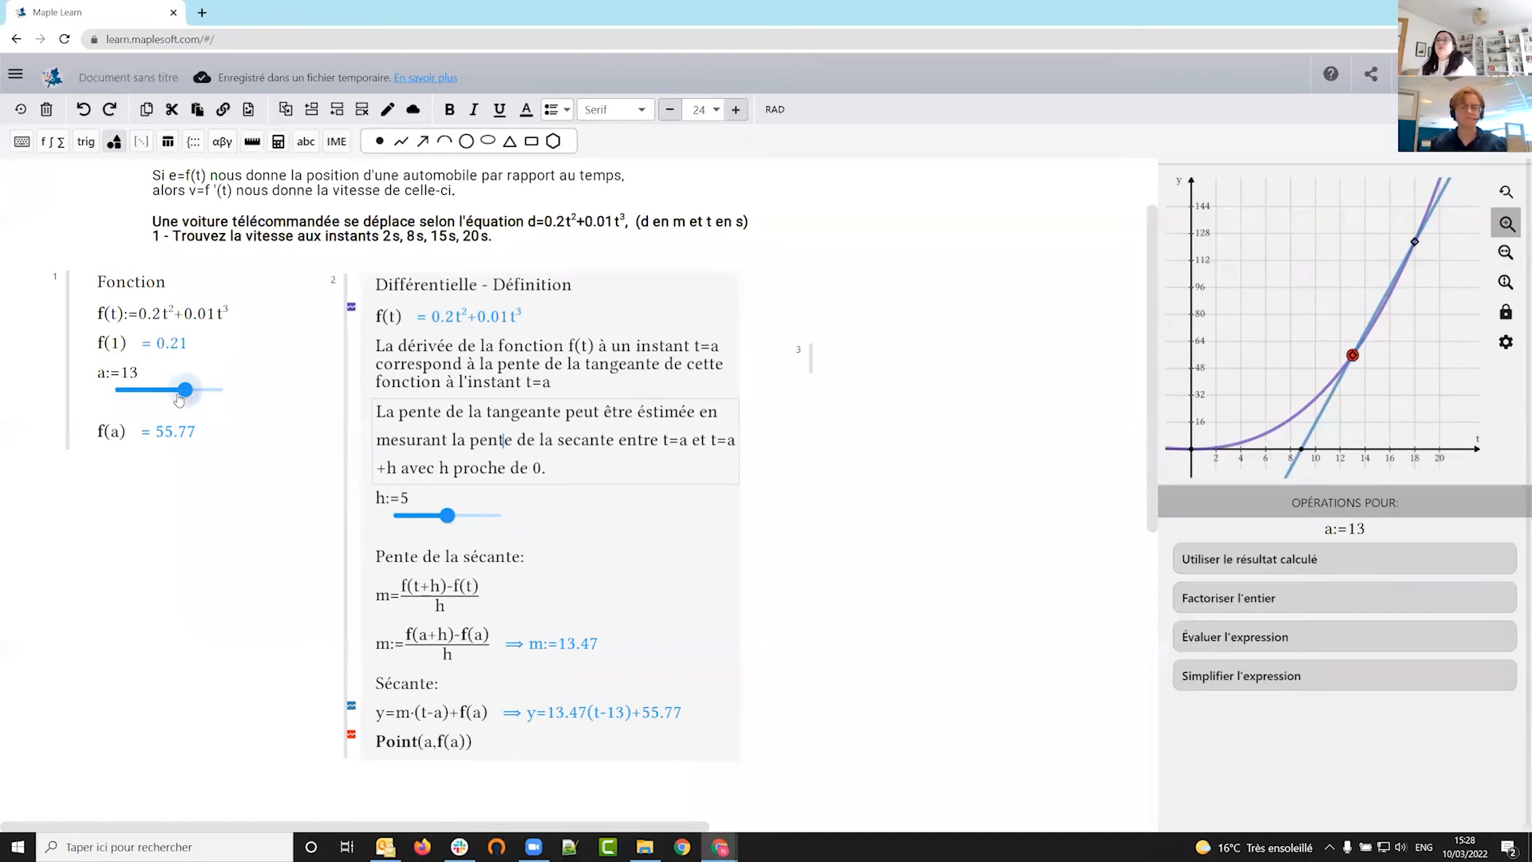
{"action": "left_click_drag", "start_coordinate": [183, 399], "coordinate": [163, 402]}
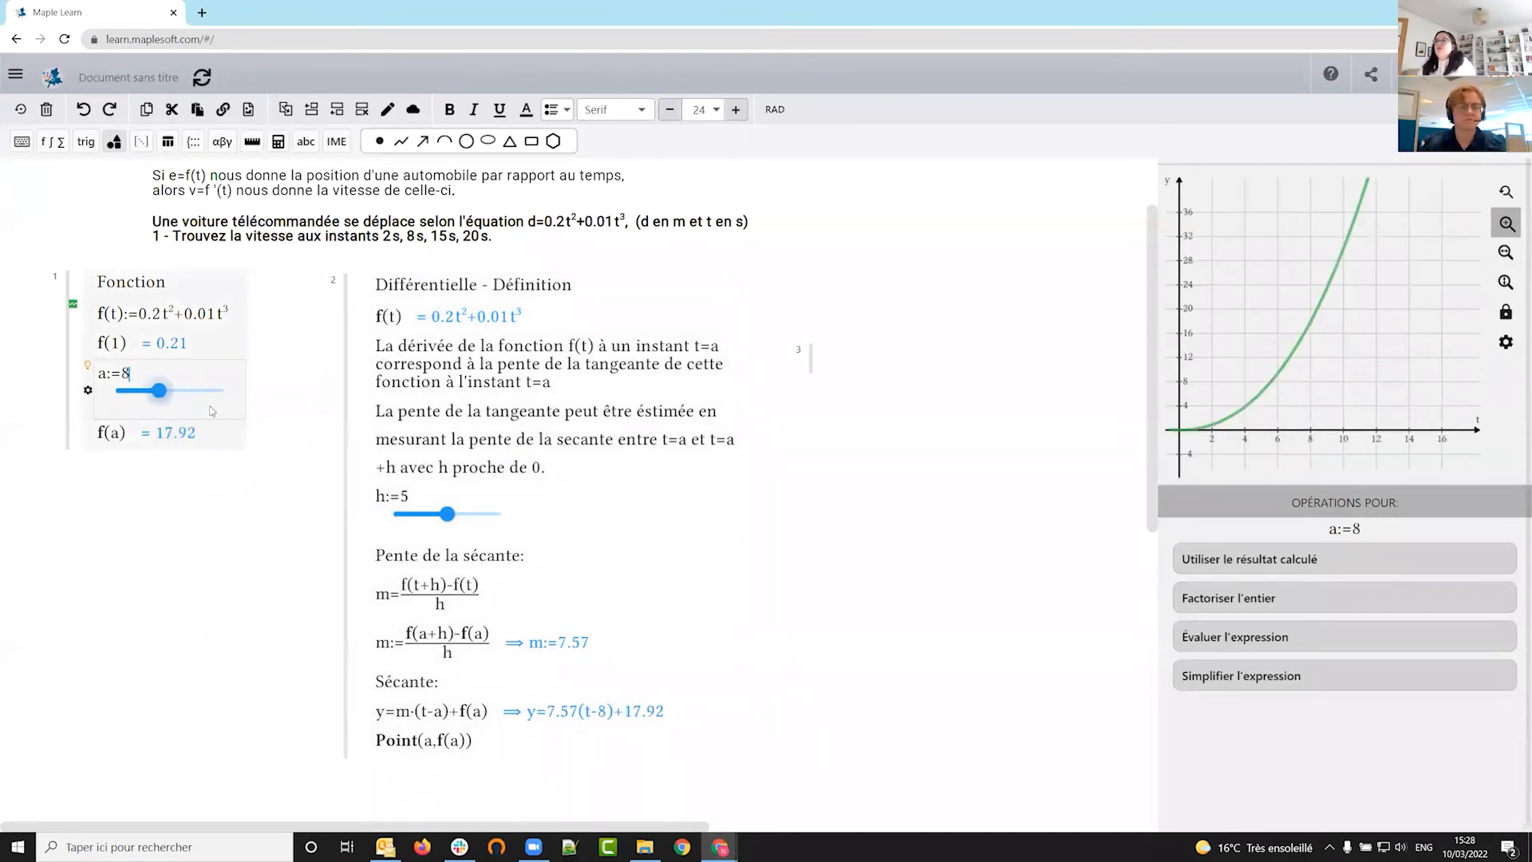
{"action": "left_click", "coordinate": [448, 653]}
{"action": "left_click", "coordinate": [1292, 419]}
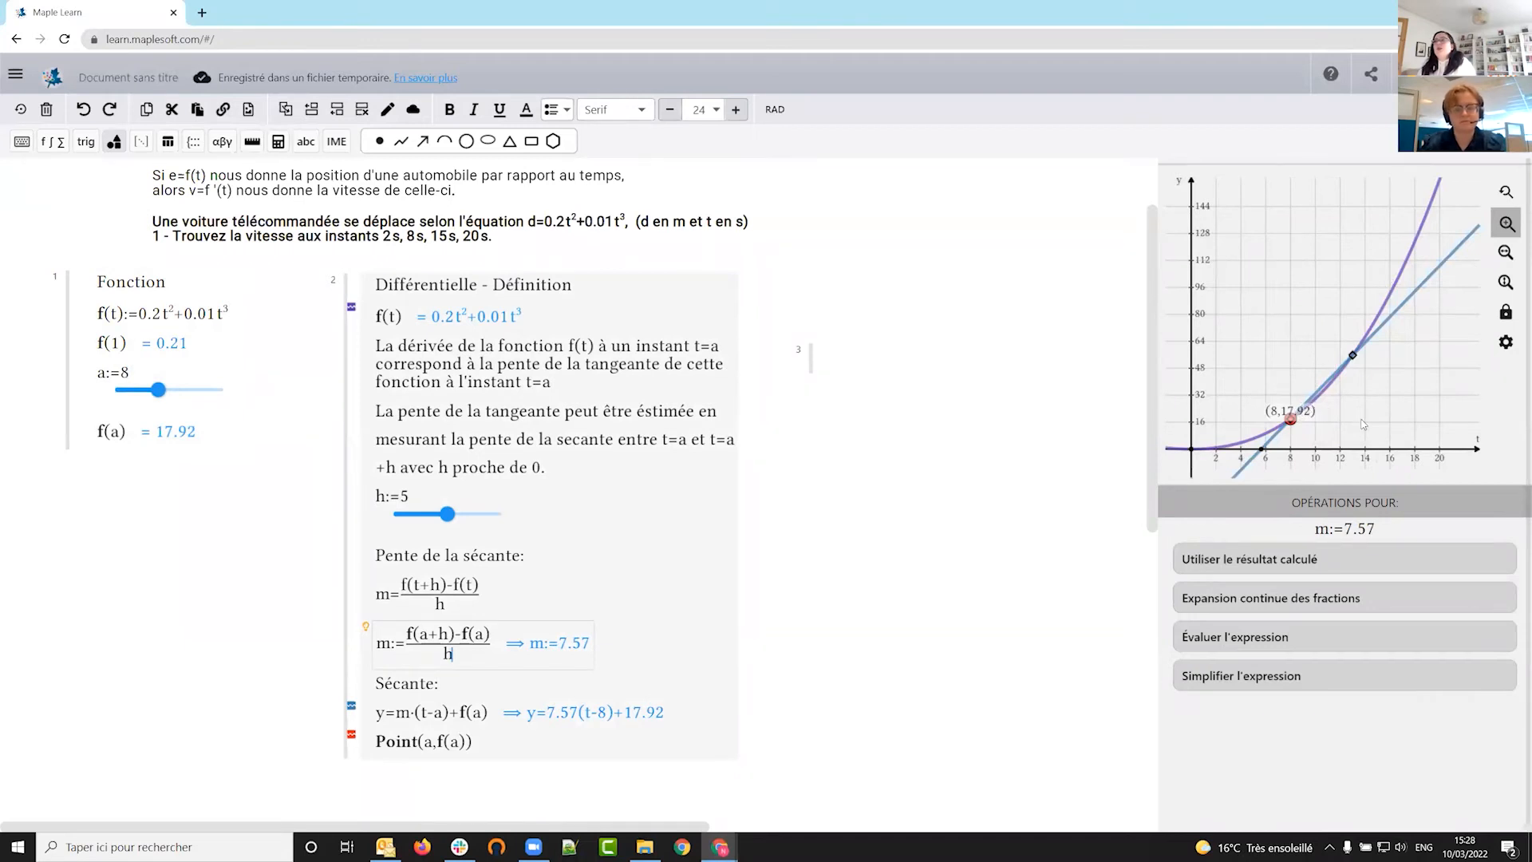
- Add Point((a+h),f(a+h)) below the first point and set h to 6 with its slider
{"action": "left_click", "coordinate": [474, 744]}
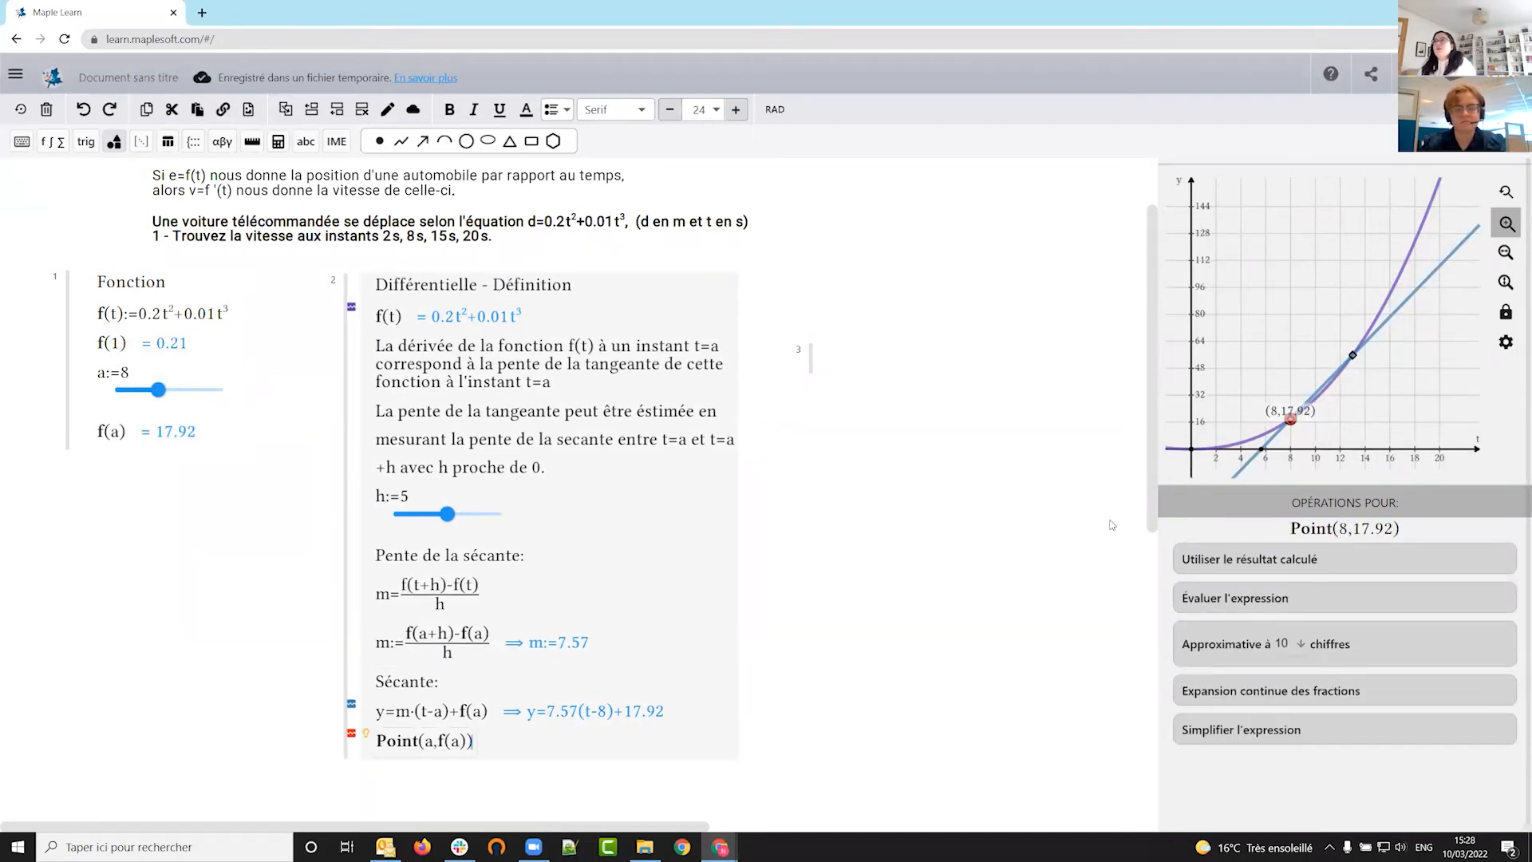
{"action": "key", "text": "Return"}
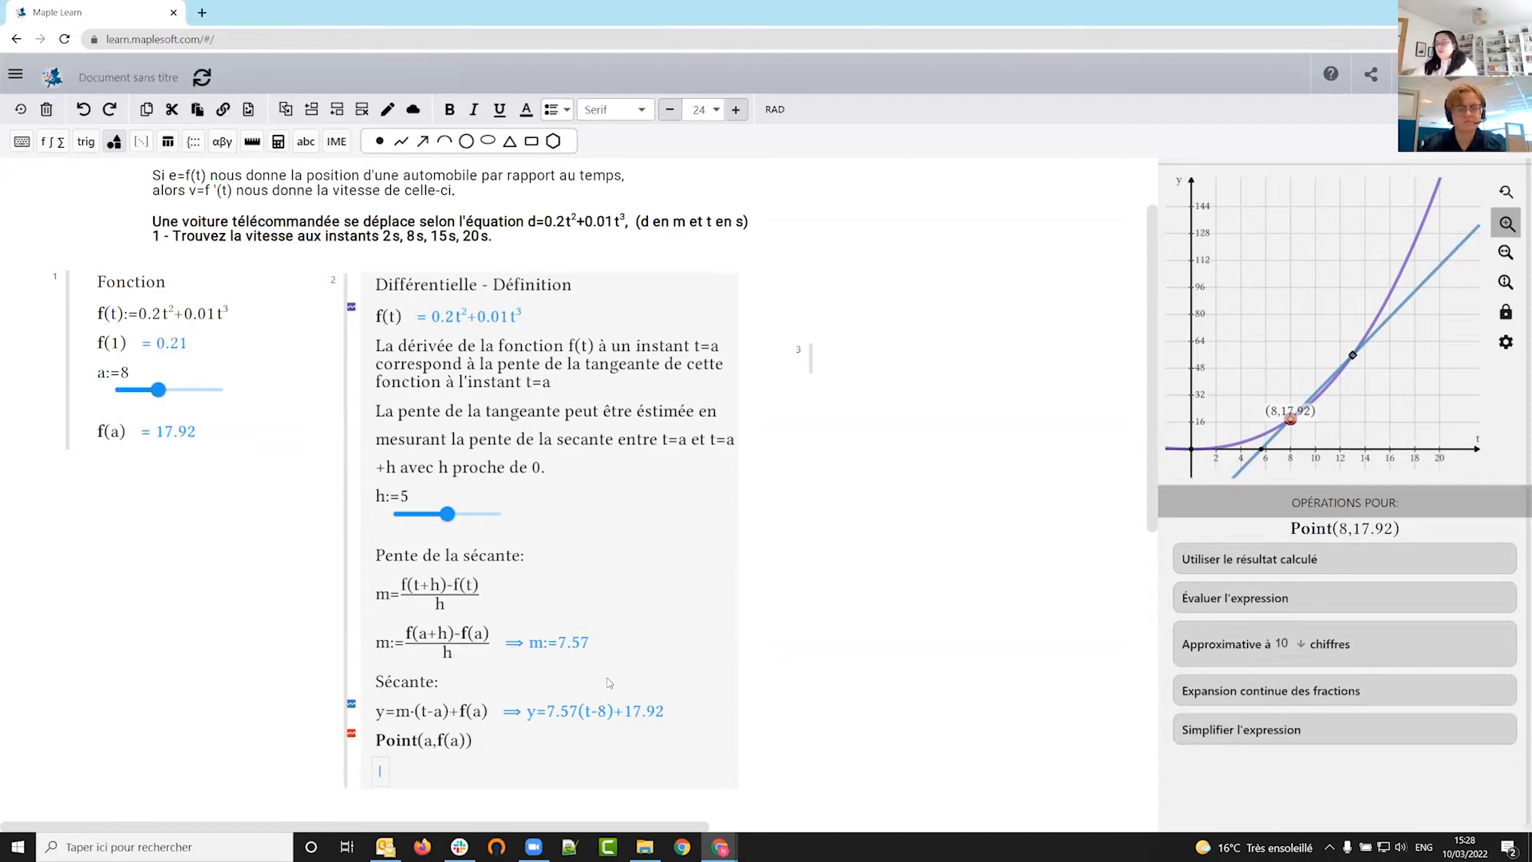
{"action": "type", "text": "Point("}
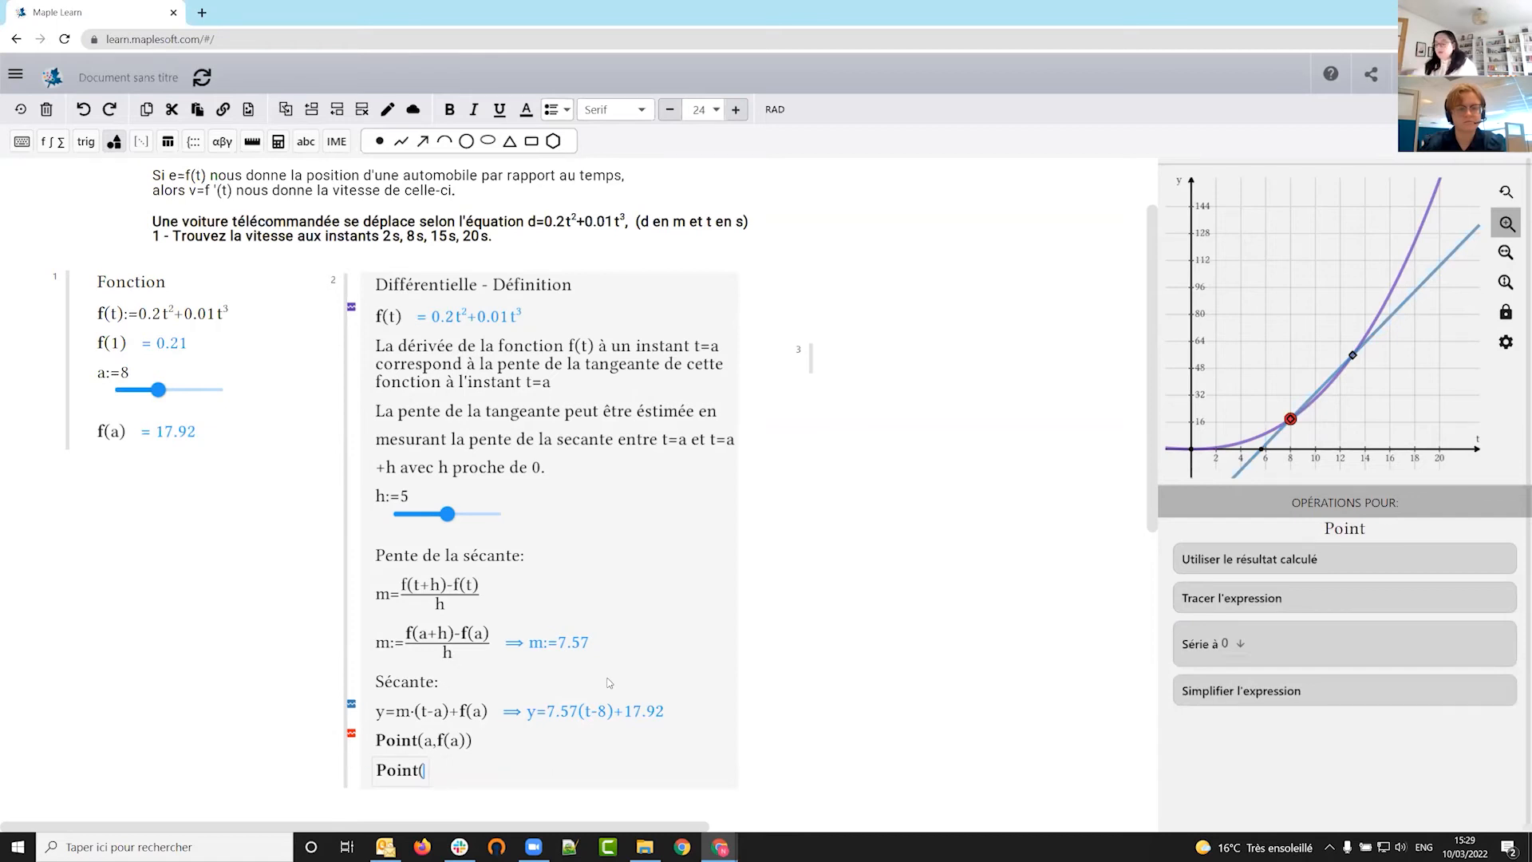
{"action": "type", "text": "(a+h),"}
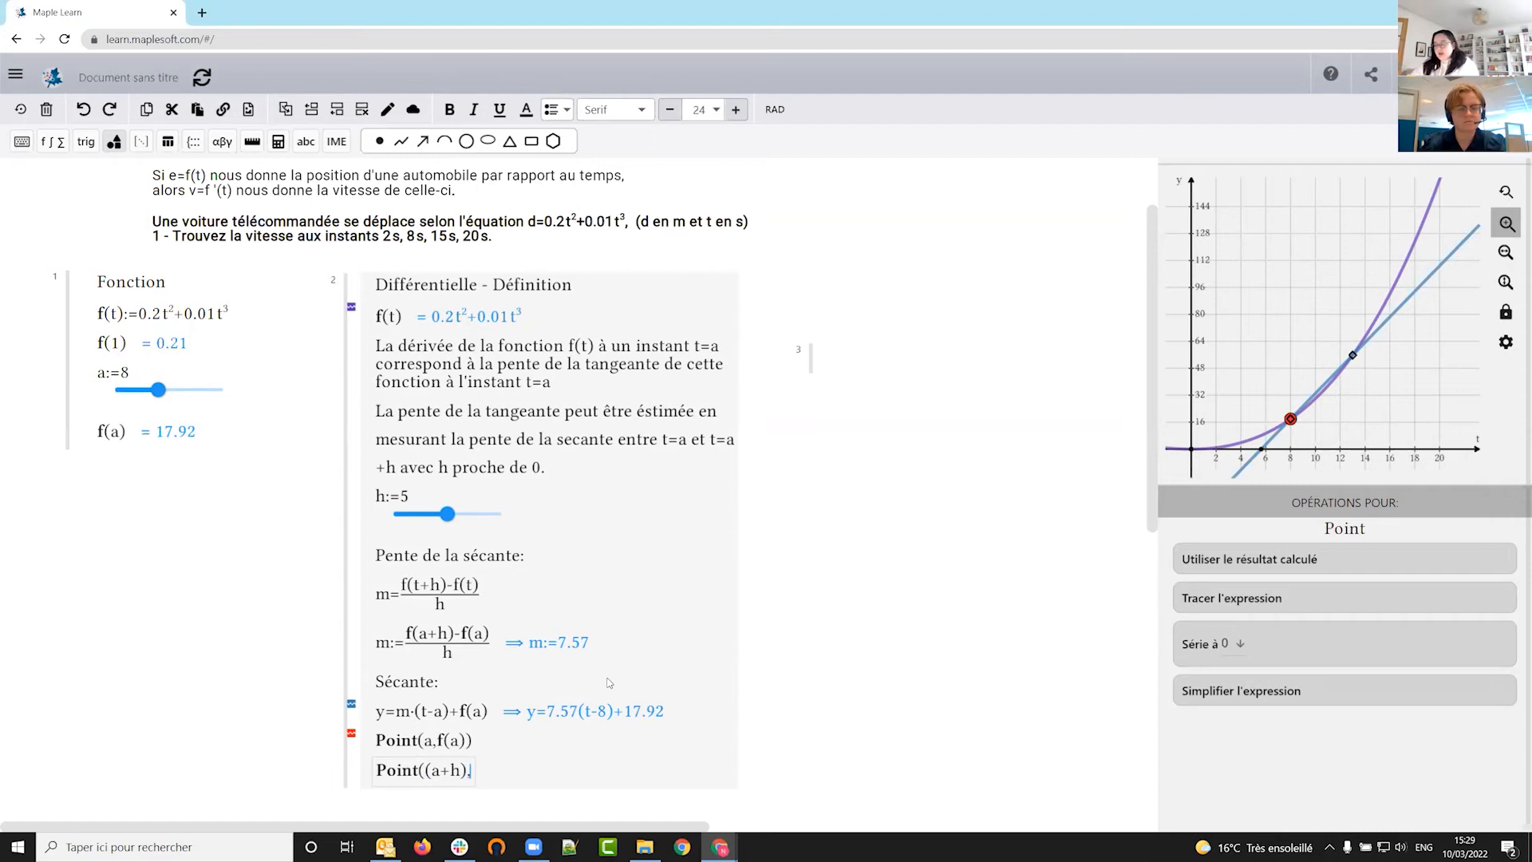
{"action": "type", "text": "f(a+h))"}
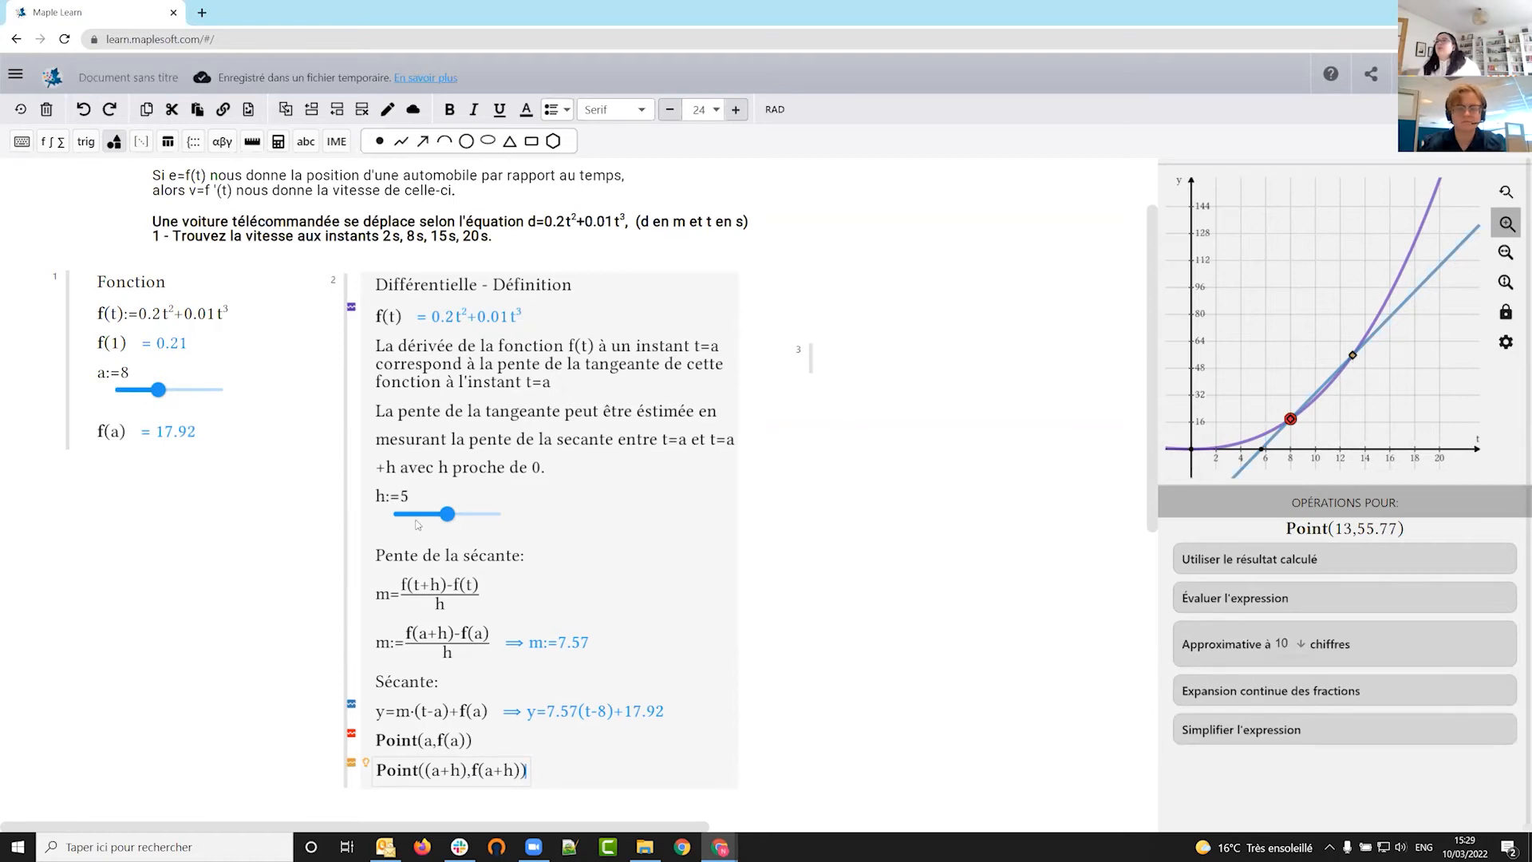
{"action": "mouse_move", "coordinate": [447, 515]}
{"action": "left_mouse_down"}
{"action": "mouse_move", "coordinate": [383, 542]}
{"action": "mouse_move", "coordinate": [480, 530]}
{"action": "mouse_move", "coordinate": [460, 528]}
{"action": "left_mouse_up"}
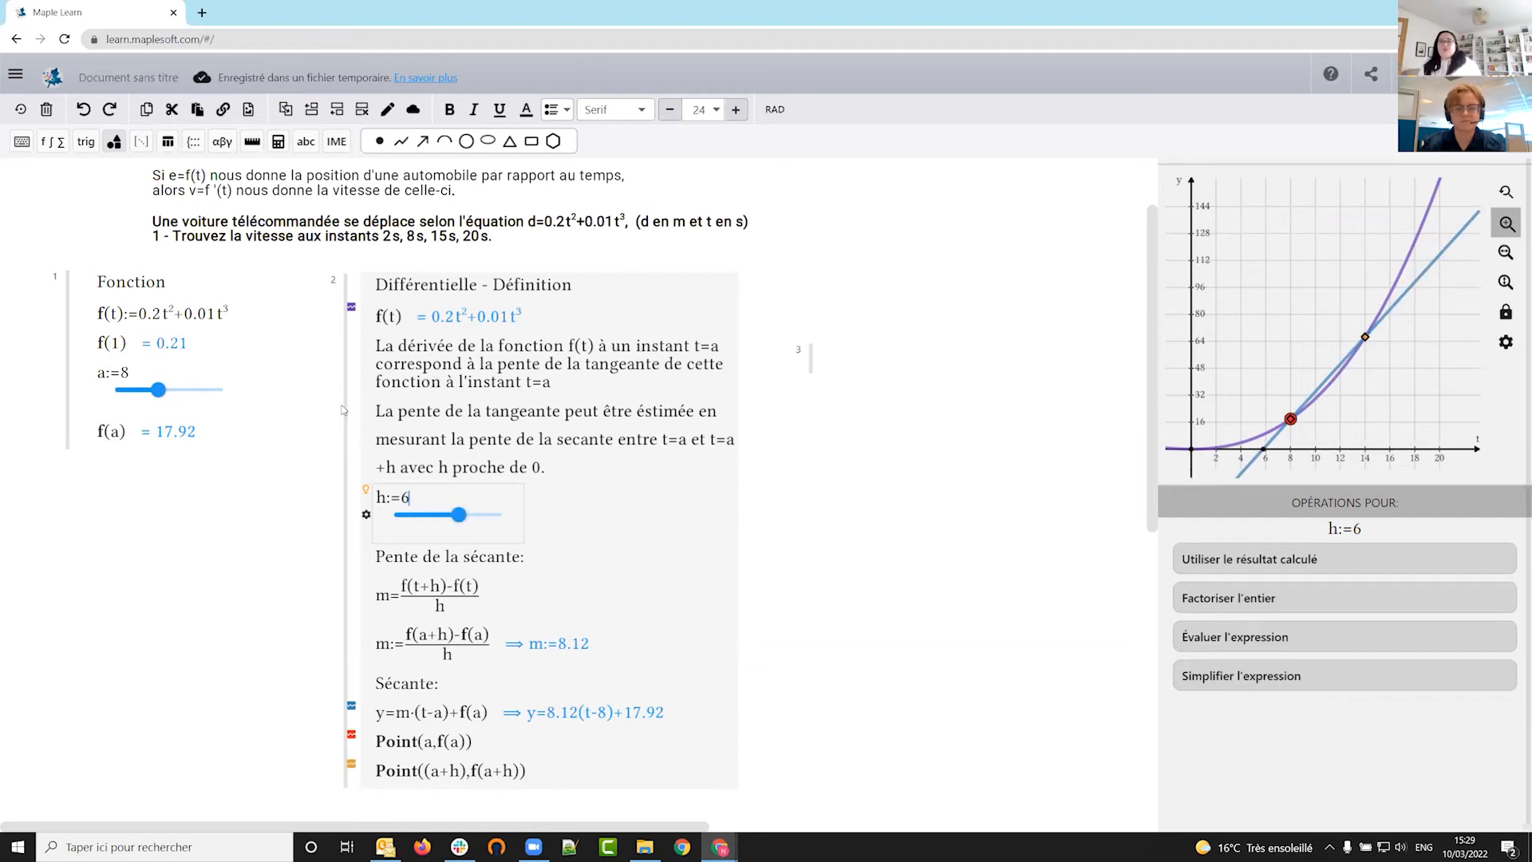
- Move the Différentielle - Définition group closer to the Fonction group, and place the empty third group beside its heading
{"action": "left_click_drag", "start_coordinate": [343, 402], "coordinate": [287, 402]}
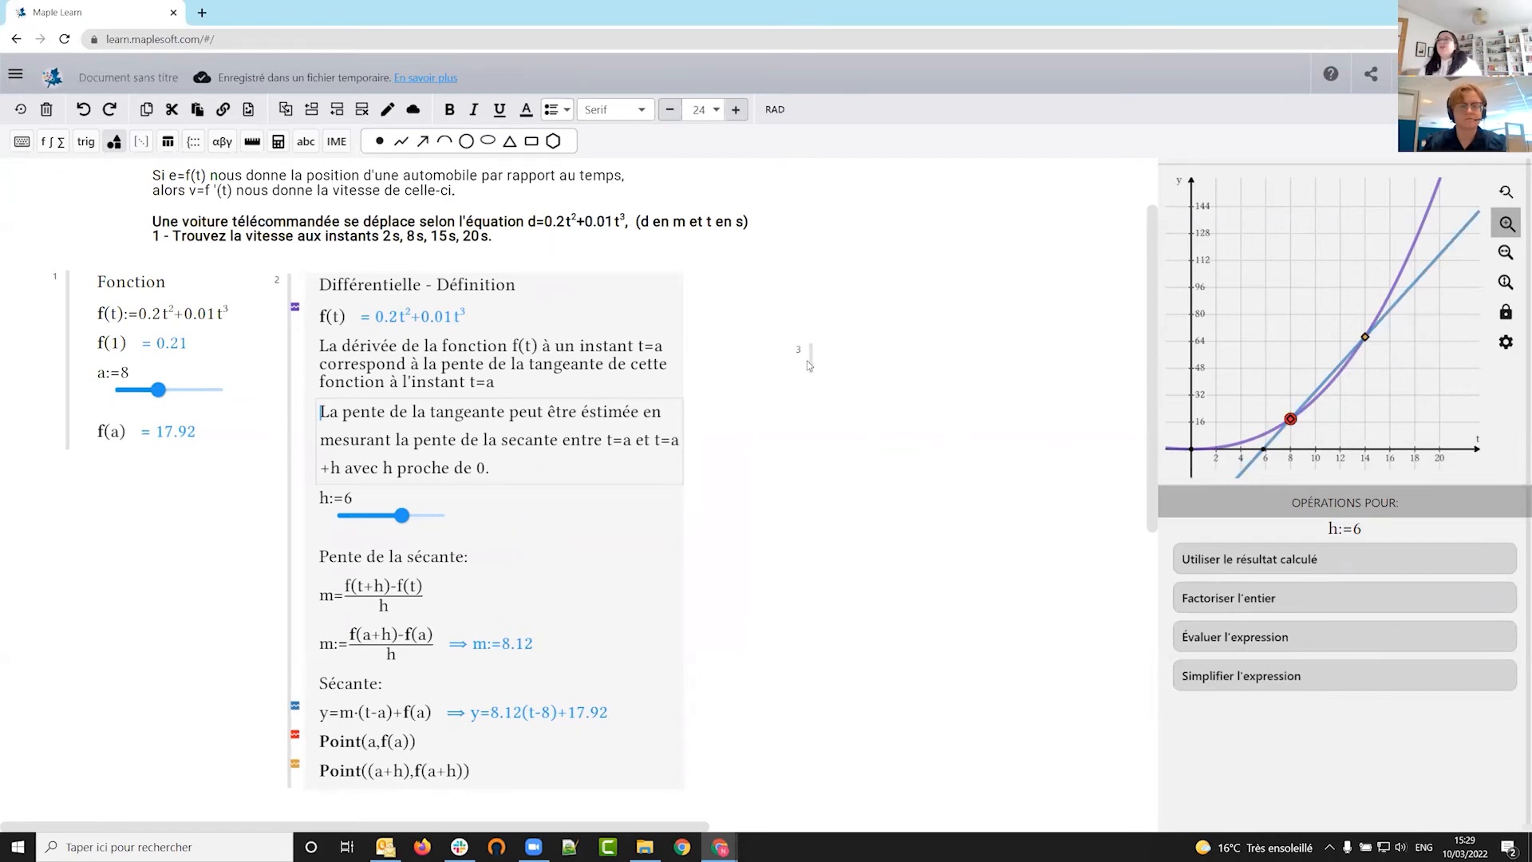
{"action": "left_click_drag", "start_coordinate": [812, 365], "coordinate": [710, 304]}
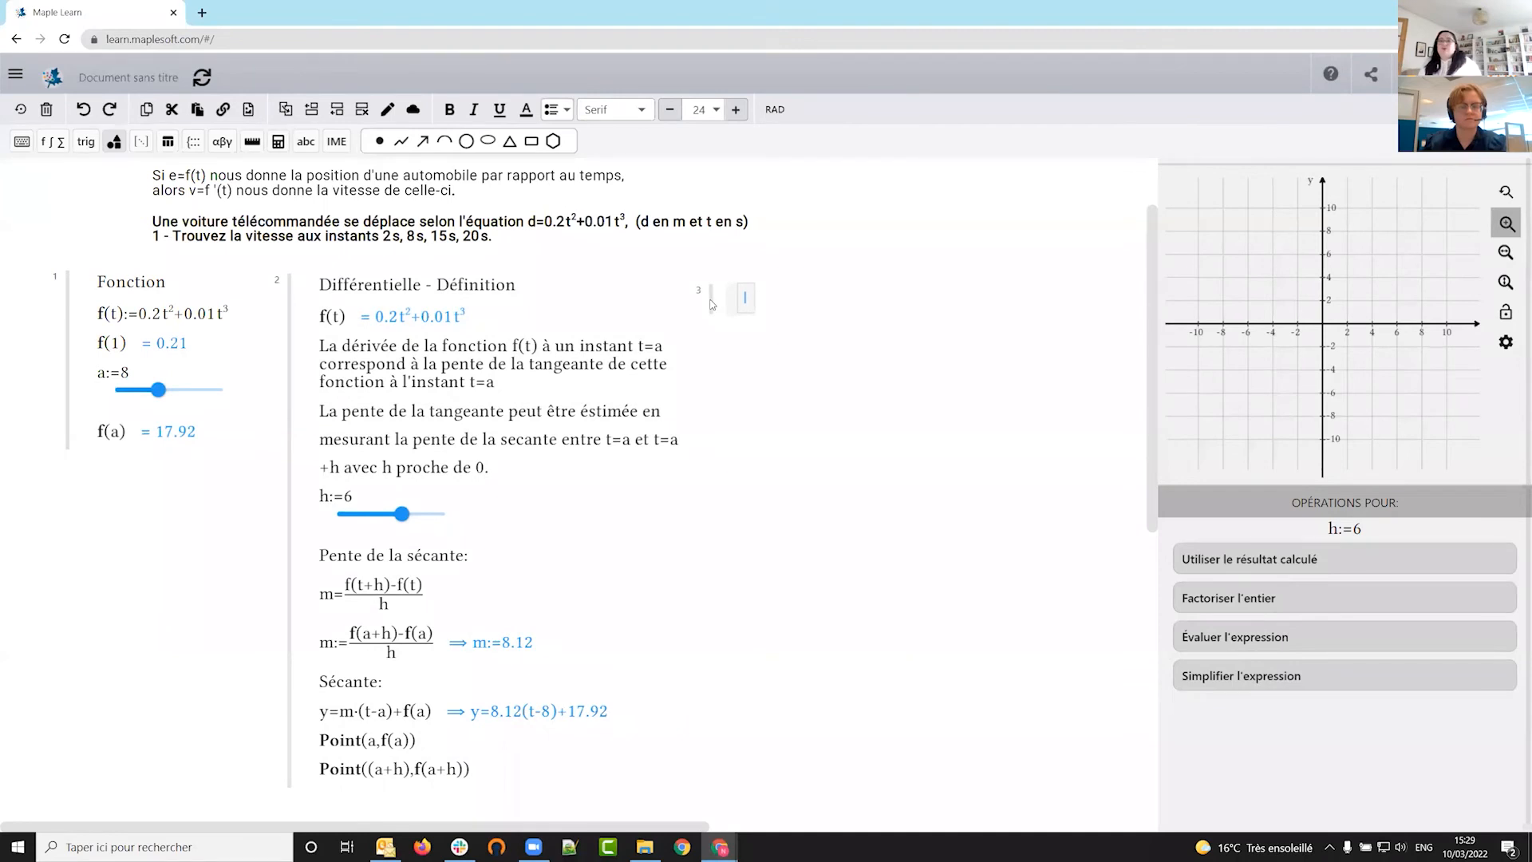
{"action": "scroll", "coordinate": [1074, 215], "scroll_direction": "up", "scroll_amount": 2}
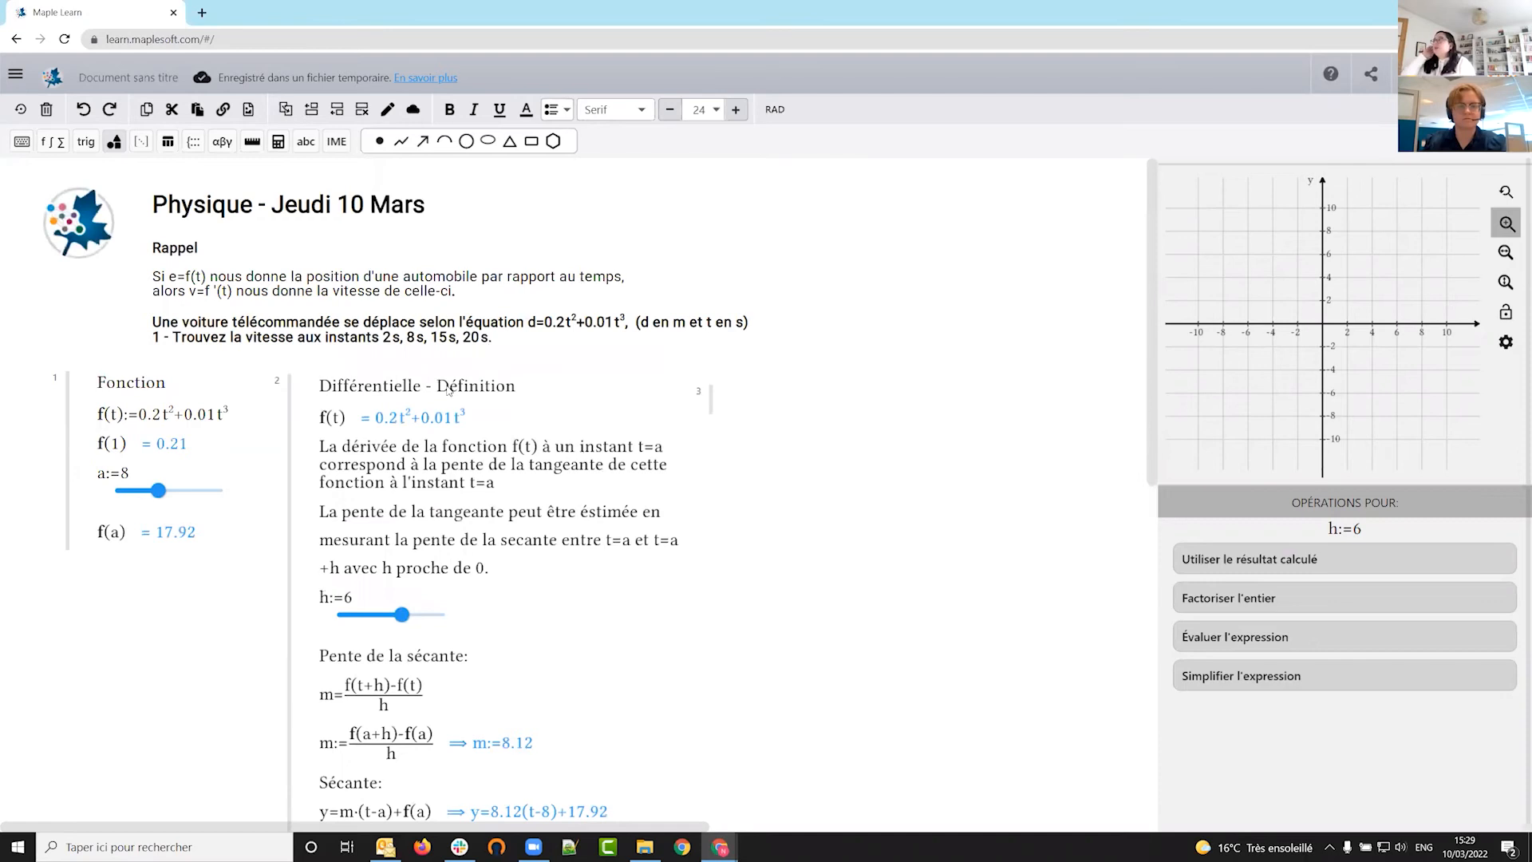
- Title the empty third group "Differentielle - Calcul"
{"action": "left_click", "coordinate": [705, 403]}
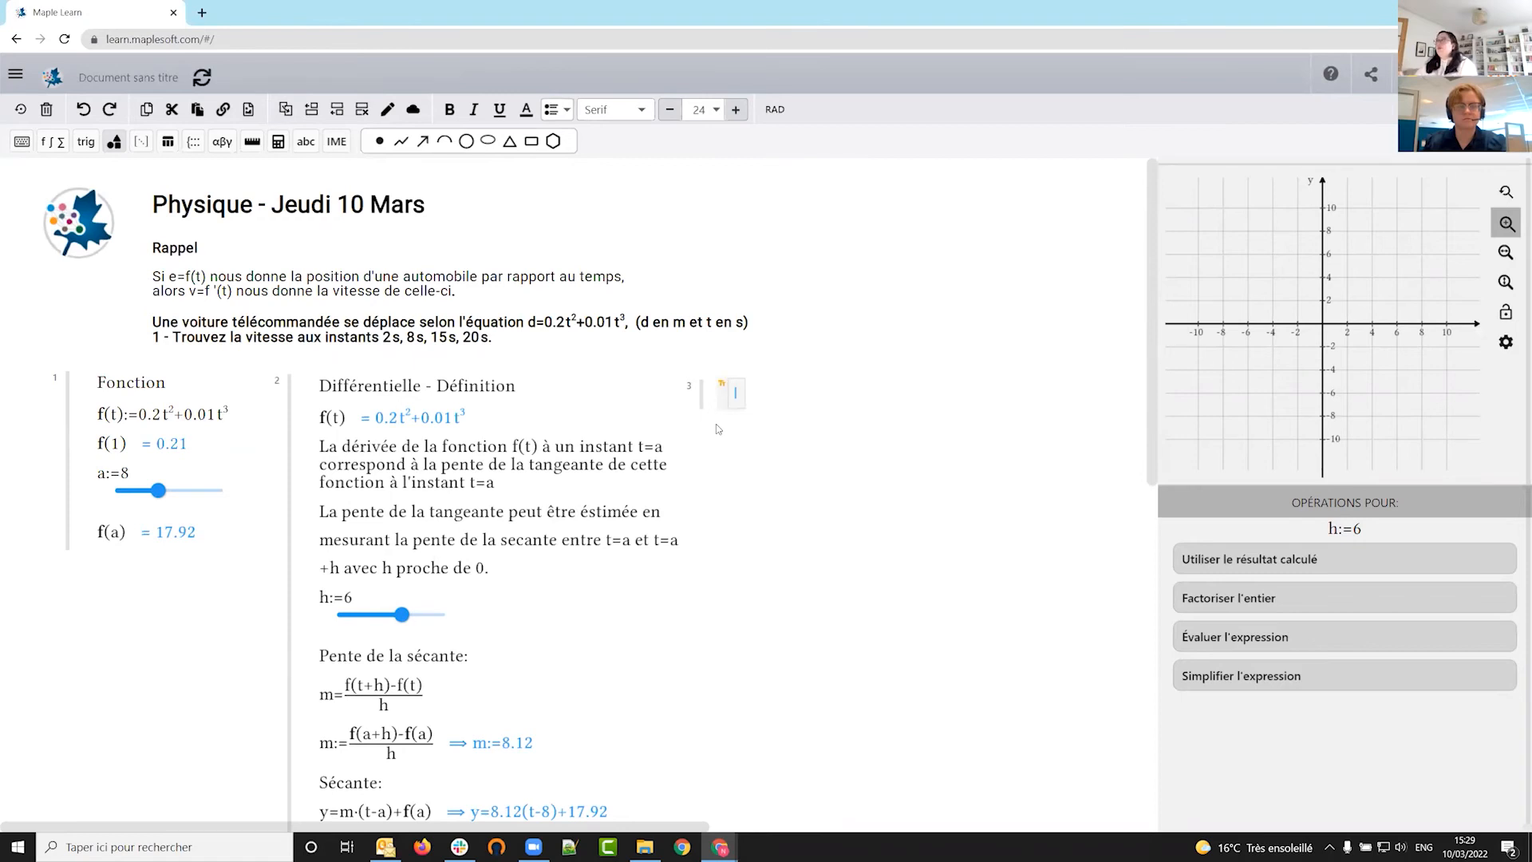
{"action": "type", "text": "Differ"}
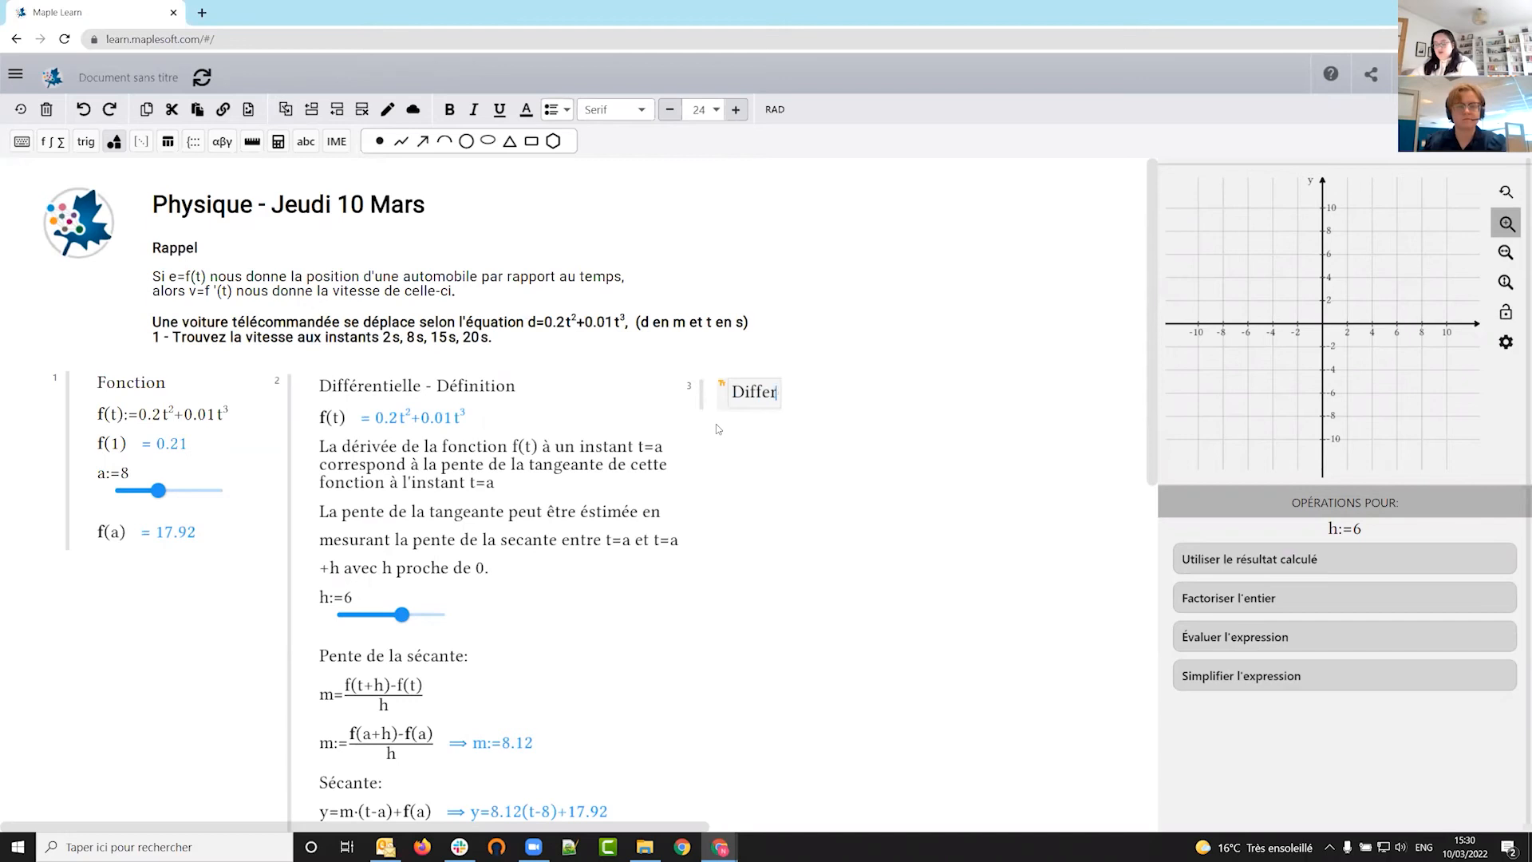
{"action": "type", "text": "entielle "}
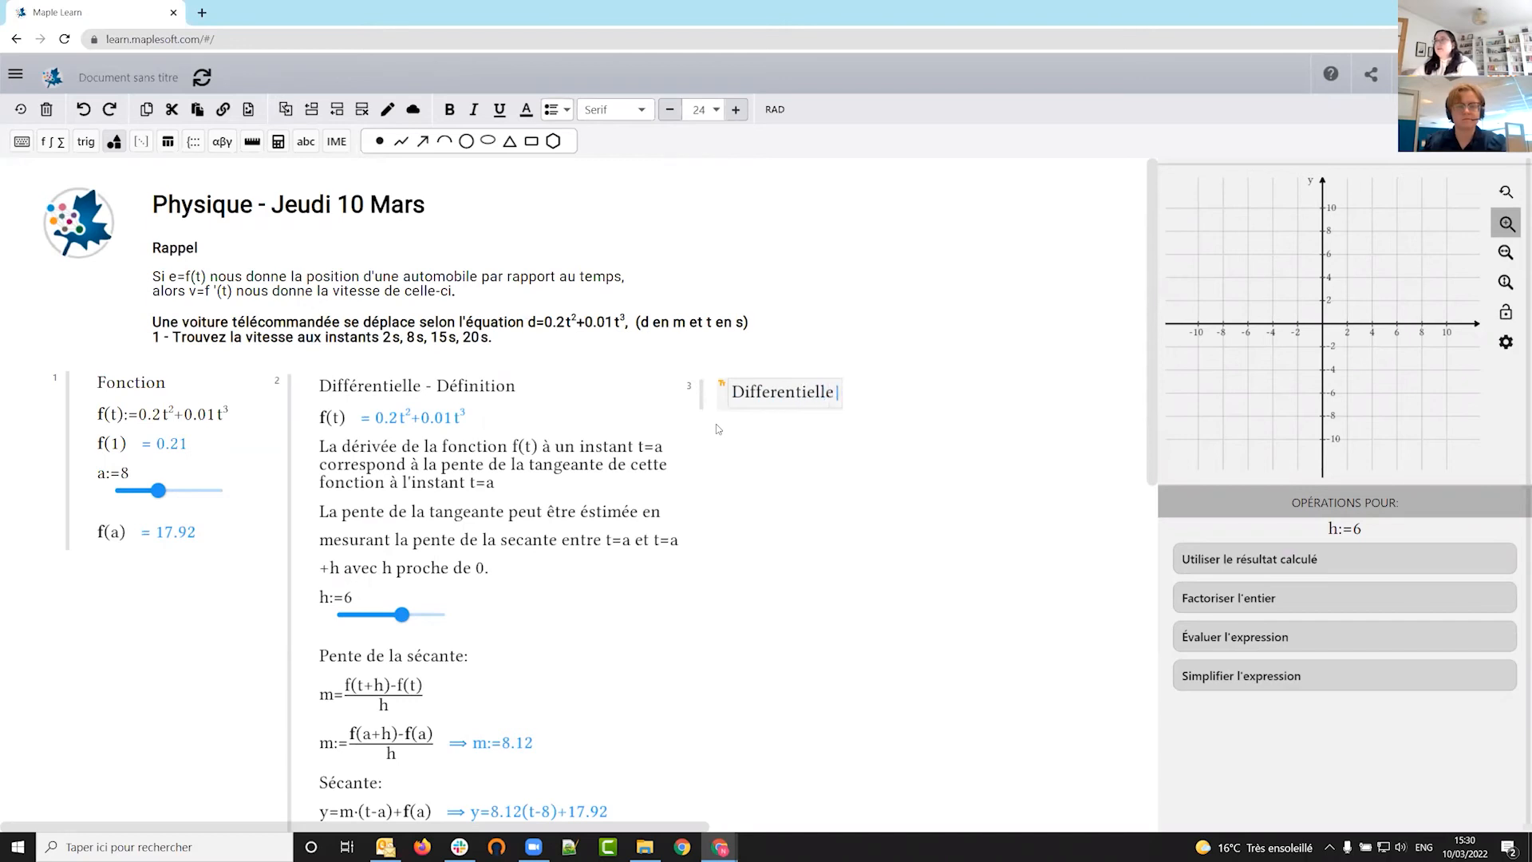
{"action": "type", "text": "- Calcul"}
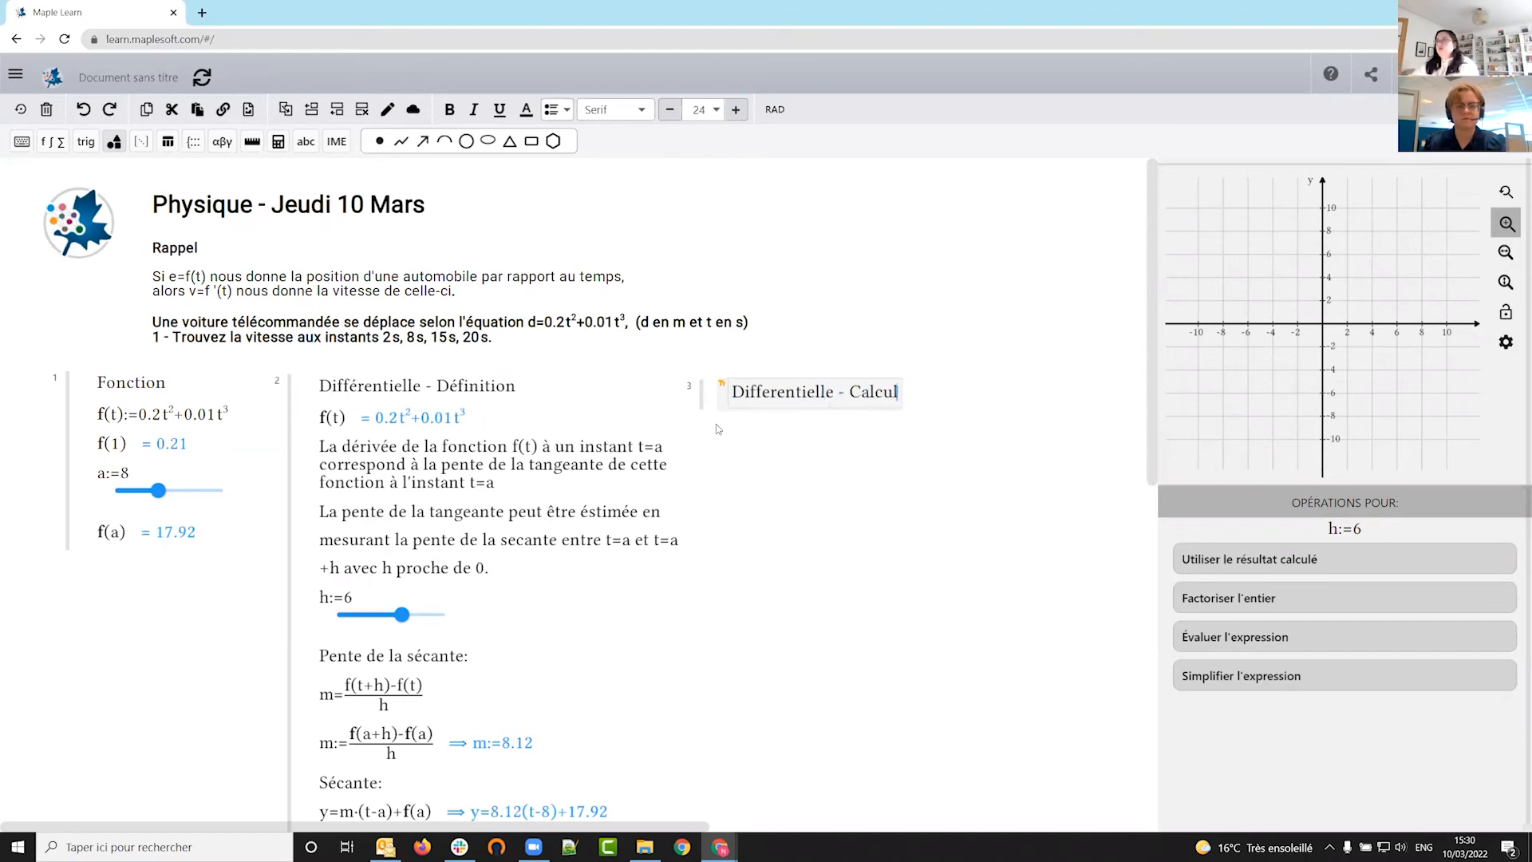
- Enter f(t) below the Differentielle - Calcul heading and differentiate it with respect to t
{"action": "key", "text": "Return"}
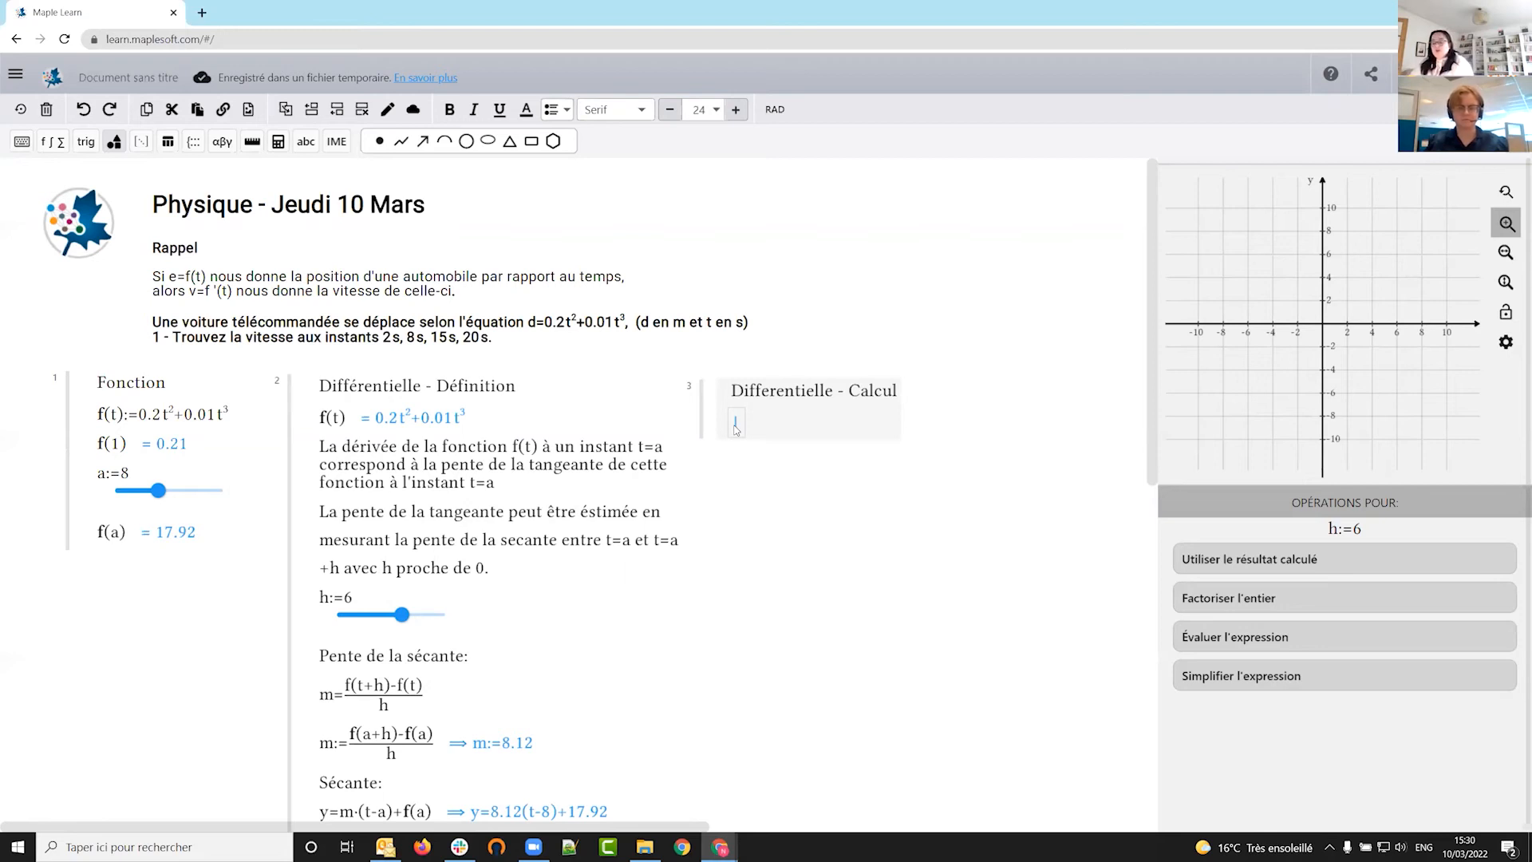
{"action": "type", "text": "f(t)"}
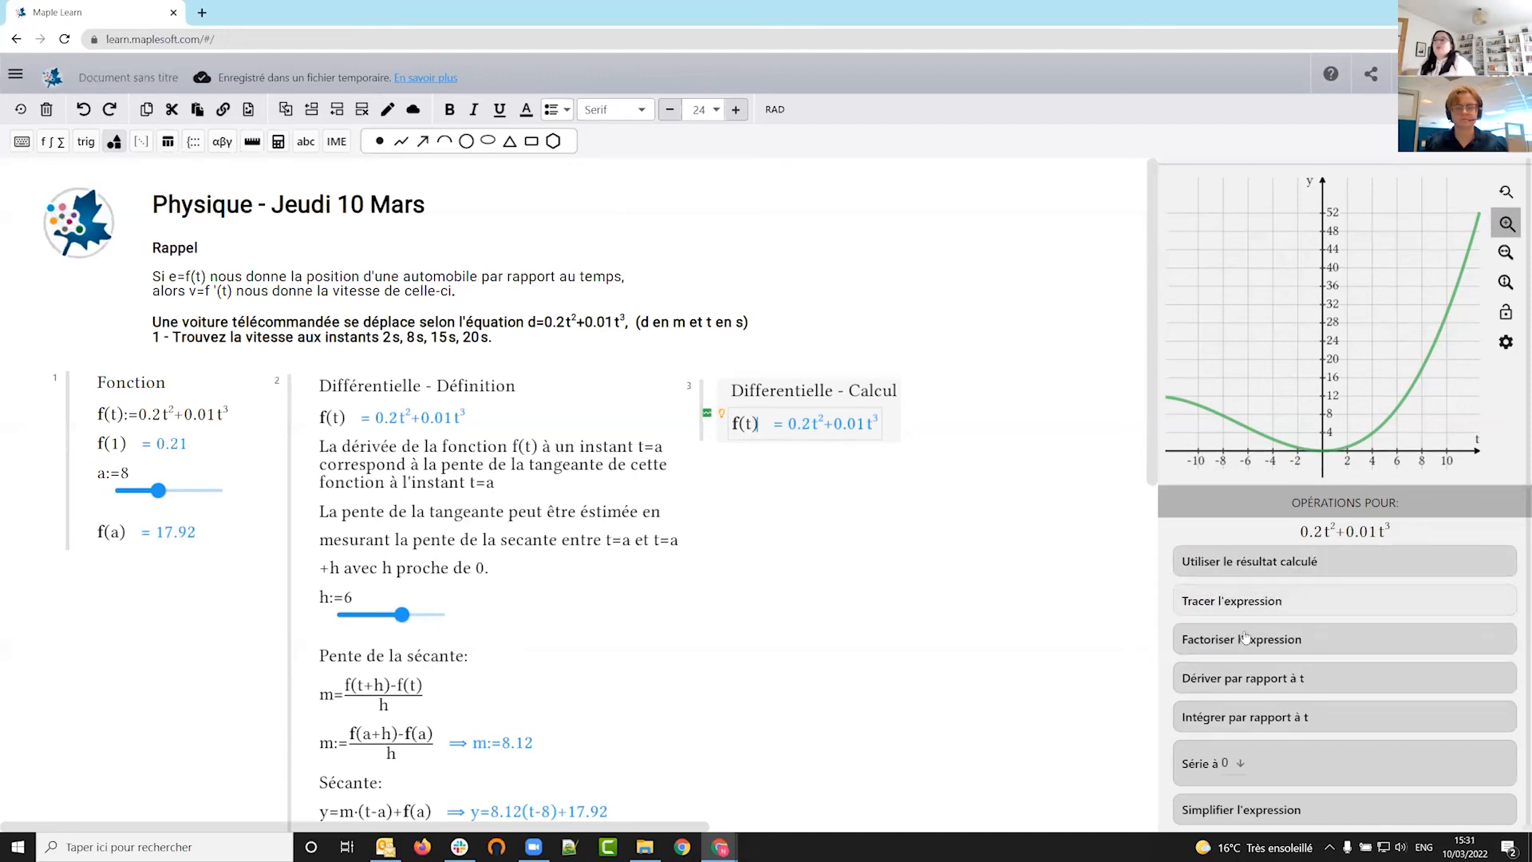
{"action": "left_click", "coordinate": [1245, 685]}
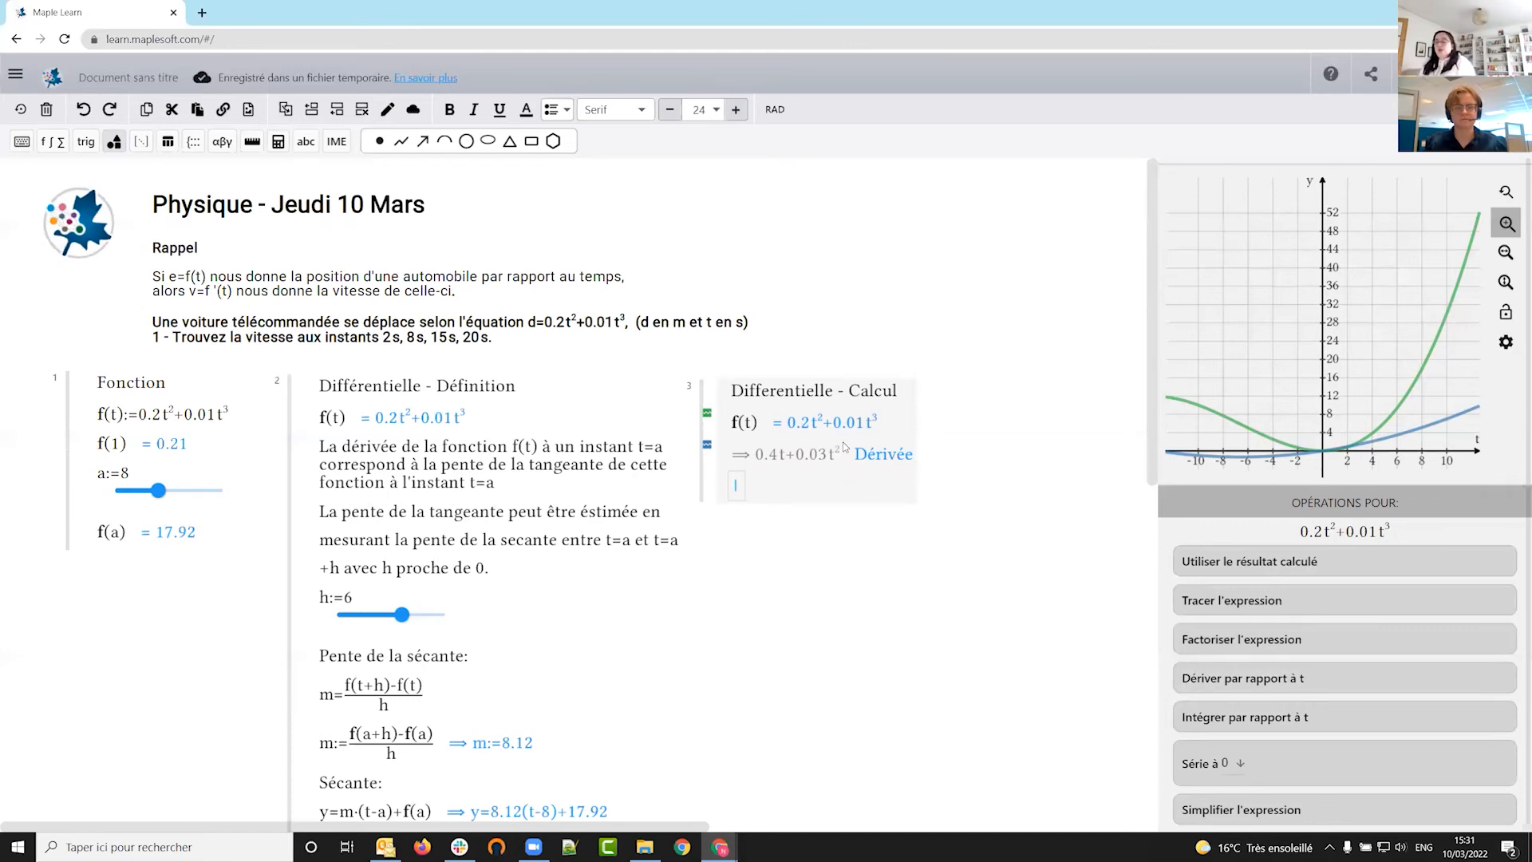
{"action": "left_click", "coordinate": [52, 142]}
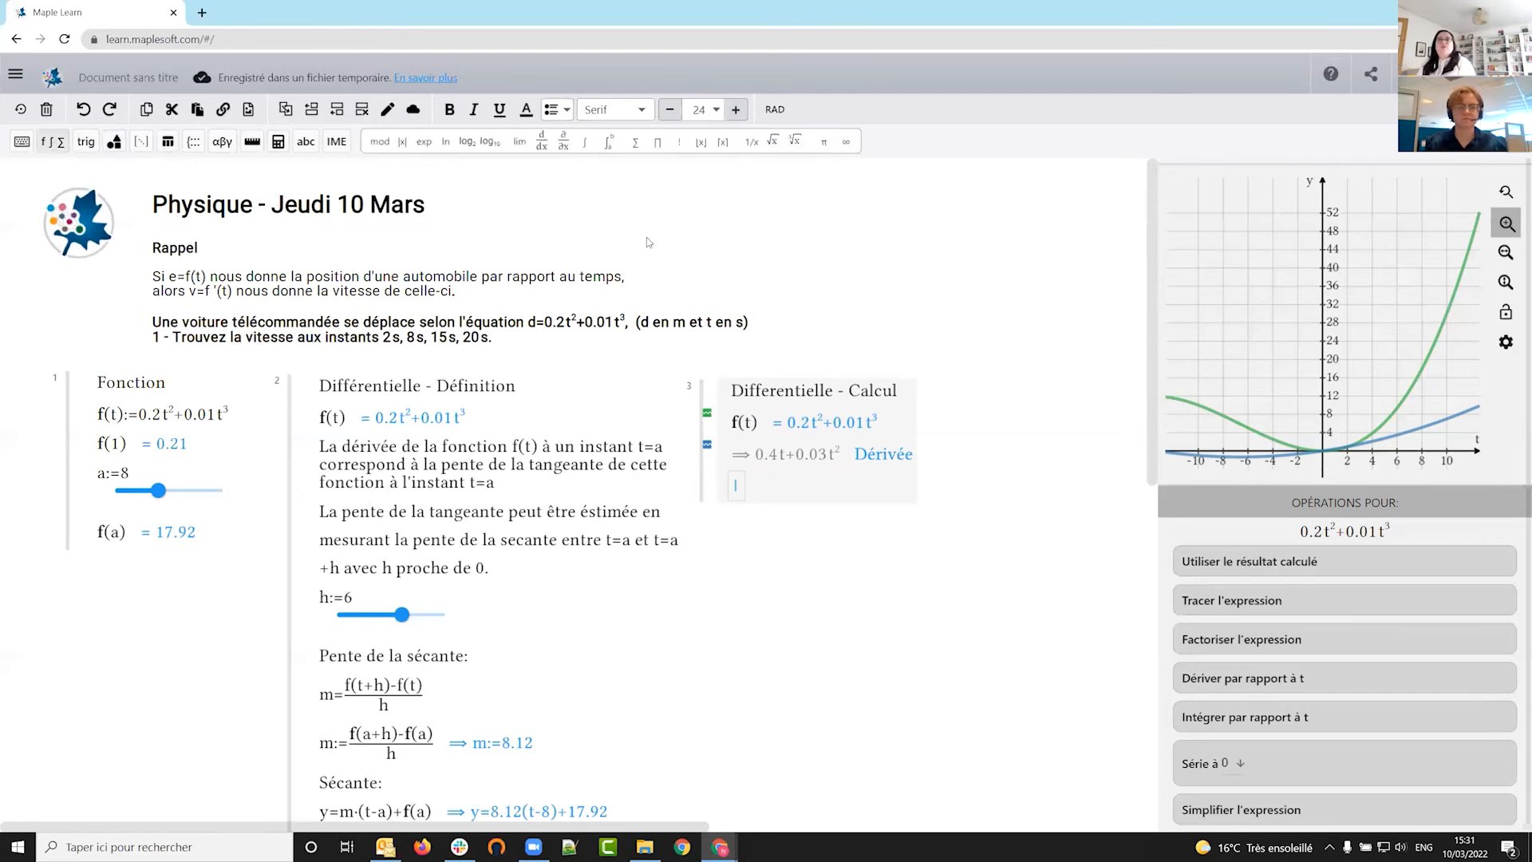
{"action": "left_click", "coordinate": [542, 147]}
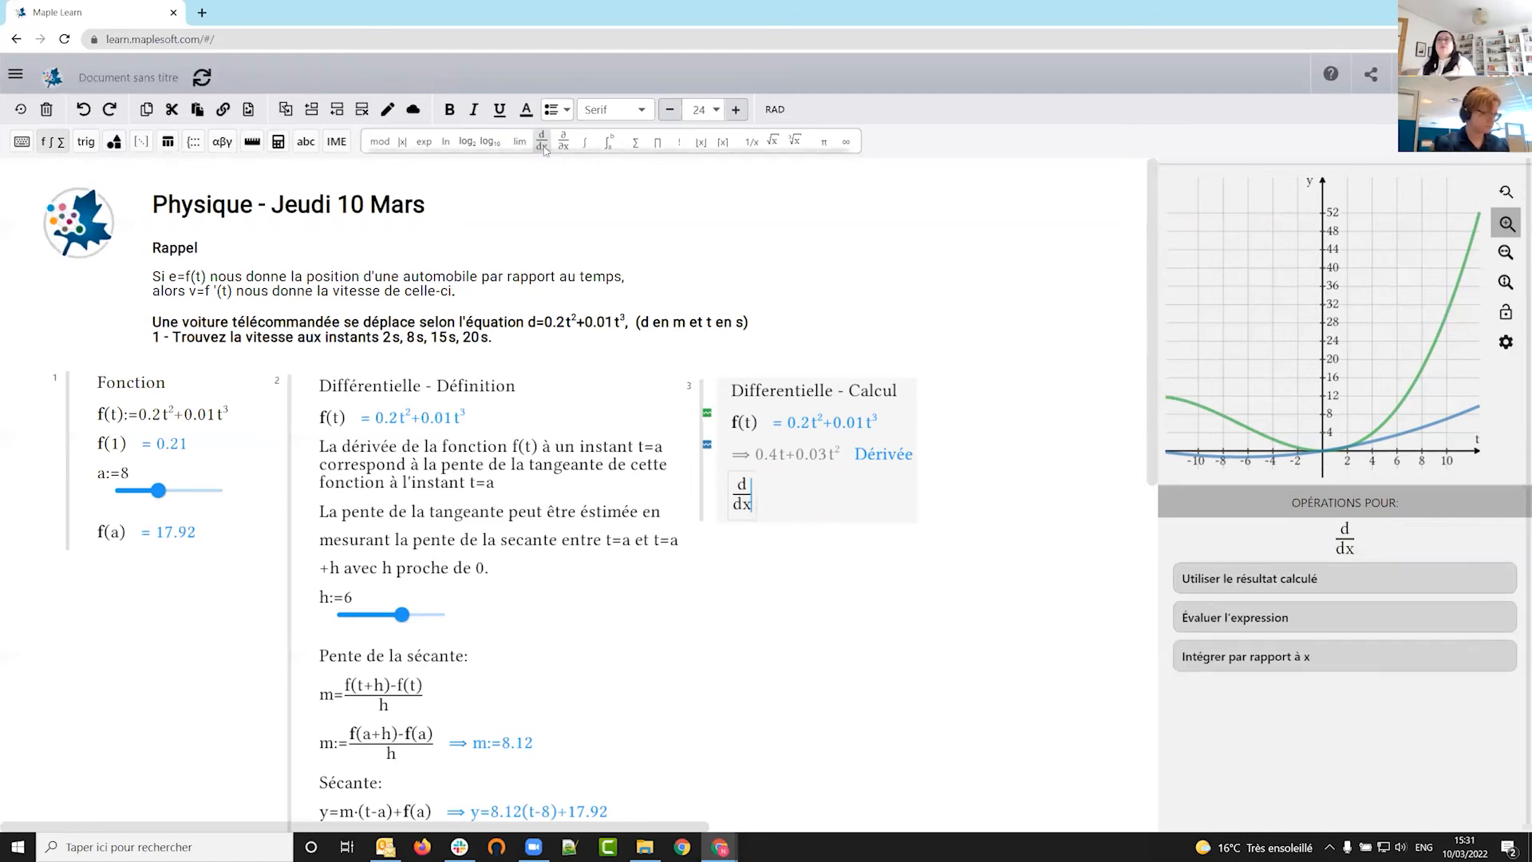
{"action": "key", "text": "BackSpace"}
{"action": "key", "text": "BackSpace"}
{"action": "key", "text": "BackSpace"}
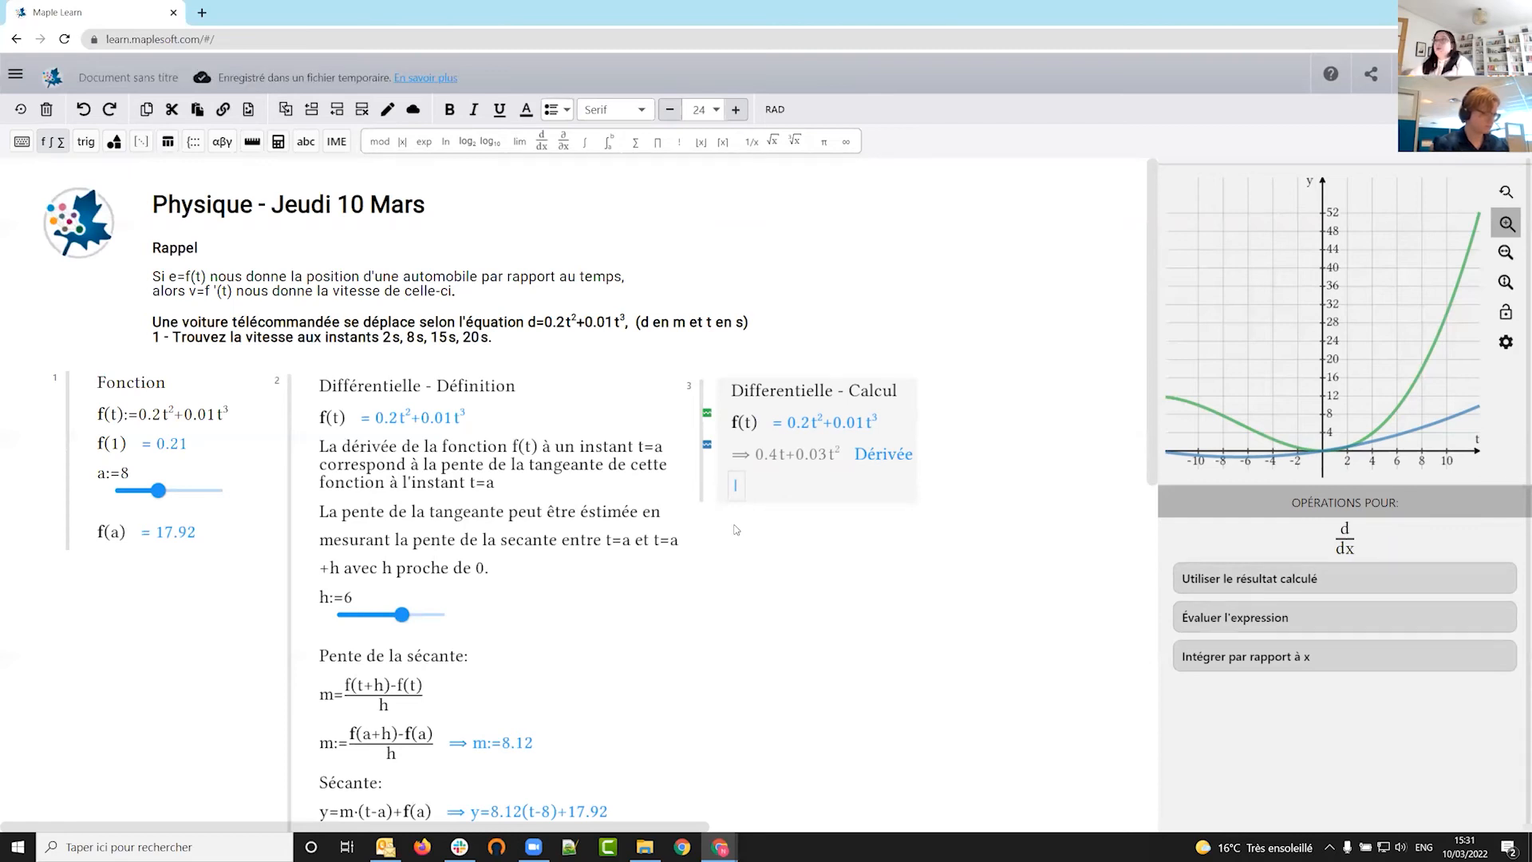
- Enter f'(t) on the line below the computed derivative
{"action": "type", "text": "f"}
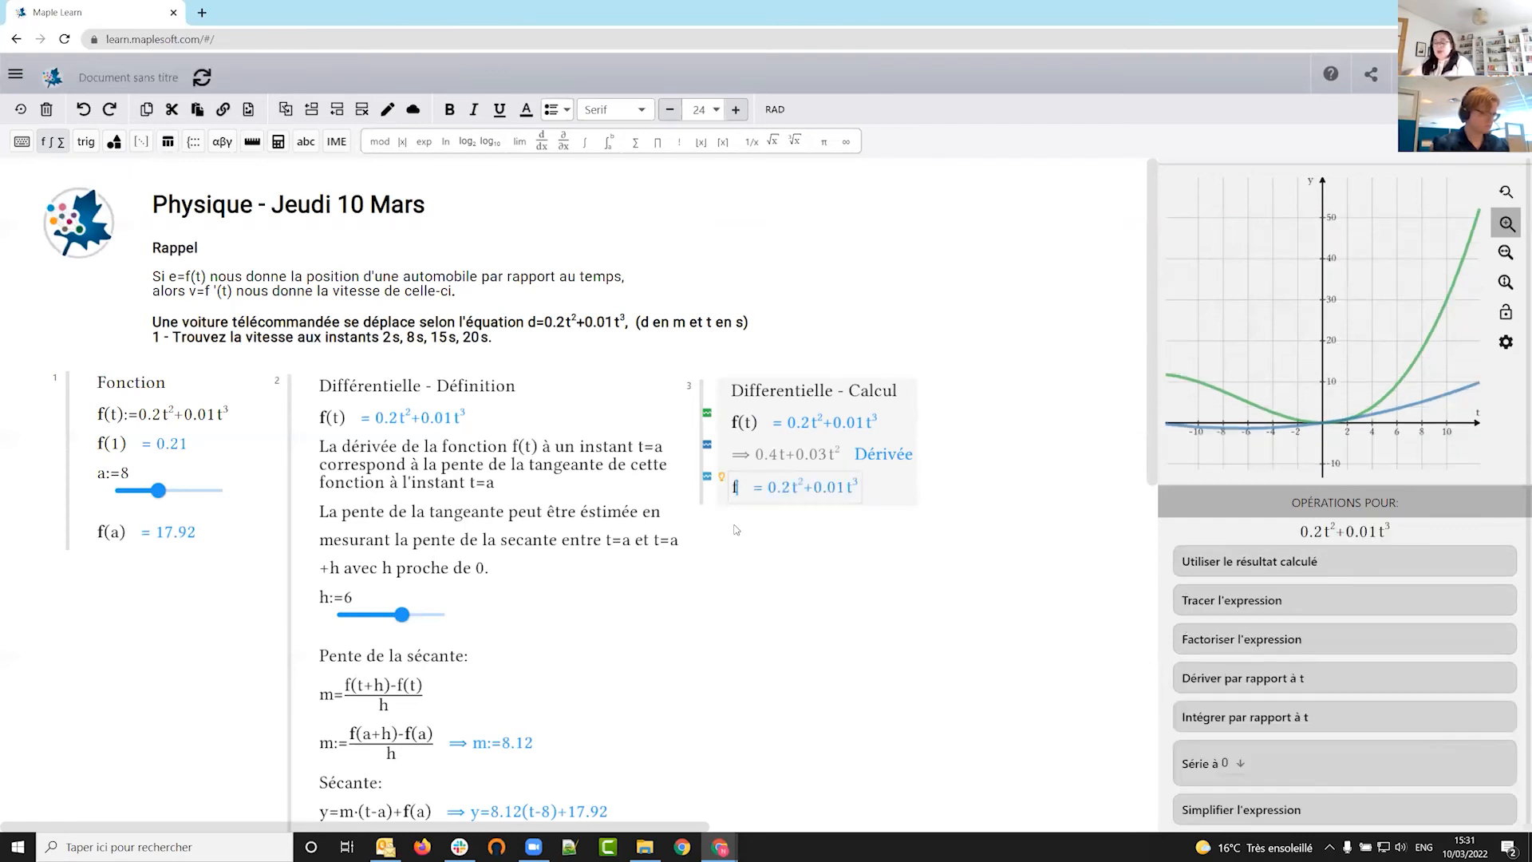
{"action": "type", "text": "'(t"}
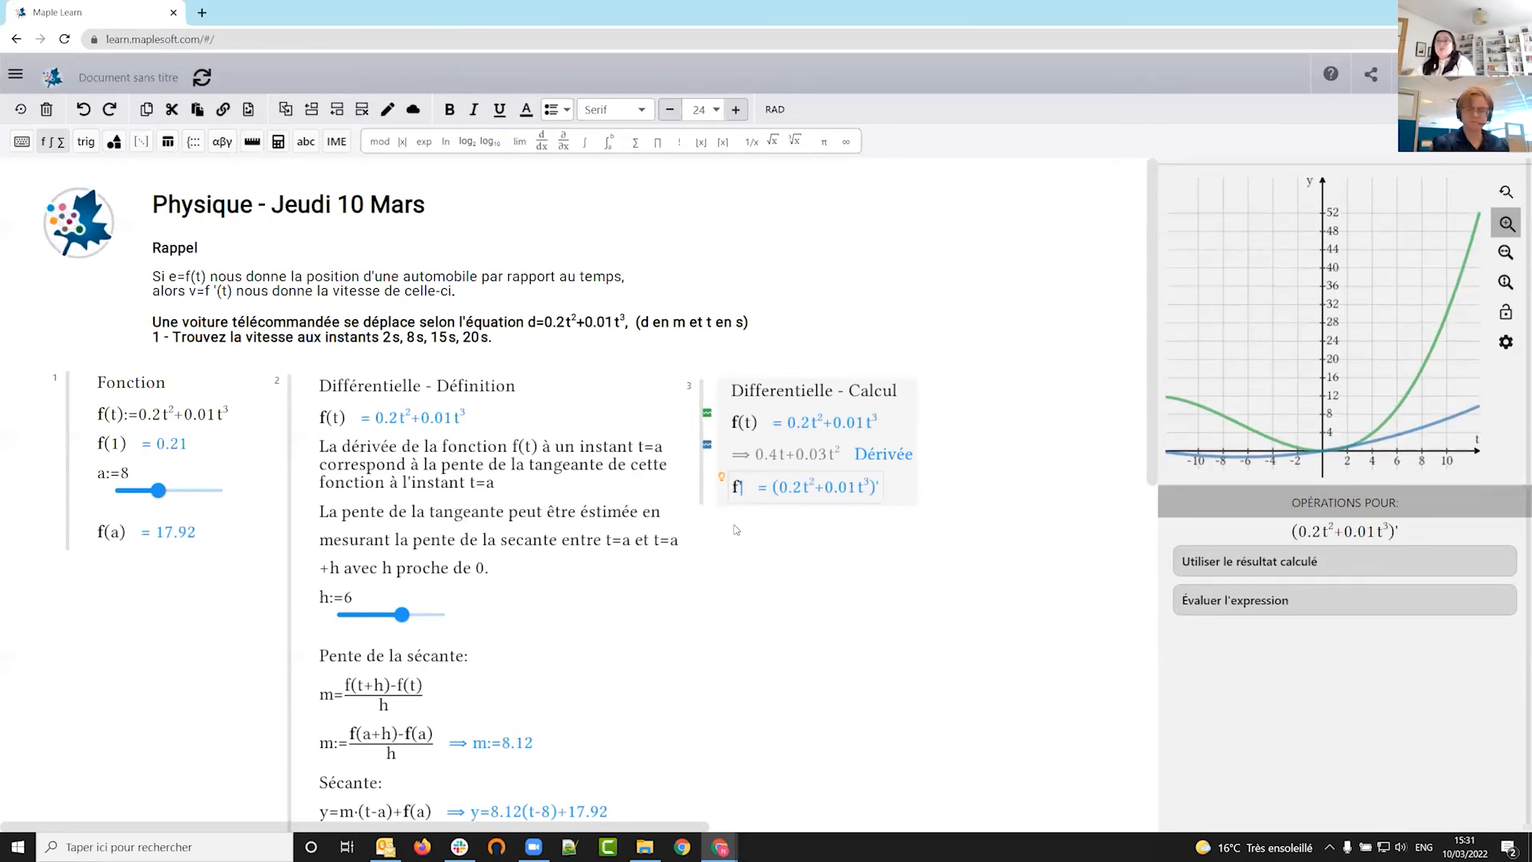
{"action": "type", "text": ")"}
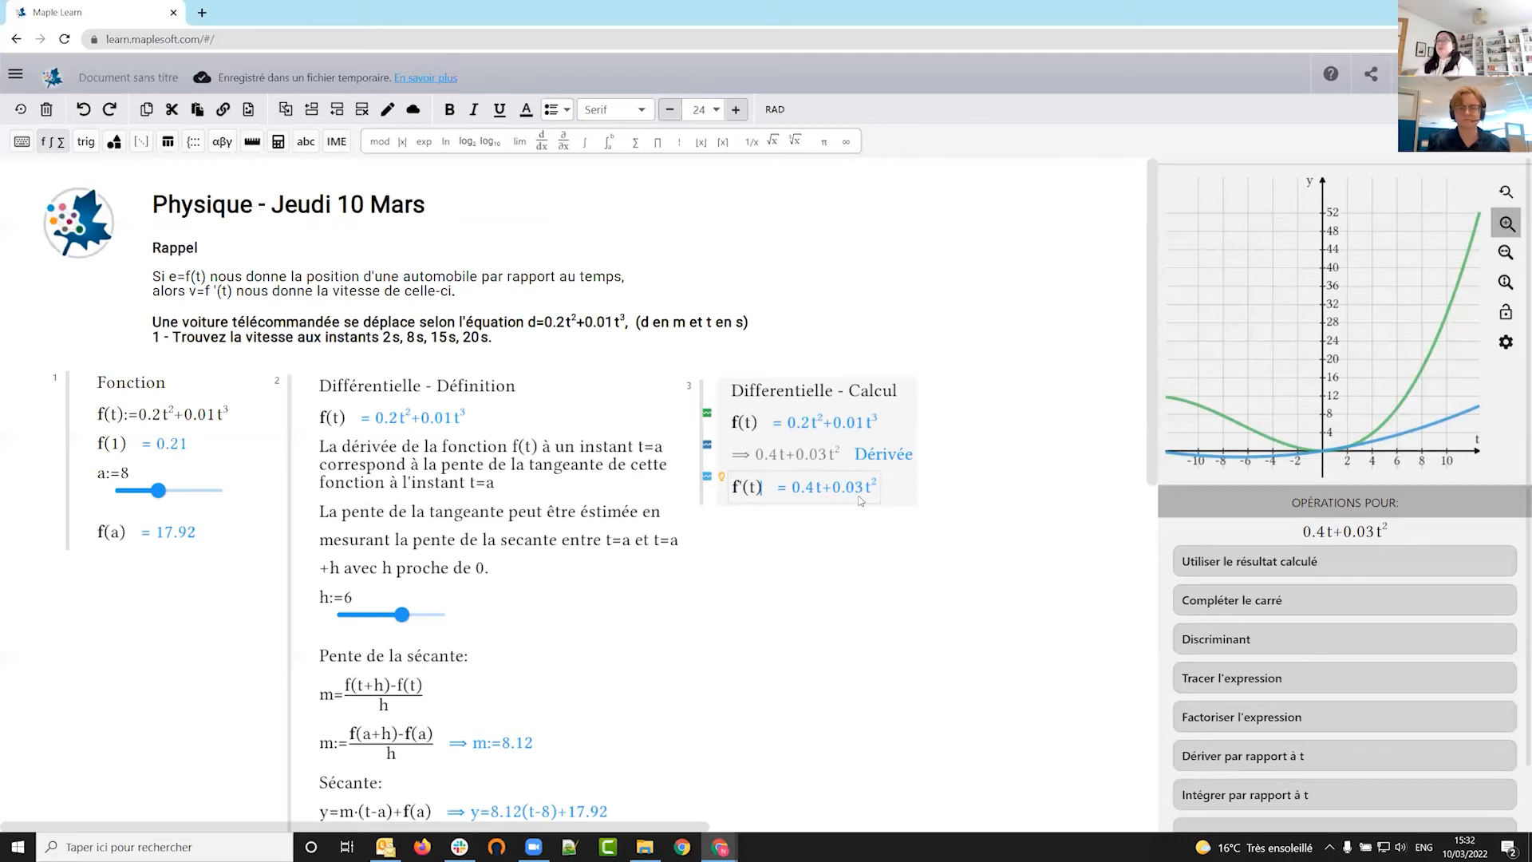
{"action": "key", "text": "Return"}
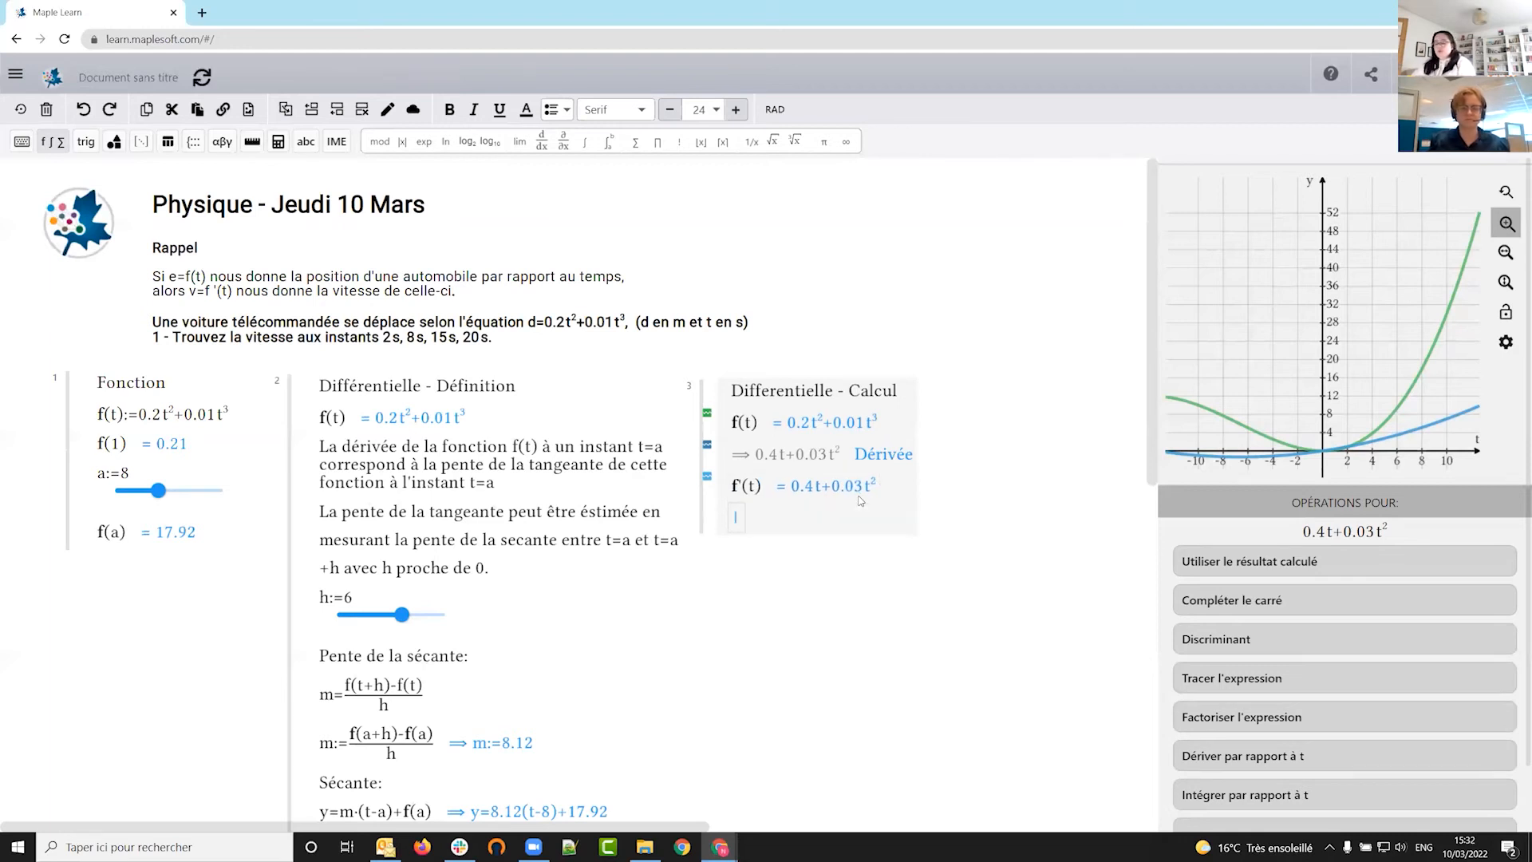
- Evaluate f(a) and f'(a) on separate lines below f'(t)
{"action": "type", "text": "f(a)"}
{"action": "key", "text": "Return"}
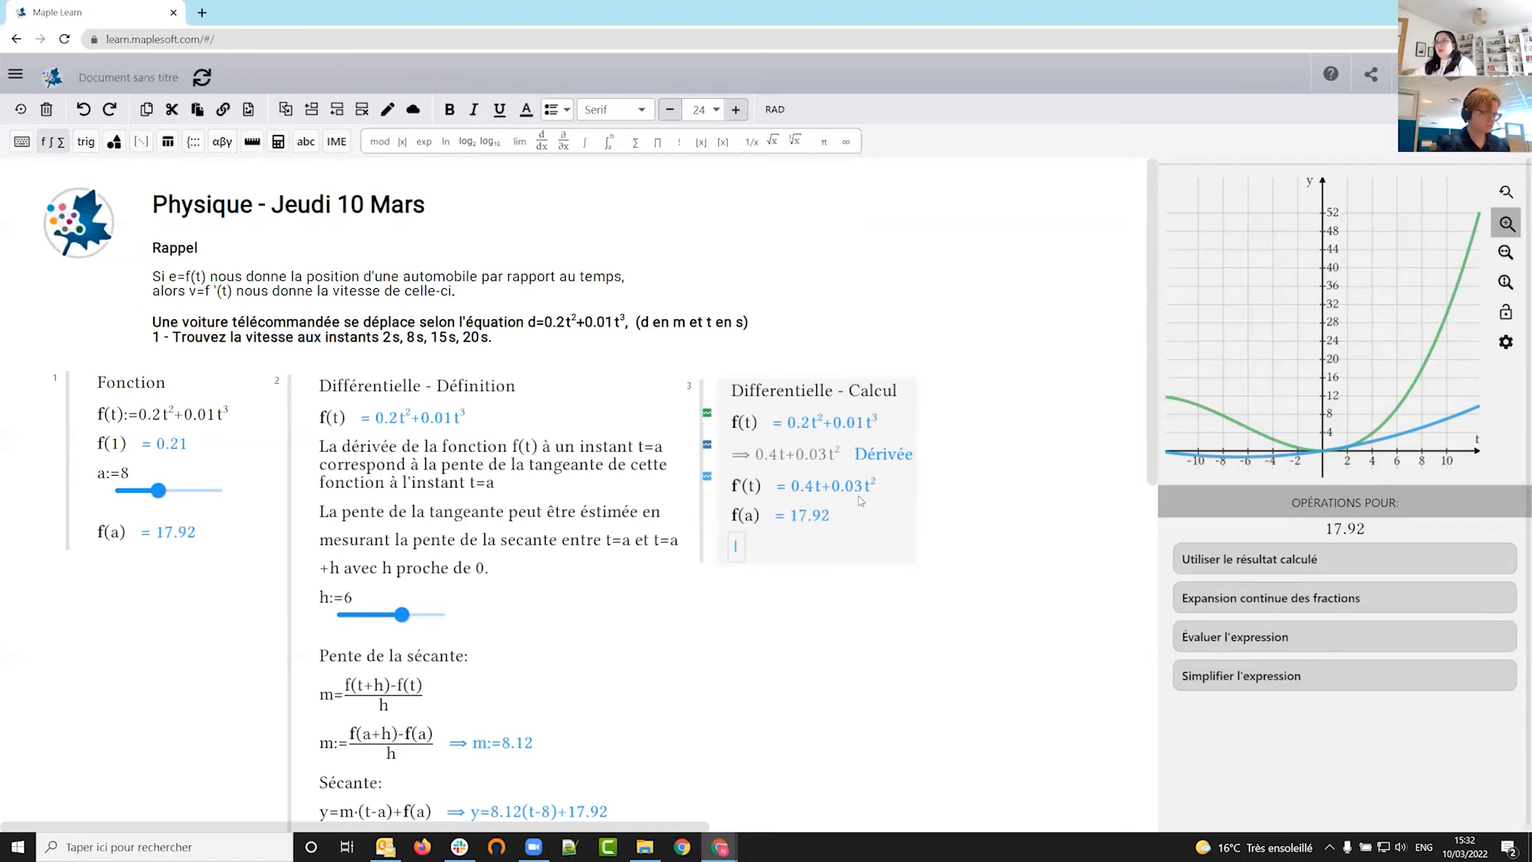
{"action": "type", "text": "f@"}
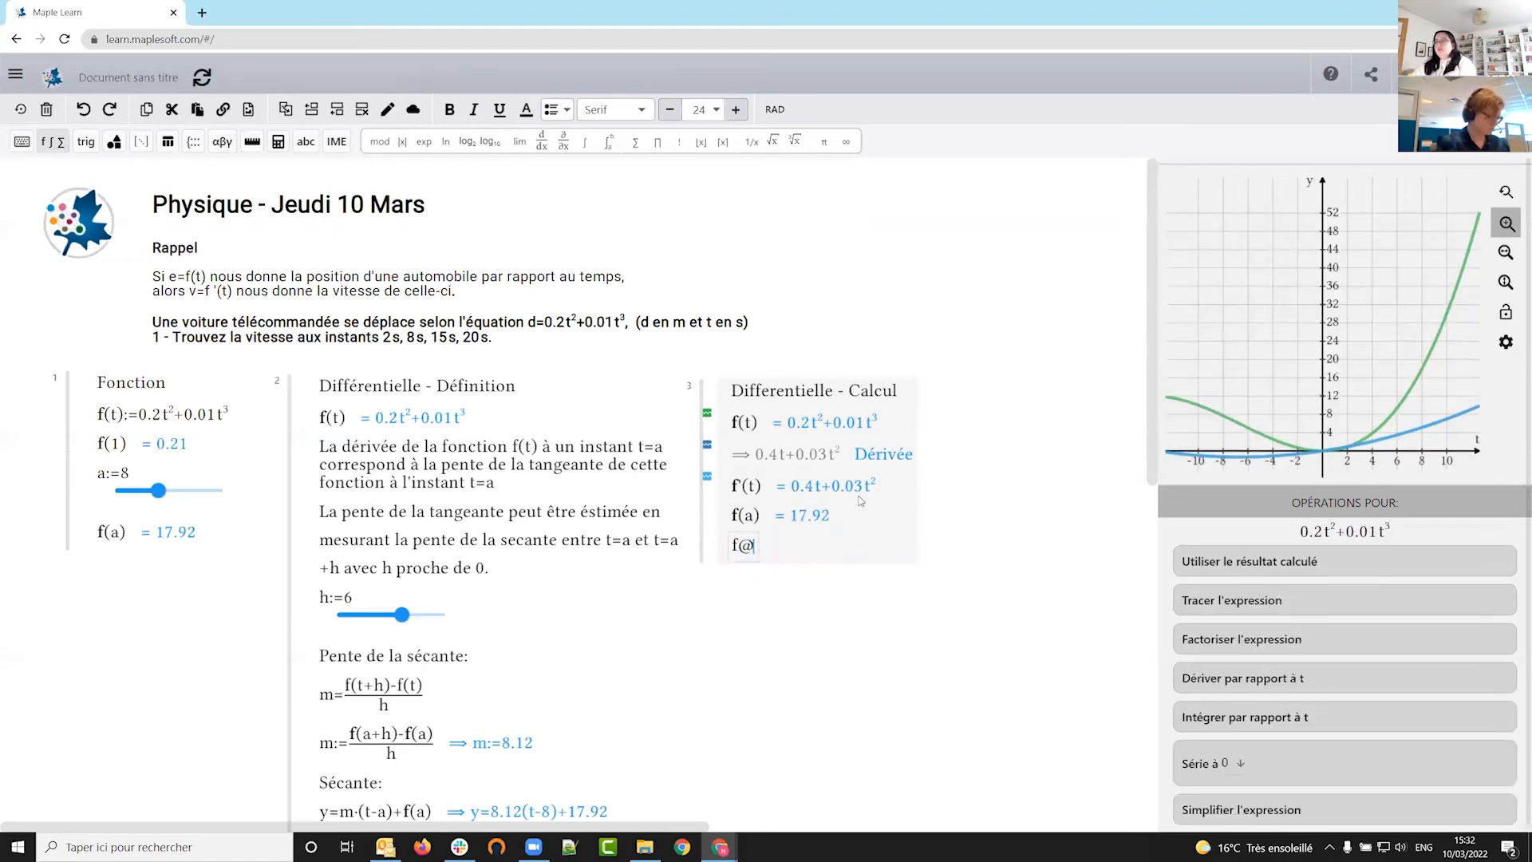
{"action": "key", "text": "BackSpace"}
{"action": "type", "text": "'(a)"}
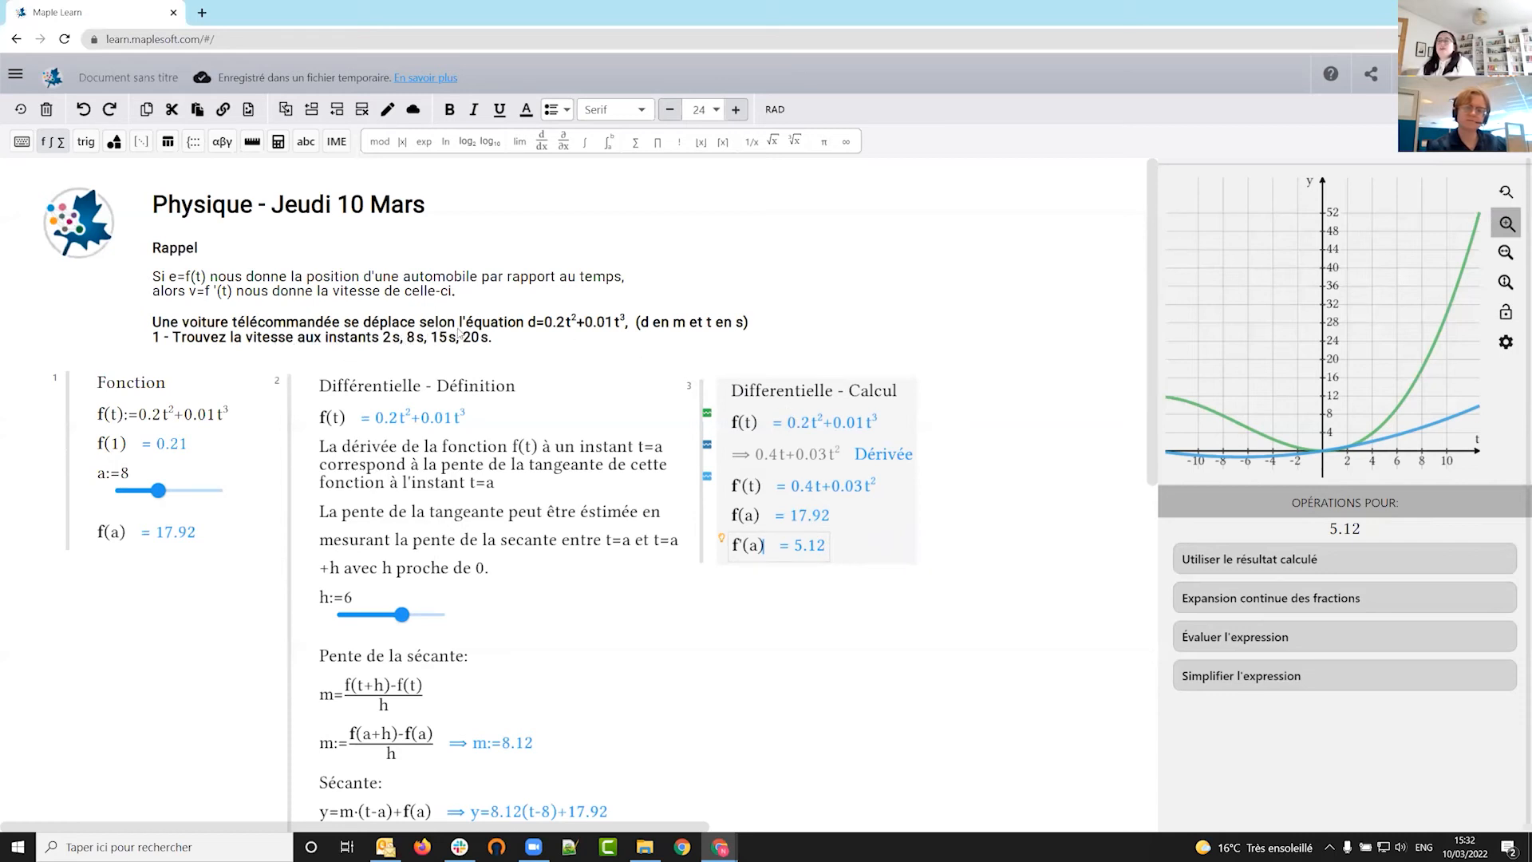
- Evaluate f'(2) on a new line below f'(a)
{"action": "left_click", "coordinate": [764, 571]}
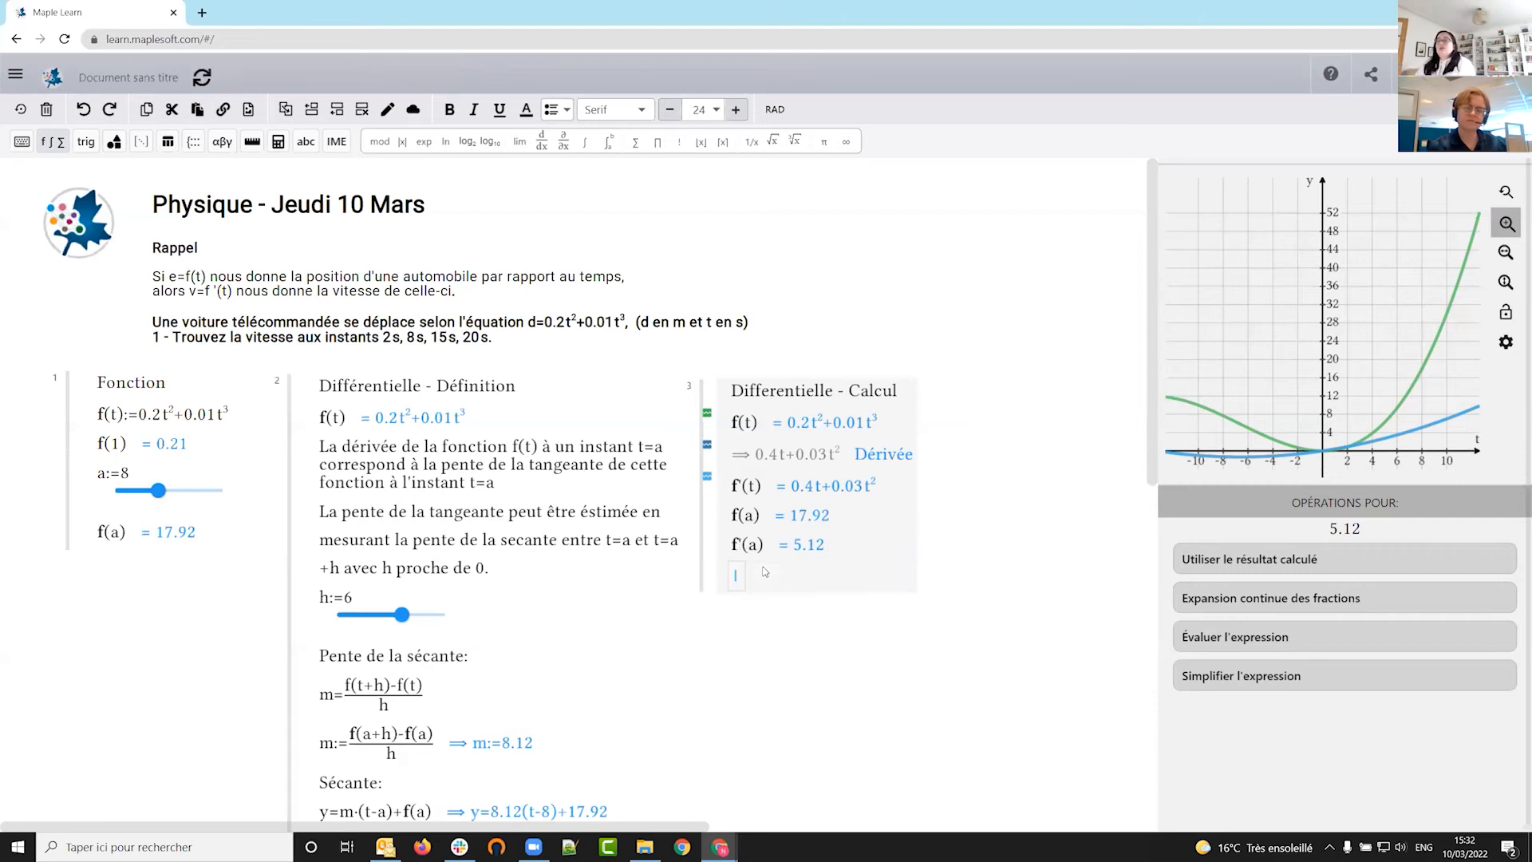
{"action": "type", "text": "f"}
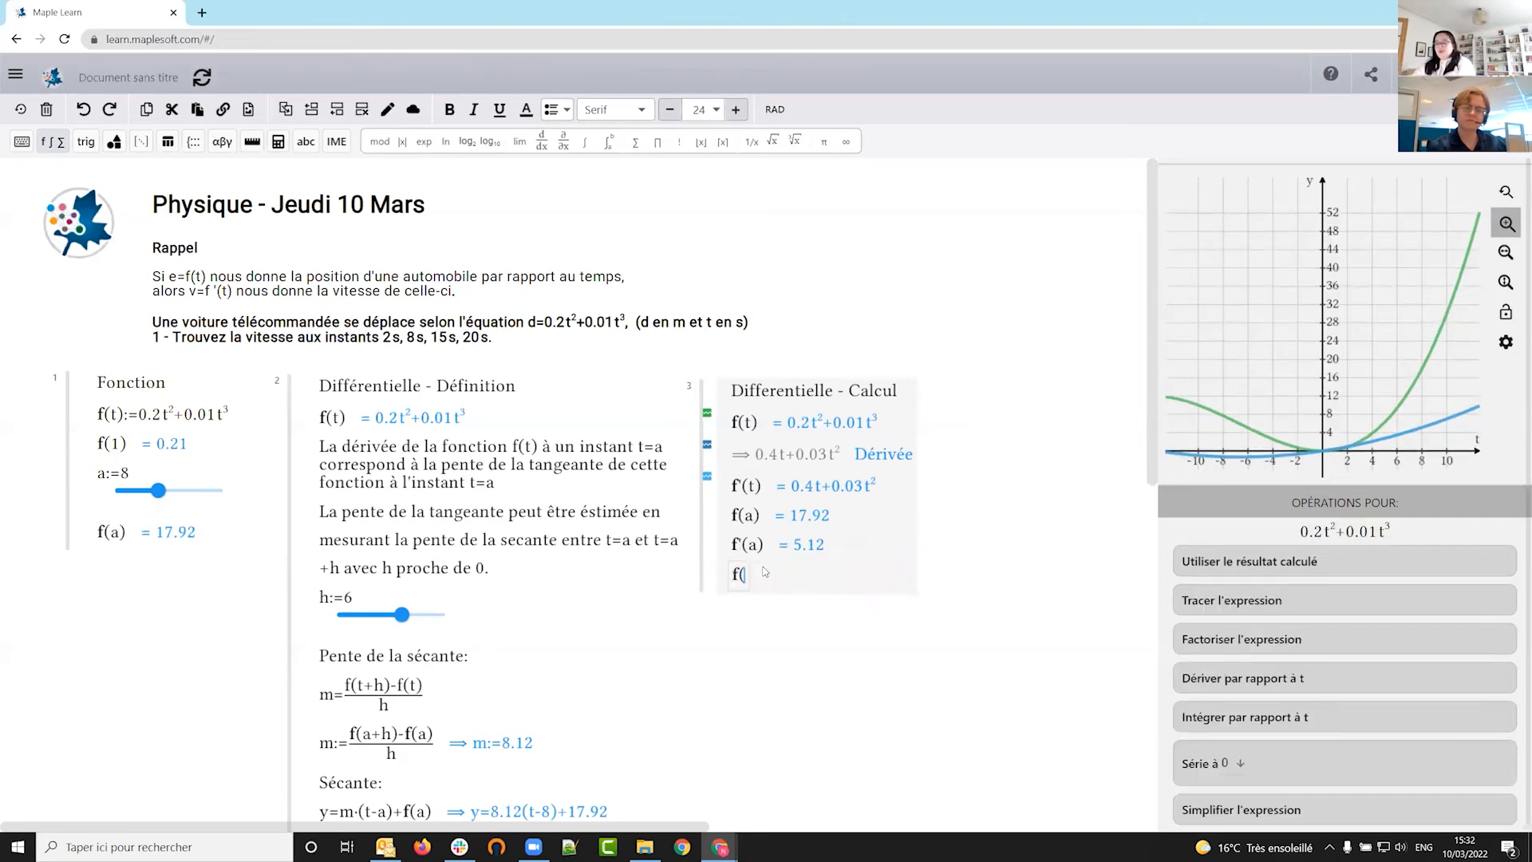
{"action": "type", "text": "'(2)"}
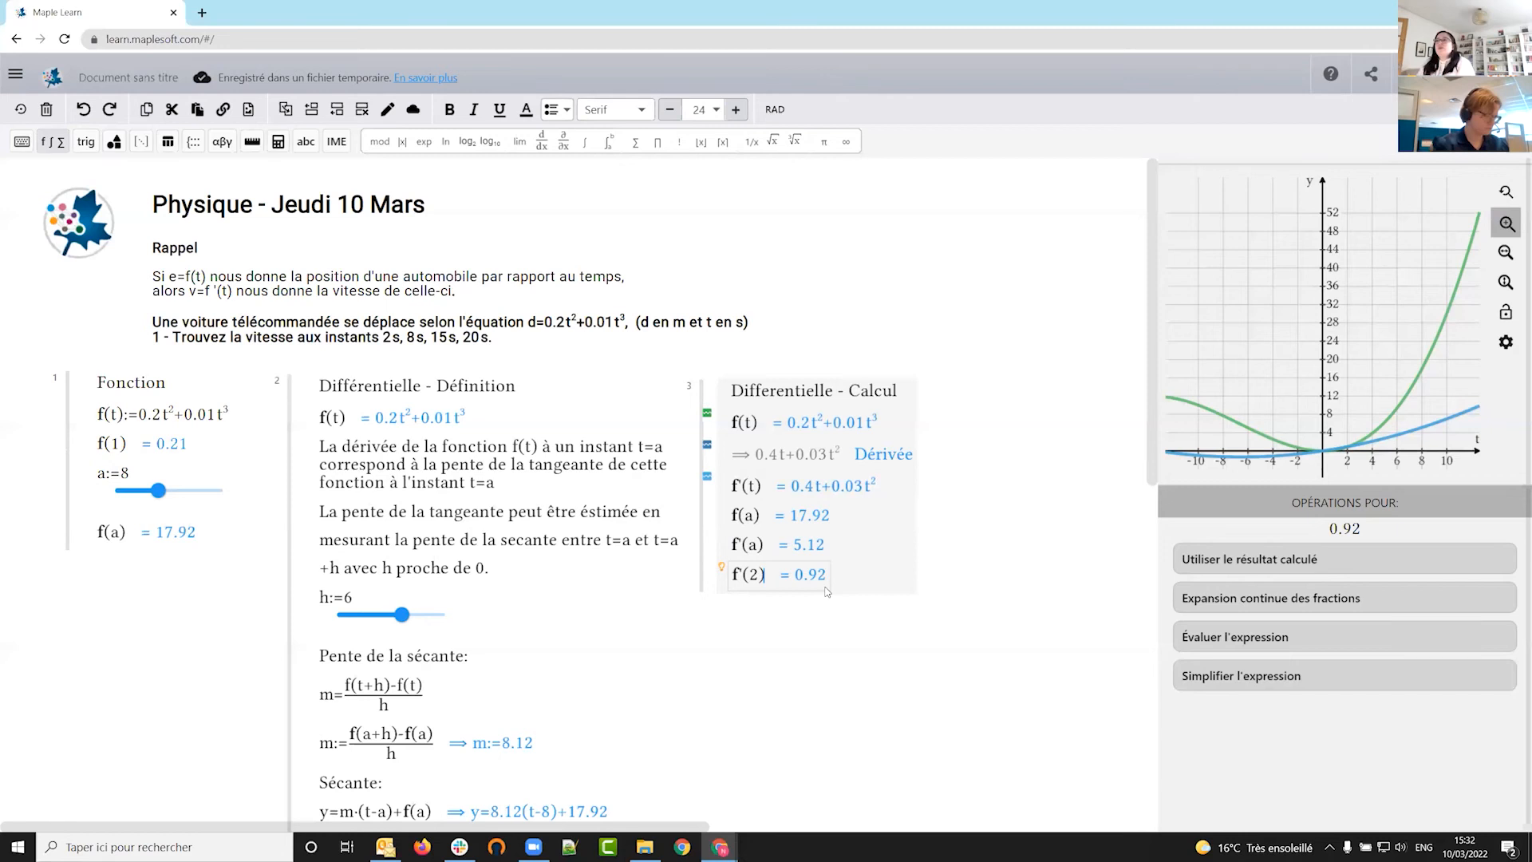
- Create a fourth group below the Differentielle - Calcul group and title it "Vitesses"
{"action": "left_click", "coordinate": [705, 631]}
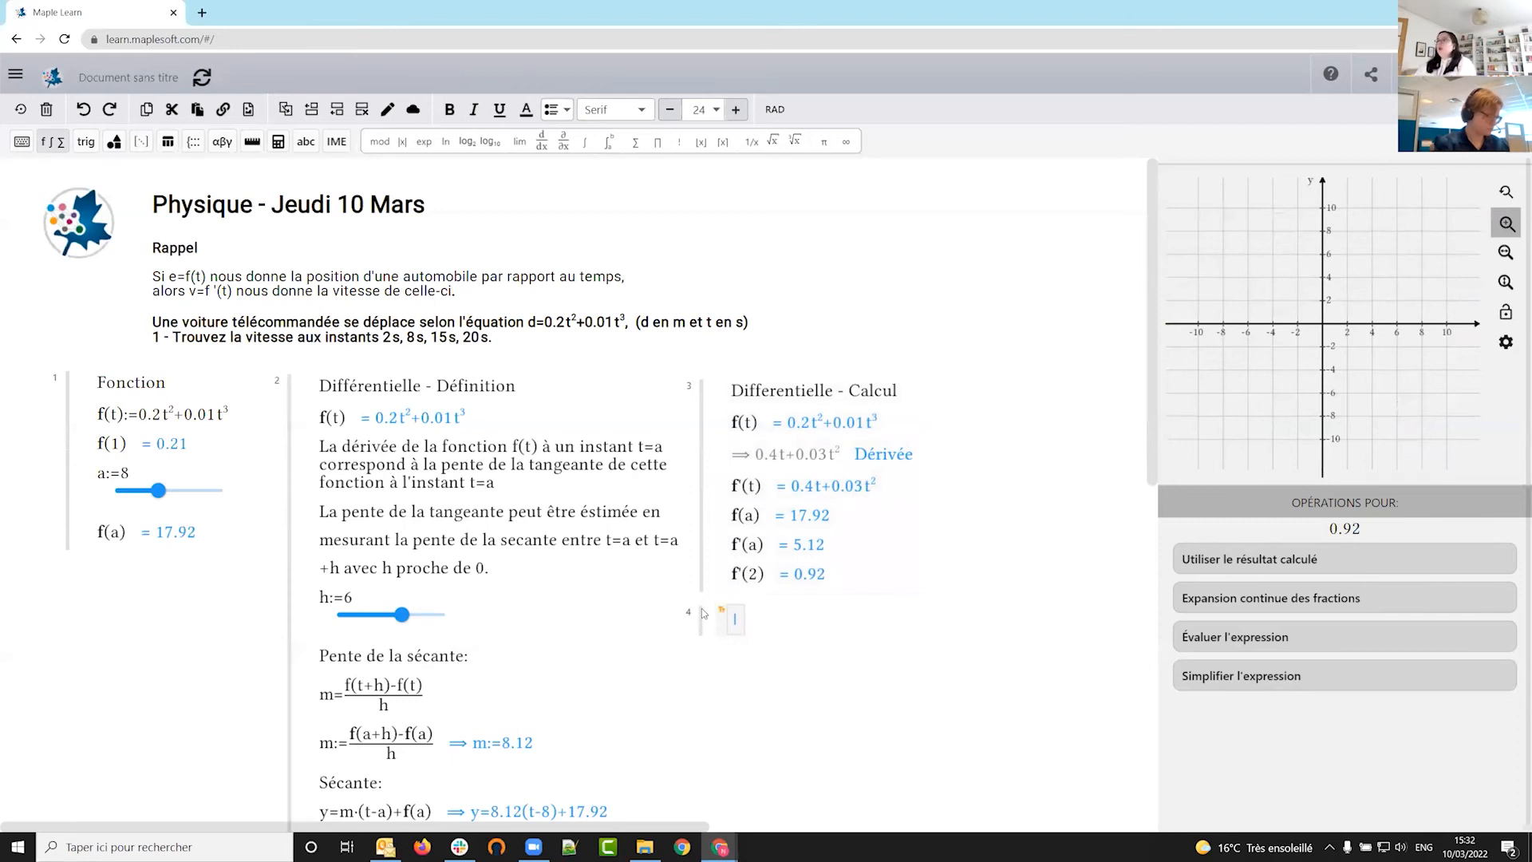
{"action": "type", "text": "V"}
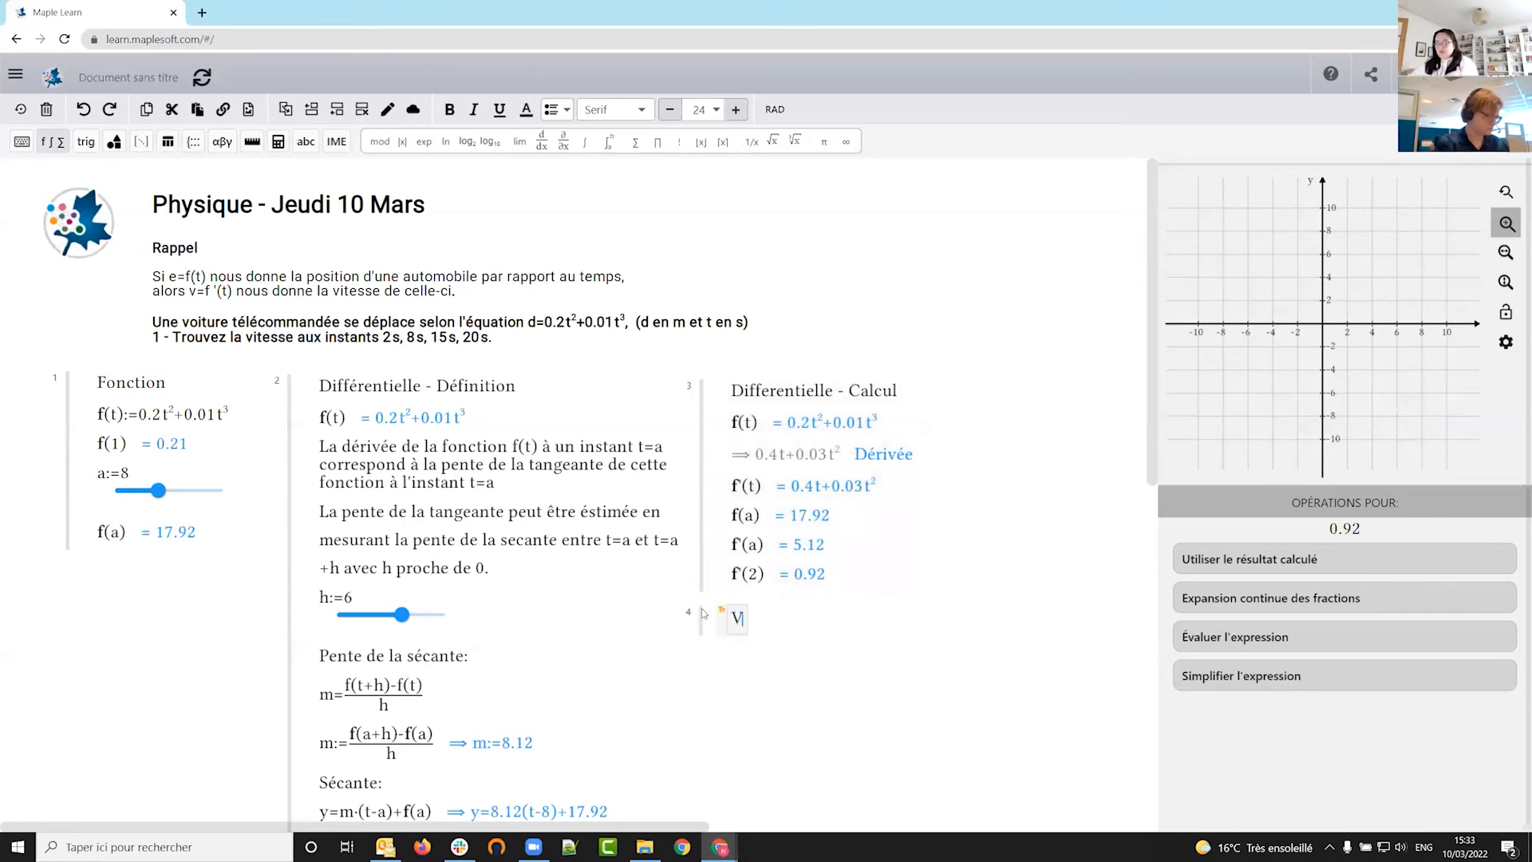
{"action": "type", "text": "itesses"}
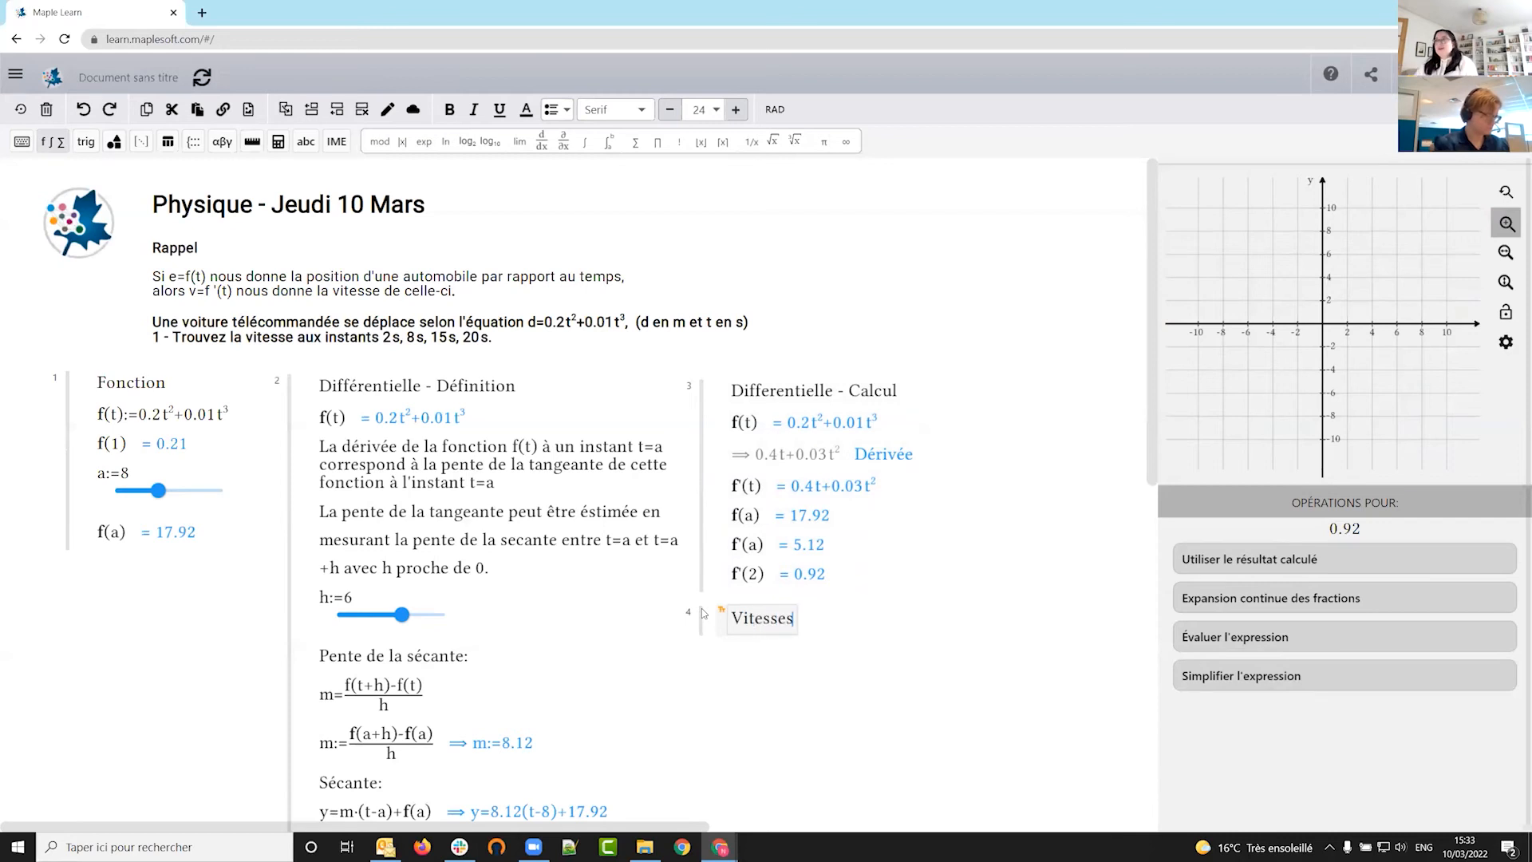
{"action": "key", "text": "Return"}
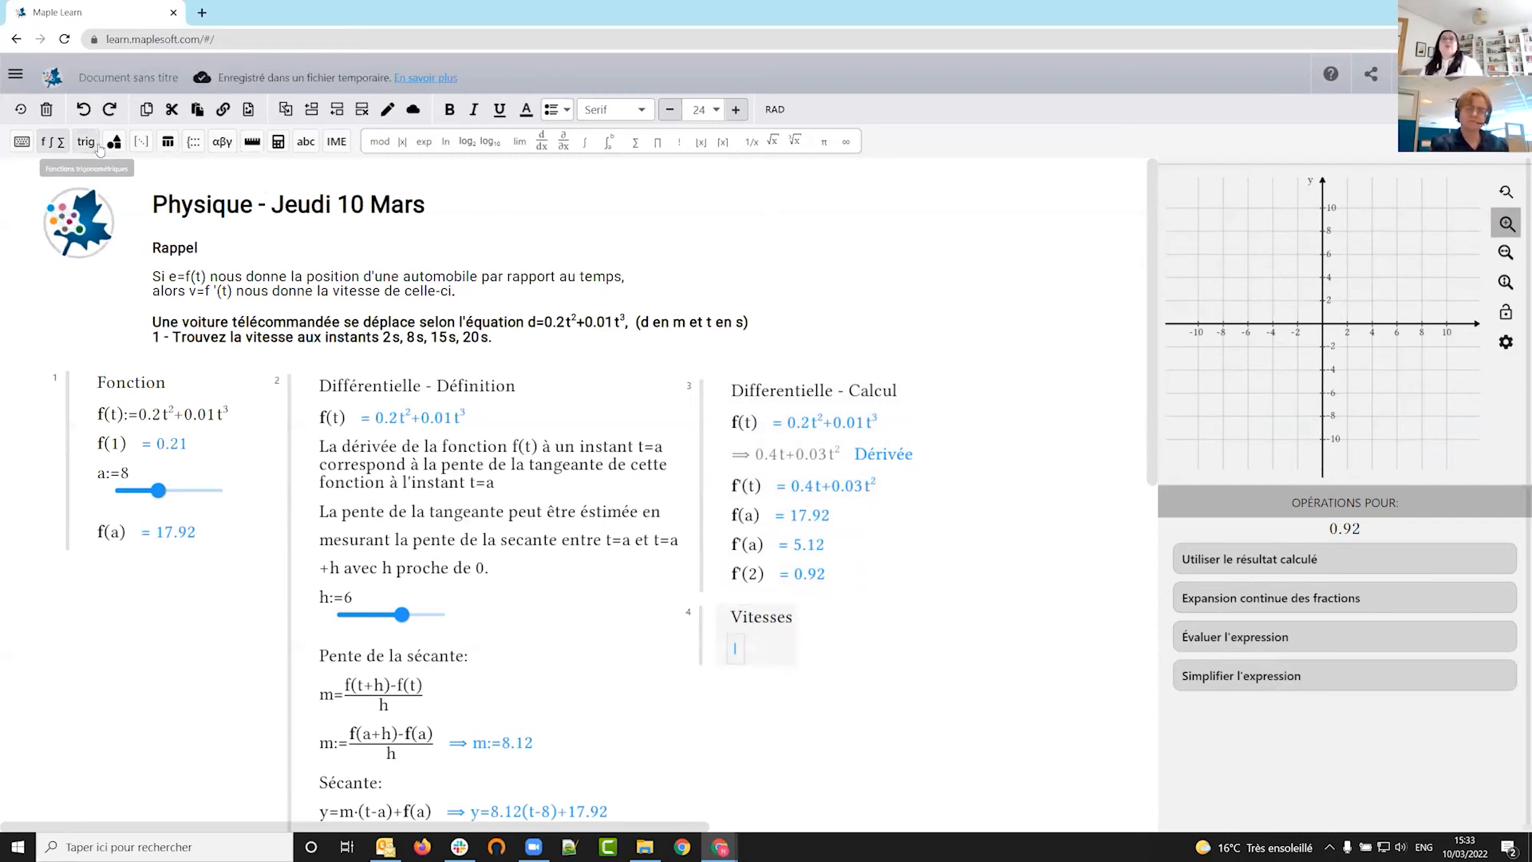
- Insert a vertical table under the Vitesses heading and add a second column to it
{"action": "left_click", "coordinate": [167, 144]}
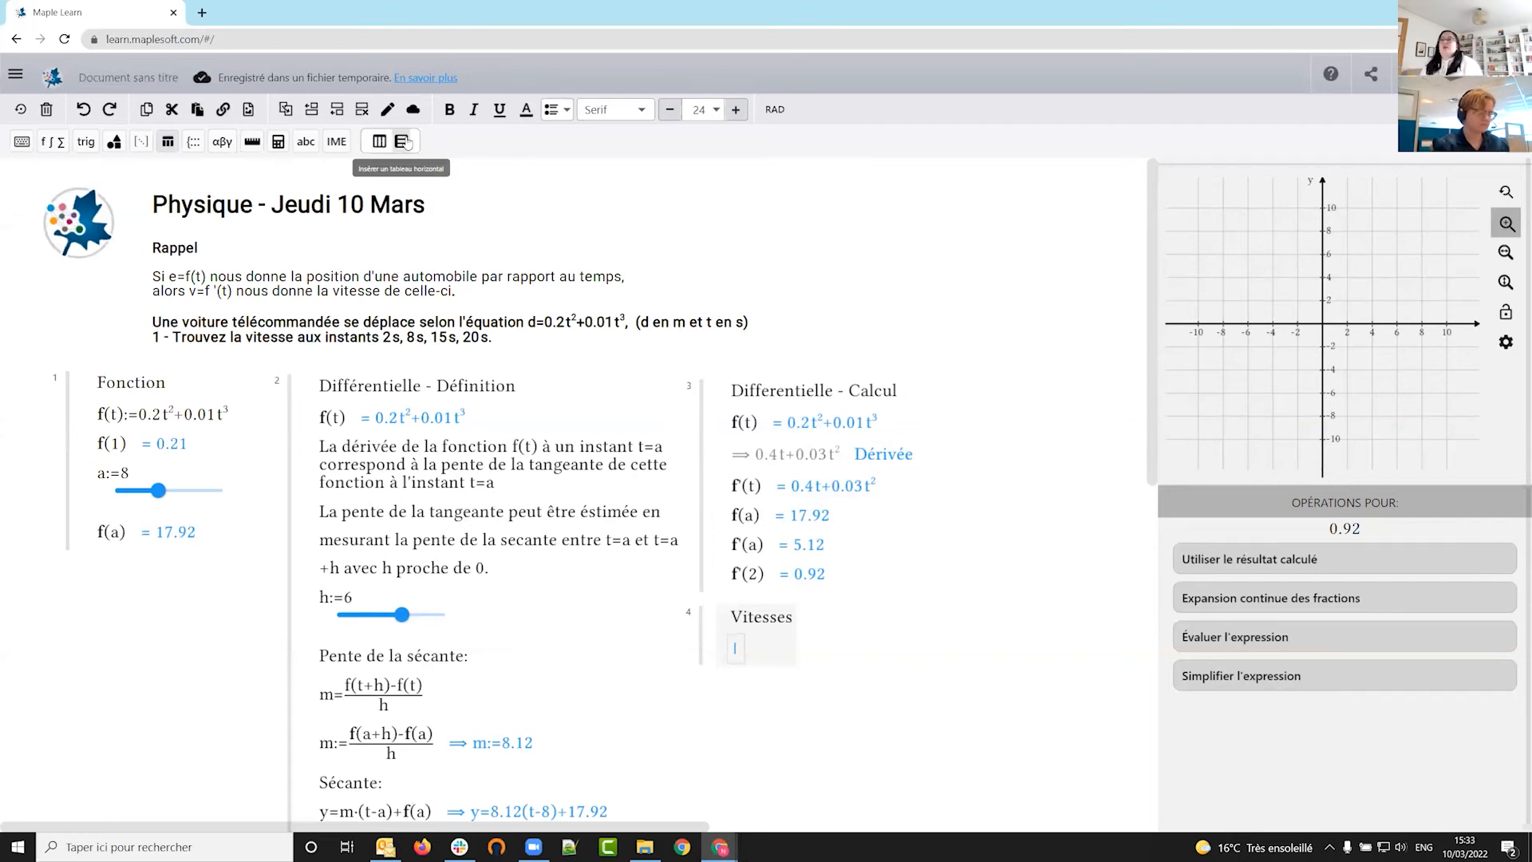
{"action": "left_click", "coordinate": [380, 142]}
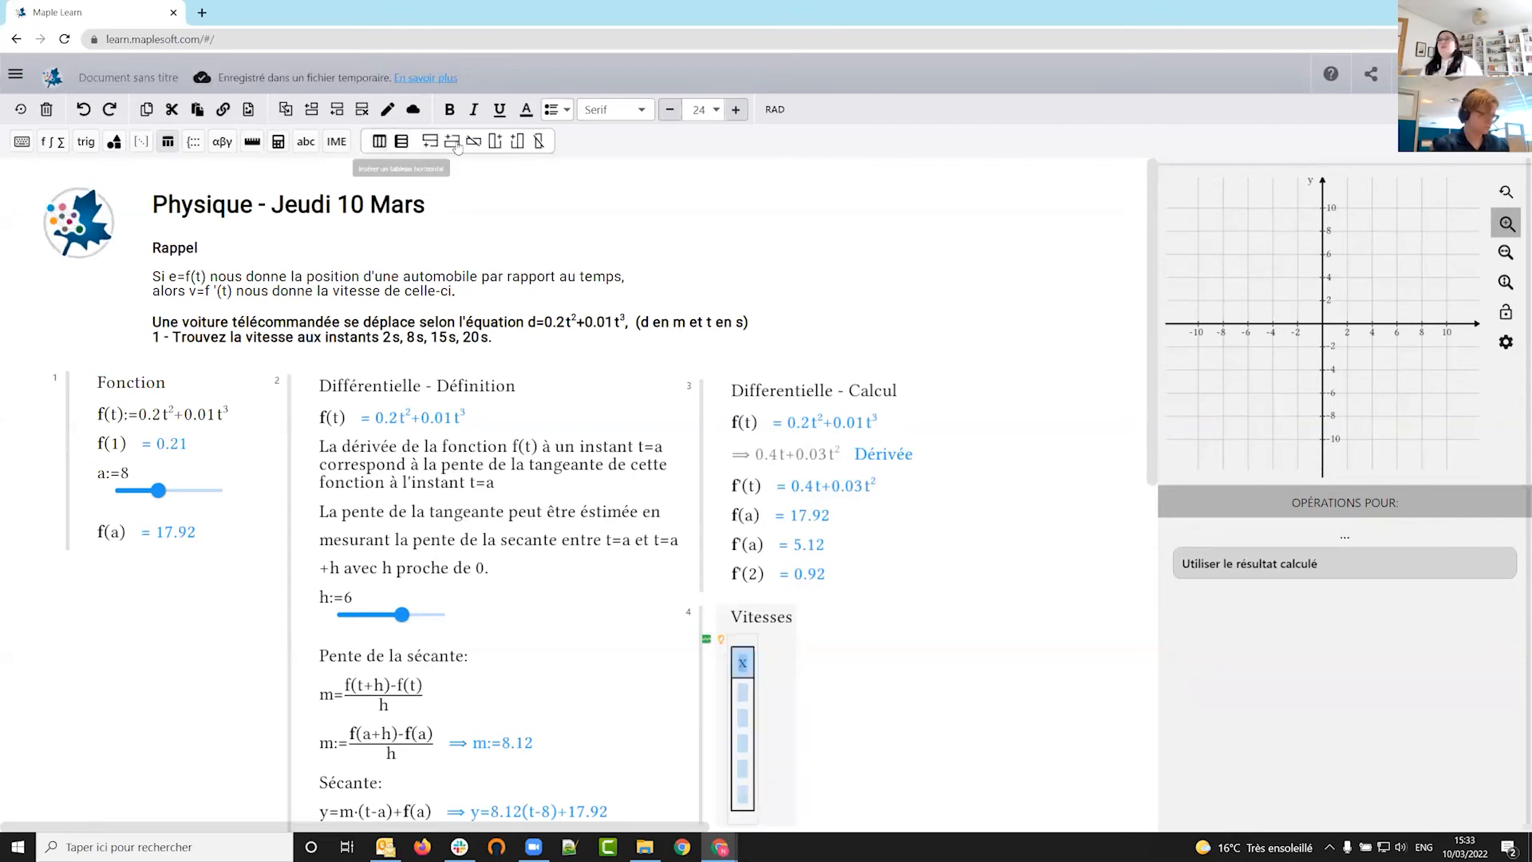
{"action": "left_click", "coordinate": [495, 141]}
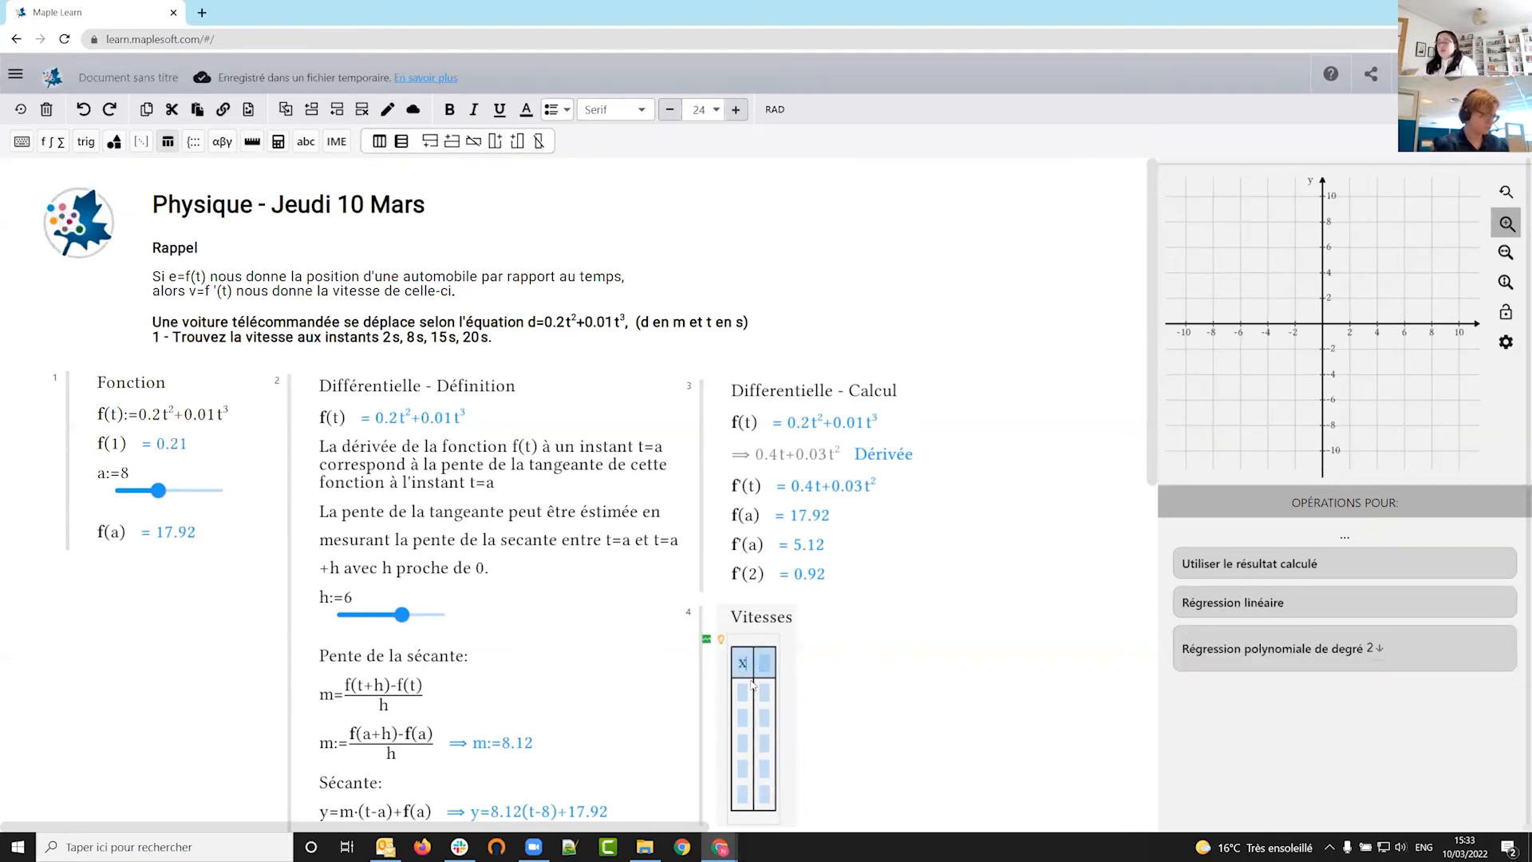
- Head the Vitesses table's columns t and f'(t), and enter 1 as the first t value
{"action": "type", "text": "t"}
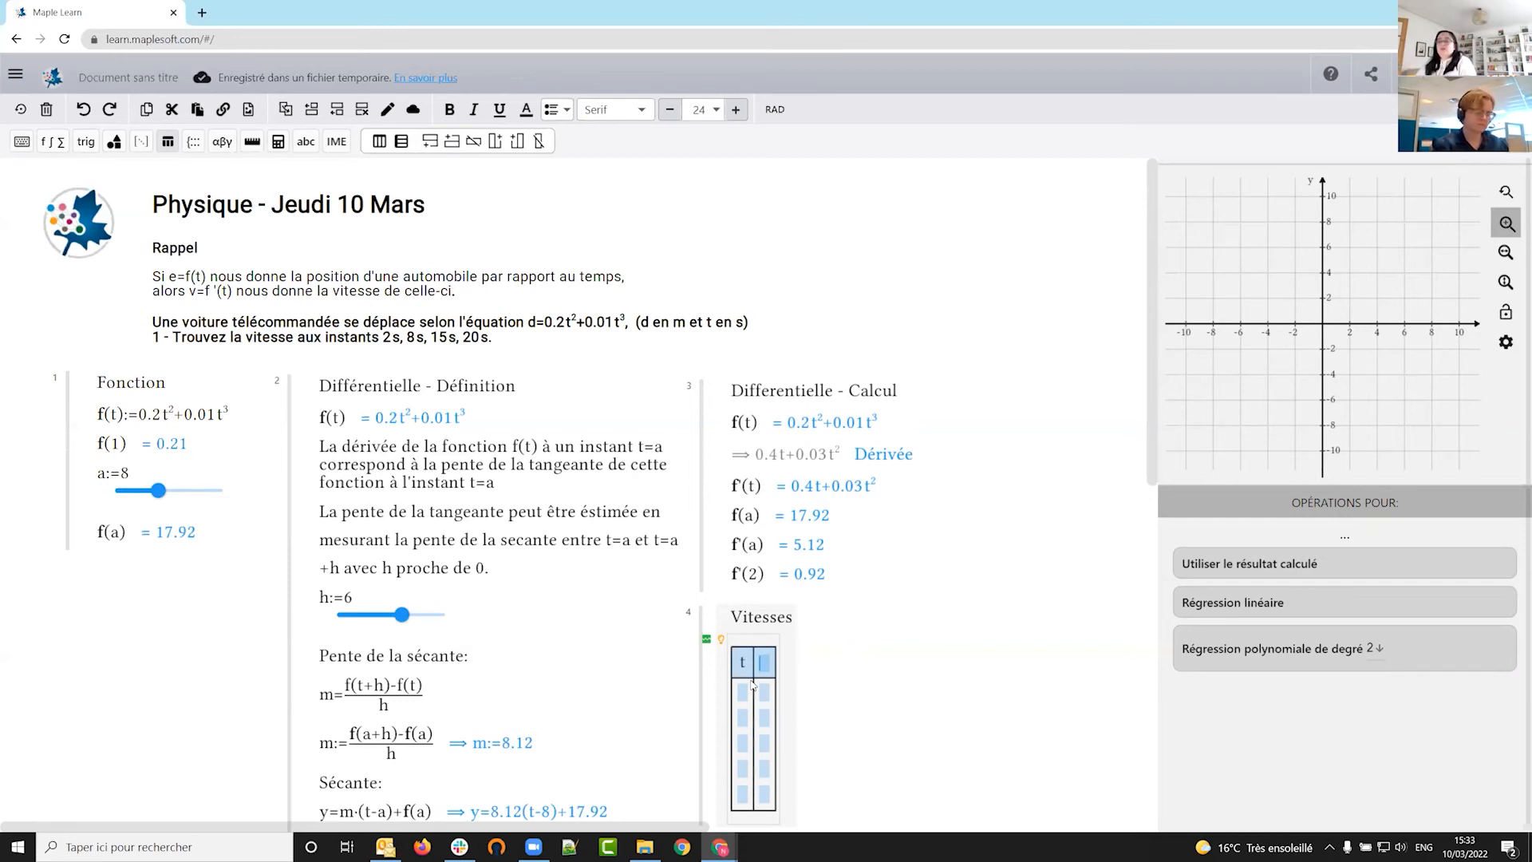
{"action": "type", "text": "f'"}
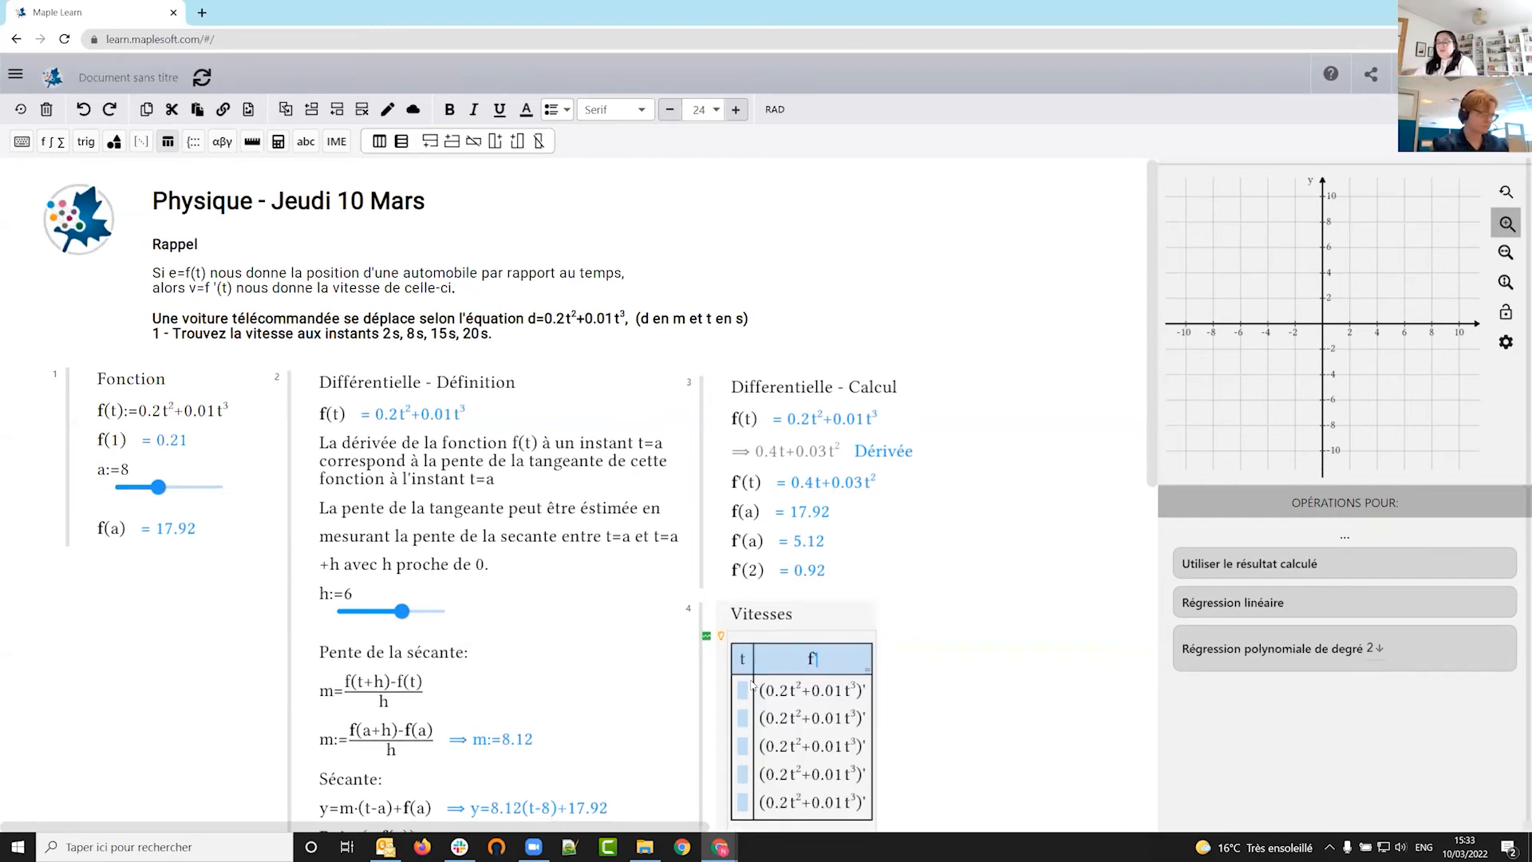
{"action": "type", "text": "(t)"}
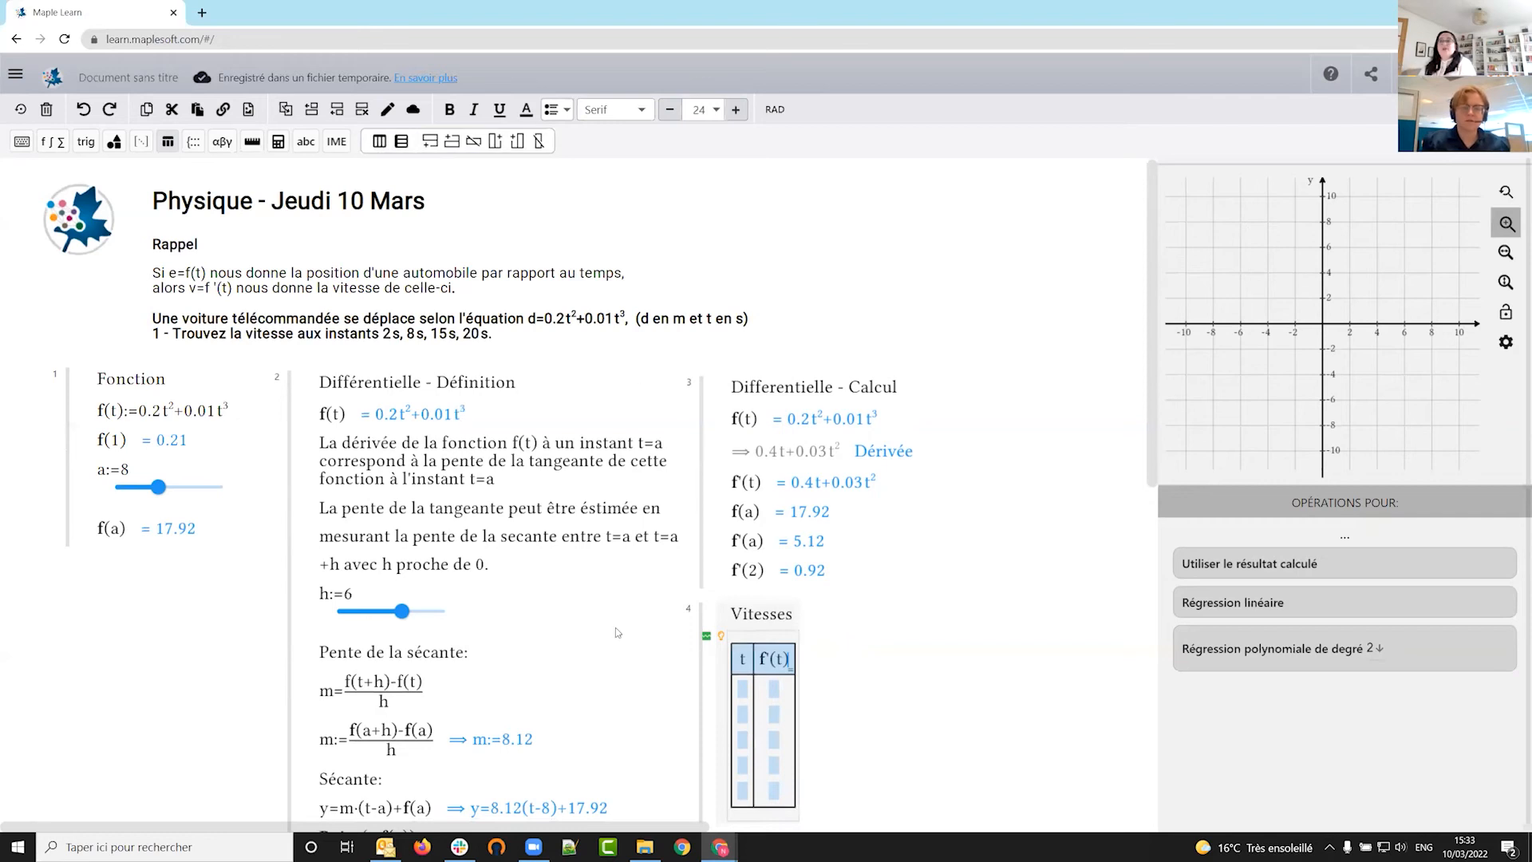
{"action": "left_click", "coordinate": [746, 687]}
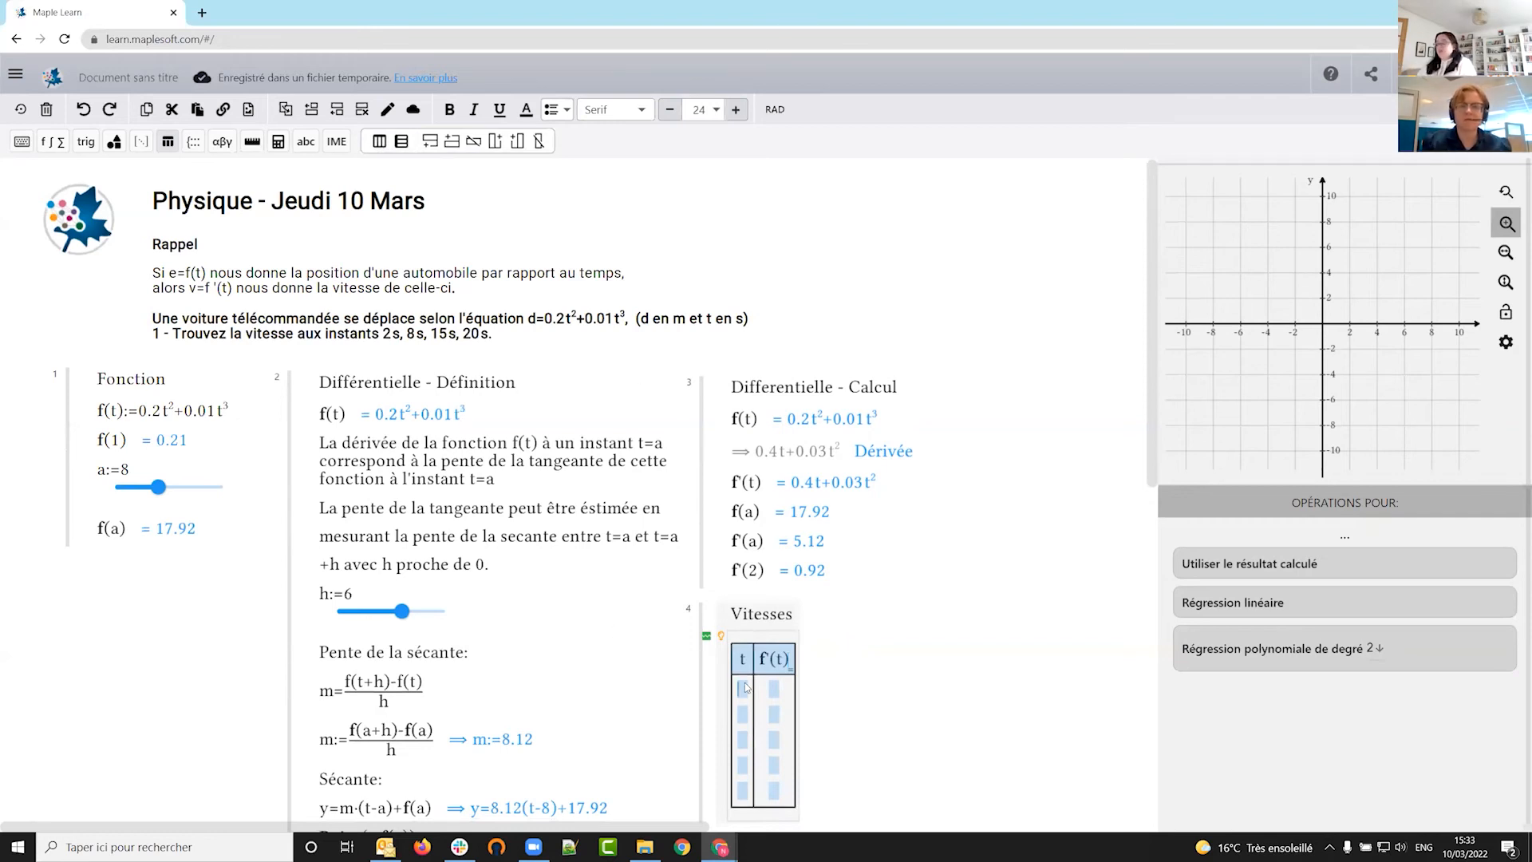
{"action": "type", "text": "1"}
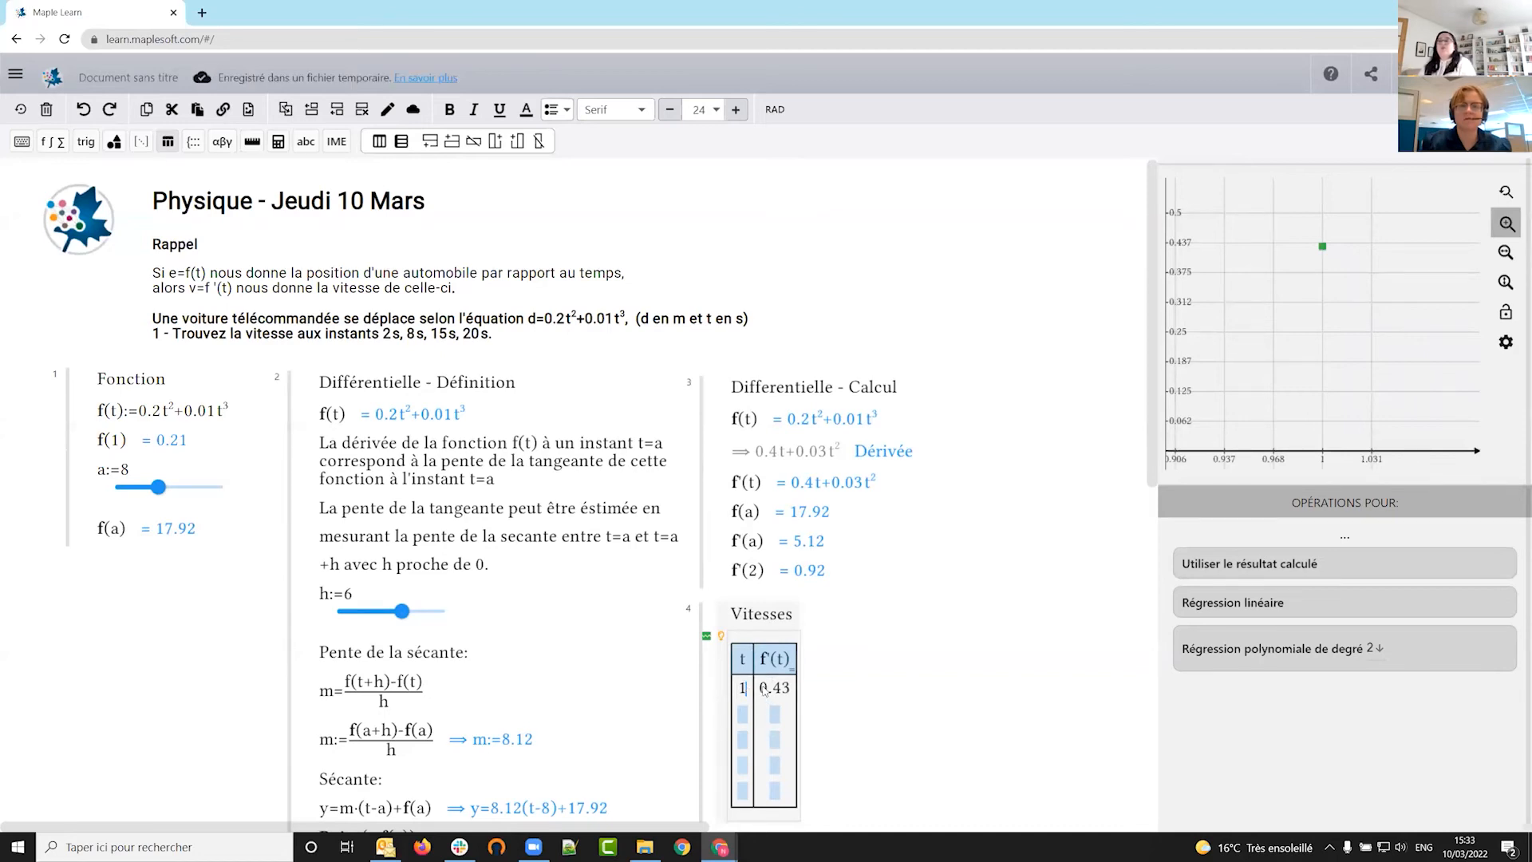
- Try f'(1) in place of f'(a) in the Differentielle - Calcul group, and restore f'(a)
{"action": "left_click", "coordinate": [761, 549]}
{"action": "key", "text": "BackSpace"}
{"action": "type", "text": "1"}
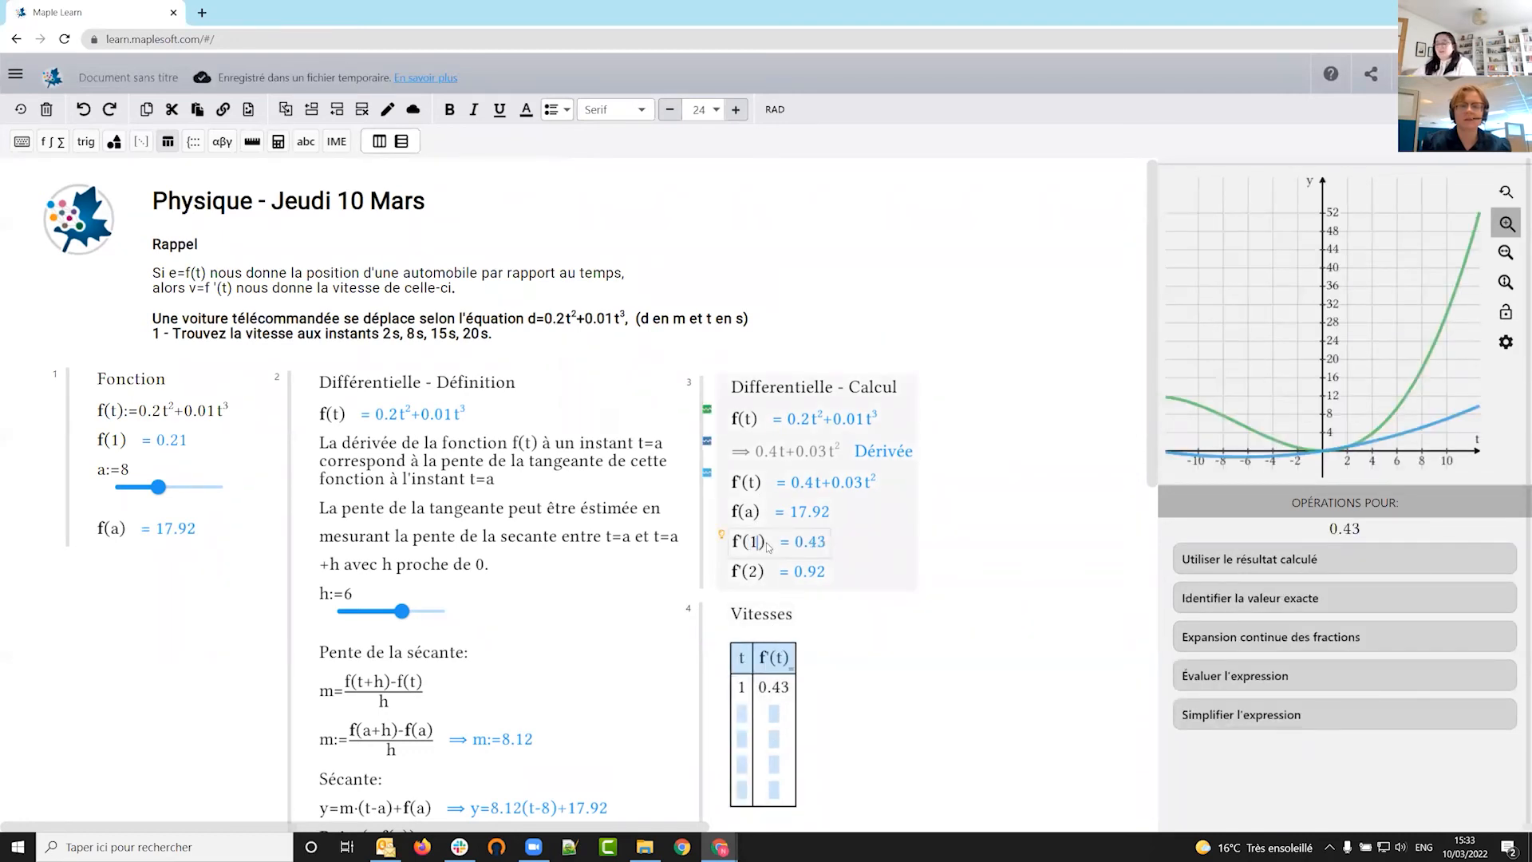
{"action": "key", "text": "BackSpace"}
{"action": "type", "text": "a"}
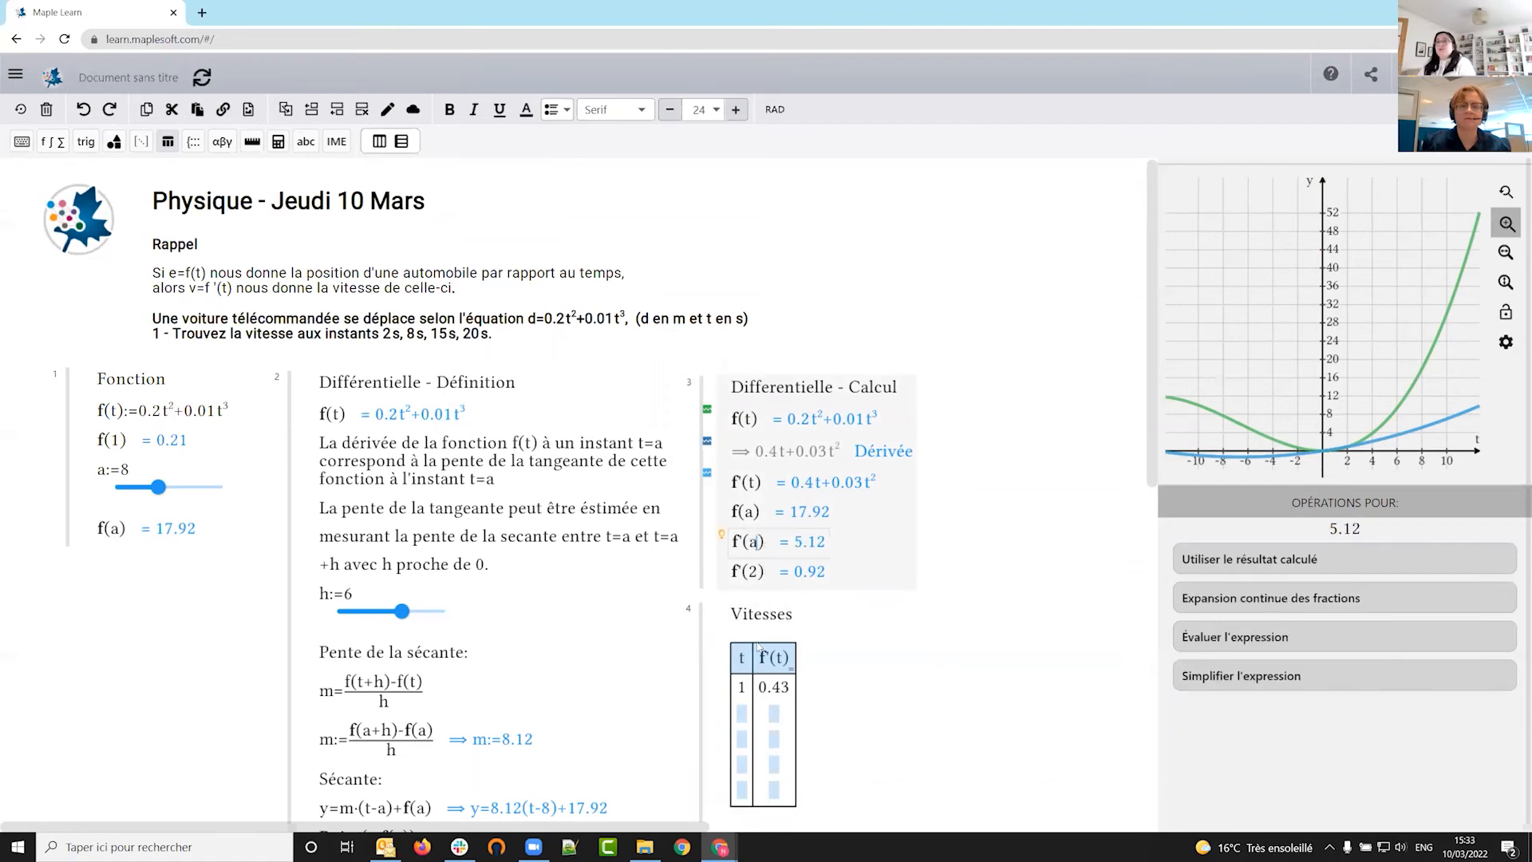
- Fill the remaining rows of the Vitesses table's t column with 2, 8, 15 and 20
{"action": "left_click", "coordinate": [746, 721]}
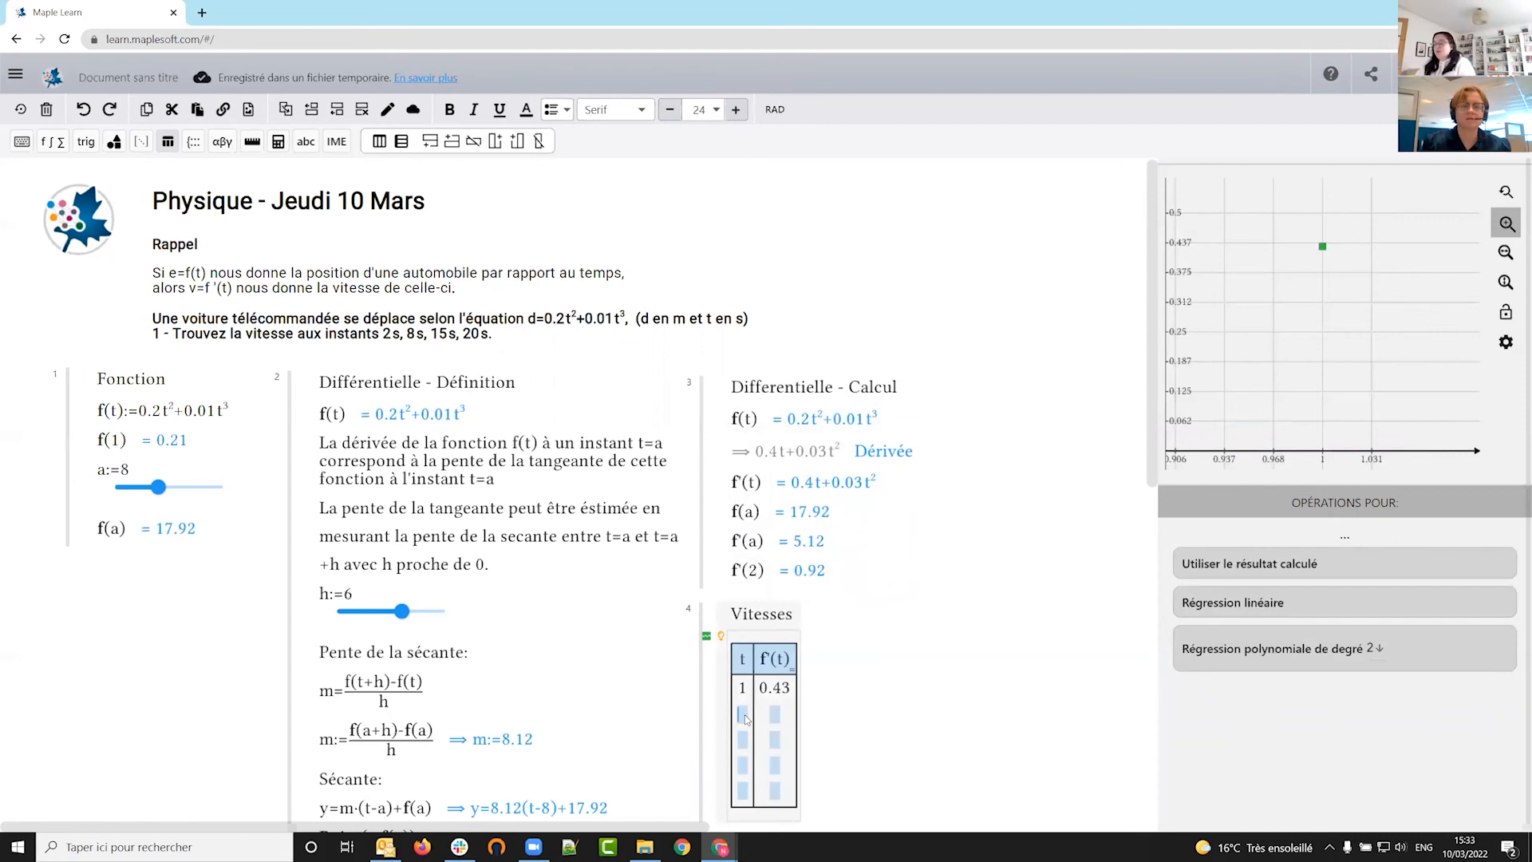
{"action": "type", "text": "8"}
{"action": "key", "text": "BackSpace"}
{"action": "type", "text": "2 8 "}
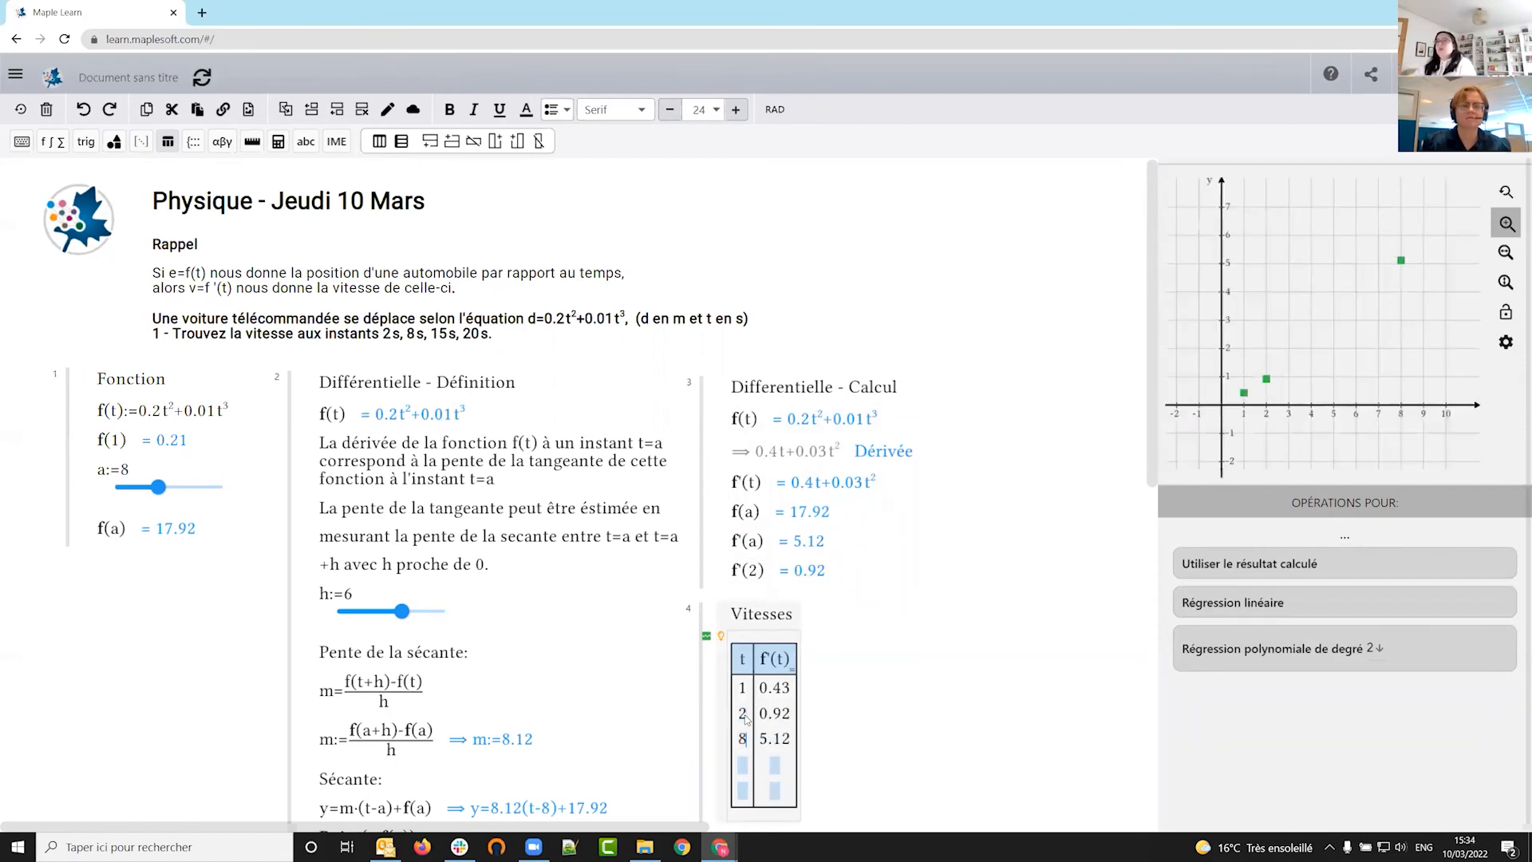
{"action": "type", "text": "15 "}
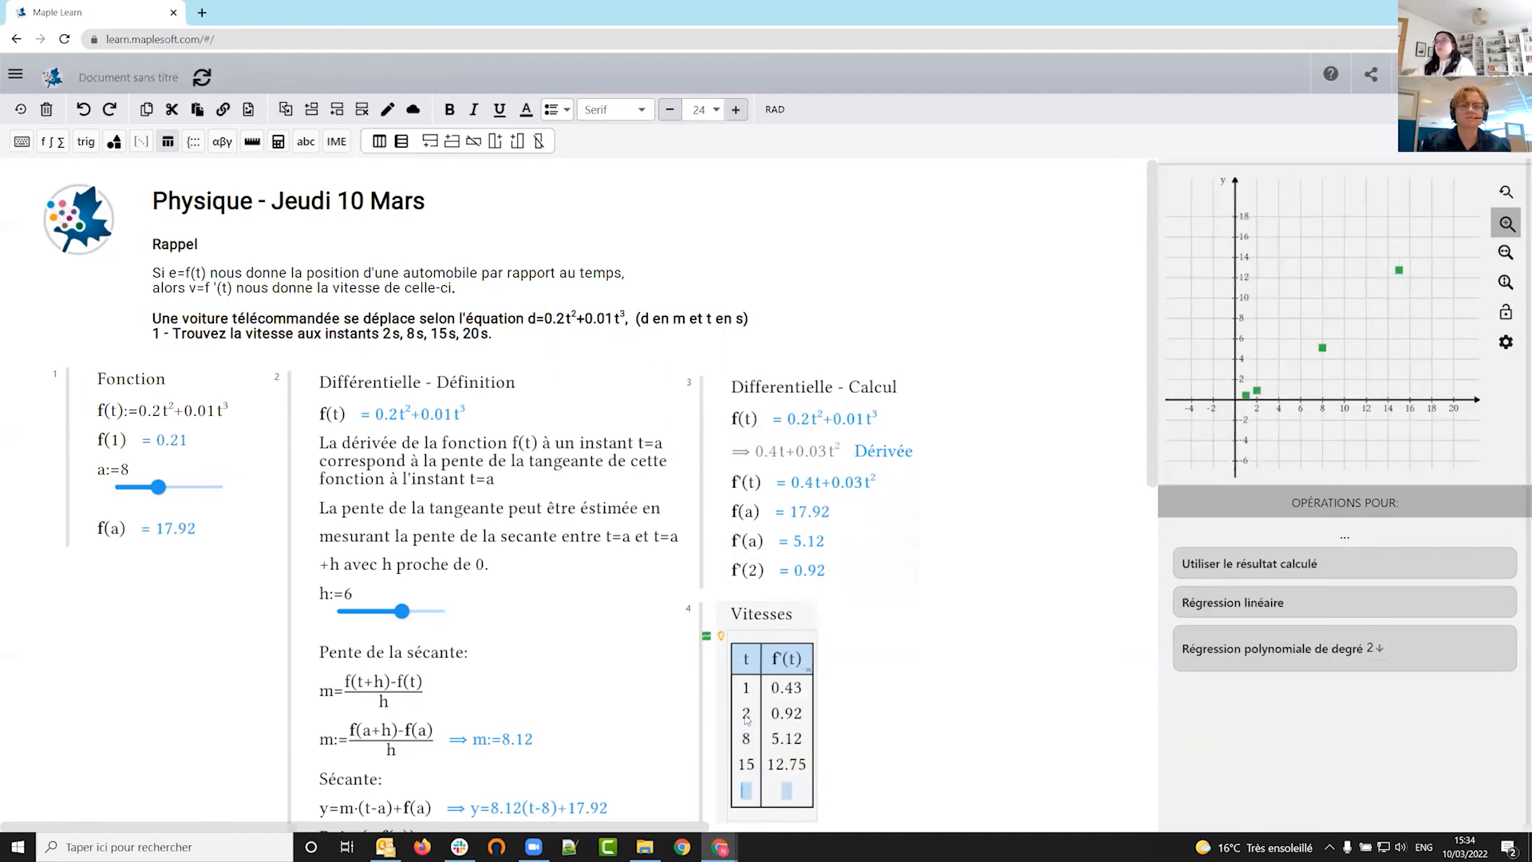
{"action": "type", "text": "20"}
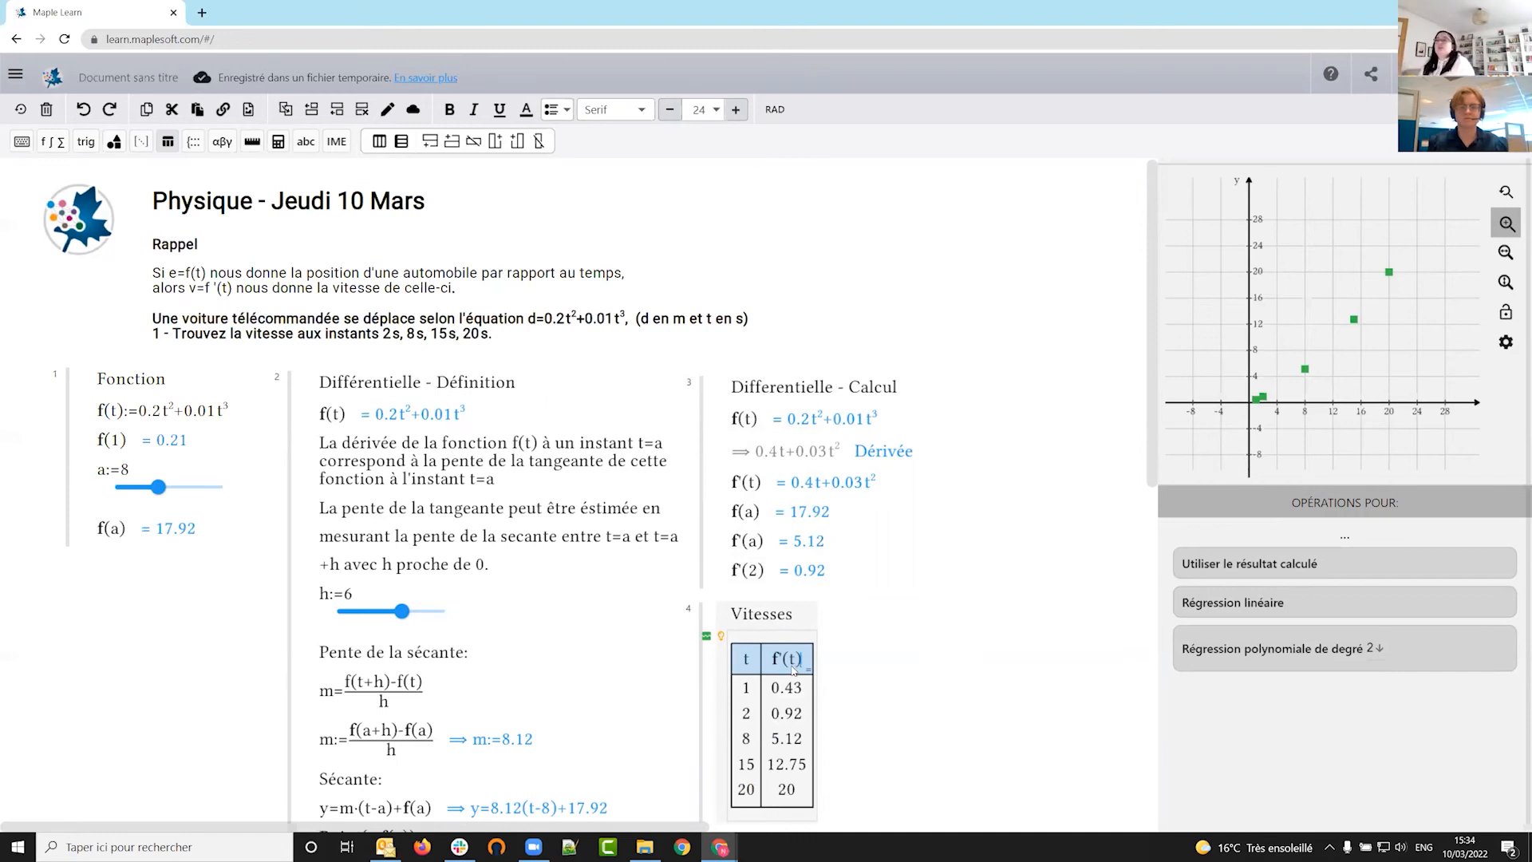
- Add a third column to the Vitesses table and head it f(t)
{"action": "left_click", "coordinate": [495, 141]}
{"action": "type", "text": "f(t)"}
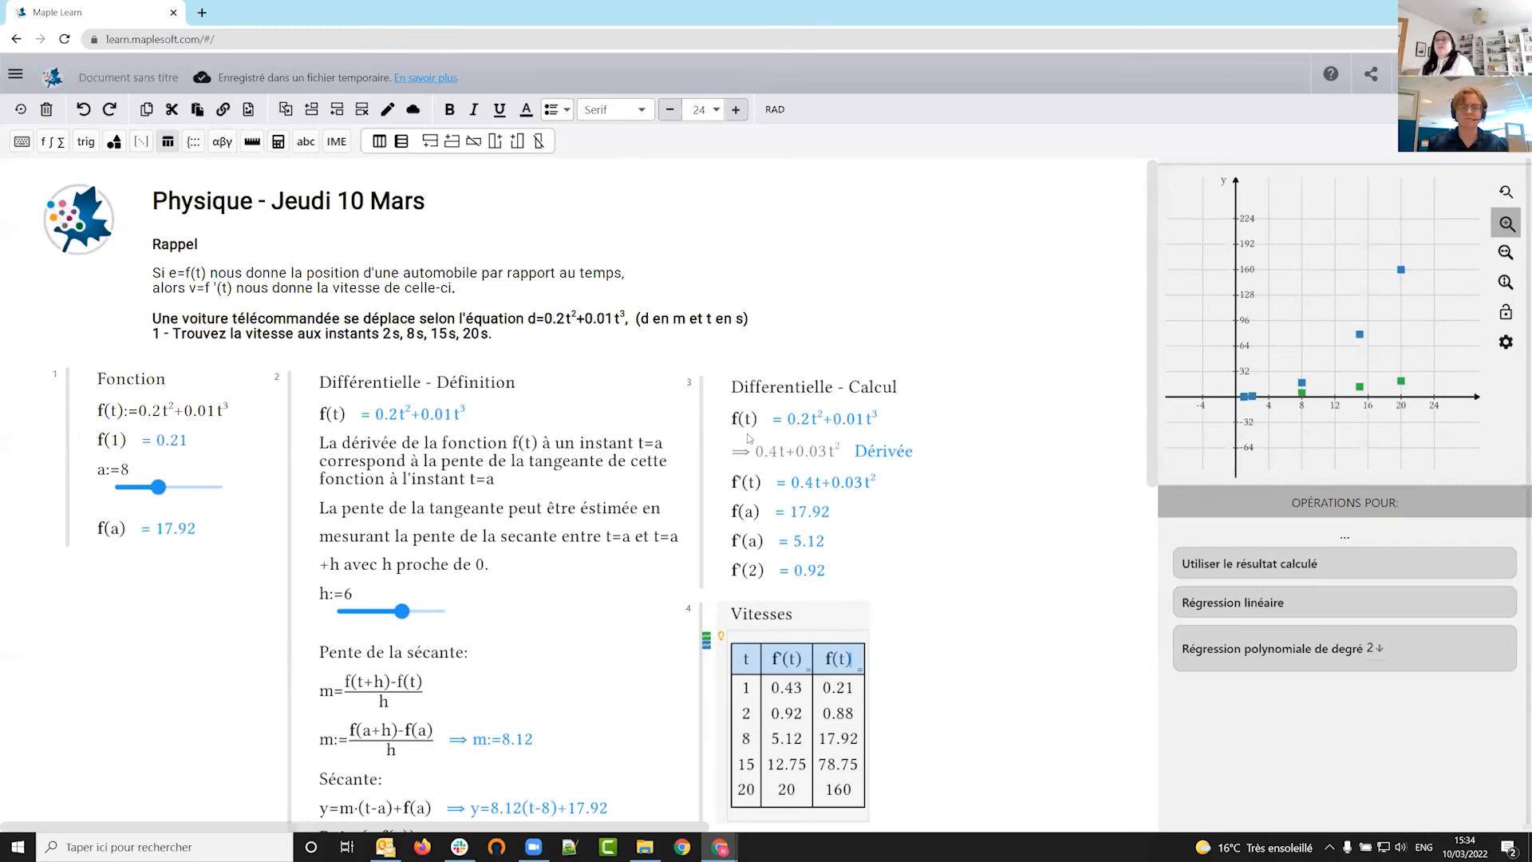
{"action": "scroll", "coordinate": [1285, 359], "scroll_direction": "up", "scroll_amount": 3}
{"action": "left_click_drag", "start_coordinate": [1268, 340], "coordinate": [1287, 388]}
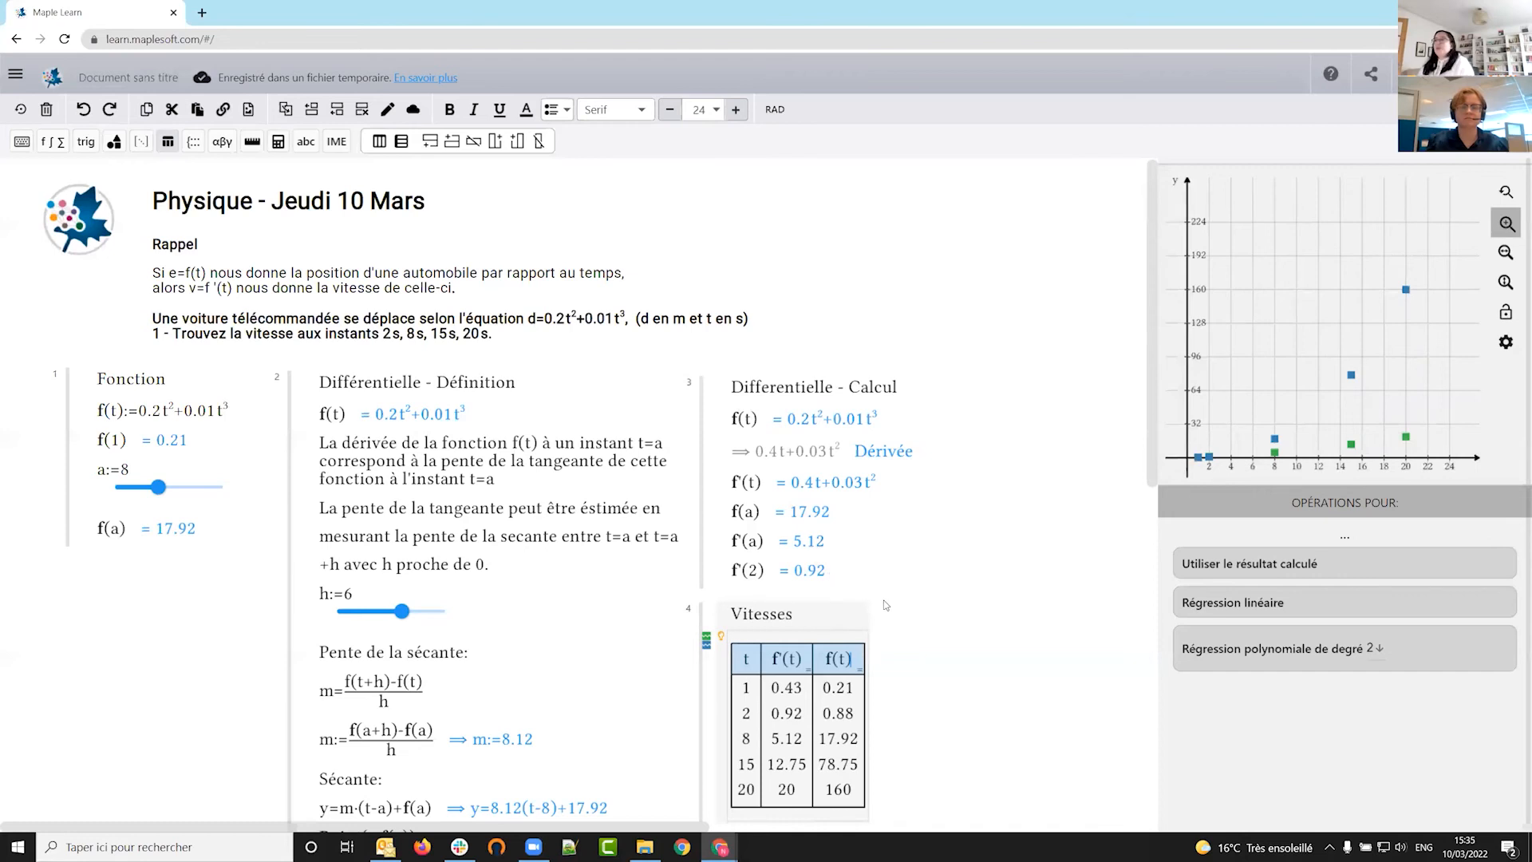
- Show the Différentielle - Définition group's plot and copy the worksheet's share link
{"action": "left_click", "coordinate": [943, 604]}
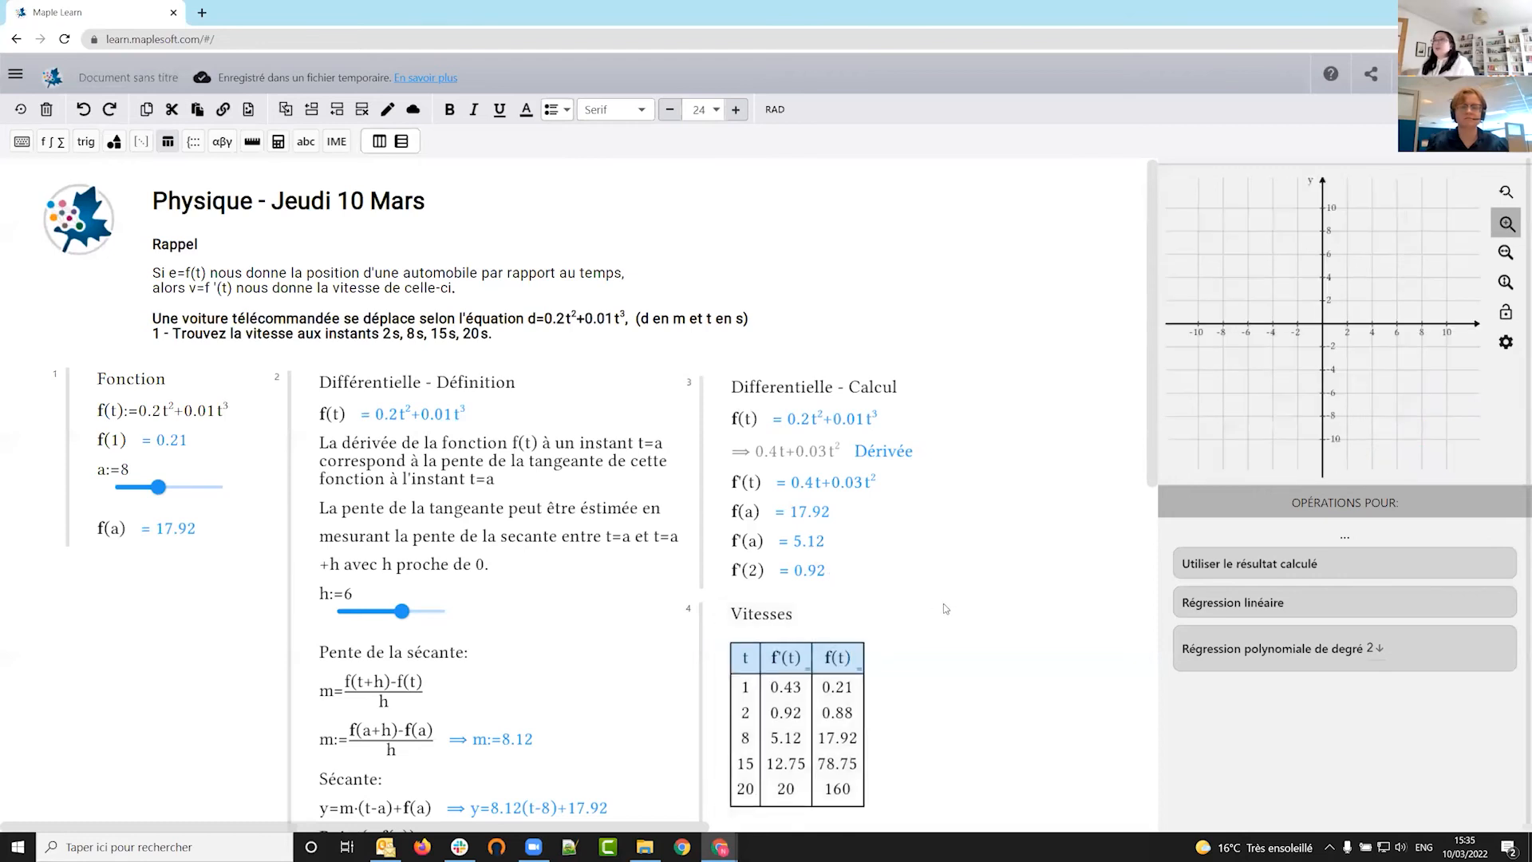
{"action": "left_click", "coordinate": [454, 504]}
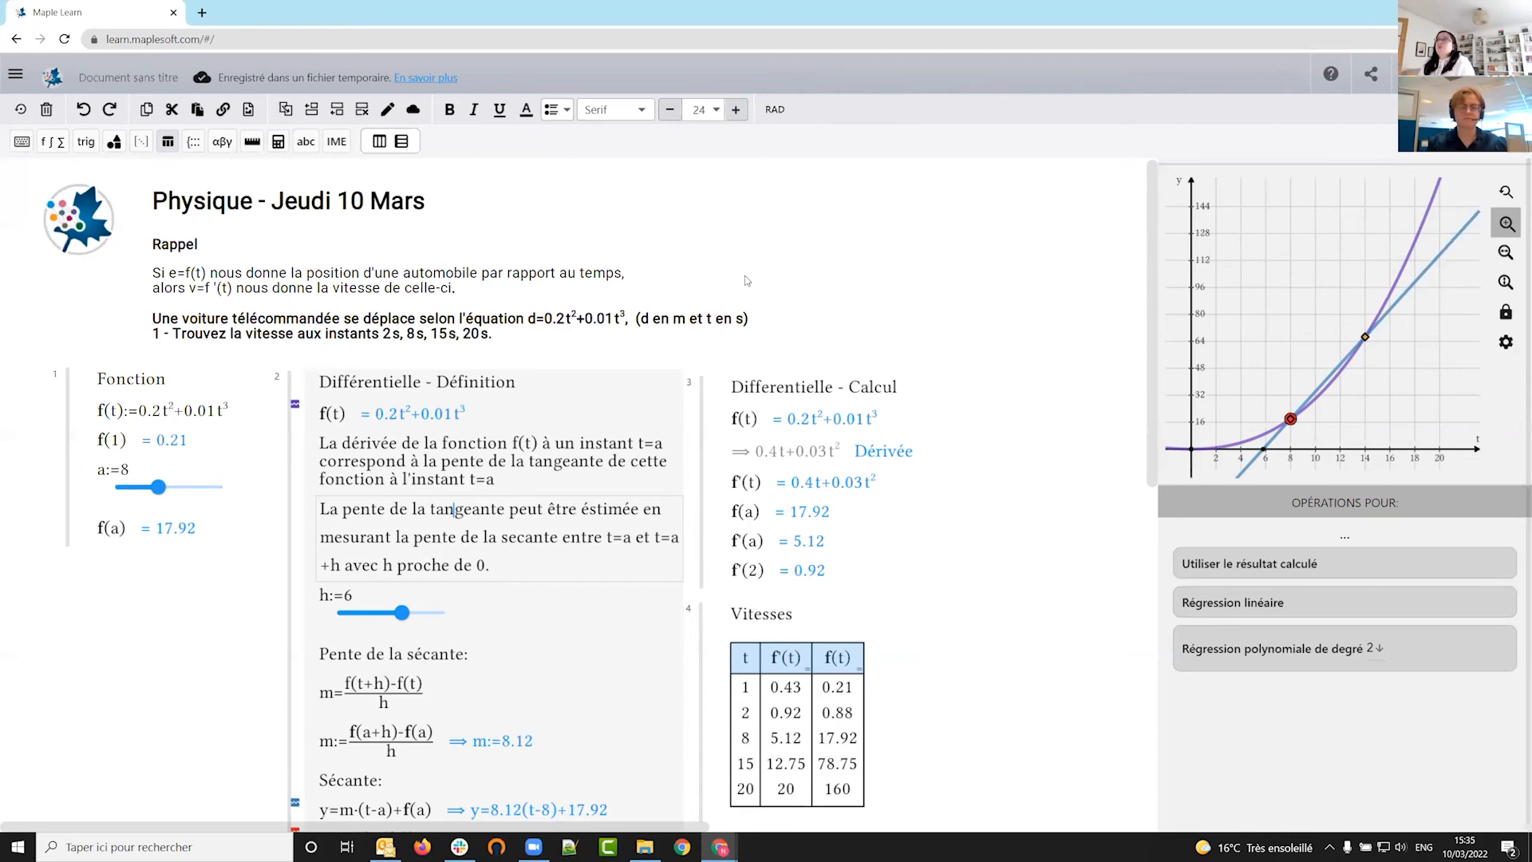
{"action": "left_click", "coordinate": [1373, 77]}
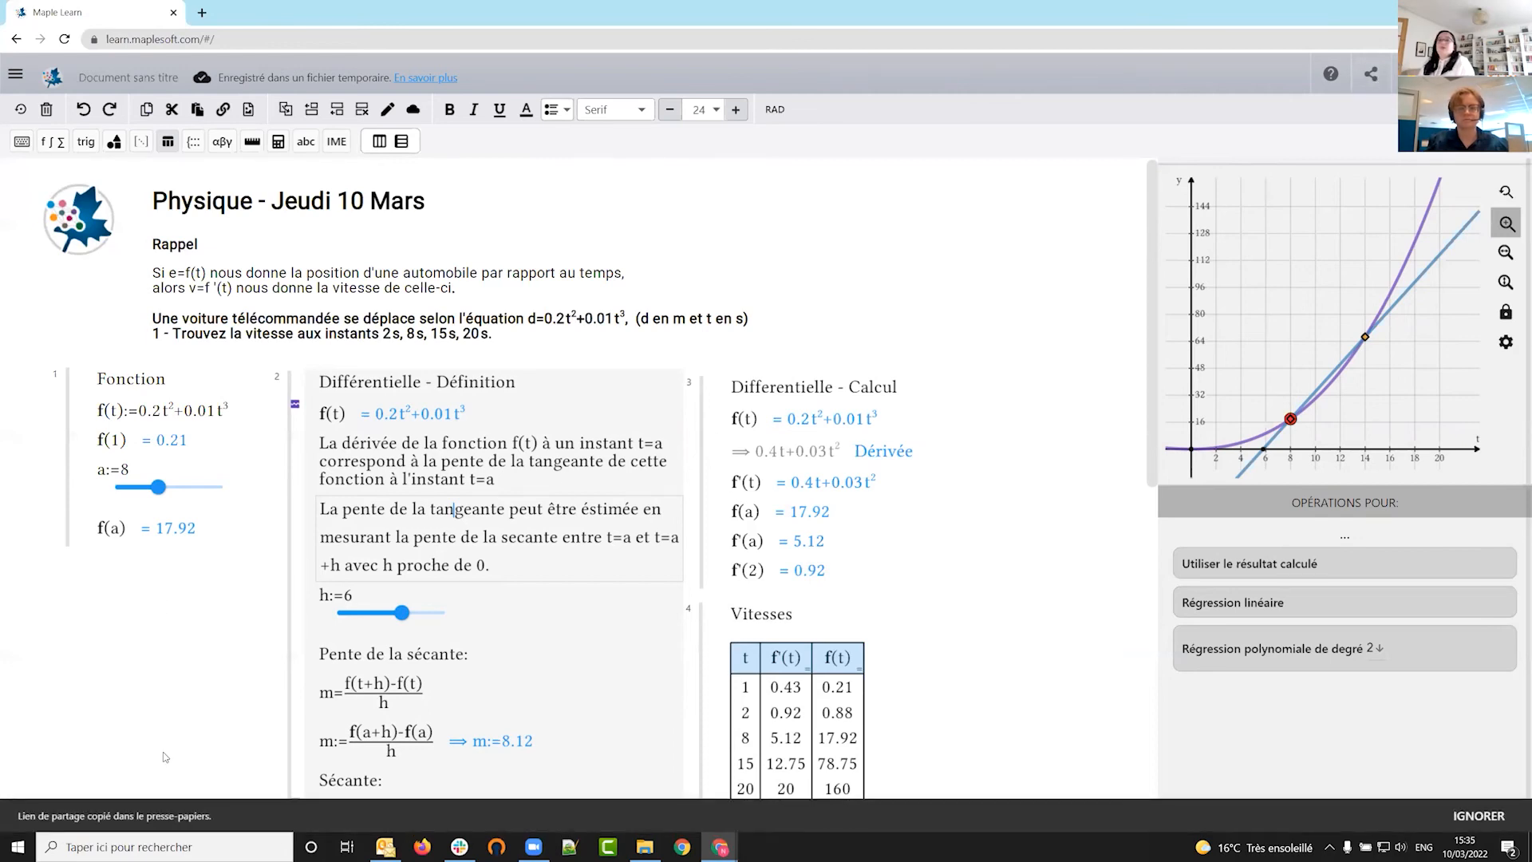
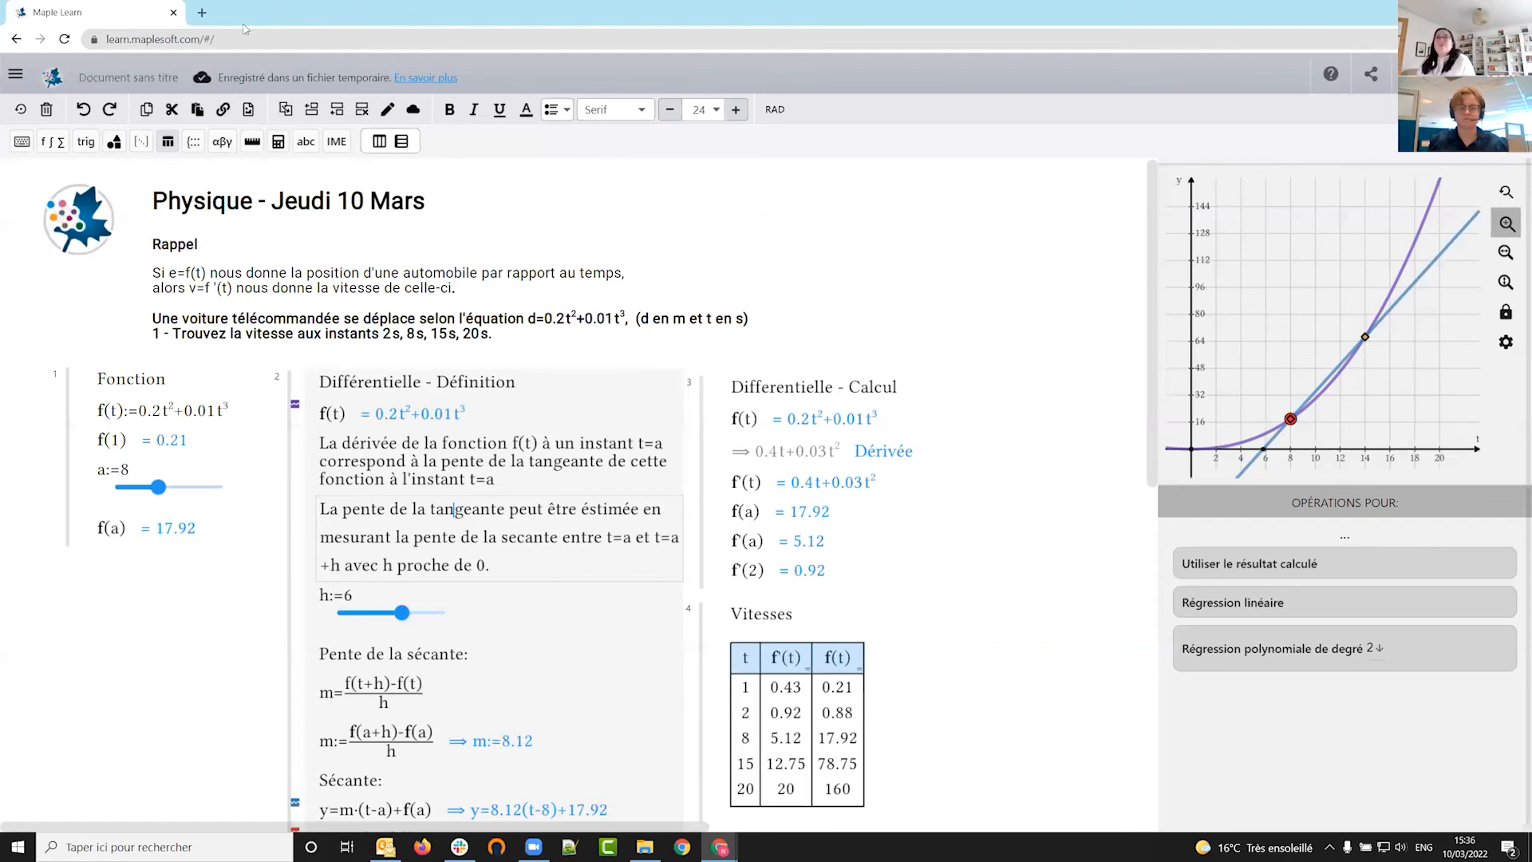
- Open a blank Maple Learn document in a new browser tab and move its empty group lower on the page
{"action": "left_click", "coordinate": [202, 13]}
{"action": "left_click", "coordinate": [113, 67]}
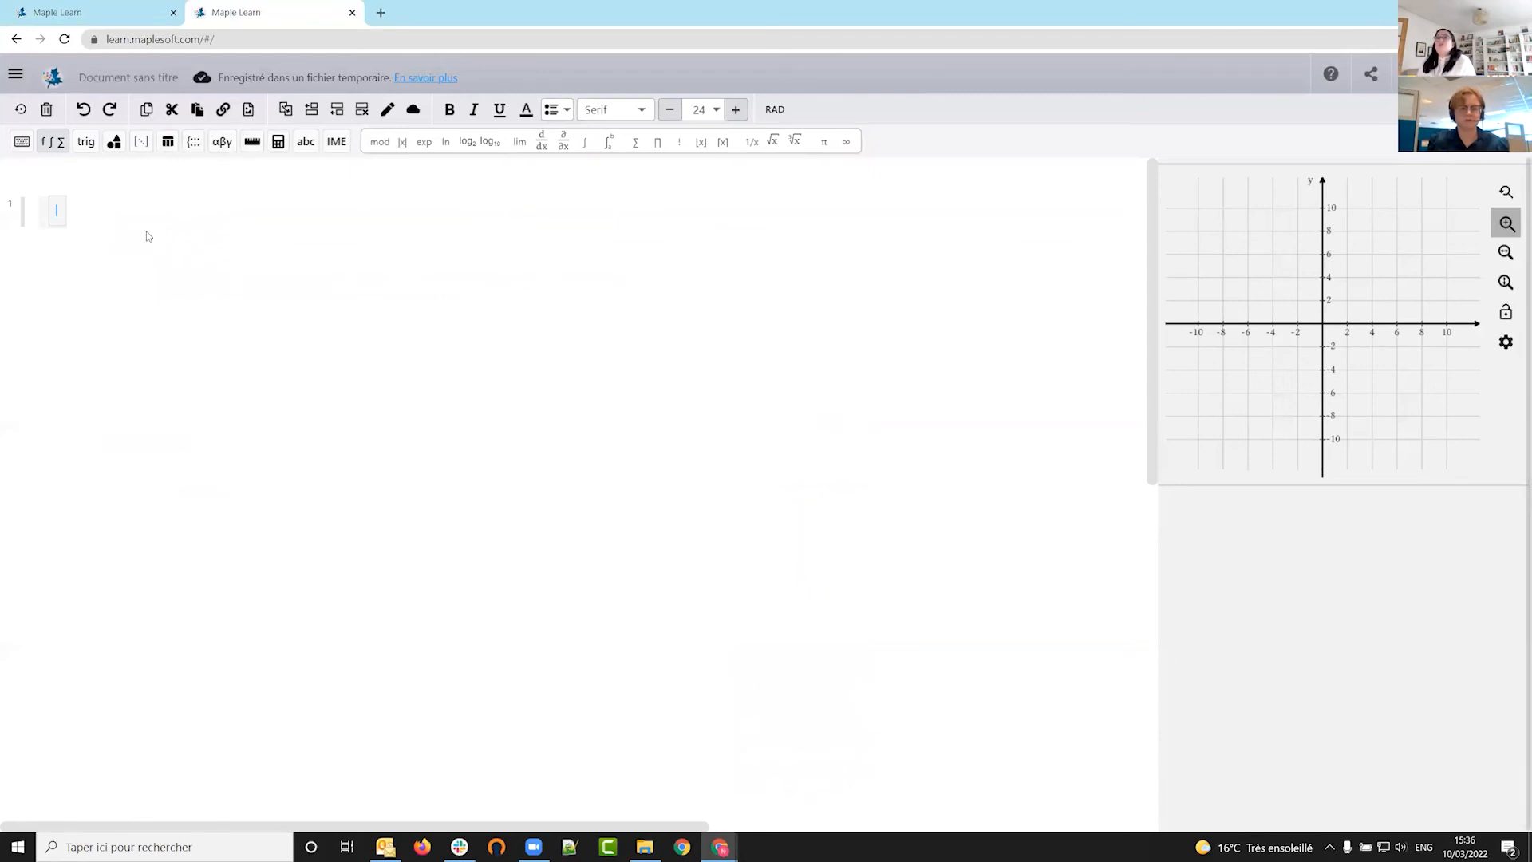
{"action": "left_click", "coordinate": [104, 292]}
{"action": "left_click", "coordinate": [104, 359]}
{"action": "left_click", "coordinate": [86, 393]}
- Add a text box above the empty group reading "Exercice 1"
{"action": "left_click", "coordinate": [95, 193]}
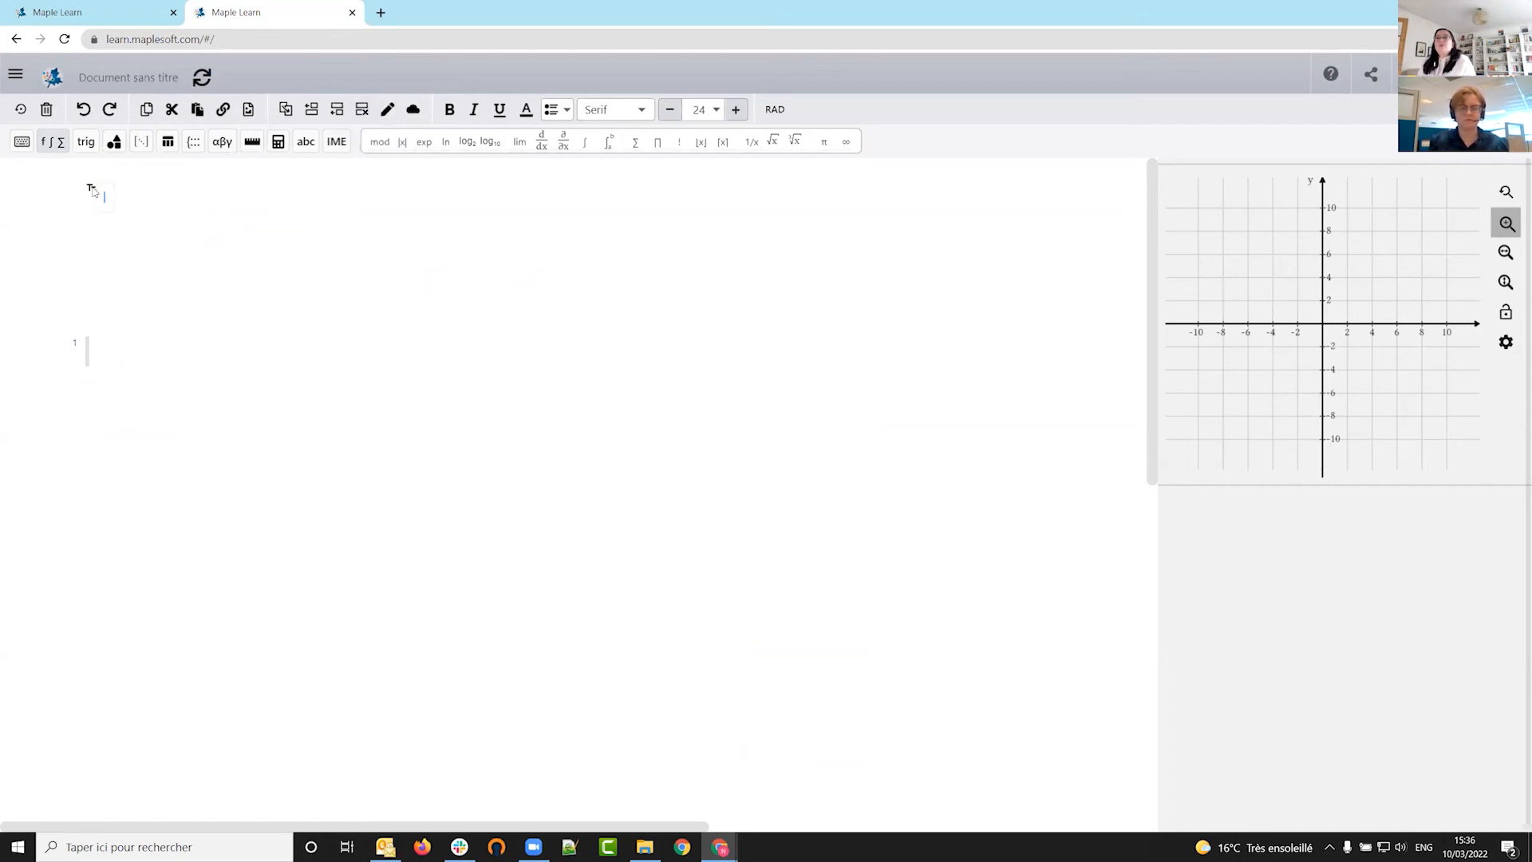
{"action": "type", "text": "Exercic"}
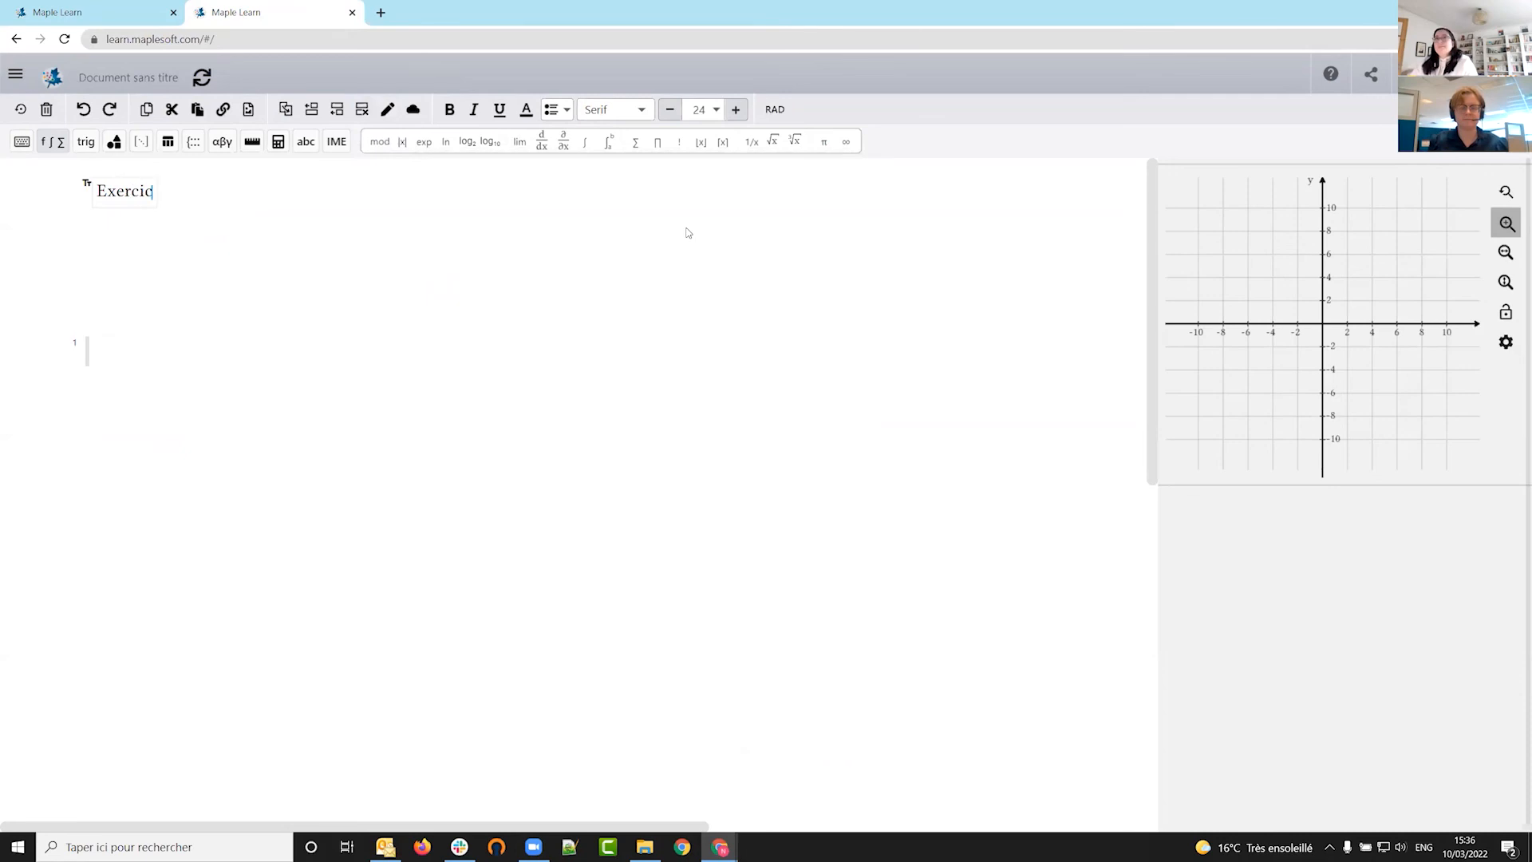
{"action": "type", "text": "e 1"}
- Format the "Exercice 1" title in bold at font size 48
{"action": "key", "text": "ctrl+a"}
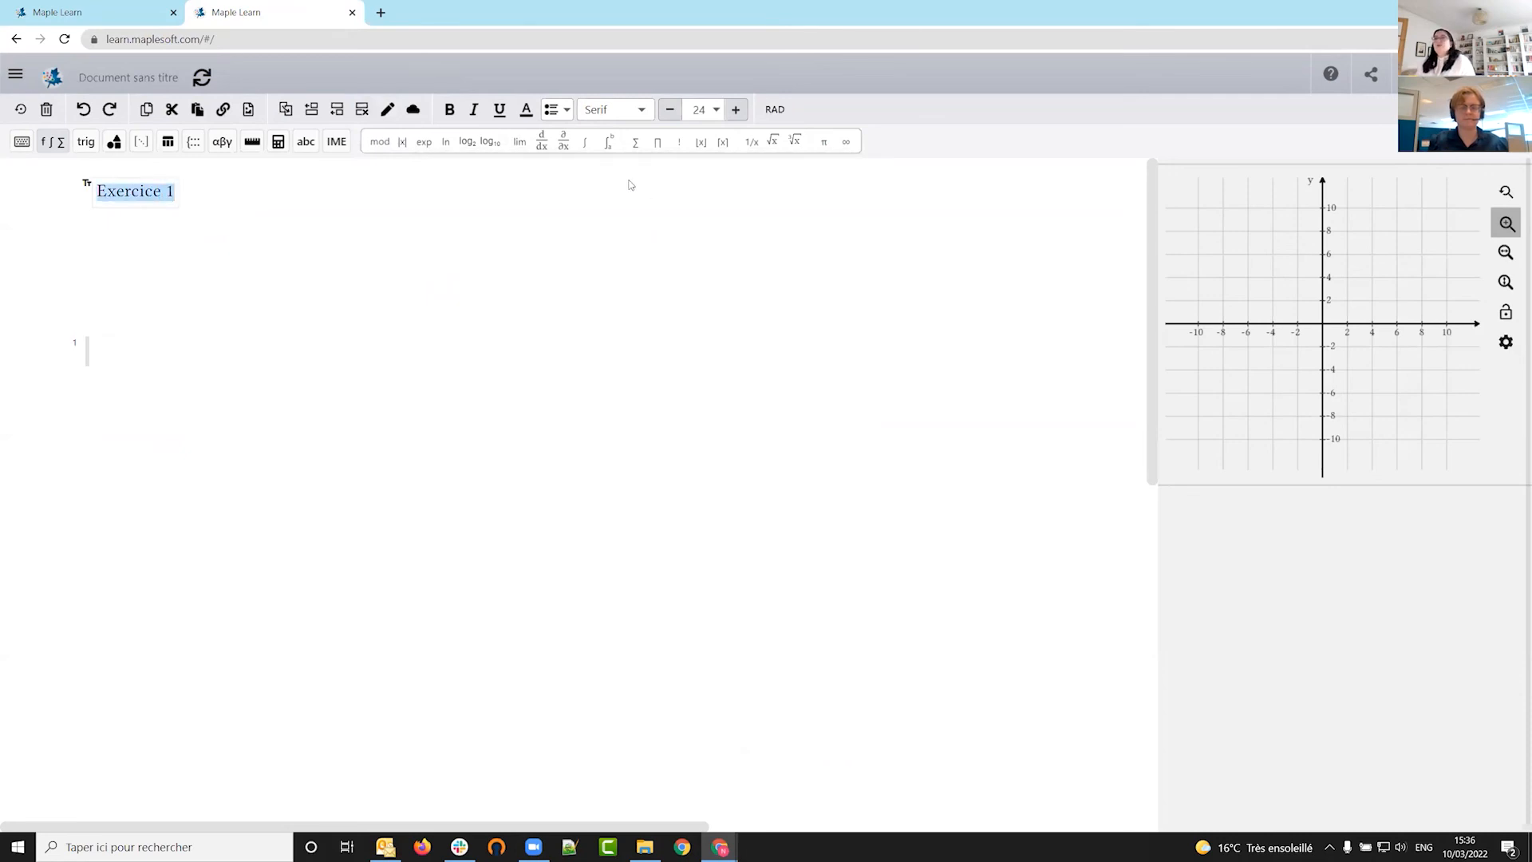
{"action": "left_click", "coordinate": [735, 112]}
{"action": "left_click", "coordinate": [736, 111]}
{"action": "left_click", "coordinate": [736, 112]}
{"action": "left_click", "coordinate": [736, 112]}
{"action": "left_click", "coordinate": [736, 112]}
{"action": "left_click", "coordinate": [736, 111]}
{"action": "left_click", "coordinate": [452, 112]}
{"action": "left_click", "coordinate": [718, 112]}
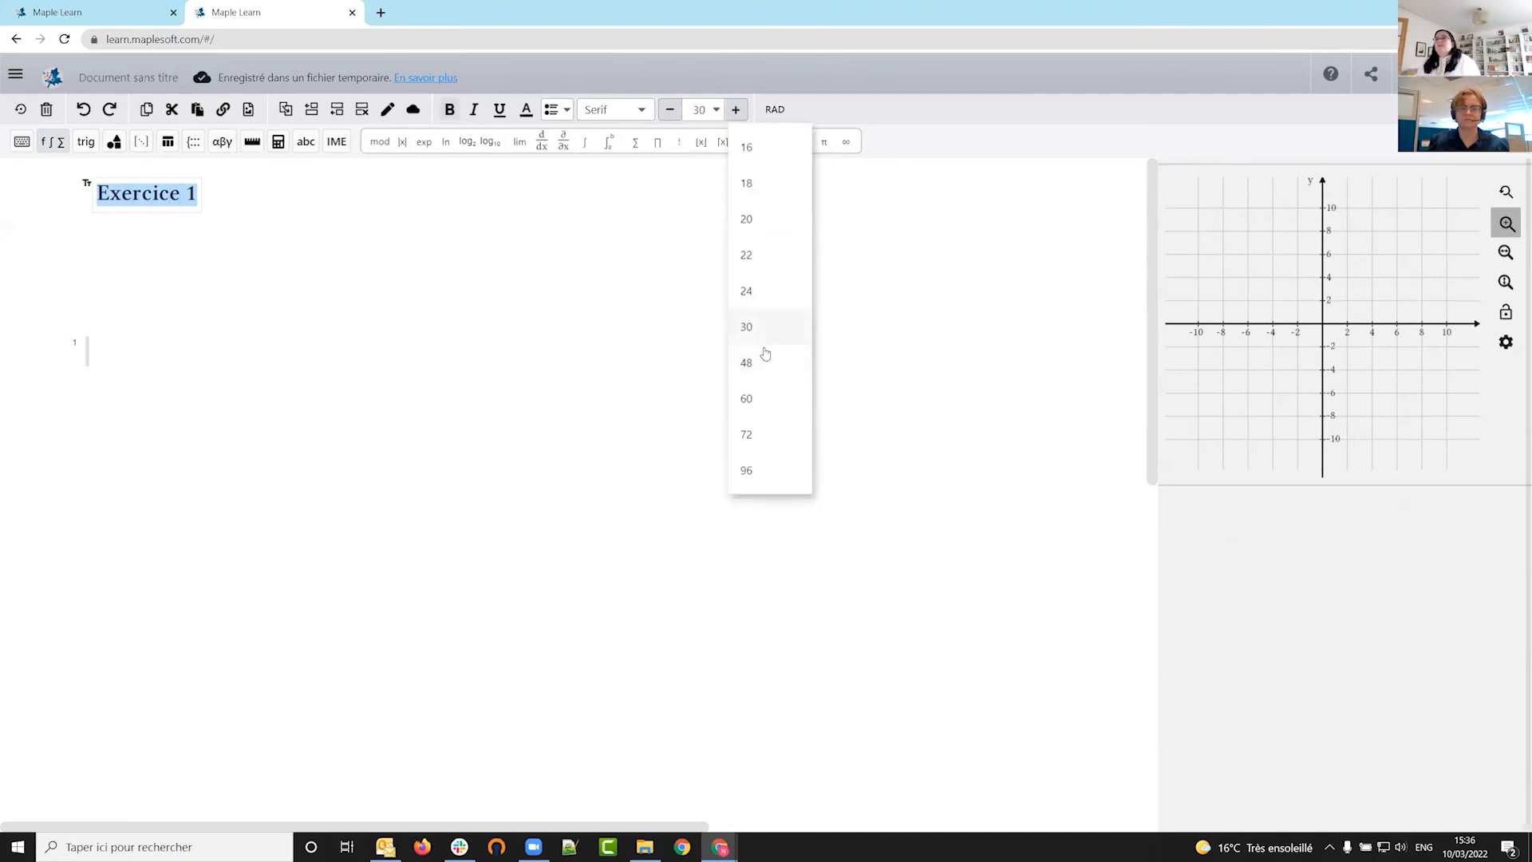
{"action": "left_click", "coordinate": [758, 361]}
{"action": "left_click", "coordinate": [92, 333]}
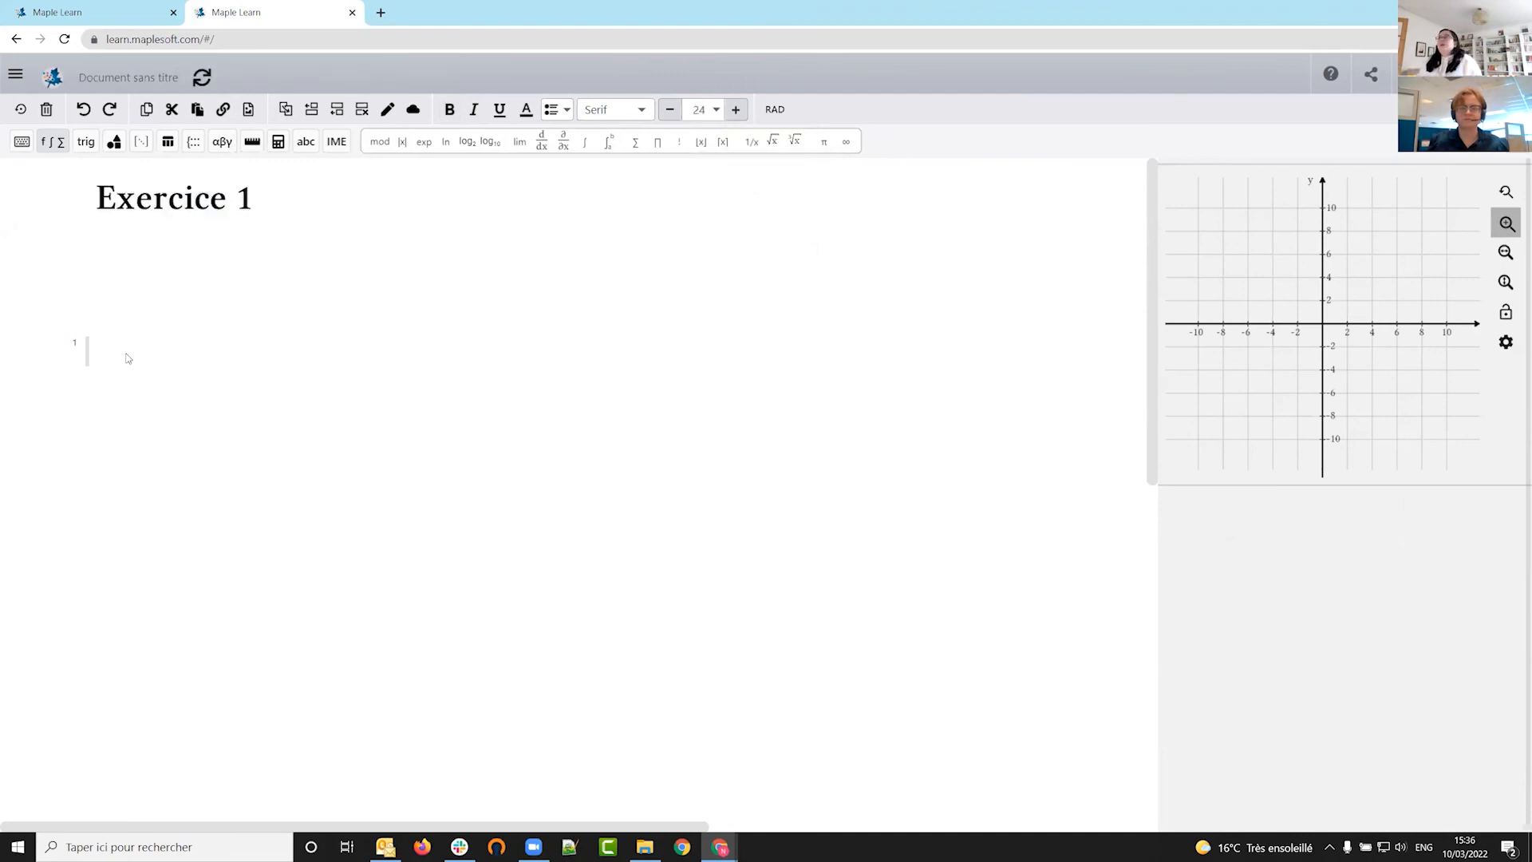
- Insert the French train speed problem below the title, with f(t) = 3t/(t²+4) en km/h, asking for the rate of change 12 hours after departure
{"action": "left_click", "coordinate": [388, 110]}
{"action": "left_click_drag", "start_coordinate": [77, 389], "coordinate": [85, 238]}
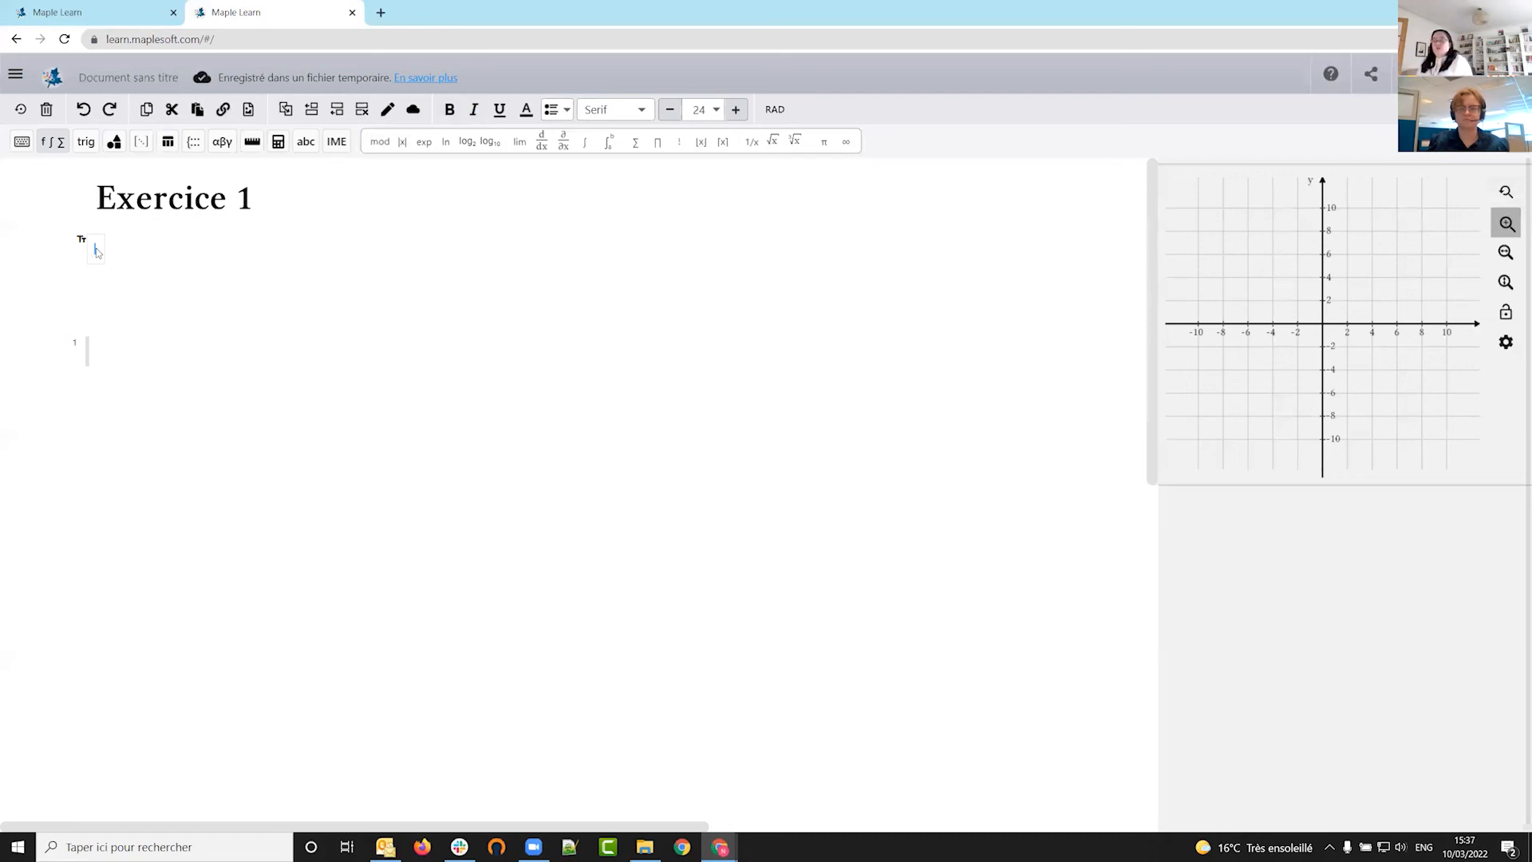
{"action": "type", "text": "La vitesse d'un train peut etre modélisée par l'équation: f(t) = 3t/(t^2+4) en km/h. Trouvez Trouvez le taux de variation de la vitesse de ce train 12 heures après son départ."}
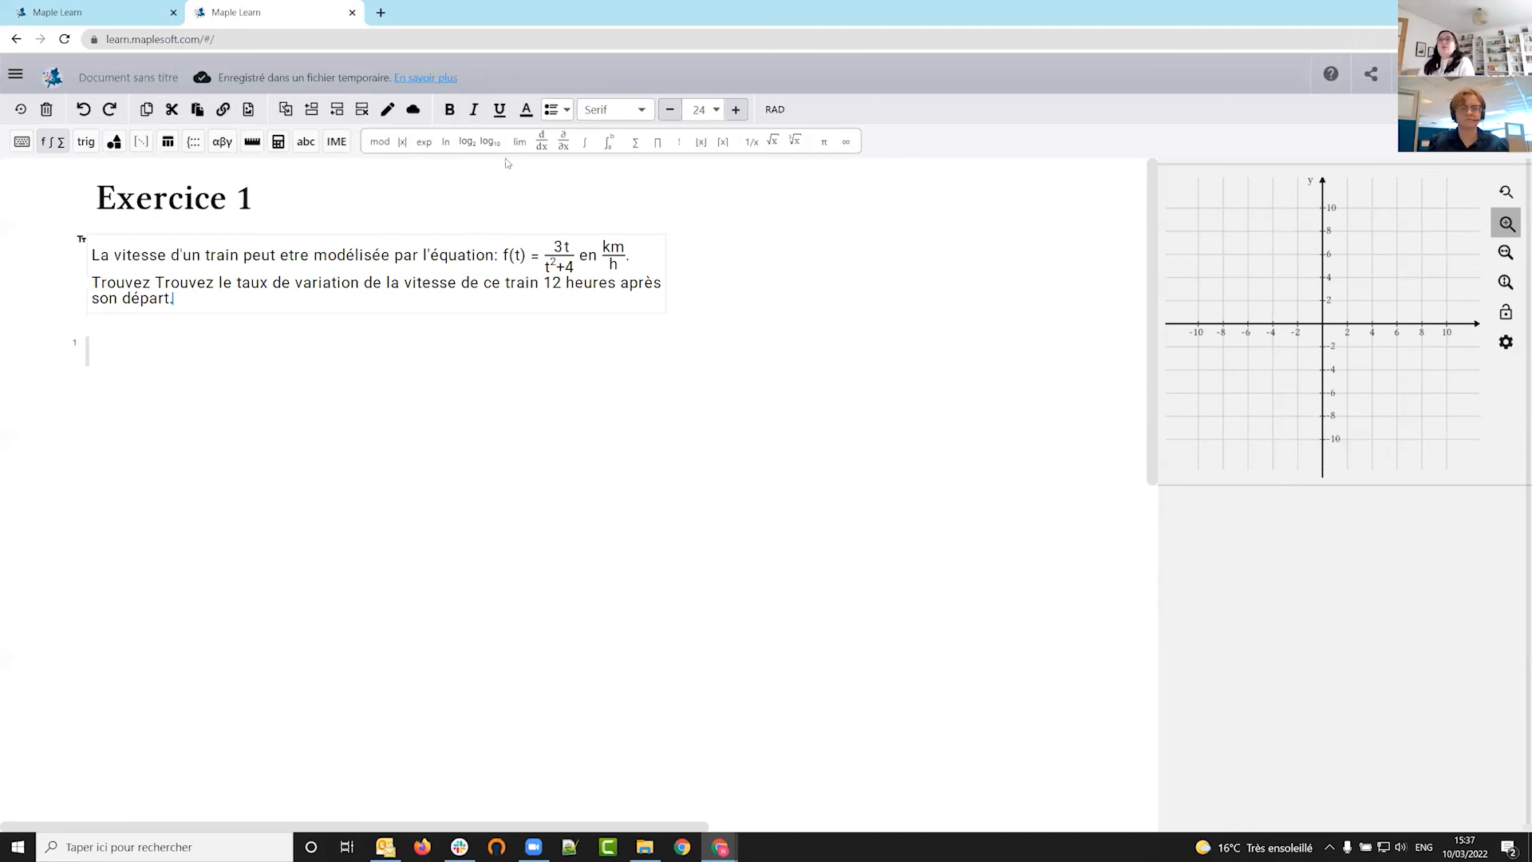
- Delete the duplicated word "Trouvez" from the problem statement
{"action": "left_click", "coordinate": [160, 288]}
{"action": "key", "text": "BackSpace"}
{"action": "key", "text": "BackSpace"}
{"action": "key", "text": "BackSpace"}
{"action": "key", "text": "BackSpace"}
{"action": "key", "text": "BackSpace"}
{"action": "key", "text": "BackSpace"}
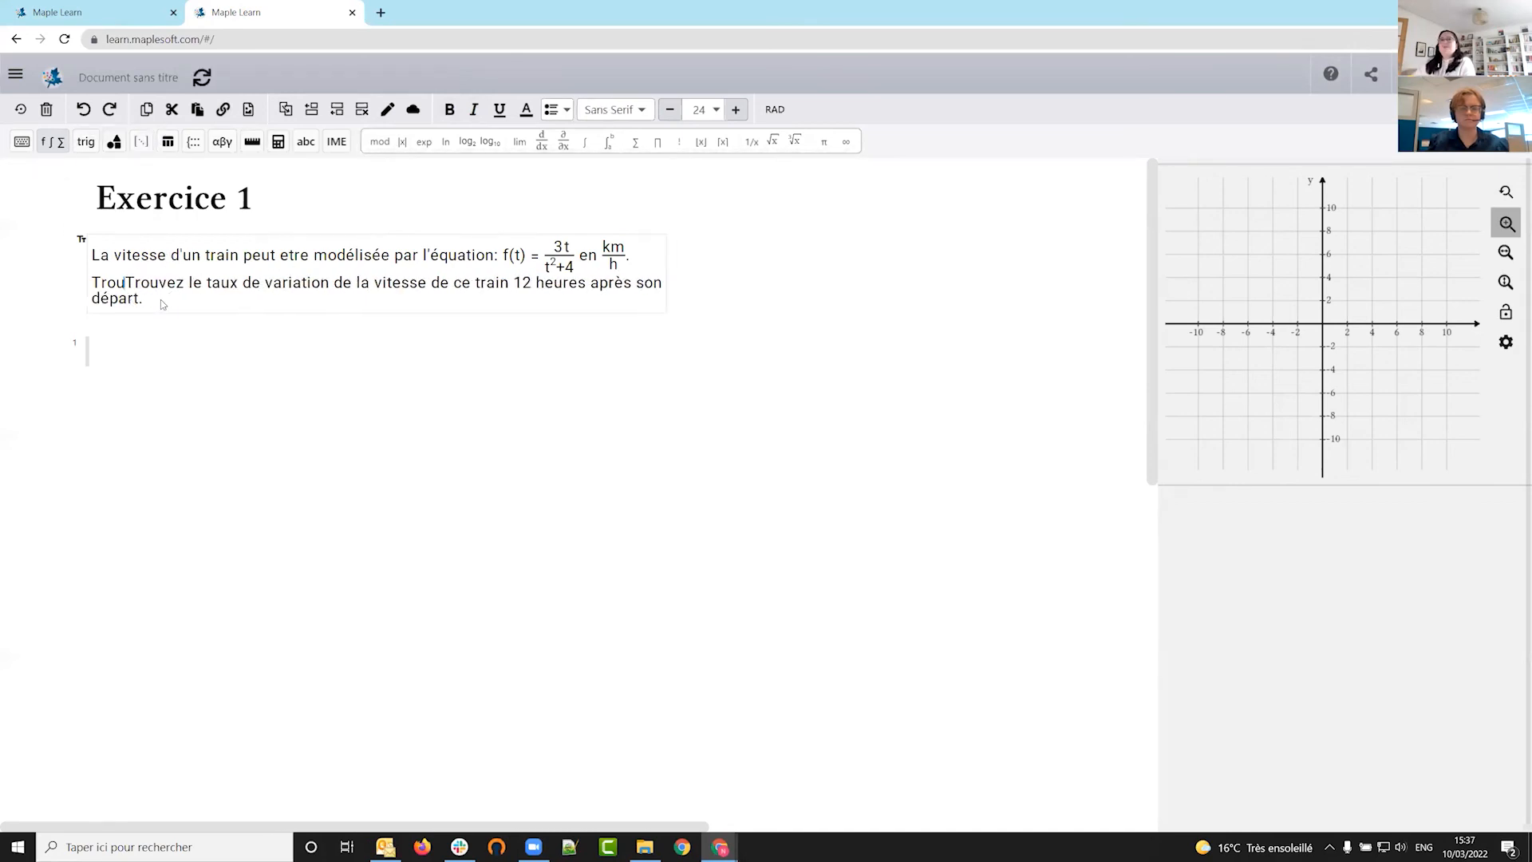
{"action": "key", "text": "BackSpace"}
{"action": "key", "text": "BackSpace"}
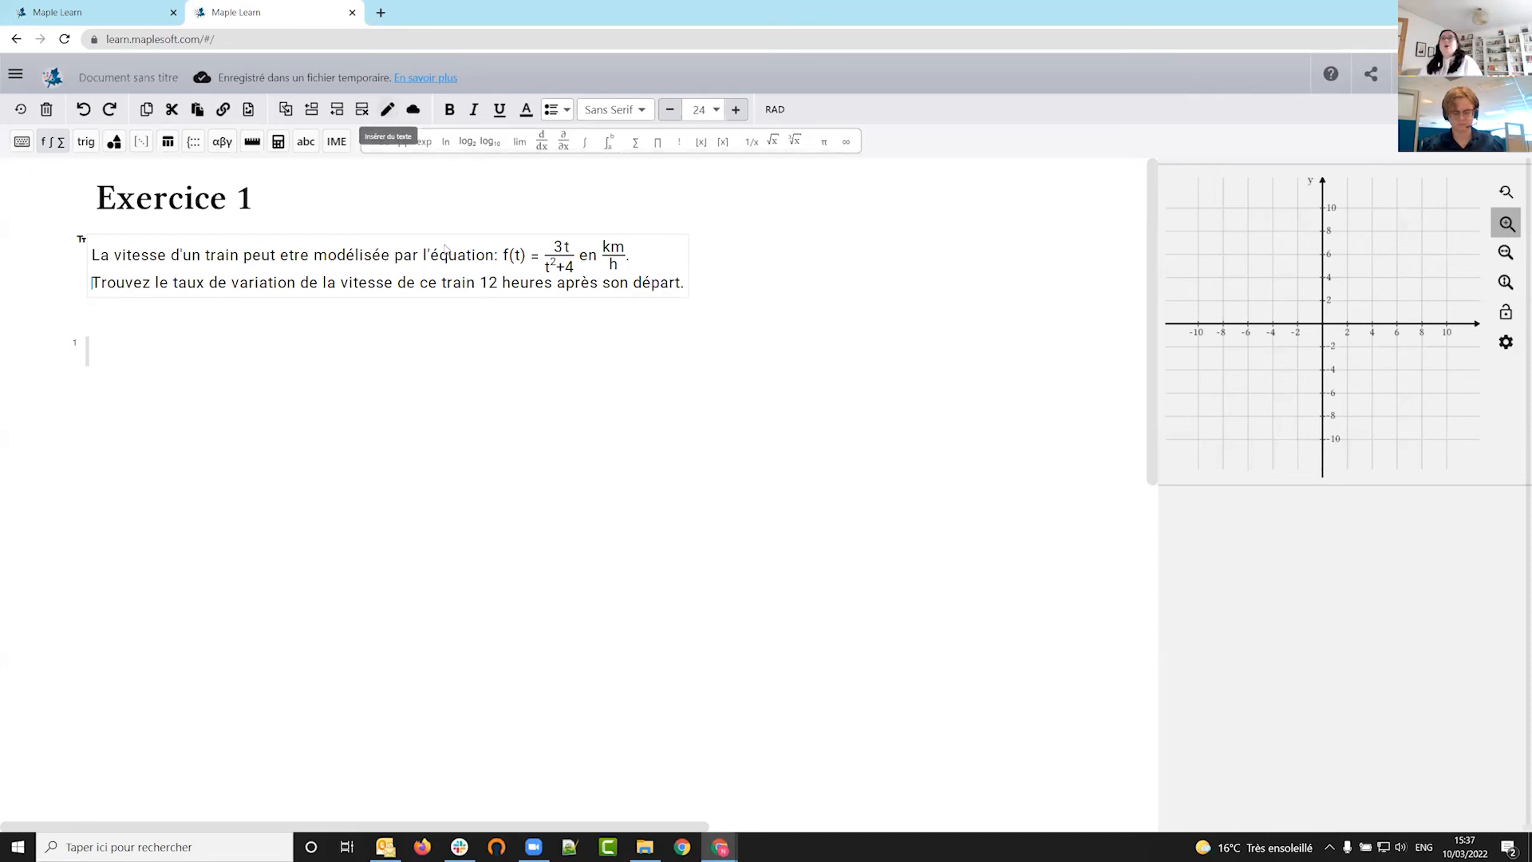
- Add a text box beside the Exercice 1 title reading "Rappel Lecon 1"
{"action": "left_click", "coordinate": [860, 266]}
{"action": "left_click", "coordinate": [757, 196]}
{"action": "type", "text": "Rappe"}
{"action": "type", "text": "l I"}
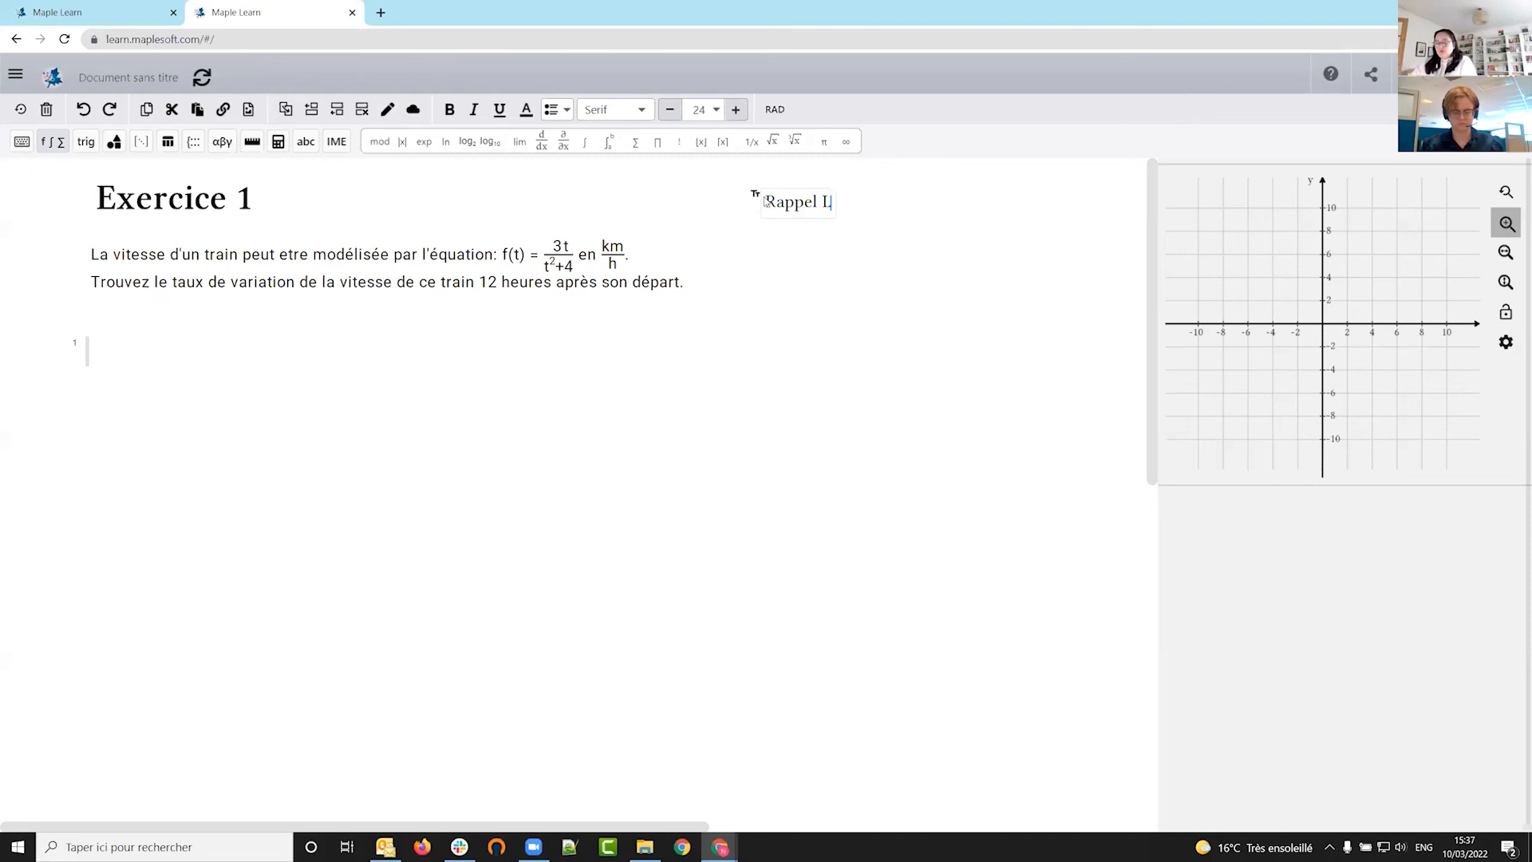
{"action": "type", "text": "econ 1"}
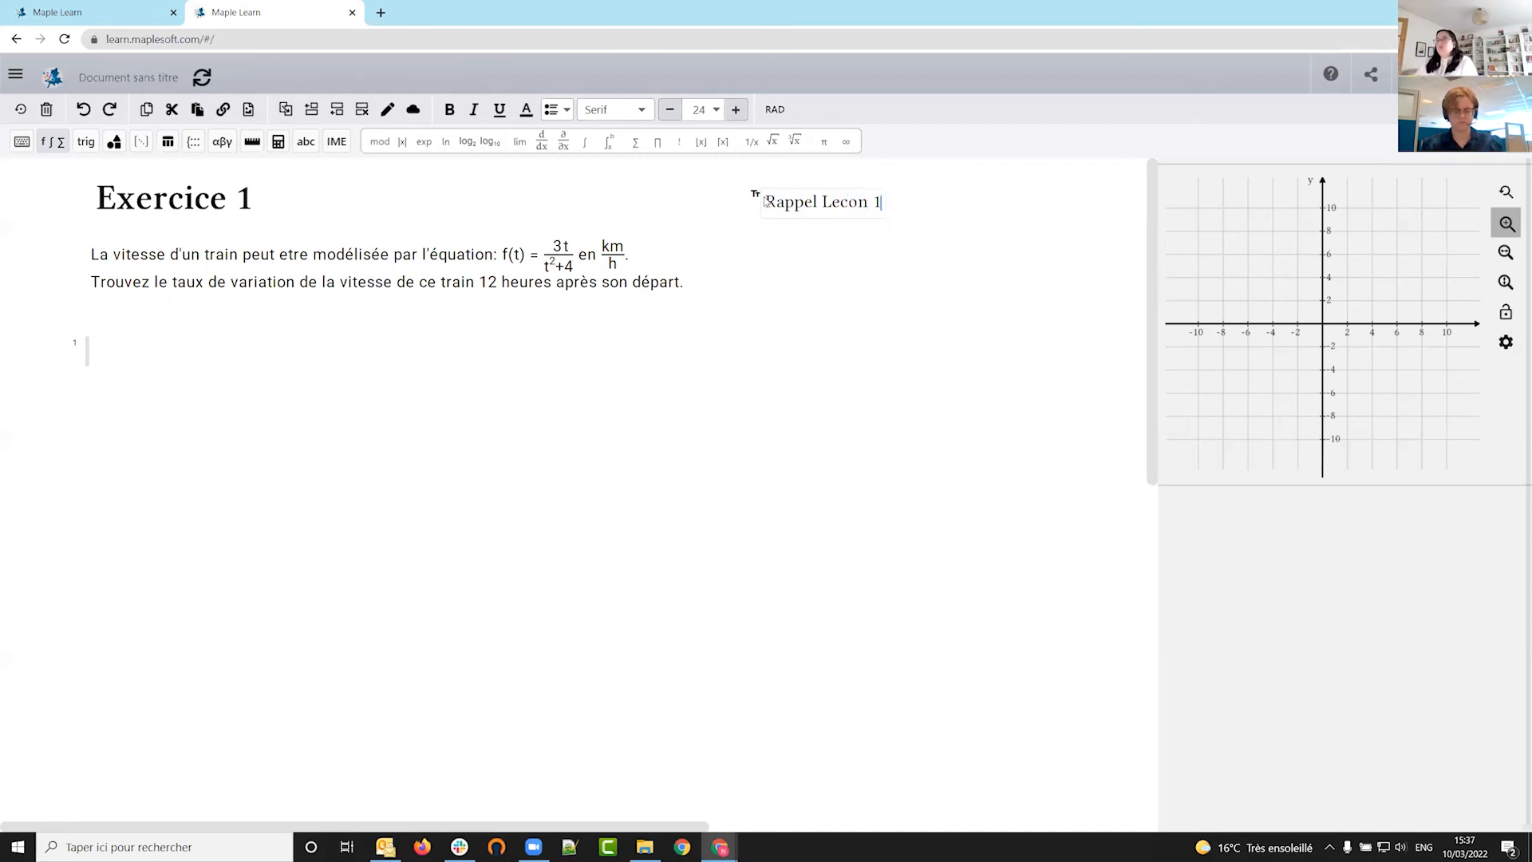
- Turn the text "Rappel Lecon 1" into a hyperlink to the copied share link of the first worksheet
{"action": "key", "text": "ctrl+a"}
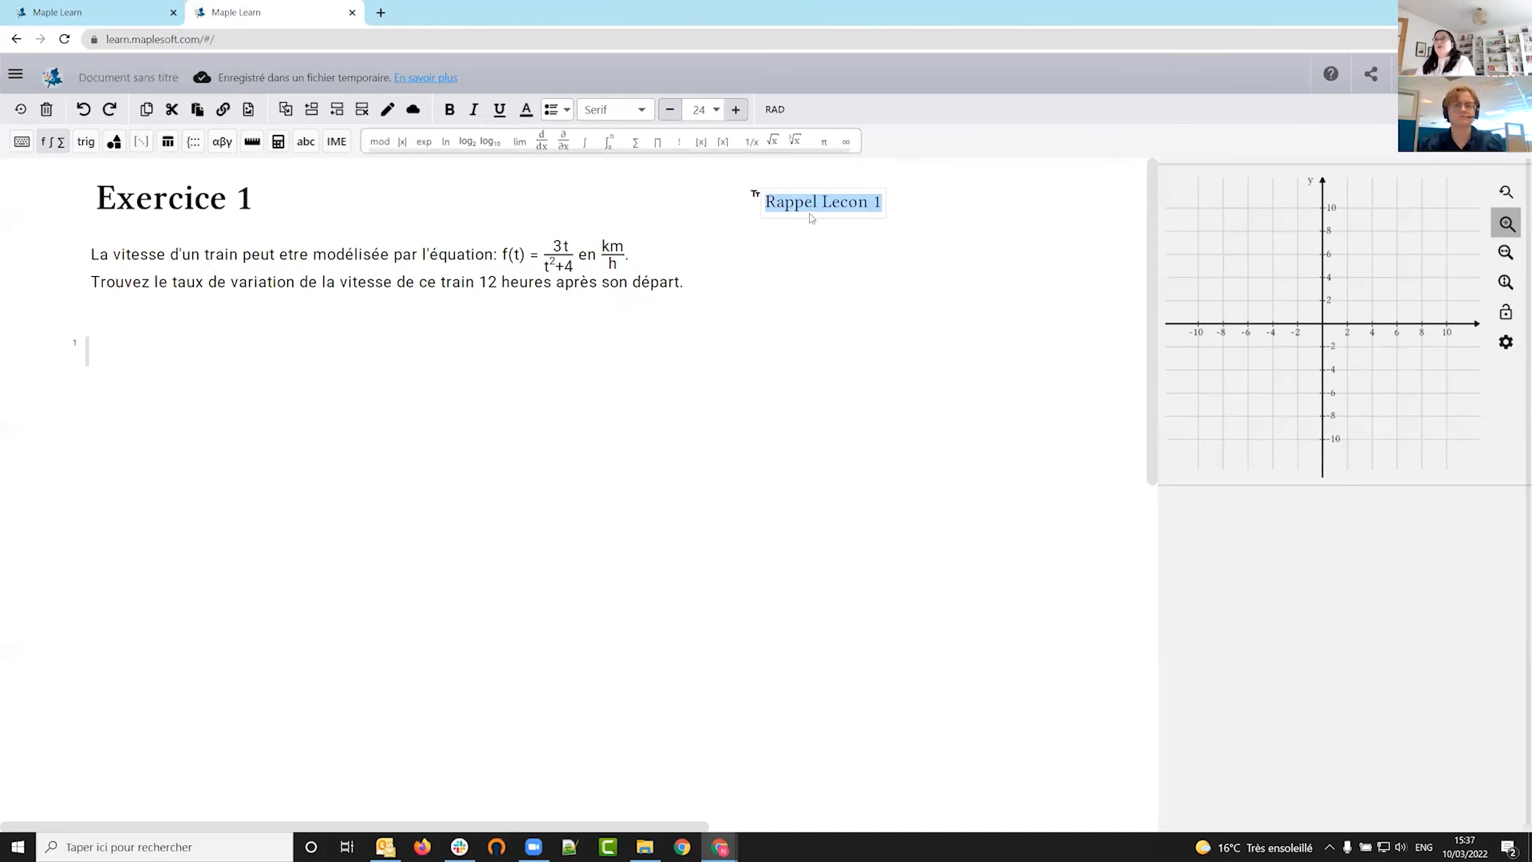
{"action": "left_click", "coordinate": [851, 205]}
{"action": "left_click_drag", "start_coordinate": [882, 205], "coordinate": [80, 95]}
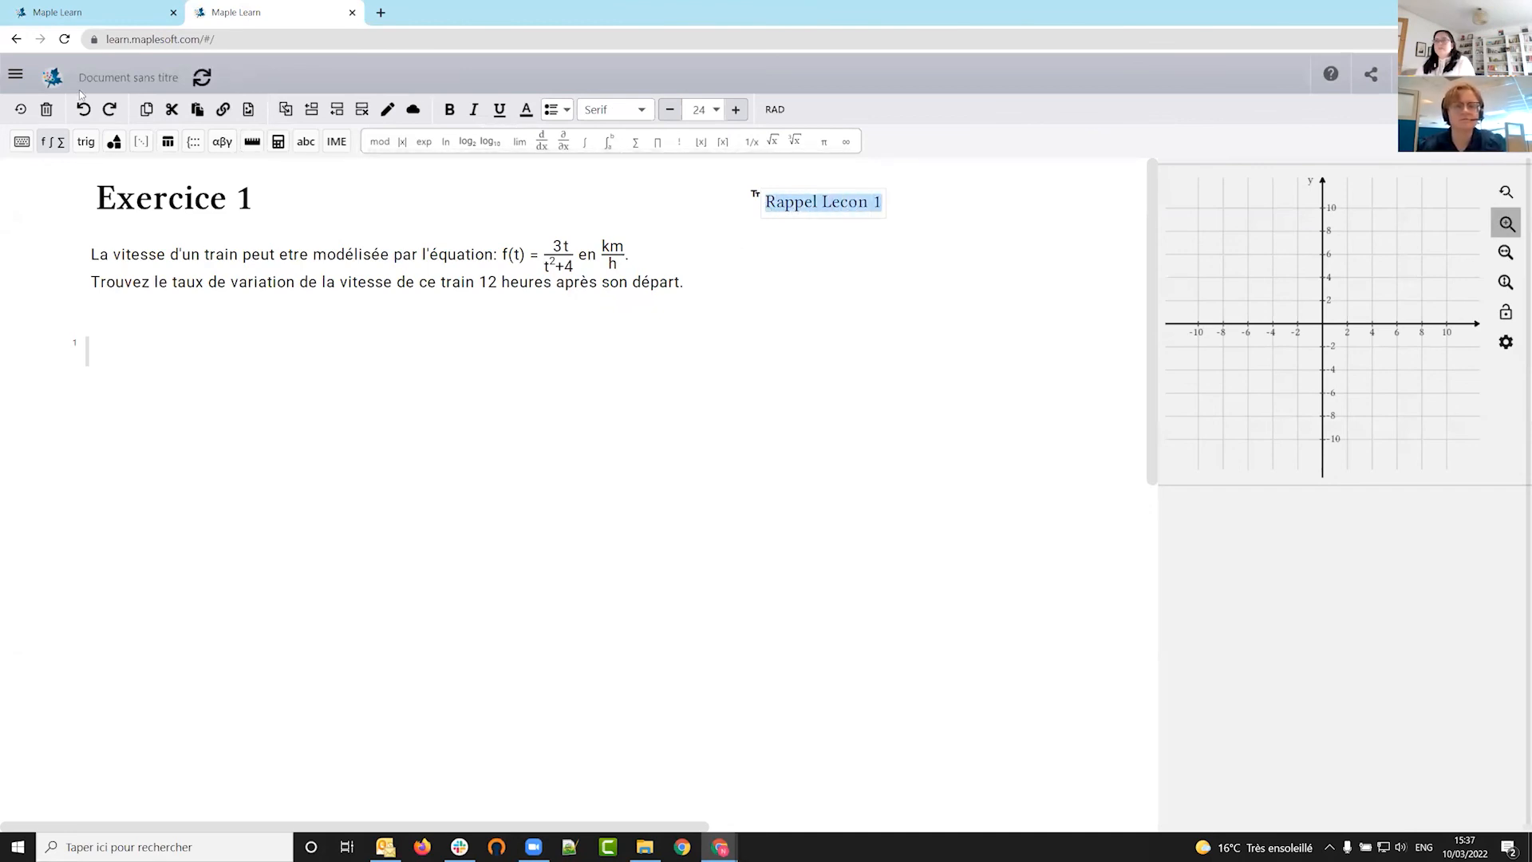
{"action": "left_click", "coordinate": [74, 13]}
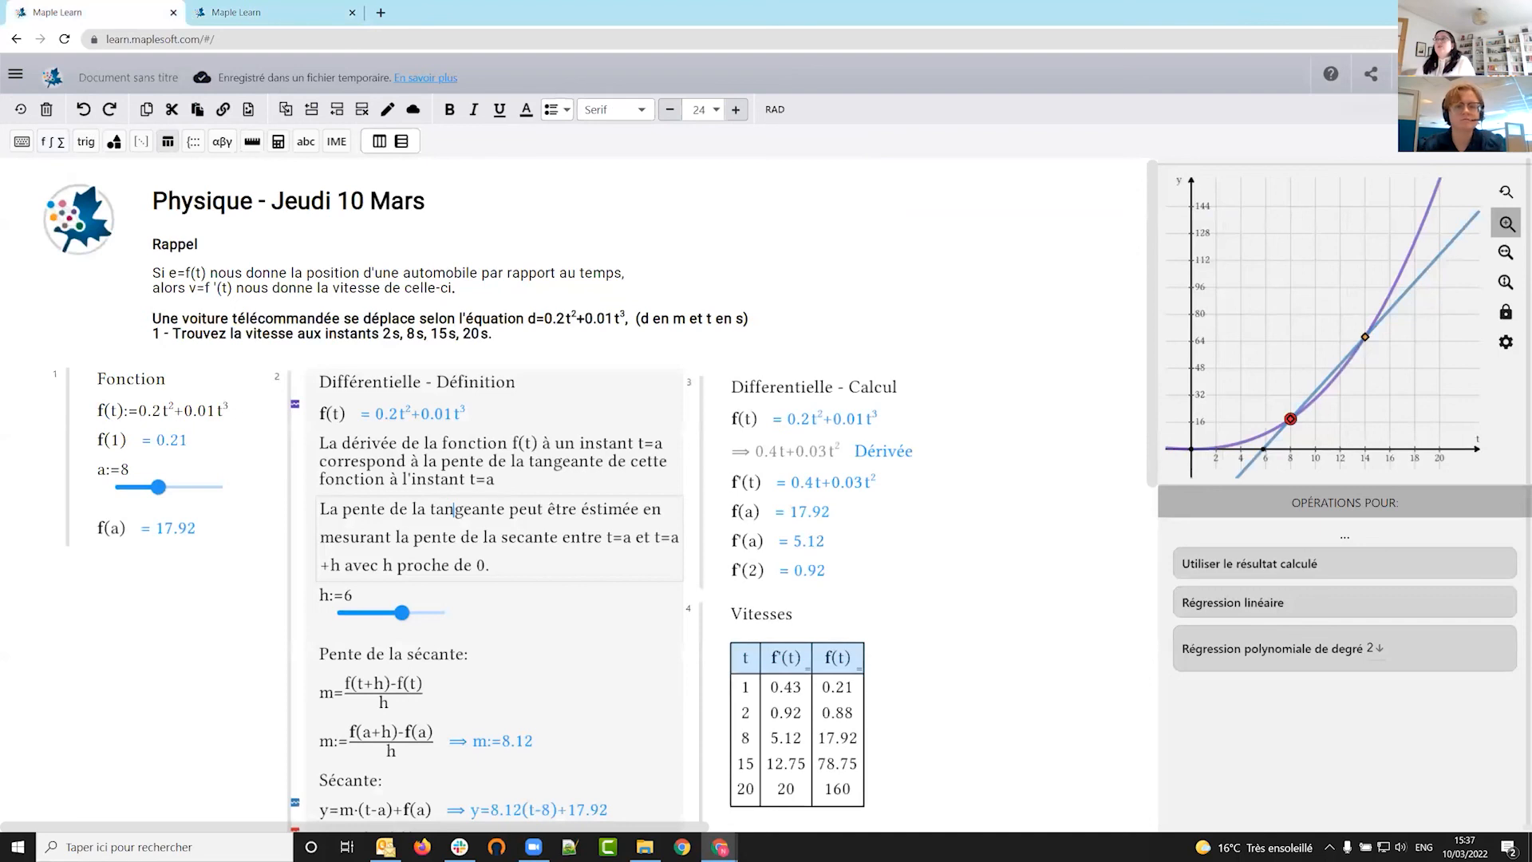
{"action": "left_click", "coordinate": [241, 8]}
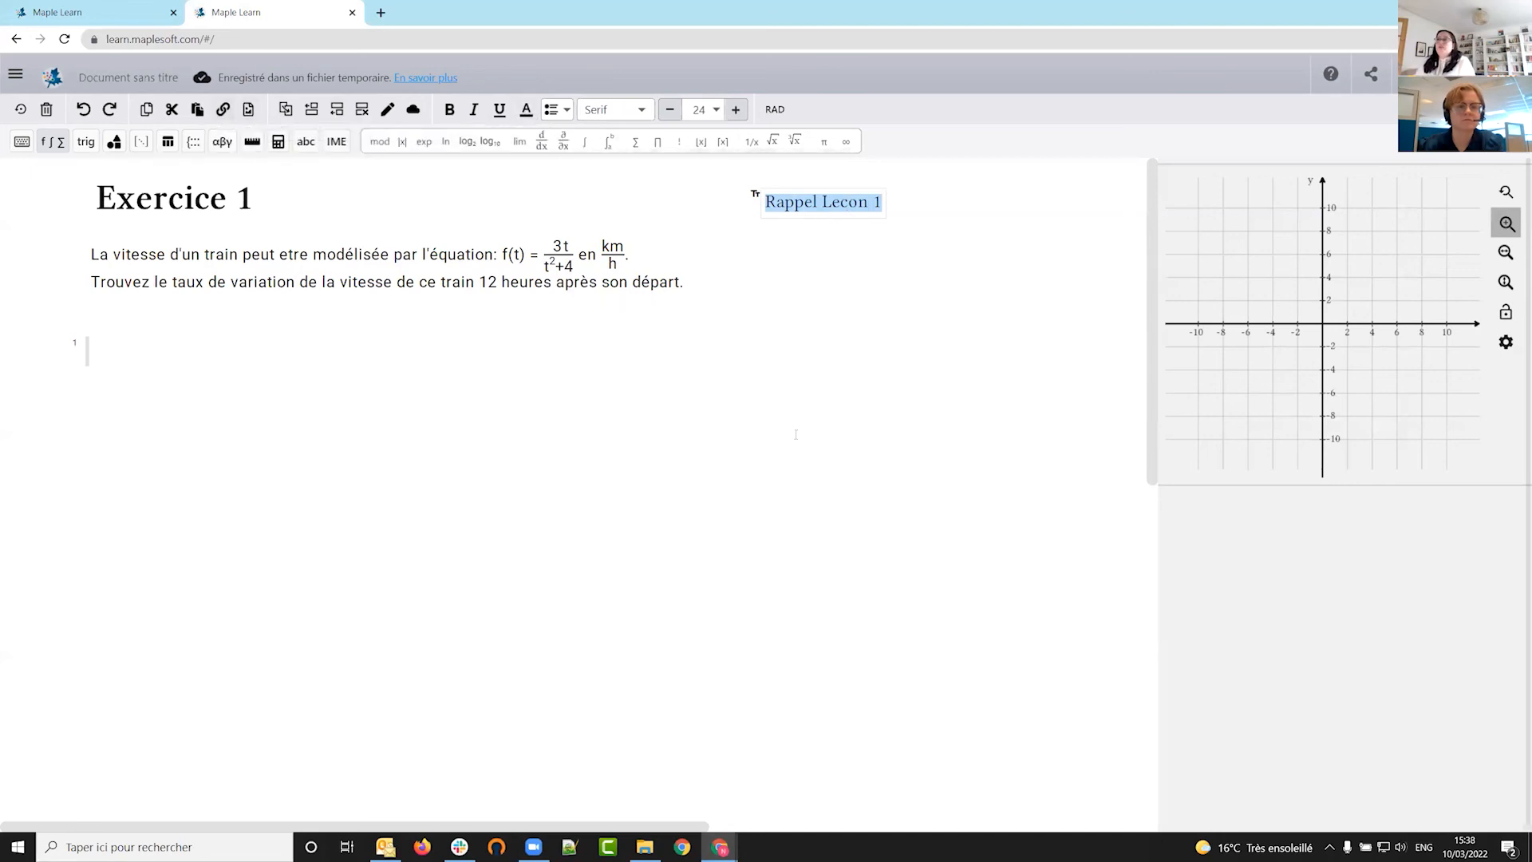
{"action": "key", "text": "ctrl+k"}
{"action": "key", "text": "ctrl+v"}
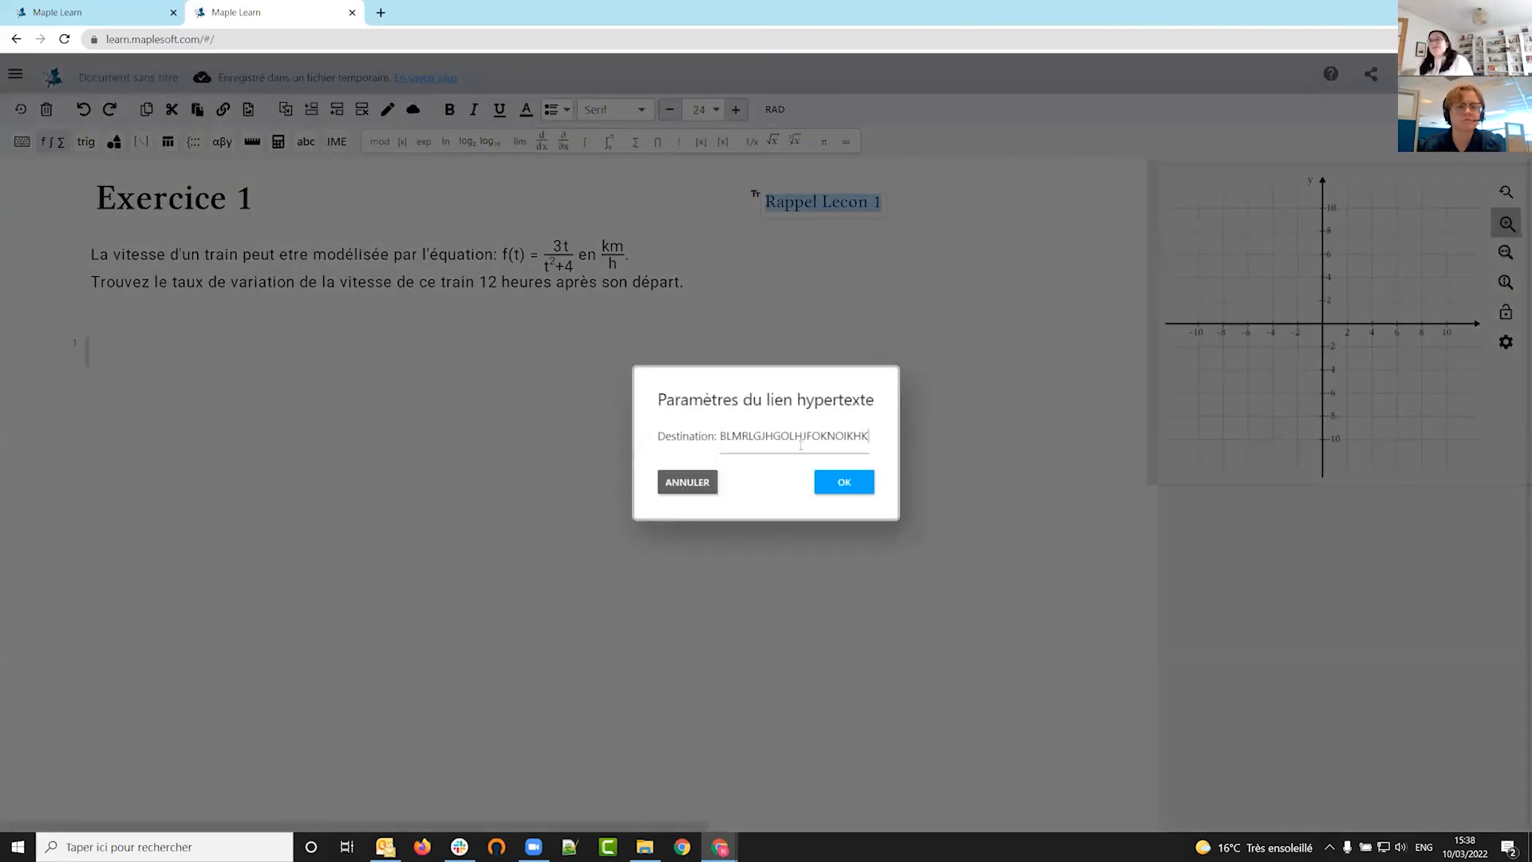
{"action": "left_click", "coordinate": [845, 482]}
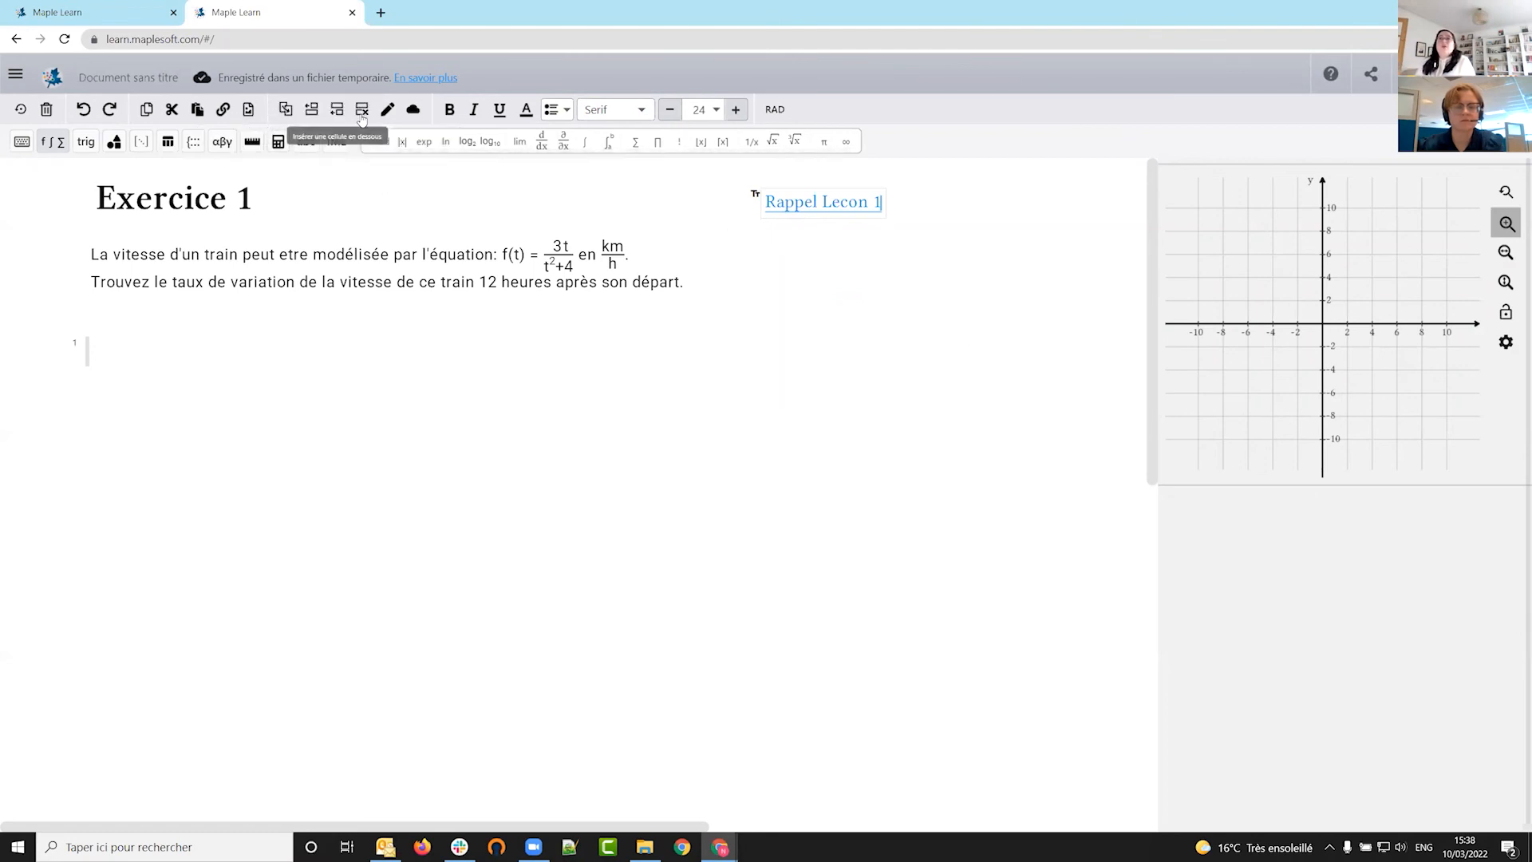
- Insert the "Besoin d'aide ?" sticky-note image in a new cell below the Rappel Lecon 1 link
{"action": "left_click", "coordinate": [337, 110]}
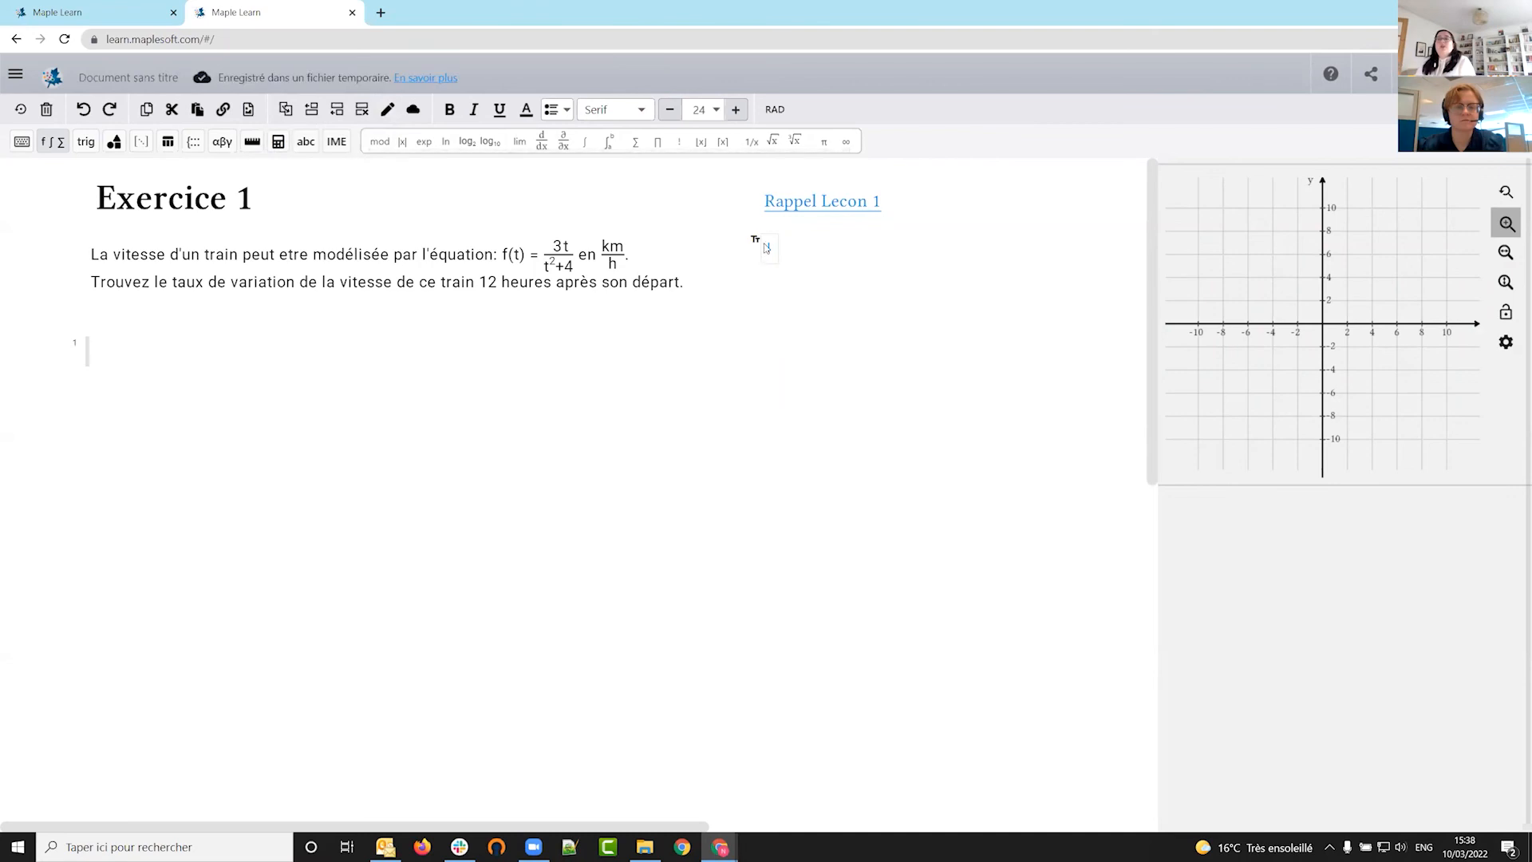
{"action": "left_click", "coordinate": [248, 109]}
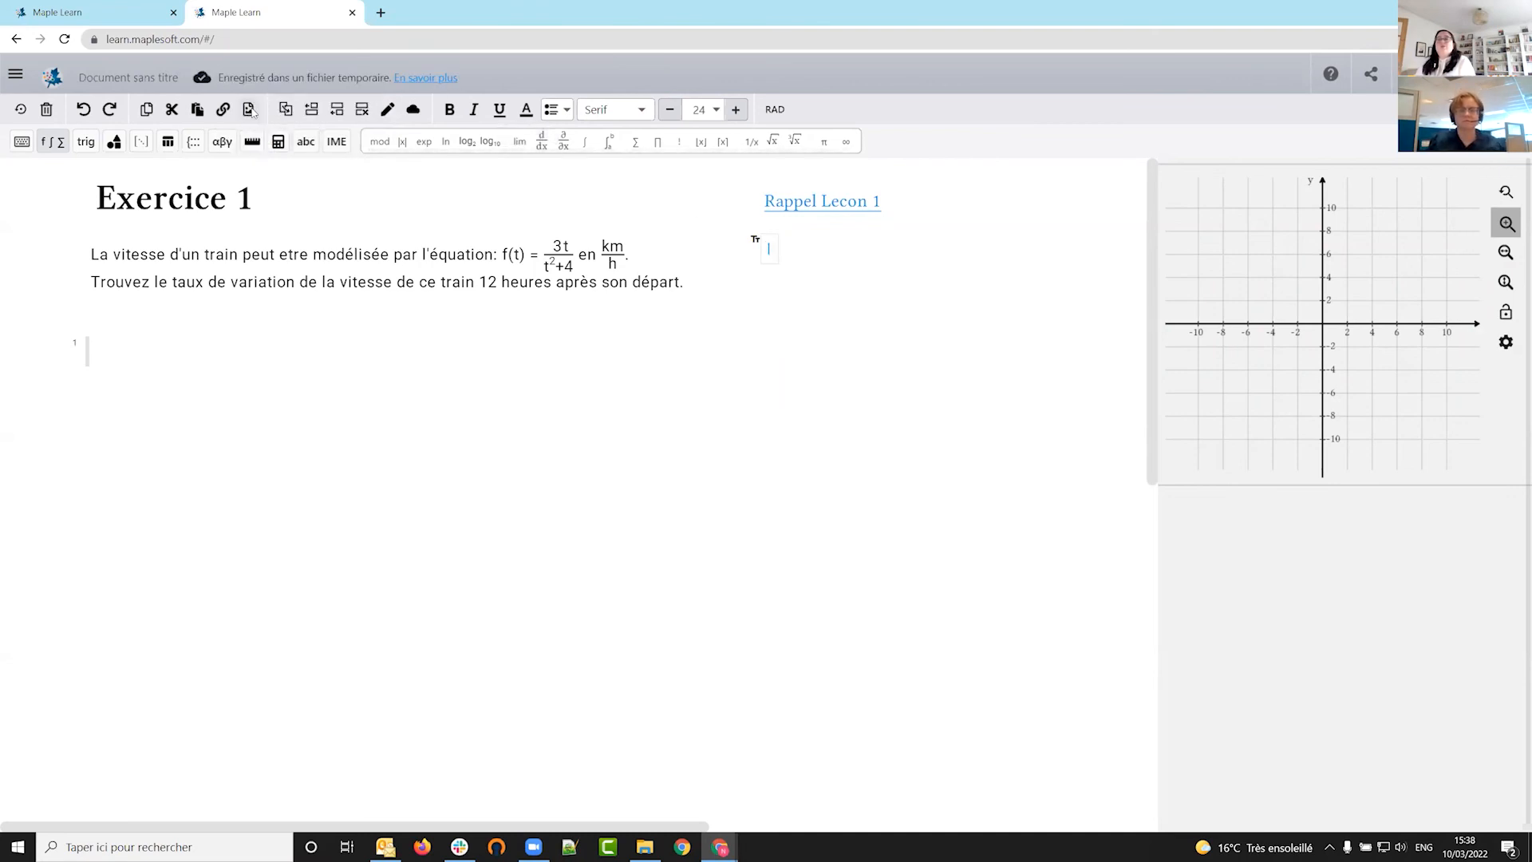
{"action": "left_click", "coordinate": [772, 489]}
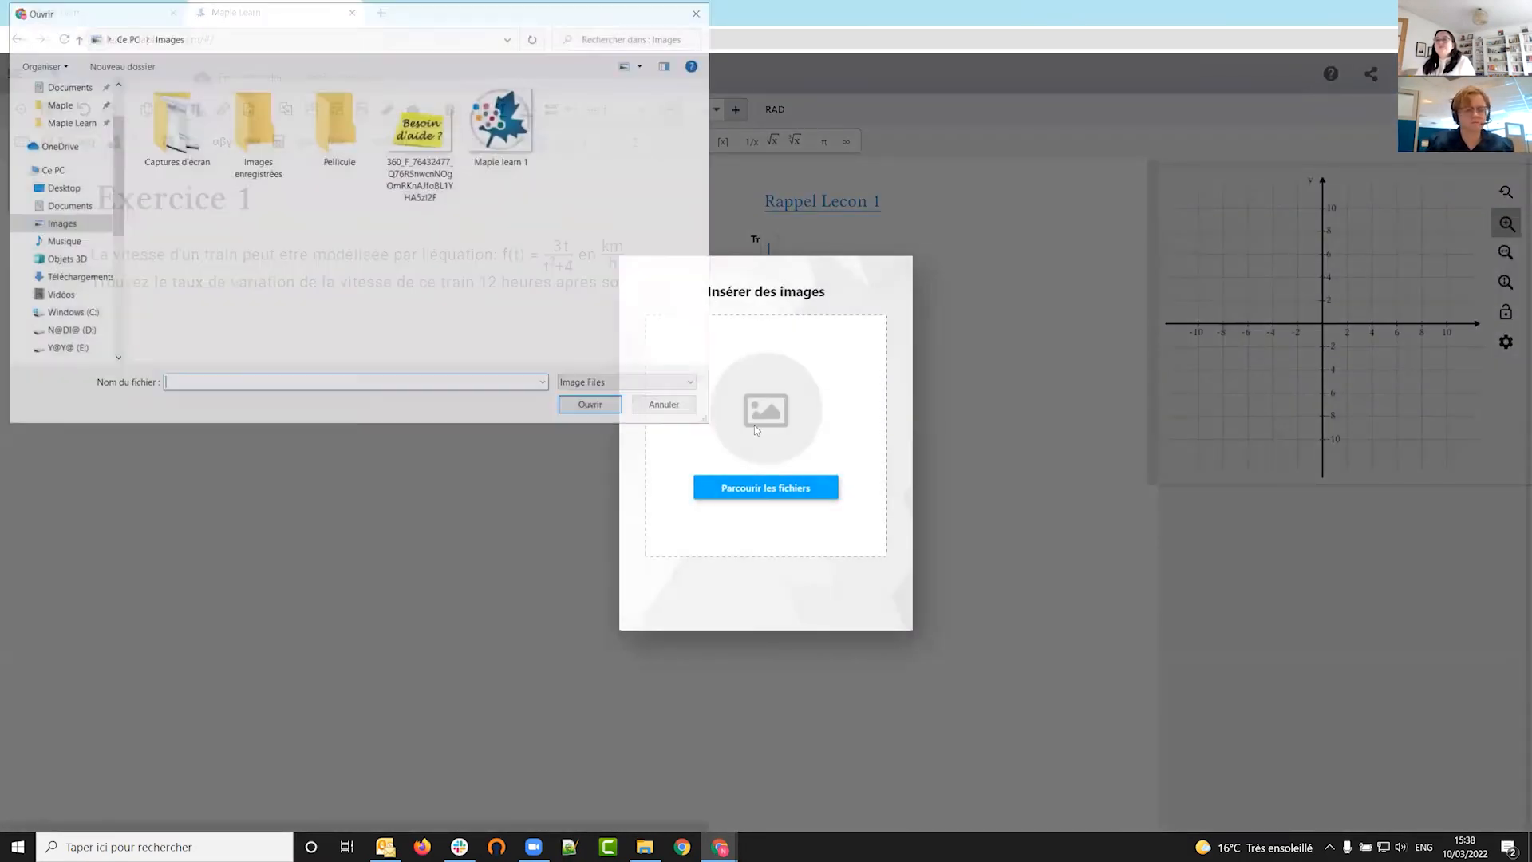
{"action": "left_click", "coordinate": [421, 131]}
{"action": "left_click", "coordinate": [592, 407]}
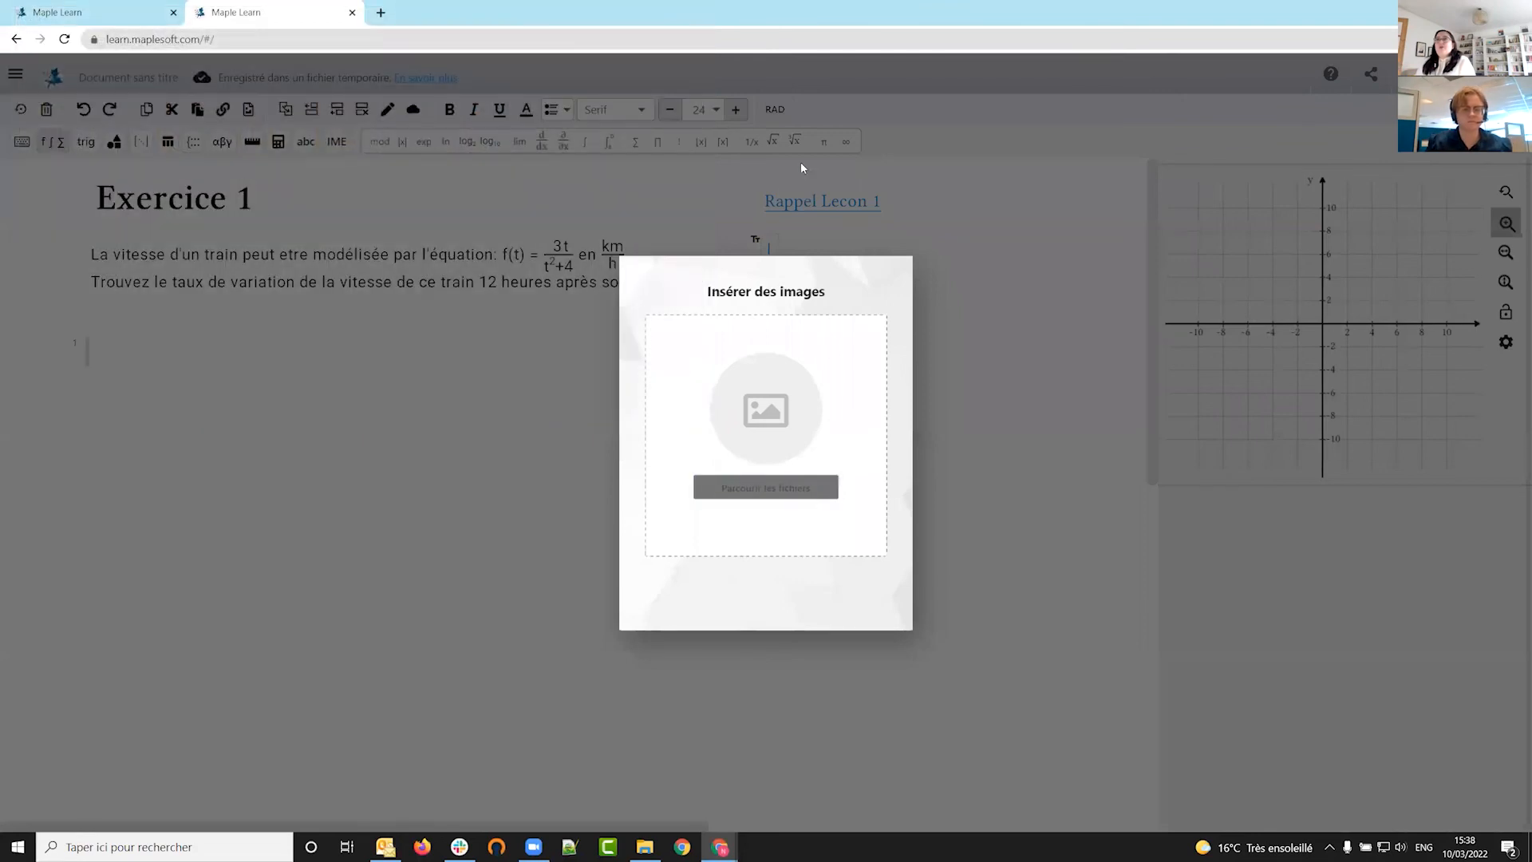
{"action": "left_click", "coordinate": [767, 585]}
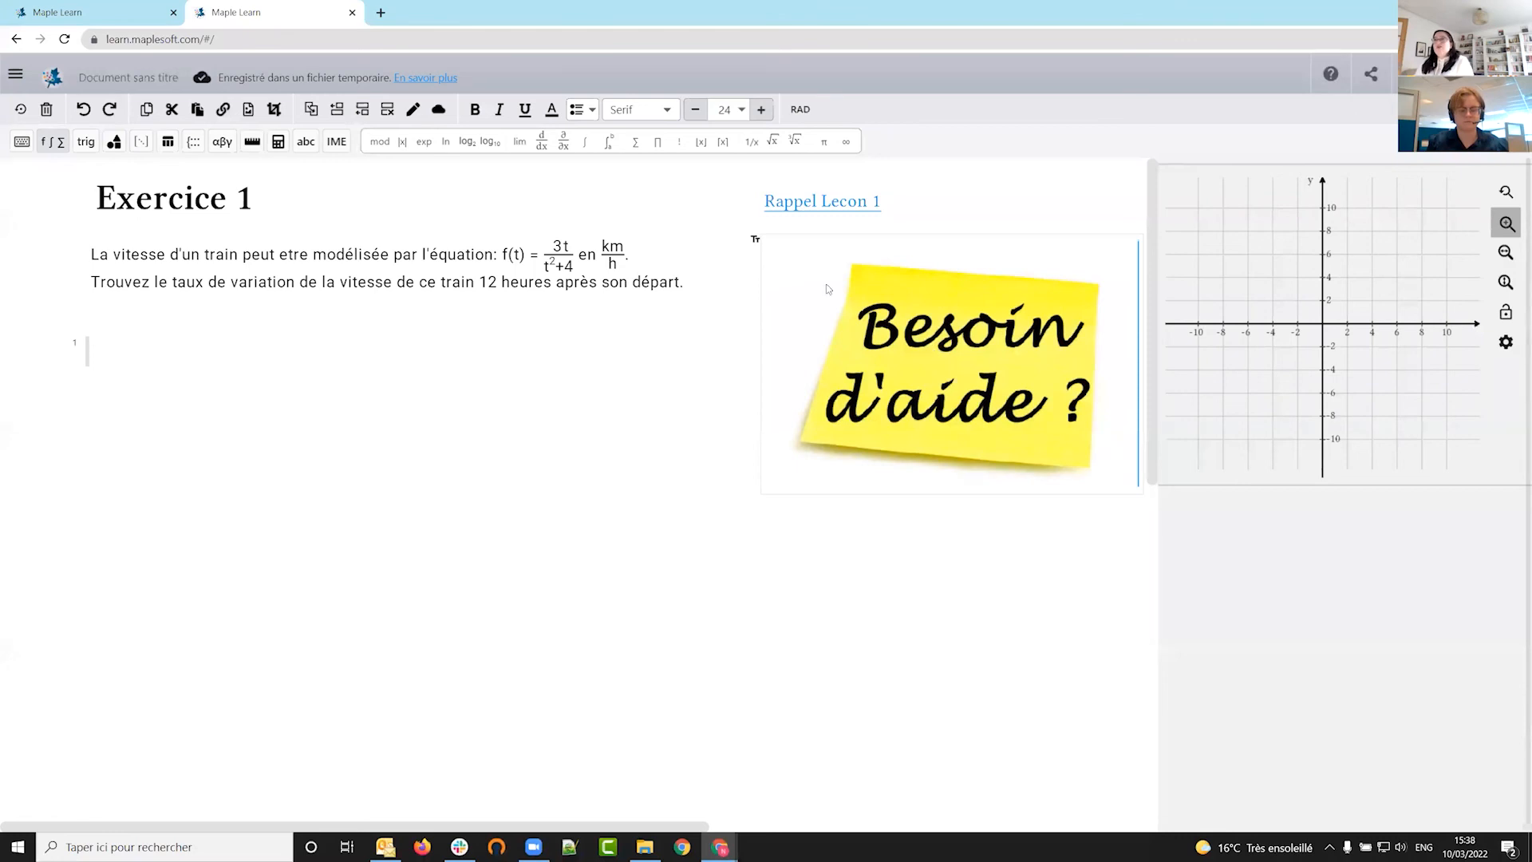
- Resize the "Besoin d'aide ?" image to a horizontal size of 100, keeping its aspect ratio
{"action": "left_click", "coordinate": [828, 289]}
{"action": "left_click", "coordinate": [274, 110]}
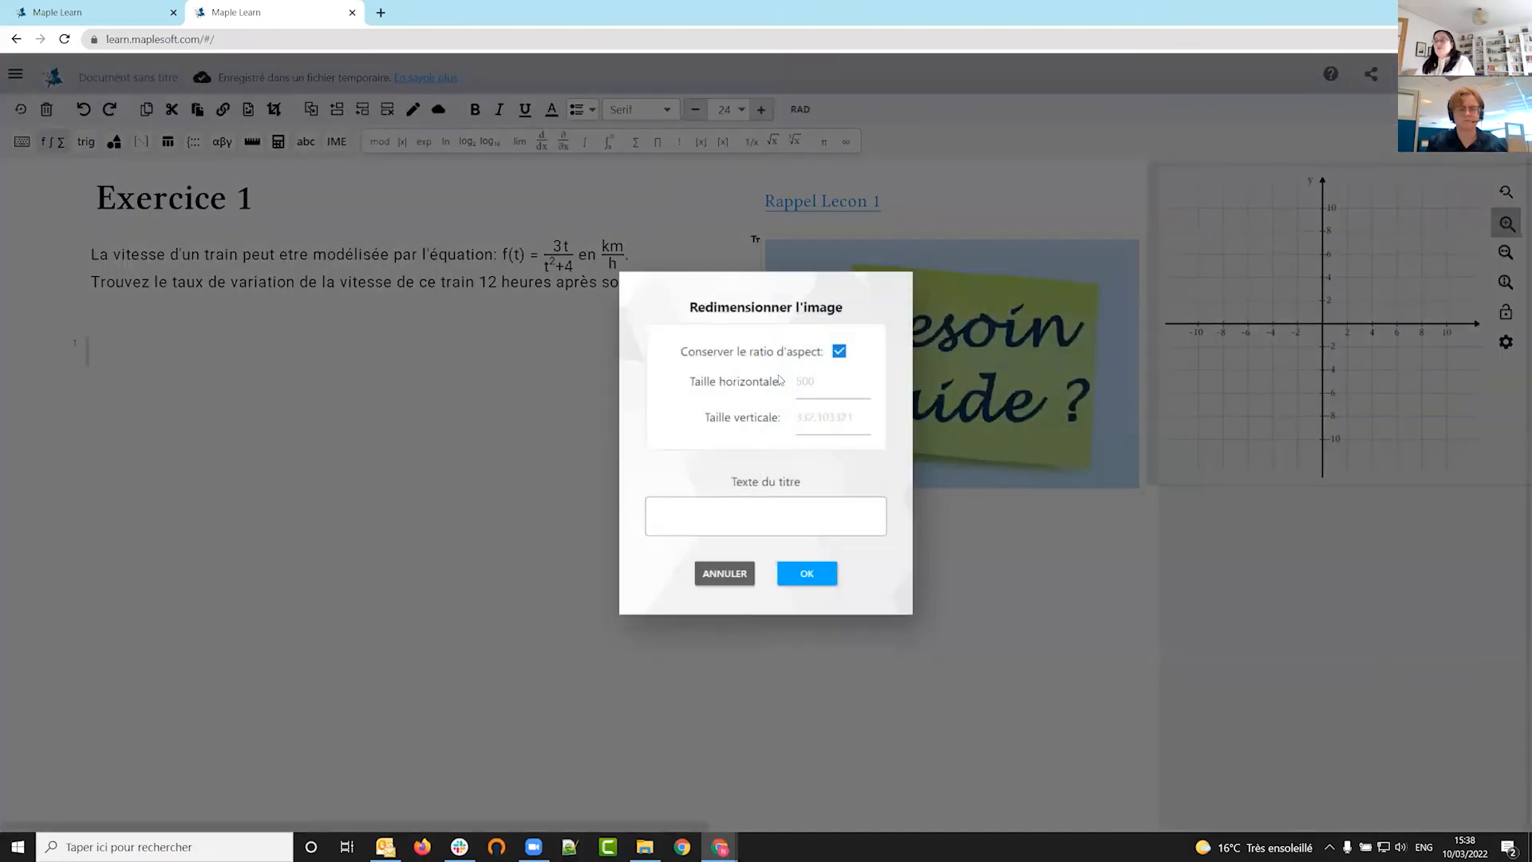
{"action": "type", "text": "100"}
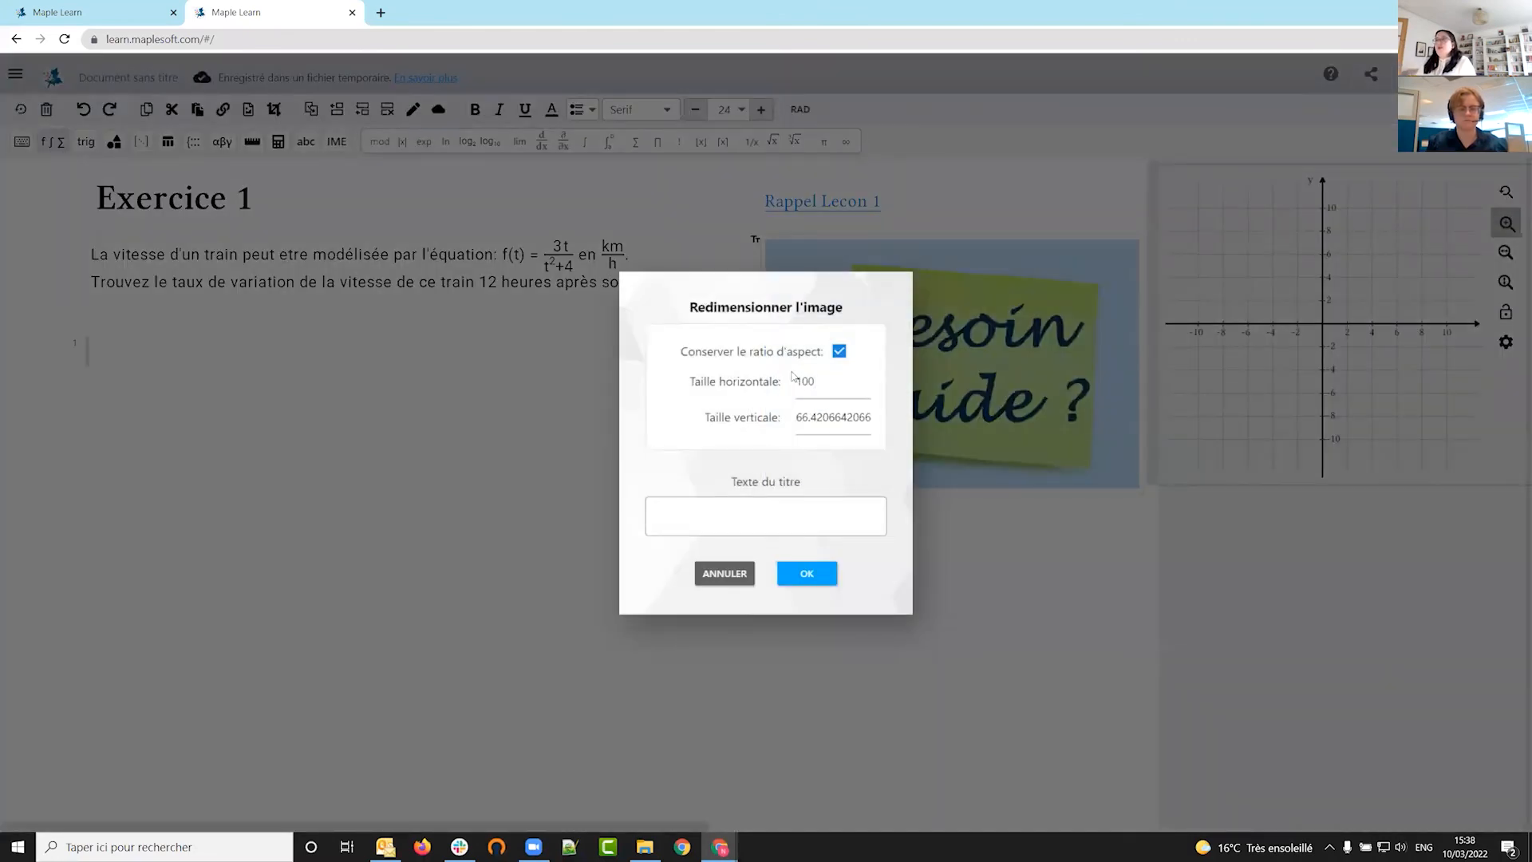
{"action": "left_click", "coordinate": [828, 575]}
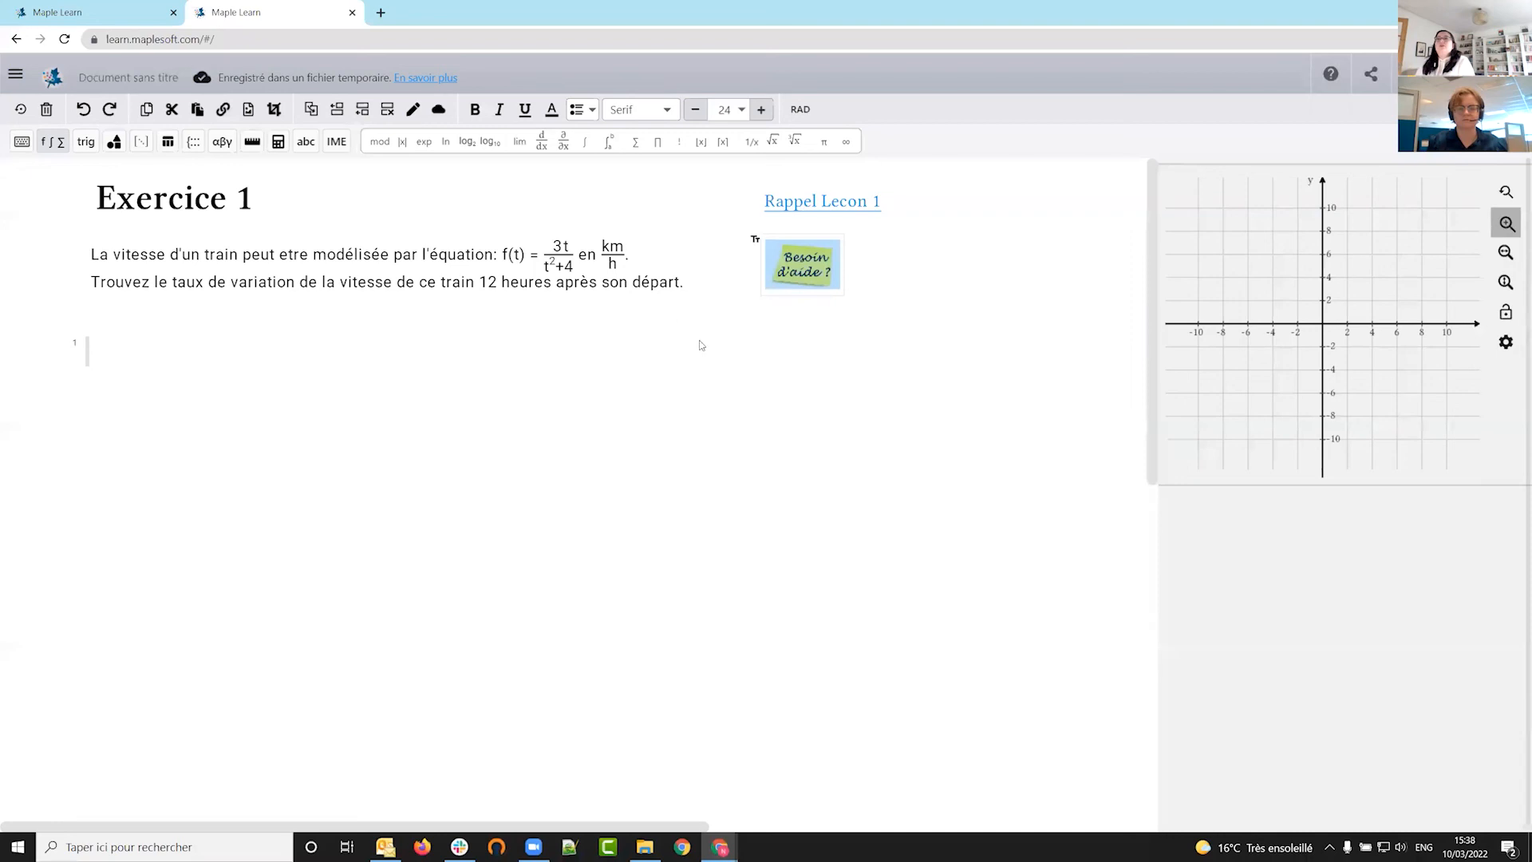
{"action": "left_click", "coordinate": [811, 365]}
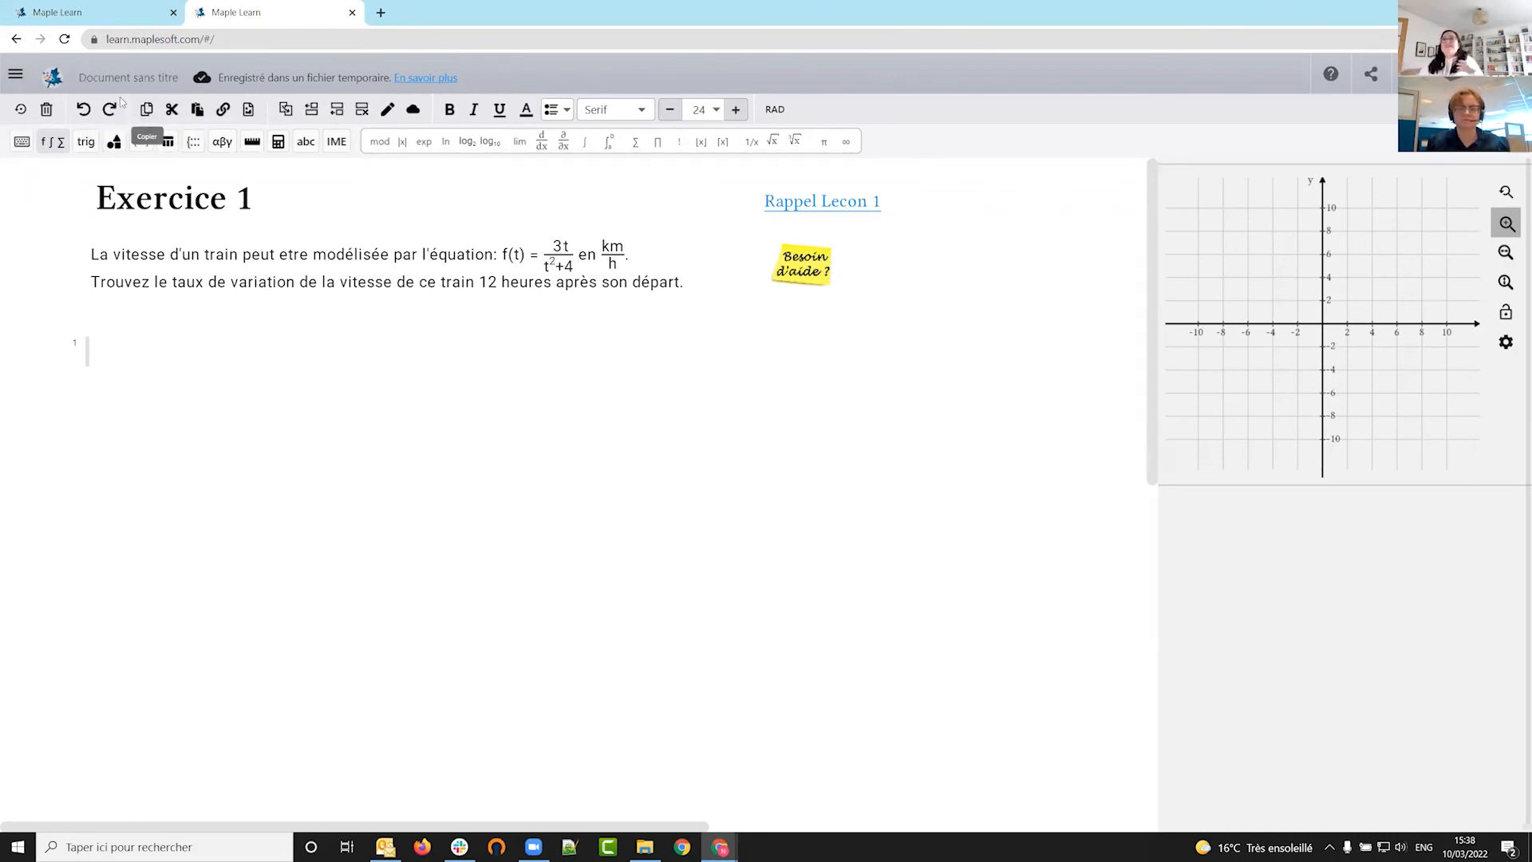
- Open a new blank document and add the title text "Exercice 1 - Aide graphique" above its first math group
{"action": "left_click", "coordinate": [15, 74]}
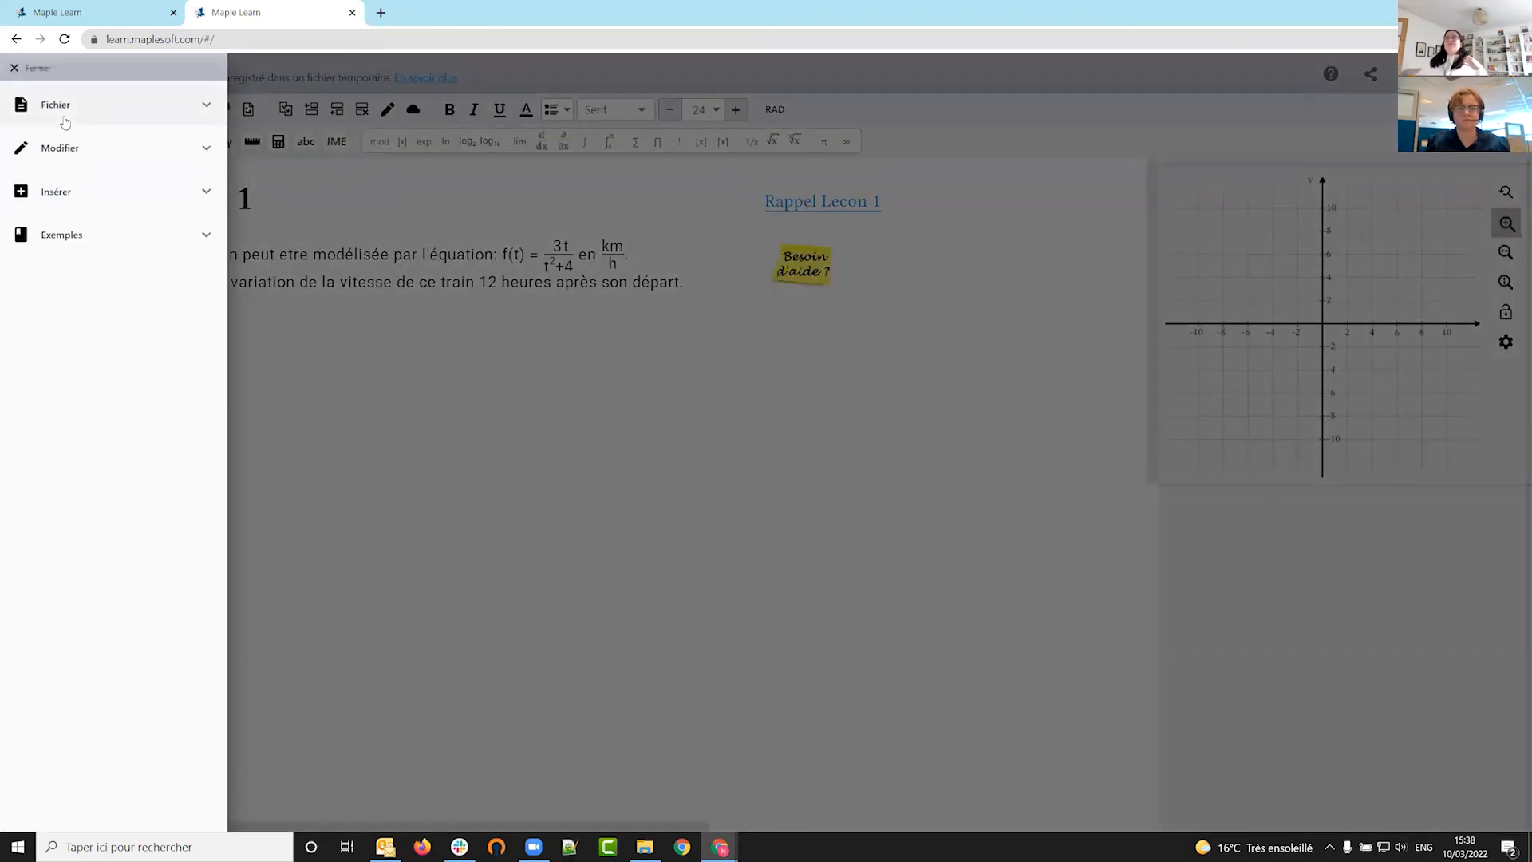
{"action": "left_click", "coordinate": [62, 105]}
{"action": "left_click", "coordinate": [83, 166]}
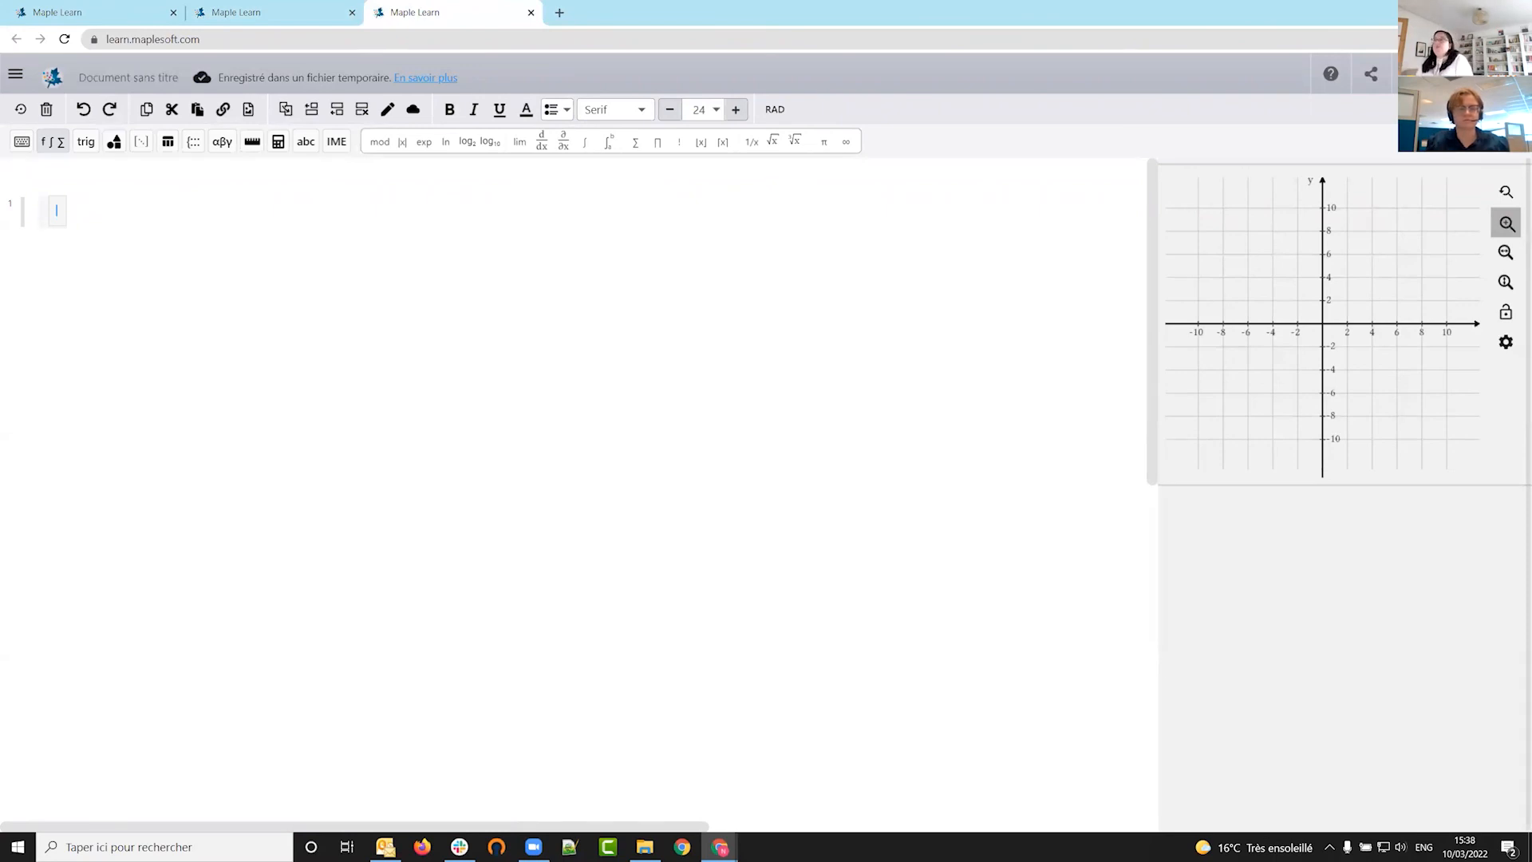
{"action": "left_click_drag", "start_coordinate": [24, 213], "coordinate": [94, 388]}
{"action": "left_click", "coordinate": [338, 110]}
{"action": "left_click_drag", "start_coordinate": [82, 426], "coordinate": [85, 223]}
{"action": "type", "text": "Exercice 1 - Aide graphique"}
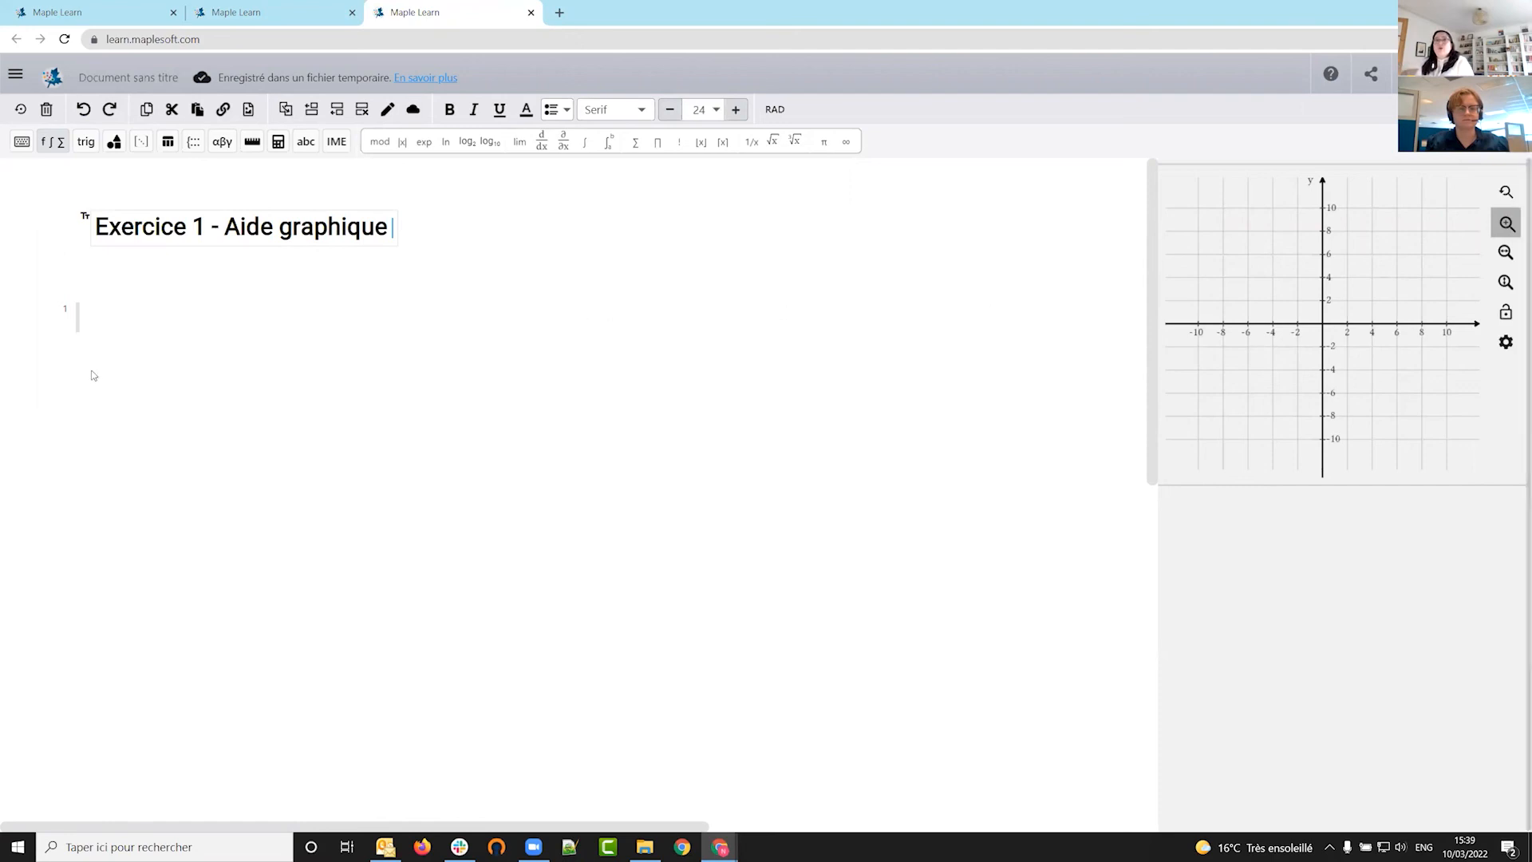
- Define the function f(t):=3t/(t^2+4) in the math group below the title and start a new line under it
{"action": "left_click", "coordinate": [108, 329]}
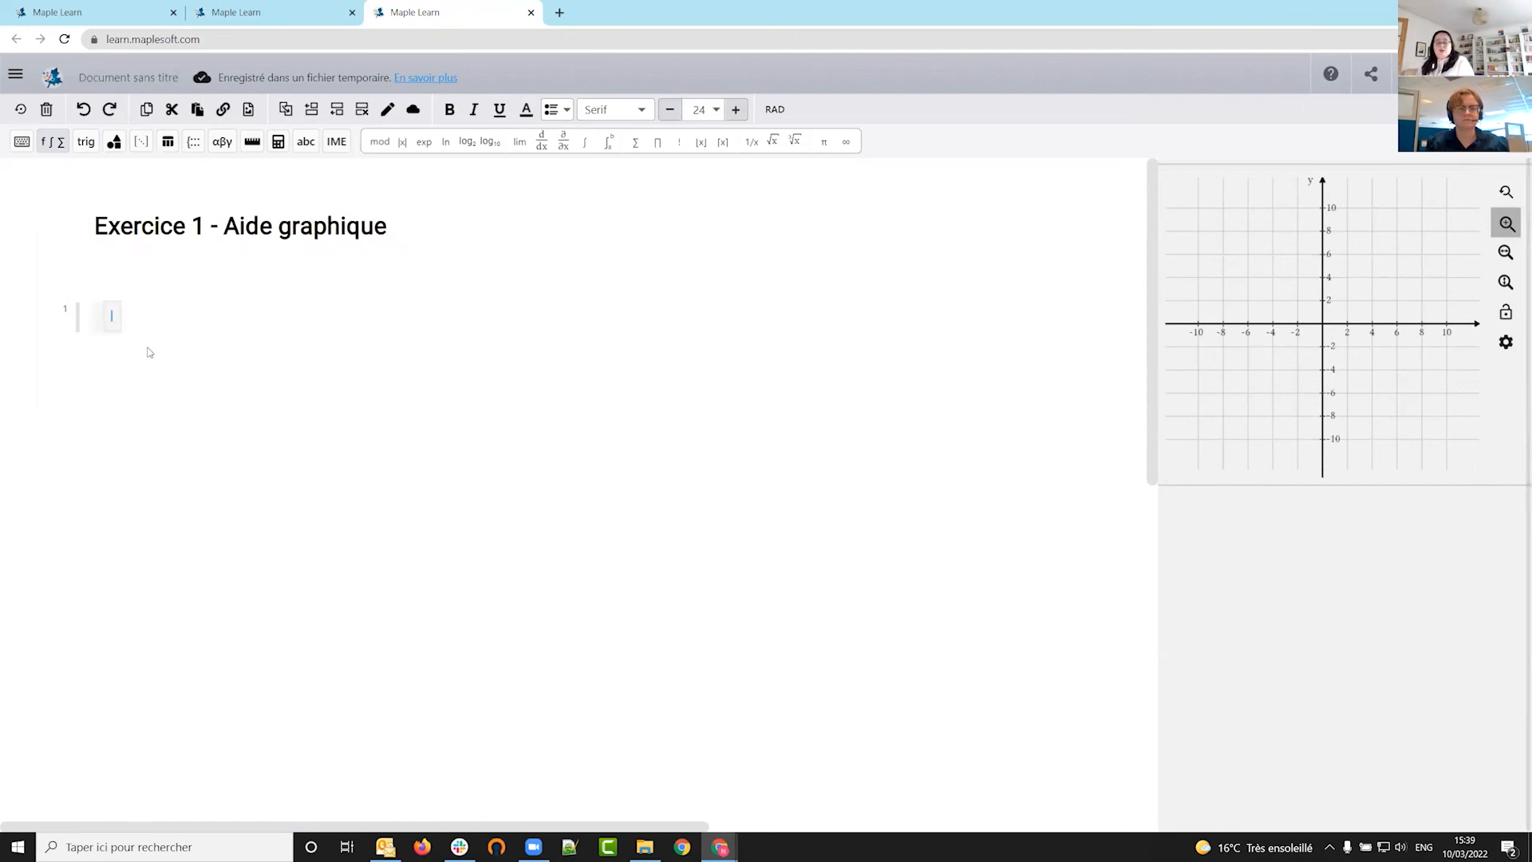
{"action": "type", "text": "f(t):=3t/(t^2+4)"}
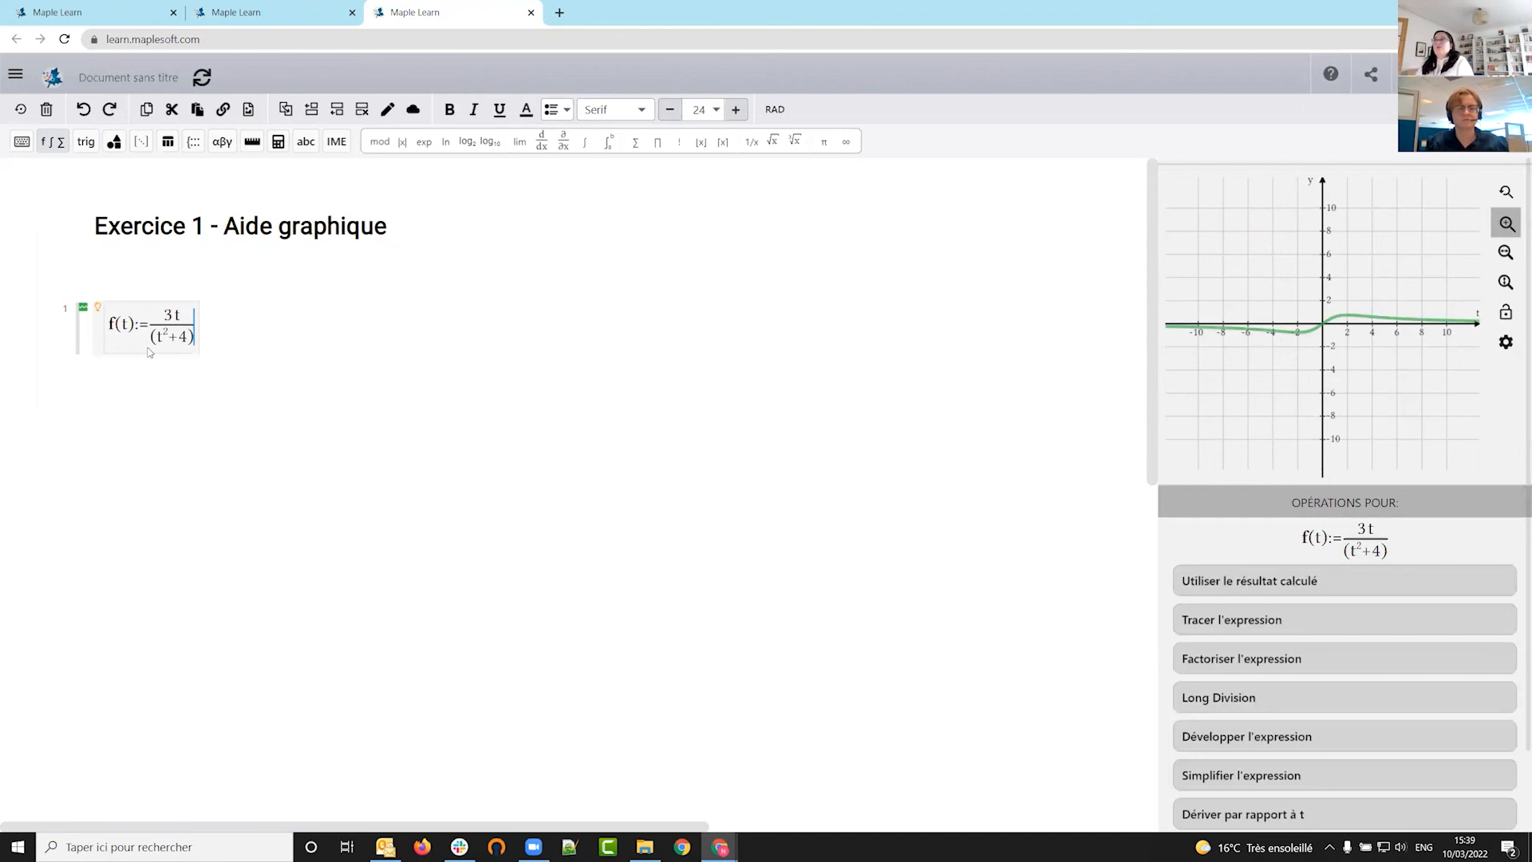
{"action": "key", "text": "Return"}
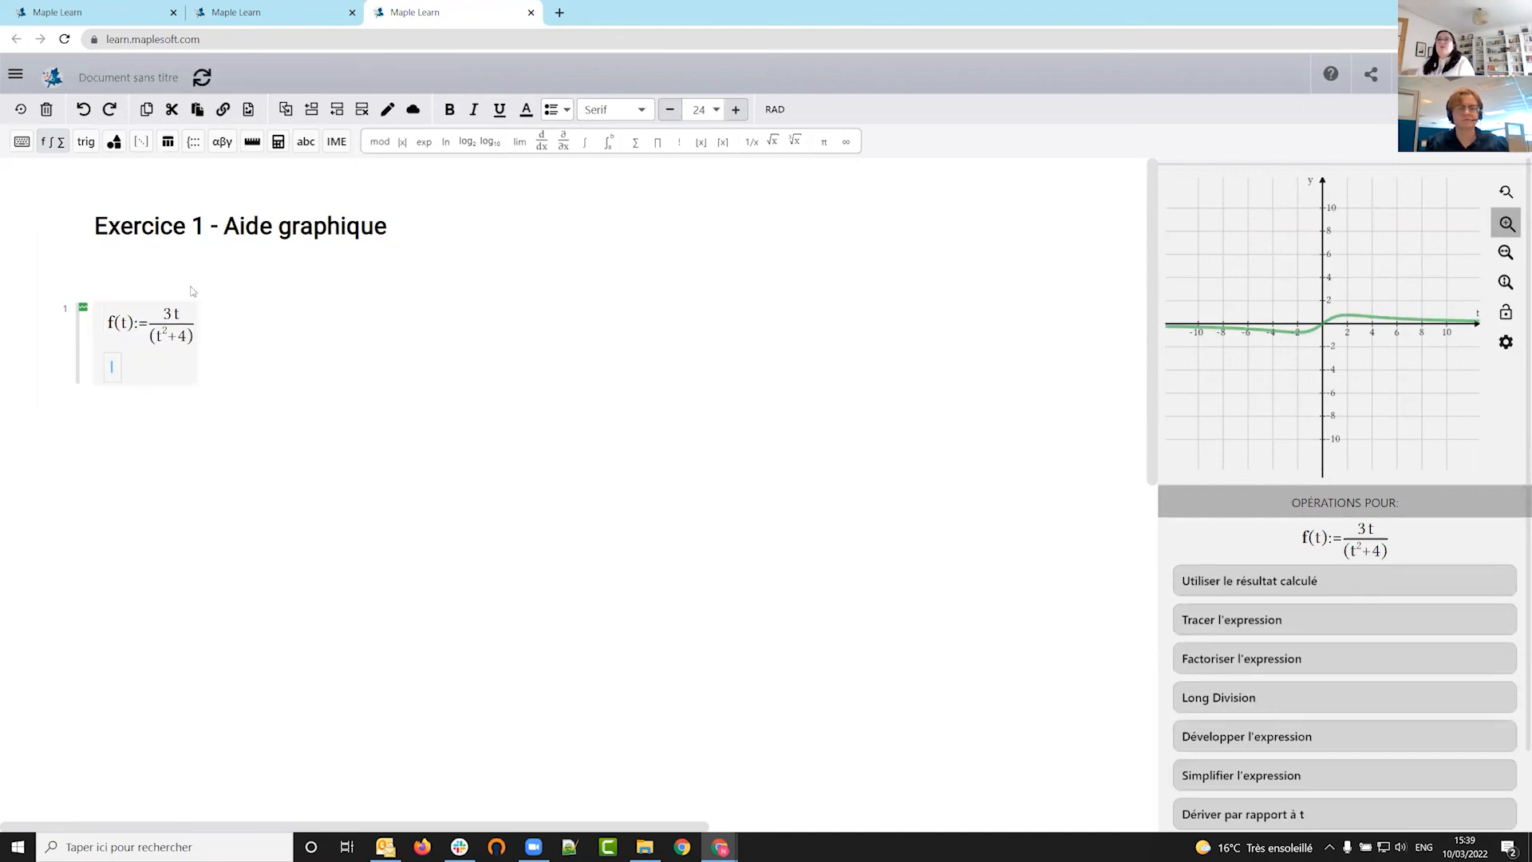
- Below the function, add the text "Le taux de variation à t = 12 est équivalent à la dérivée à ce point."
{"action": "left_click", "coordinate": [269, 6]}
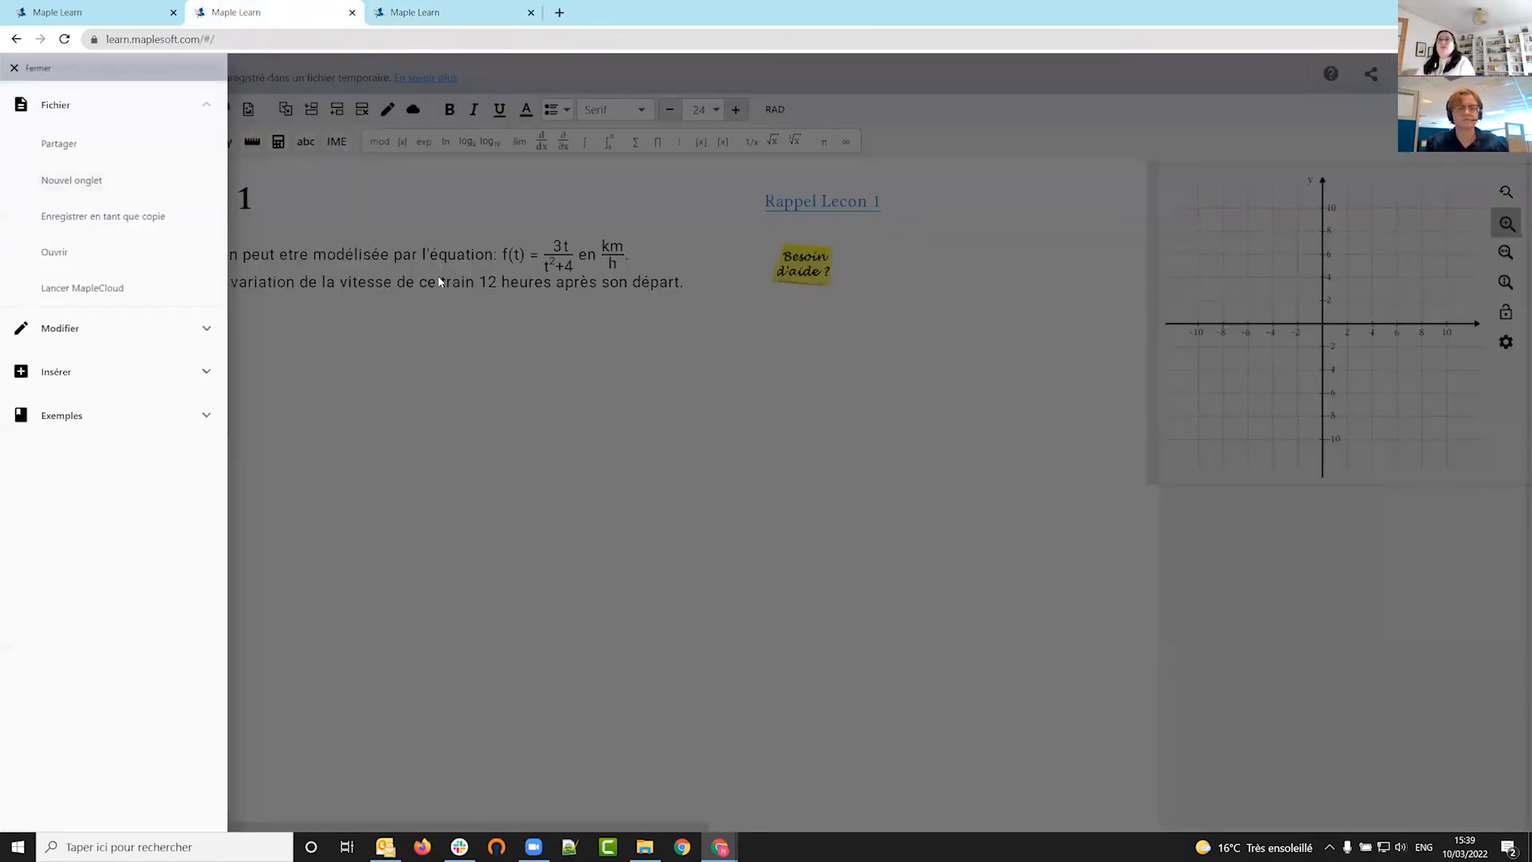
{"action": "left_click", "coordinate": [451, 6]}
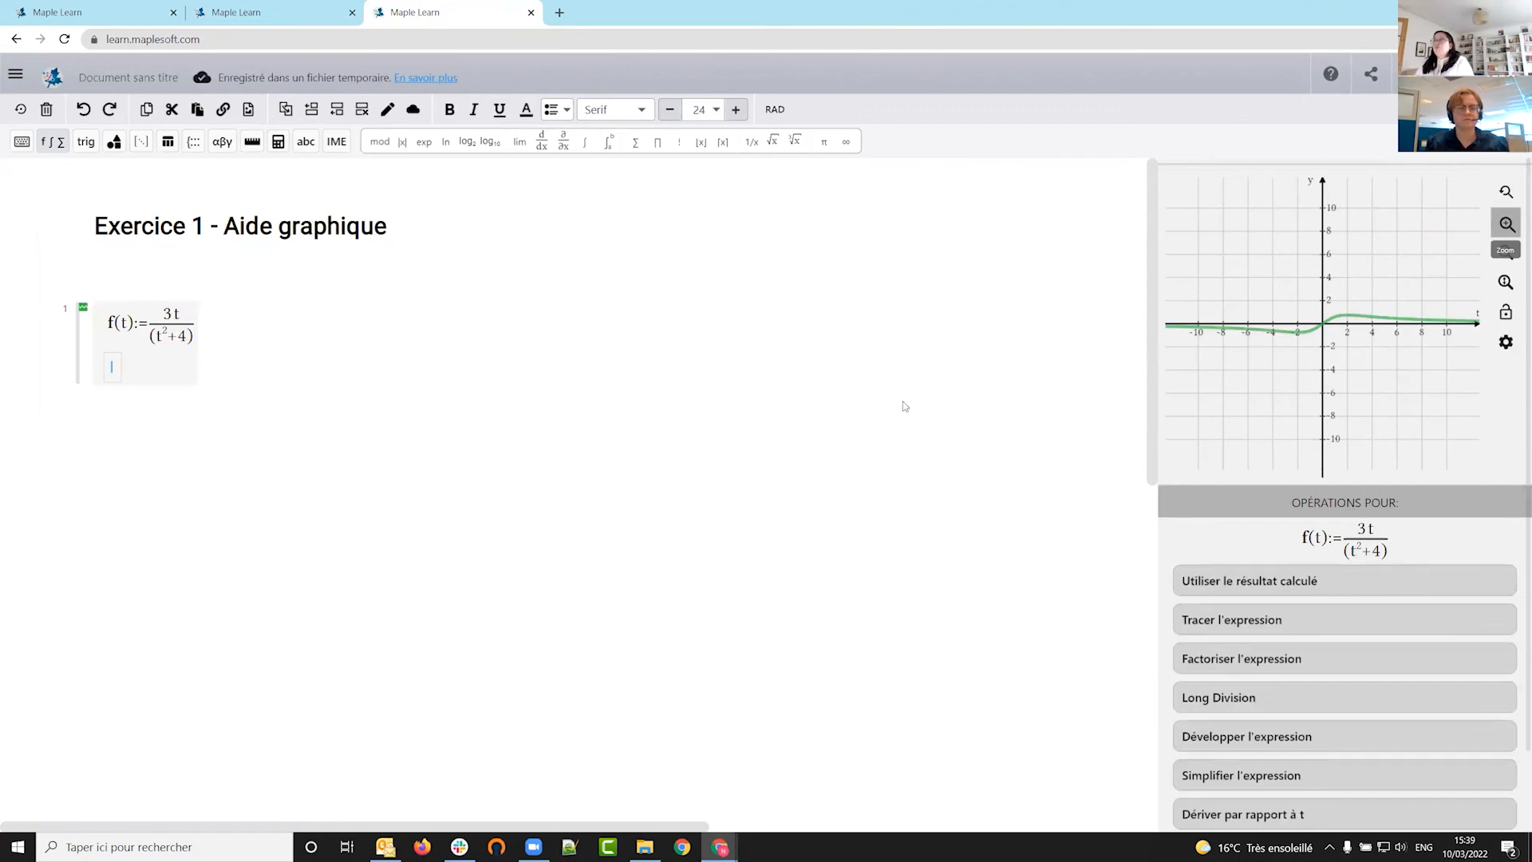
{"action": "type", "text": "Le taux de variation à t = 12 est équivalent à la dérivée à ce point."}
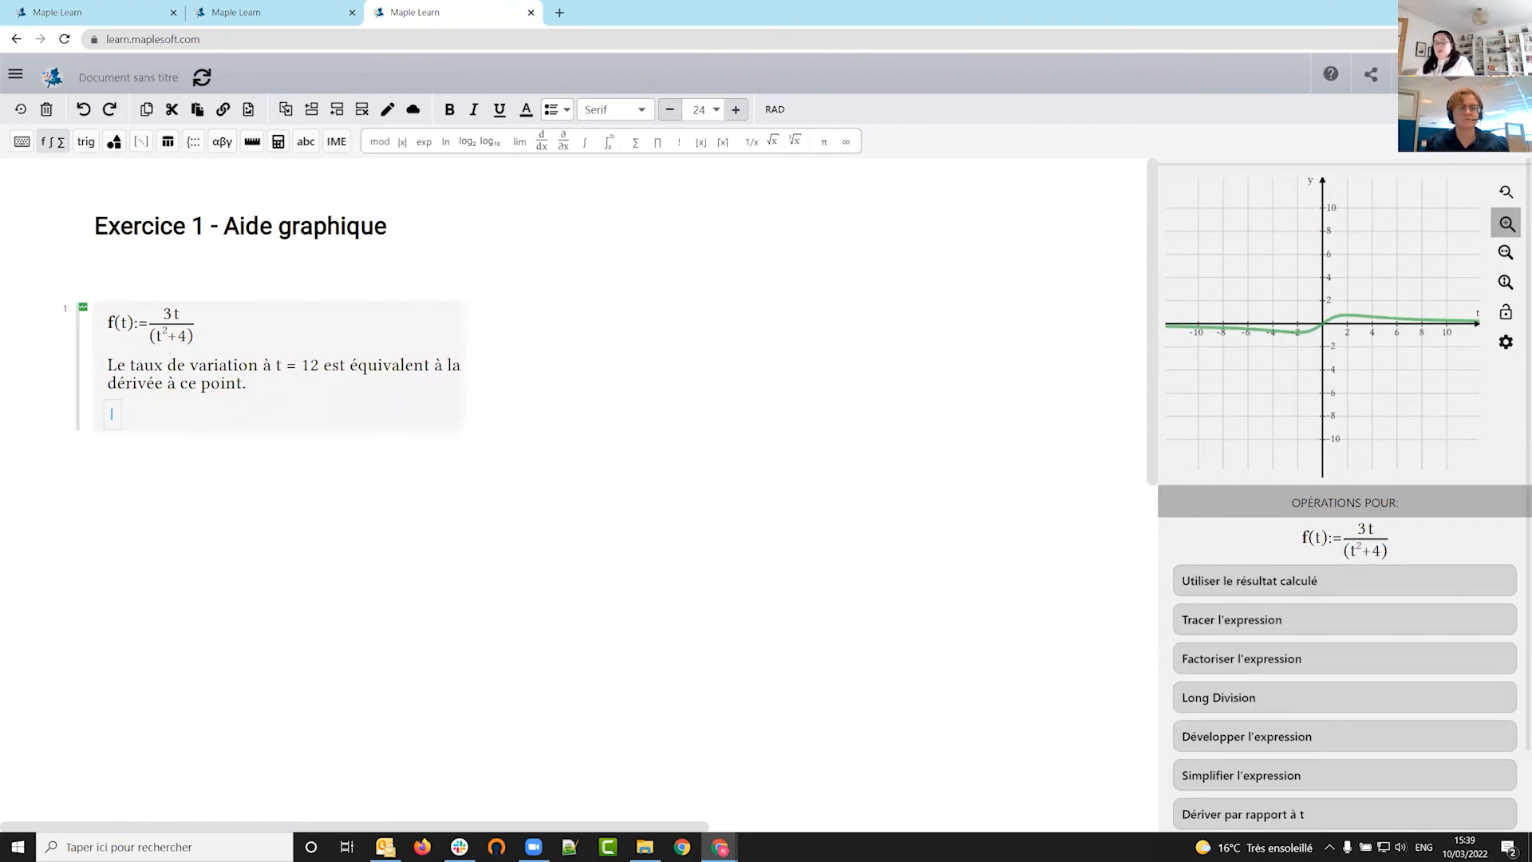
- Add a second explanatory line: "La dérivée à t = 12 correspond également à la pente de la tangente à cet endroit."
{"action": "type", "text": "La dérivée à t = 12 correspond également à la pente de la tangente à cet endroit."}
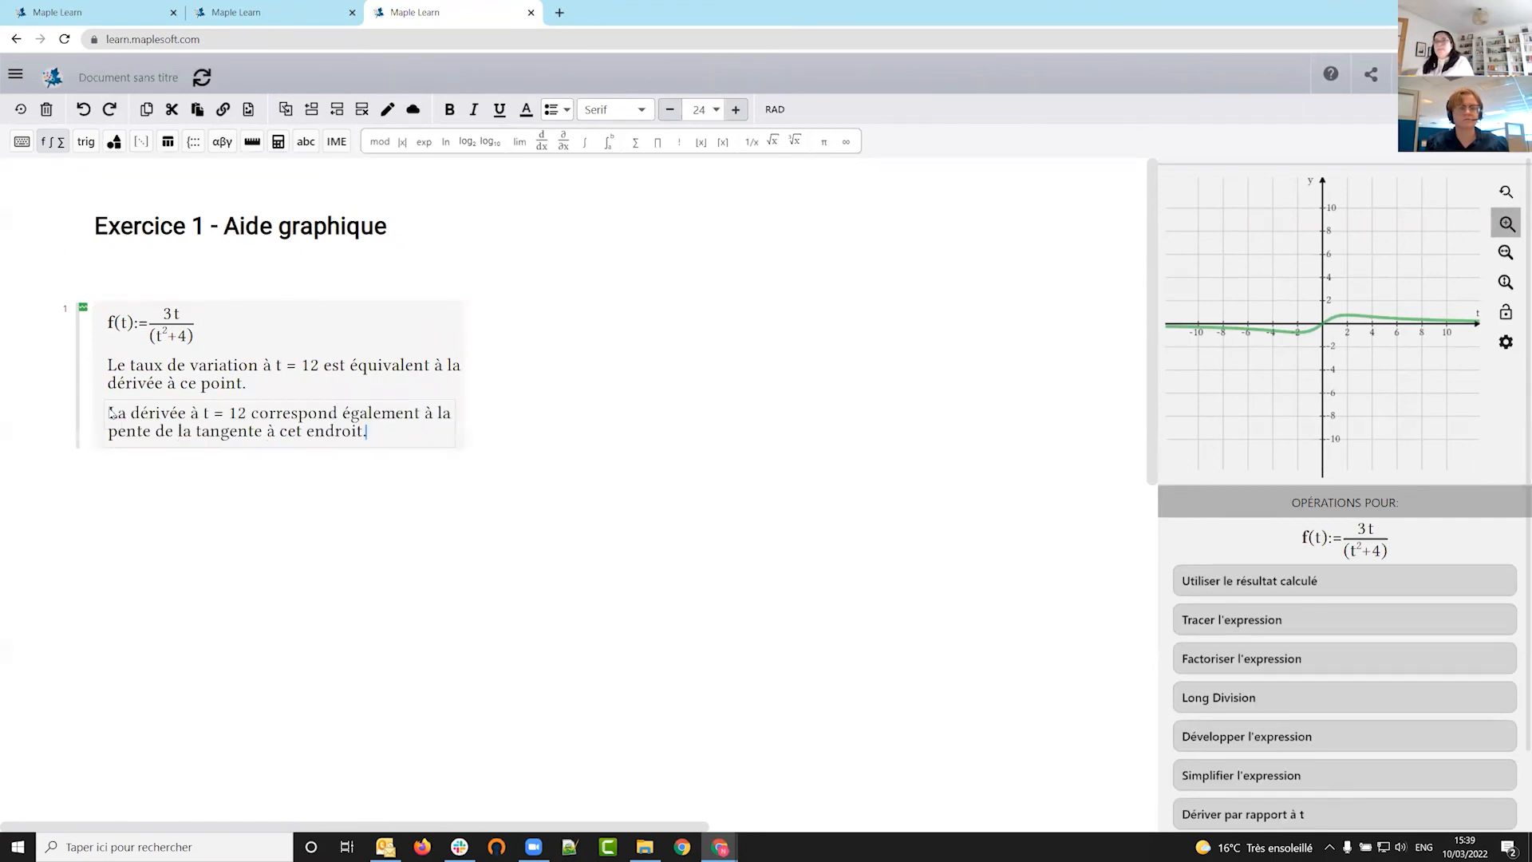